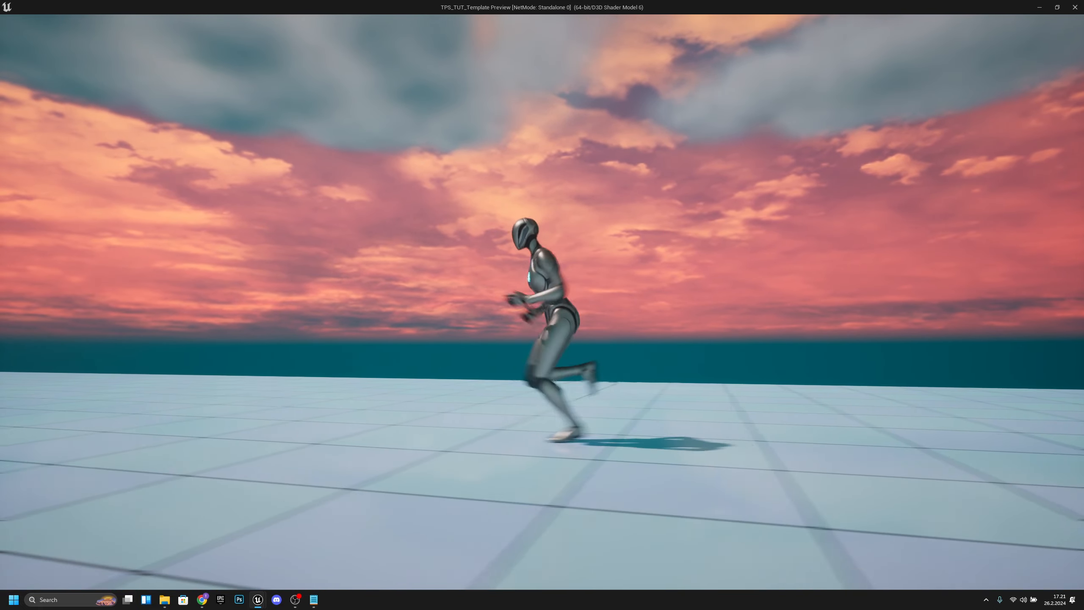
# - Stop the game preview and open the Blueprints folder inside ThirdPerson
pyautogui.press('Escape')
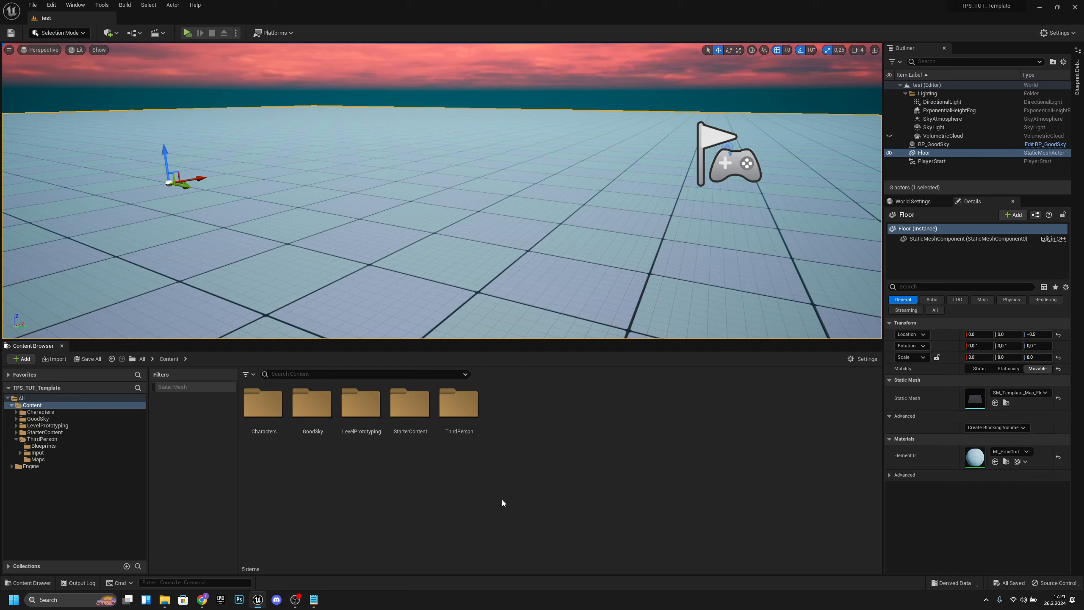
pyautogui.doubleClick(462, 410)
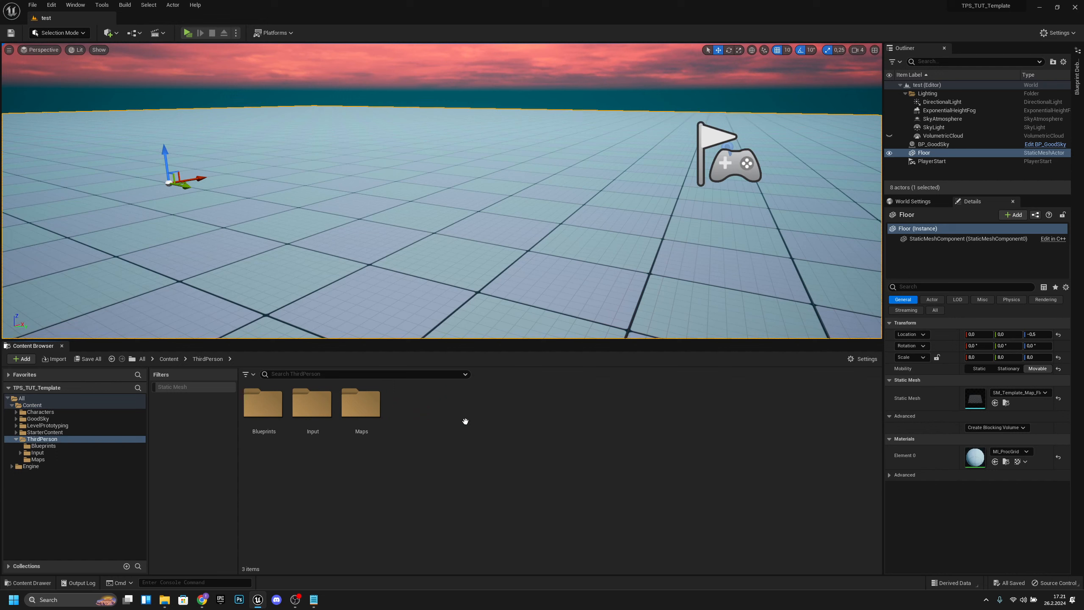
pyautogui.doubleClick(263, 405)
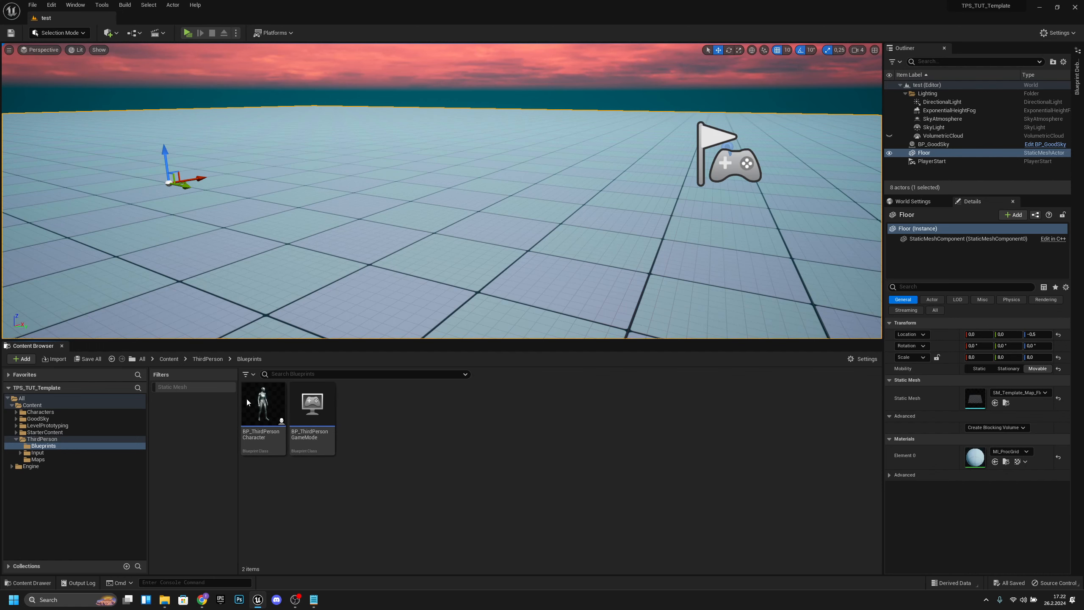
# - Create an Animation Blueprint for the SK_Mannequin skeleton in the Blueprints folder and name it Test_Character_ABP
pyautogui.rightClick(369, 412)
pyautogui.moveTo(393, 254)
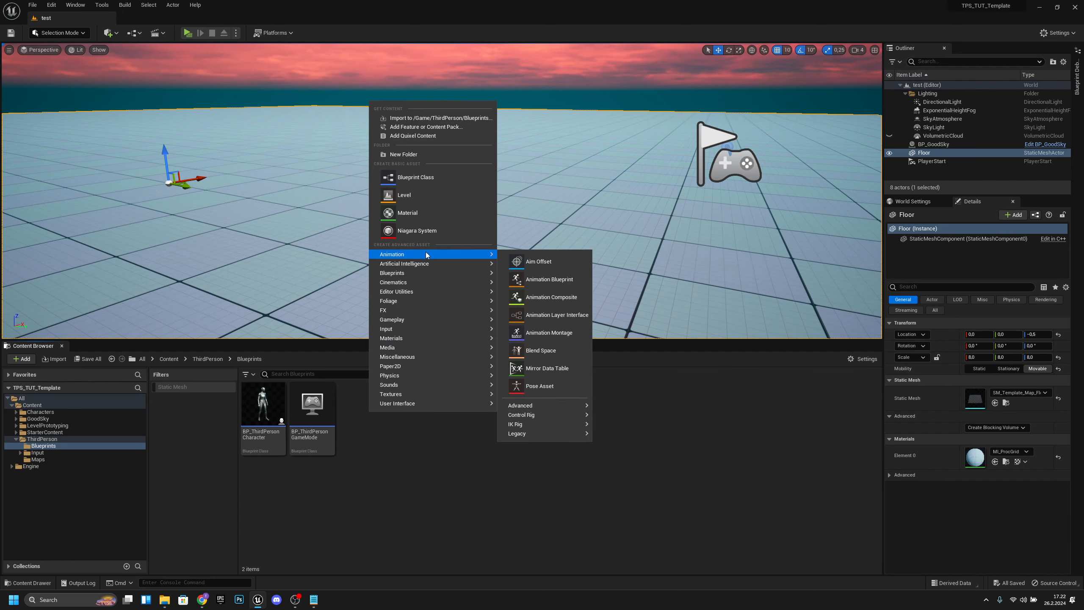
pyautogui.click(542, 279)
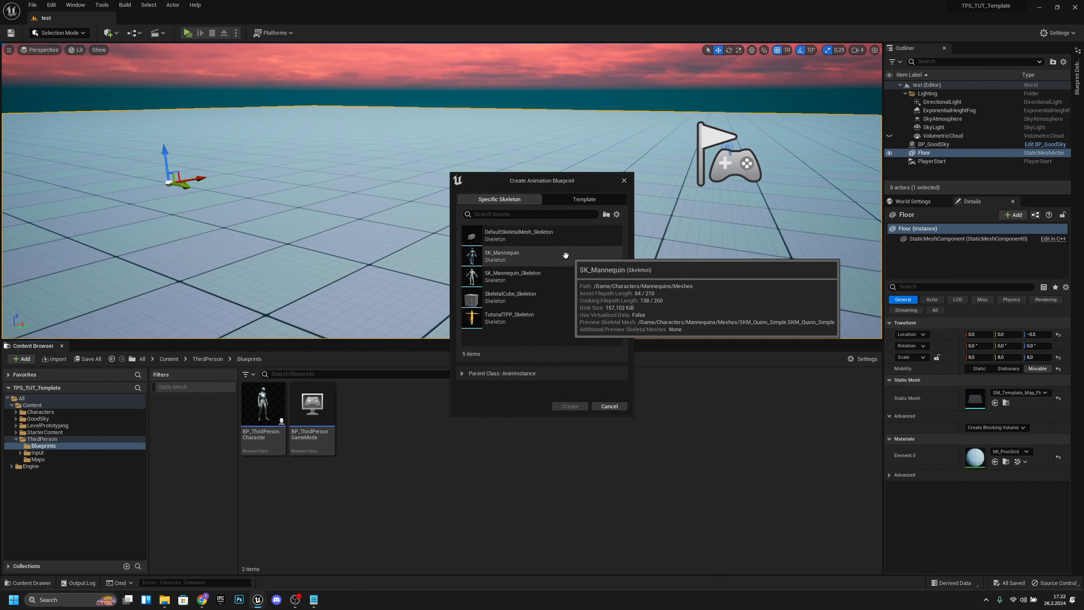
pyautogui.click(514, 255)
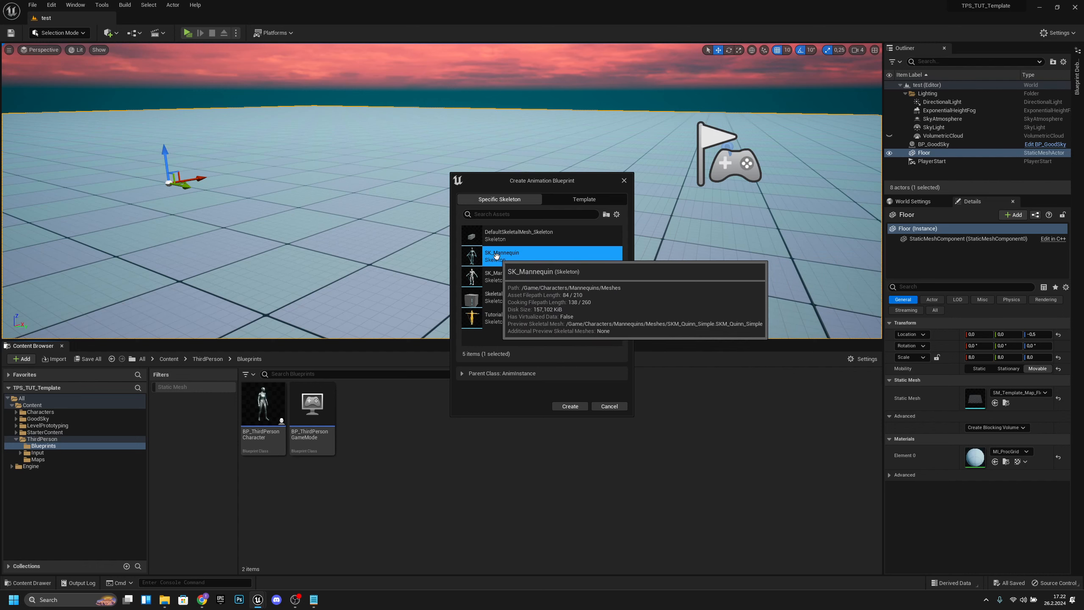
pyautogui.click(513, 277)
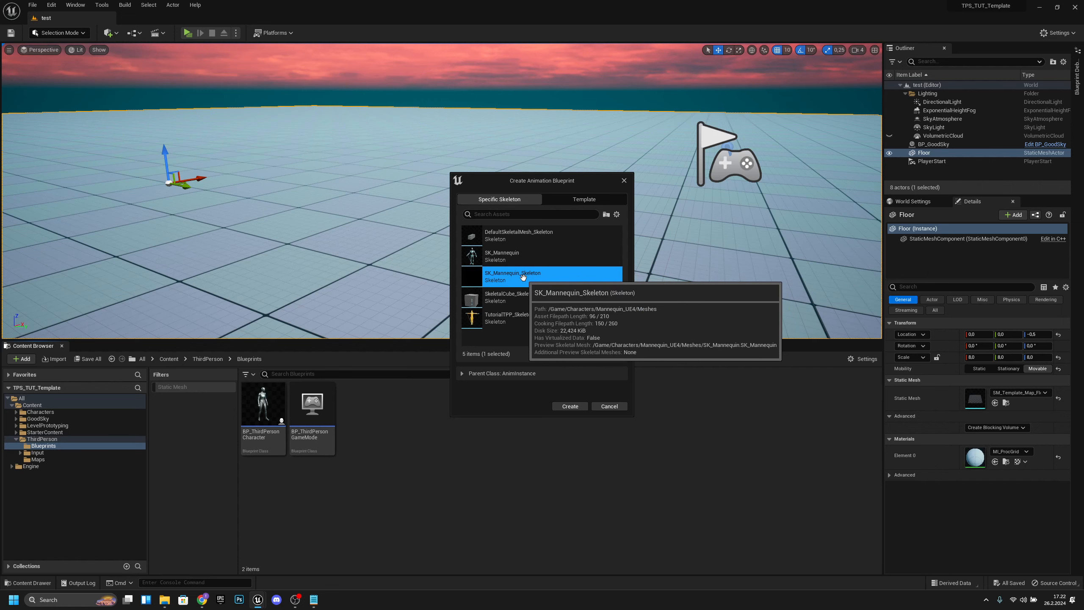
pyautogui.click(492, 259)
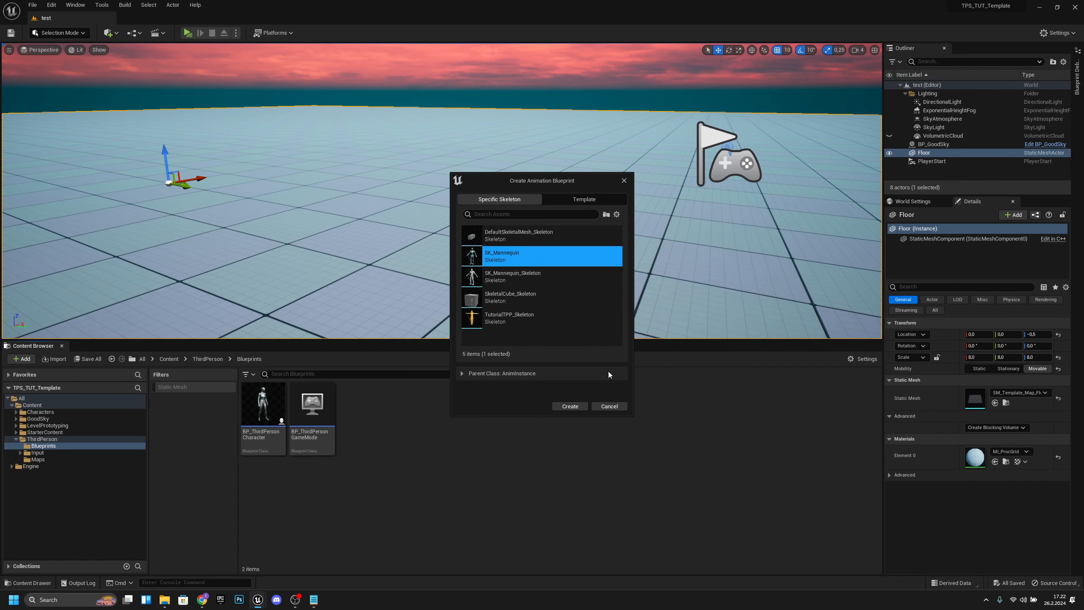
pyautogui.click(572, 406)
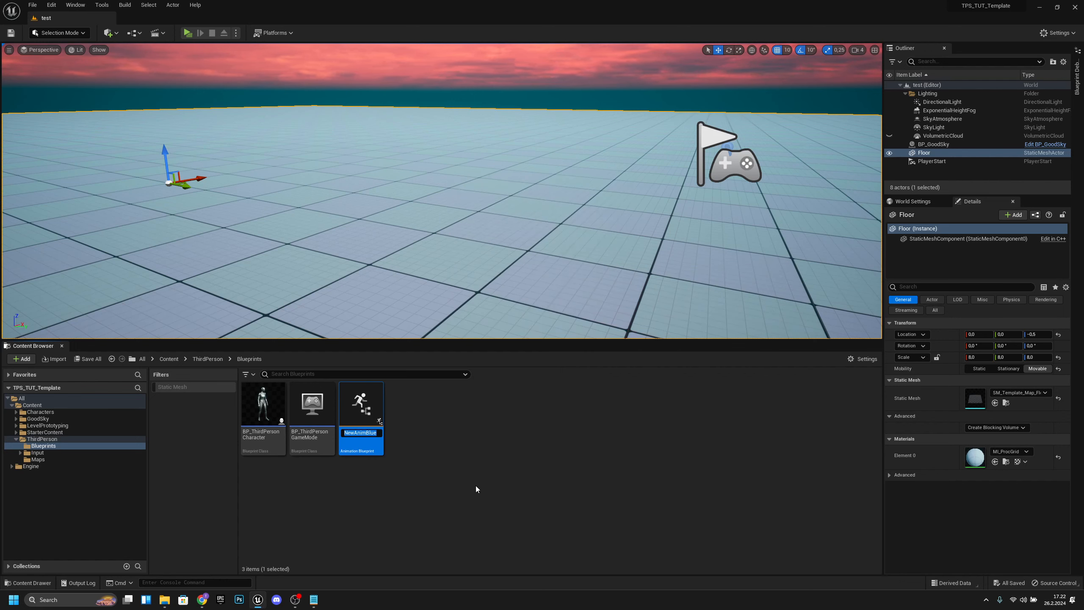
pyautogui.write('Test')
pyautogui.write('_Character')
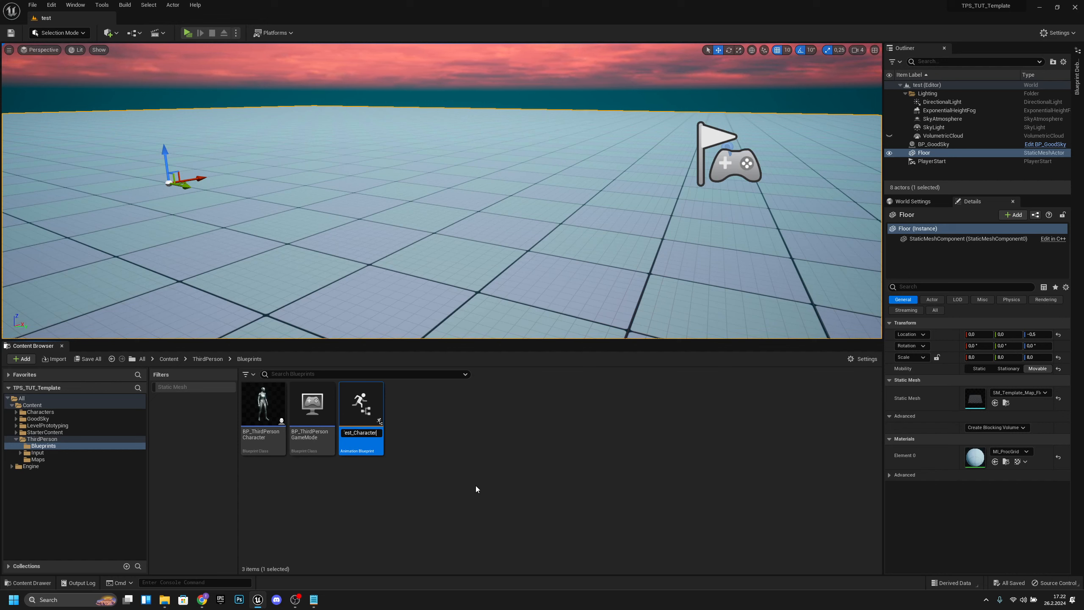
pyautogui.write('_ABP')
pyautogui.press('Return')
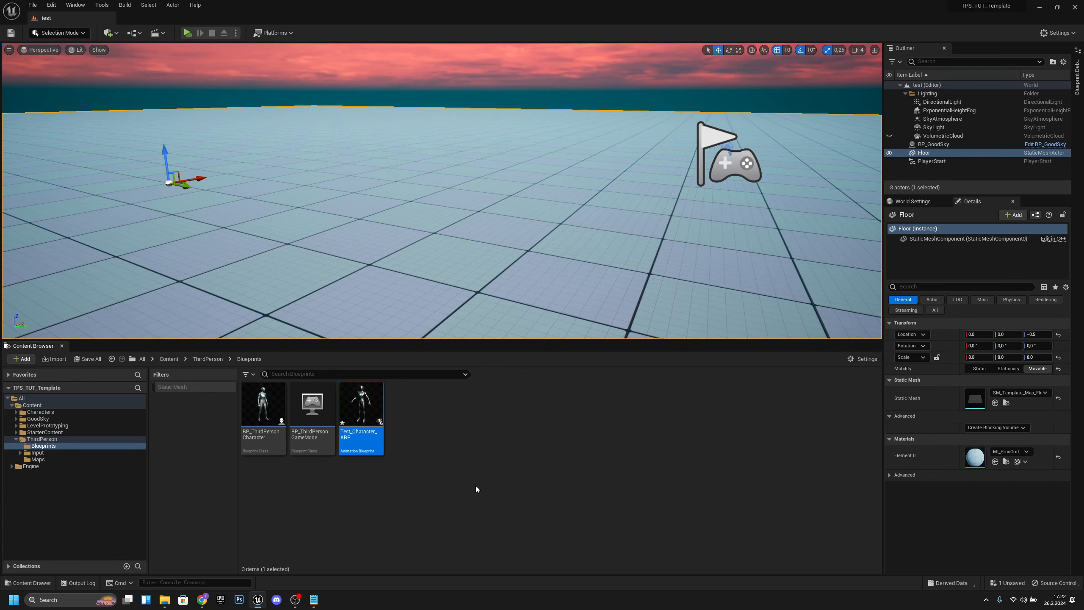
# - Open Test_Character_ABP and switch to its Event Graph
pyautogui.doubleClick(373, 408)
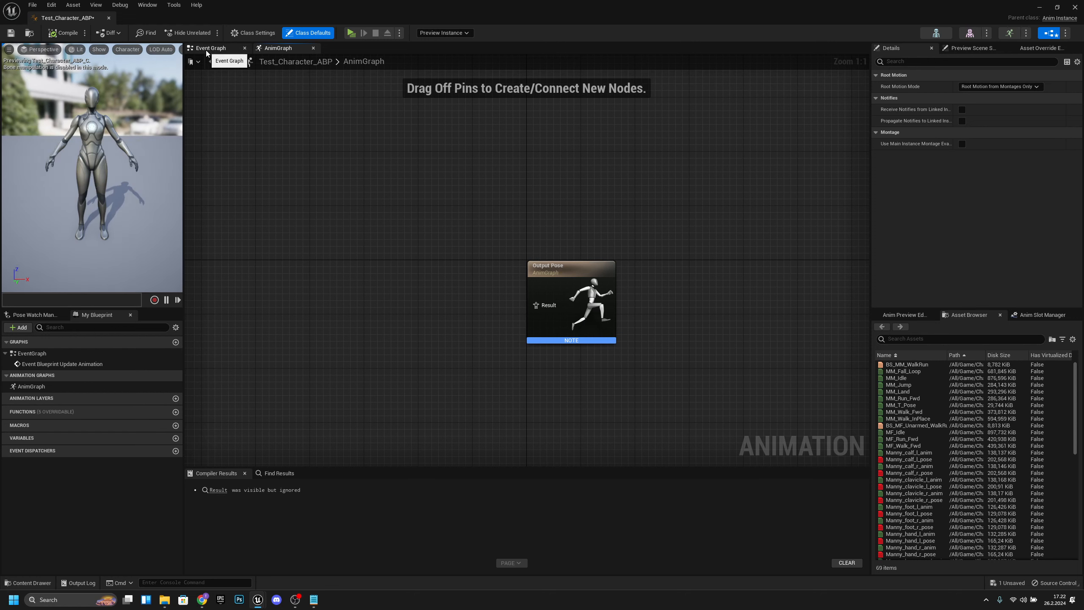
pyautogui.click(206, 50)
pyautogui.moveTo(607, 248); pyautogui.dragTo(458, 289, button='right')
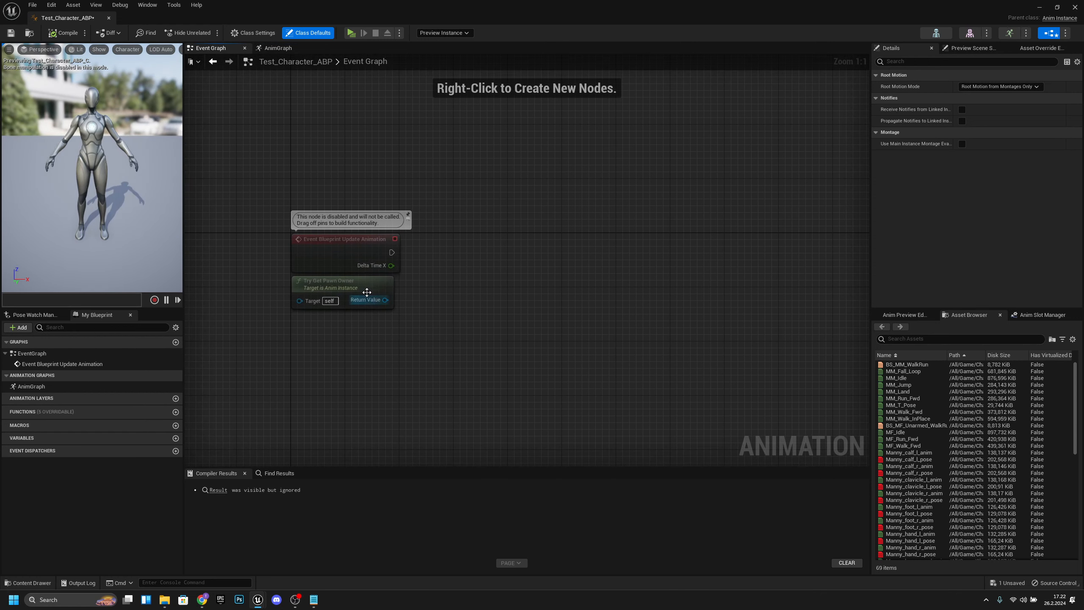
# - Add an Is Valid macro node fed by Try Get Pawn Owner, execute it from Event Blueprint Update Animation, and compile
pyautogui.moveTo(366, 294); pyautogui.dragTo(455, 287)
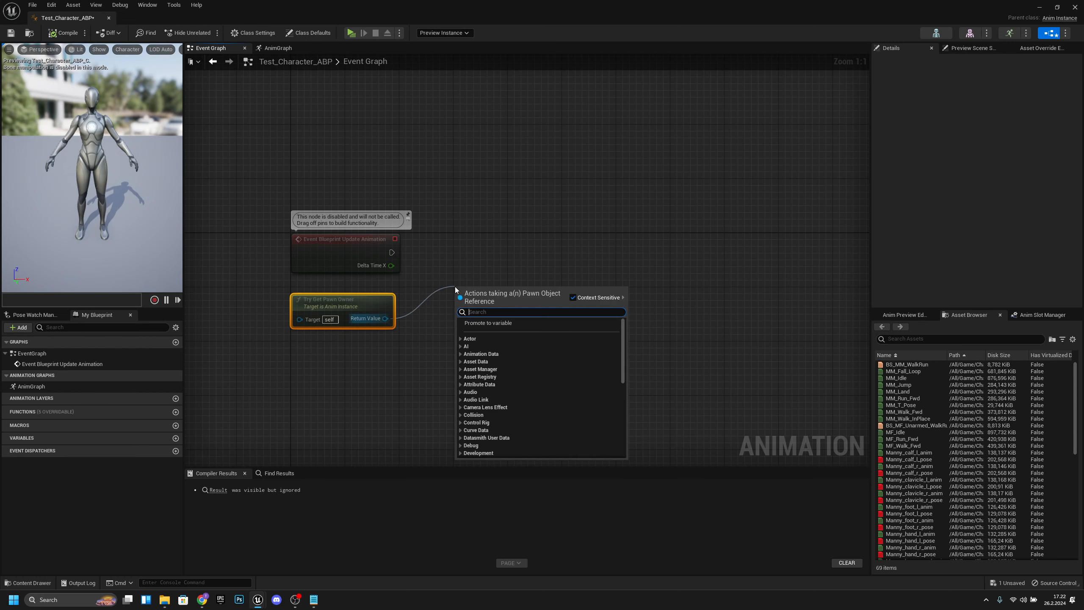
pyautogui.write('is valid')
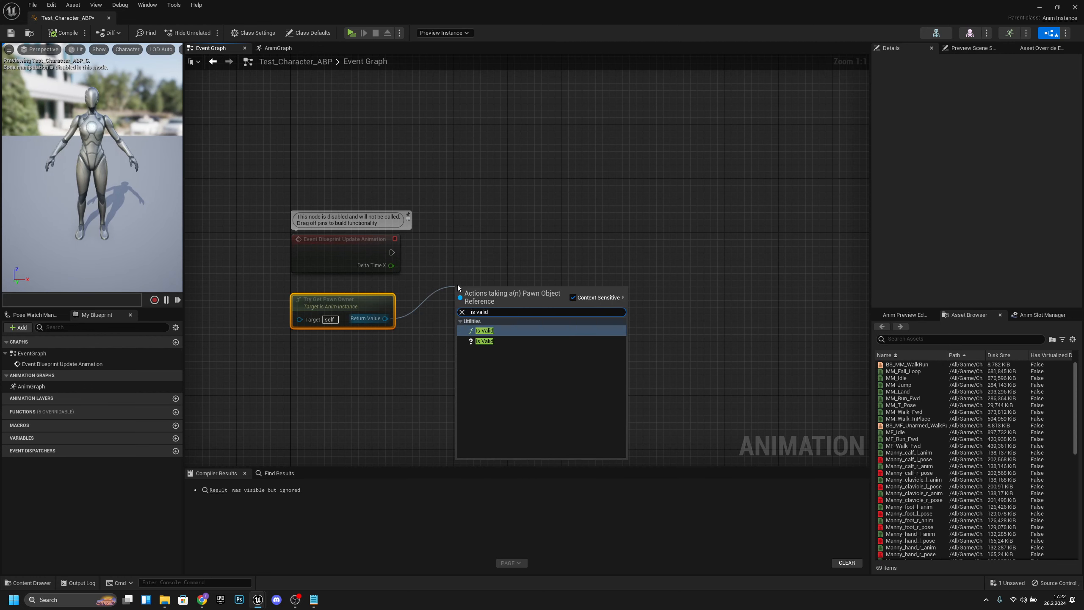
pyautogui.click(481, 342)
pyautogui.moveTo(483, 300); pyautogui.dragTo(488, 260)
pyautogui.moveTo(391, 252); pyautogui.dragTo(473, 252)
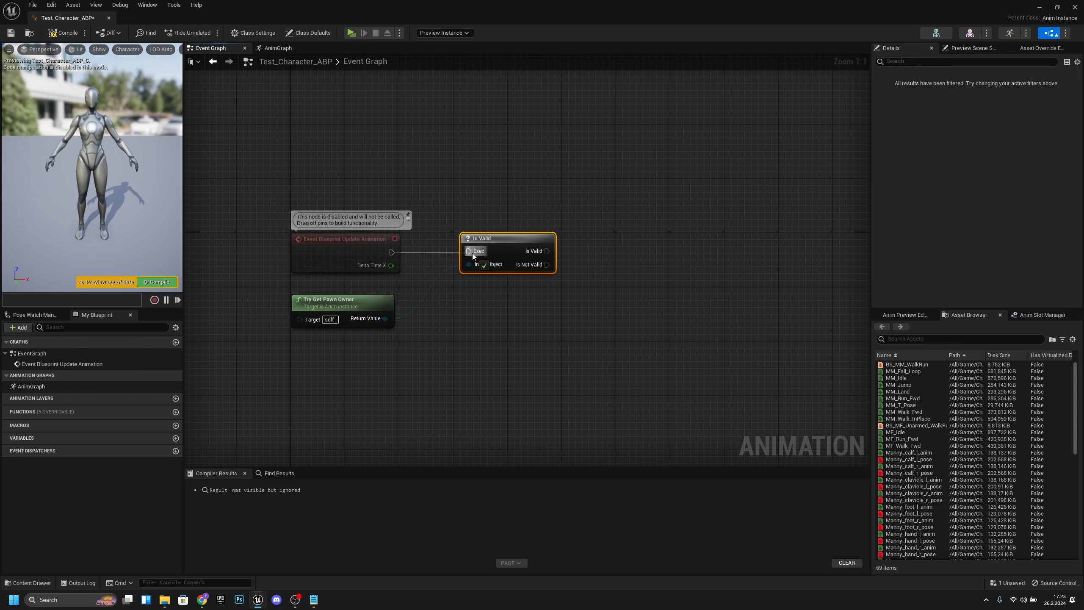
pyautogui.click(64, 33)
# - Cast the pawn owner's return value to BP_ThirdPersonCharacter and execute the cast from the Is Valid output
pyautogui.moveTo(651, 235); pyautogui.dragTo(564, 237, button='right')
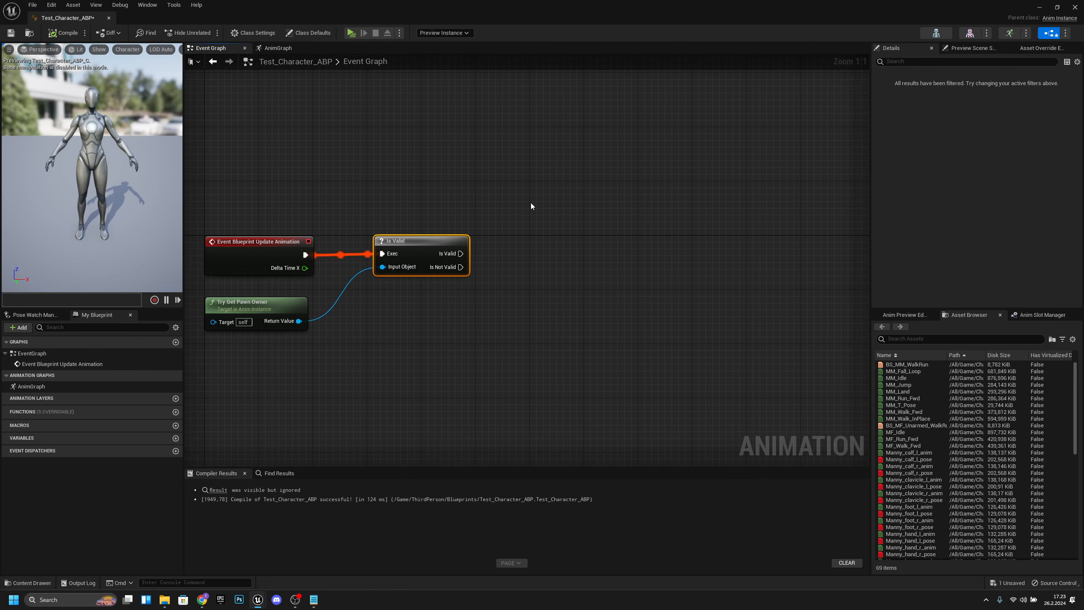
pyautogui.moveTo(299, 320); pyautogui.dragTo(502, 288)
pyautogui.write('c')
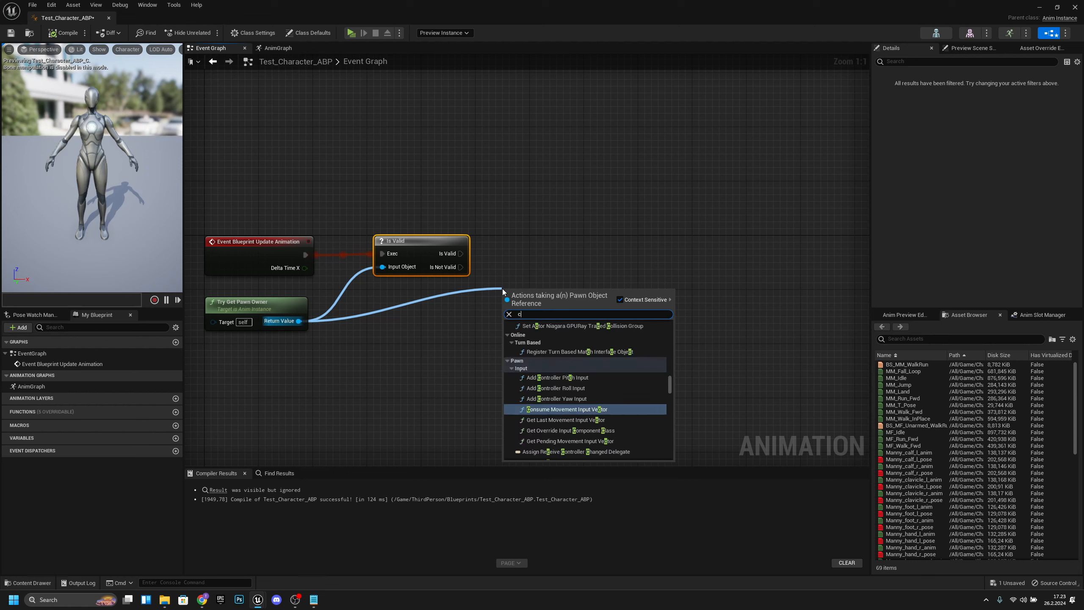
pyautogui.write('ast to third')
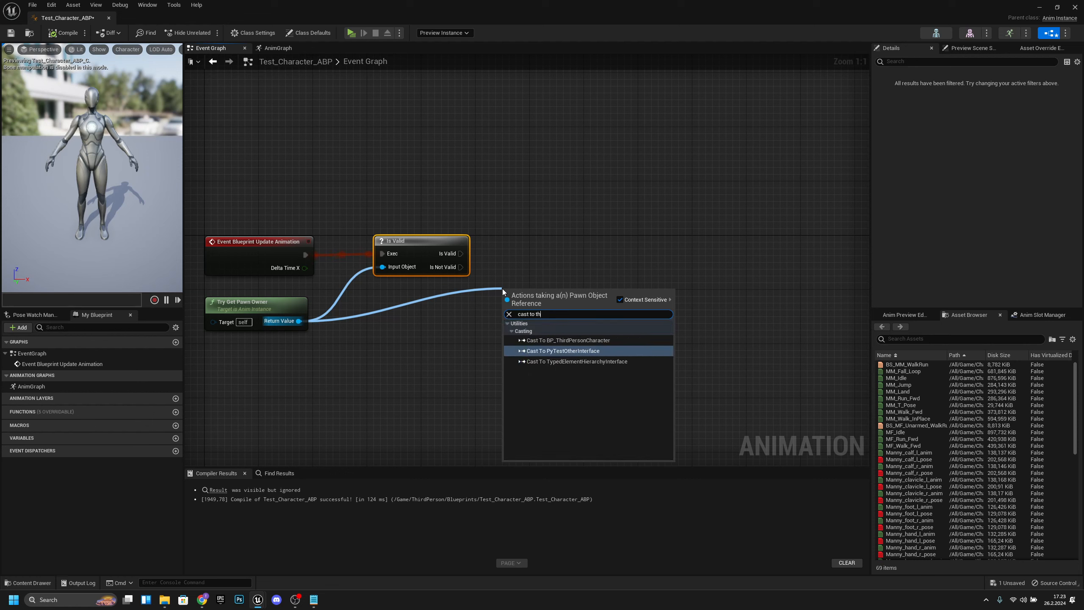
pyautogui.click(603, 343)
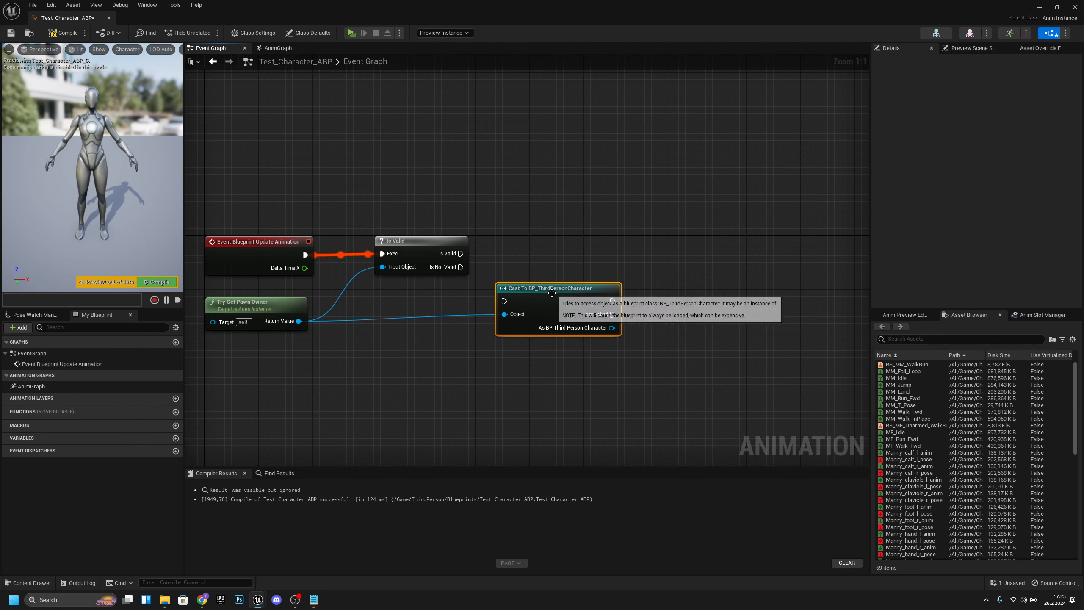
pyautogui.moveTo(555, 289); pyautogui.dragTo(560, 240)
pyautogui.moveTo(457, 254); pyautogui.dragTo(511, 254)
# - Add a reroute point to the cast's Object wire, place it below Is Valid, and straighten the node connections
pyautogui.click(478, 268)
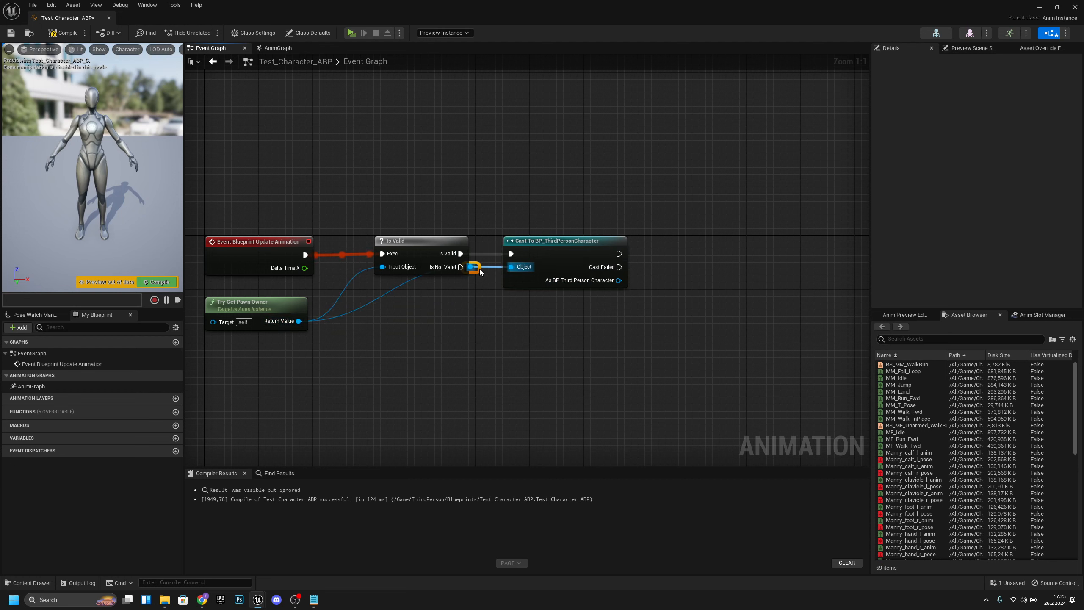
pyautogui.doubleClick(476, 269)
pyautogui.moveTo(479, 272); pyautogui.dragTo(465, 327)
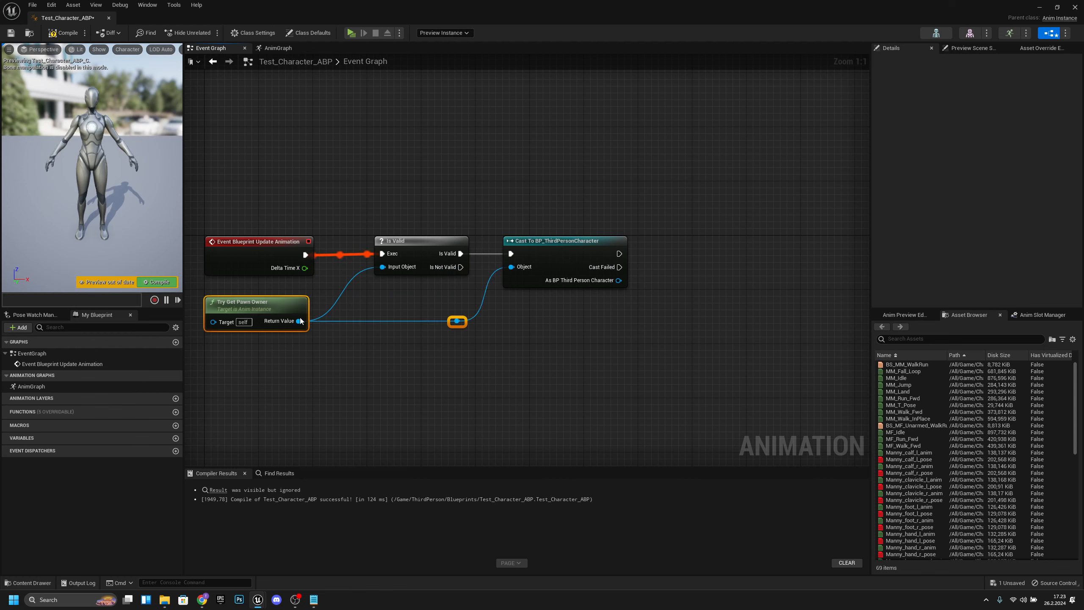
pyautogui.moveTo(680, 270); pyautogui.dragTo(665, 292)
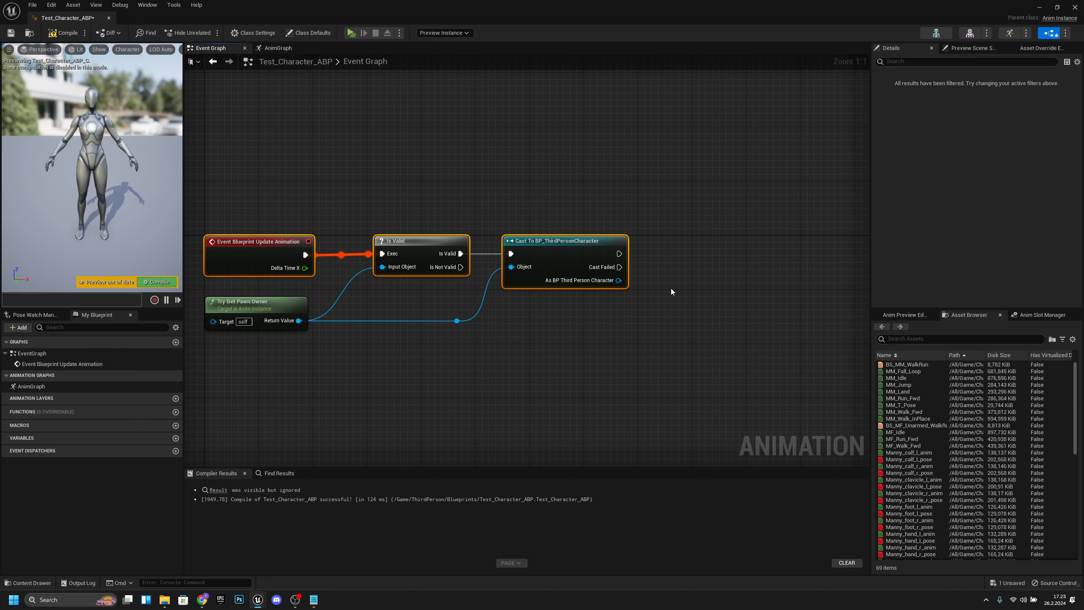
pyautogui.click(610, 352)
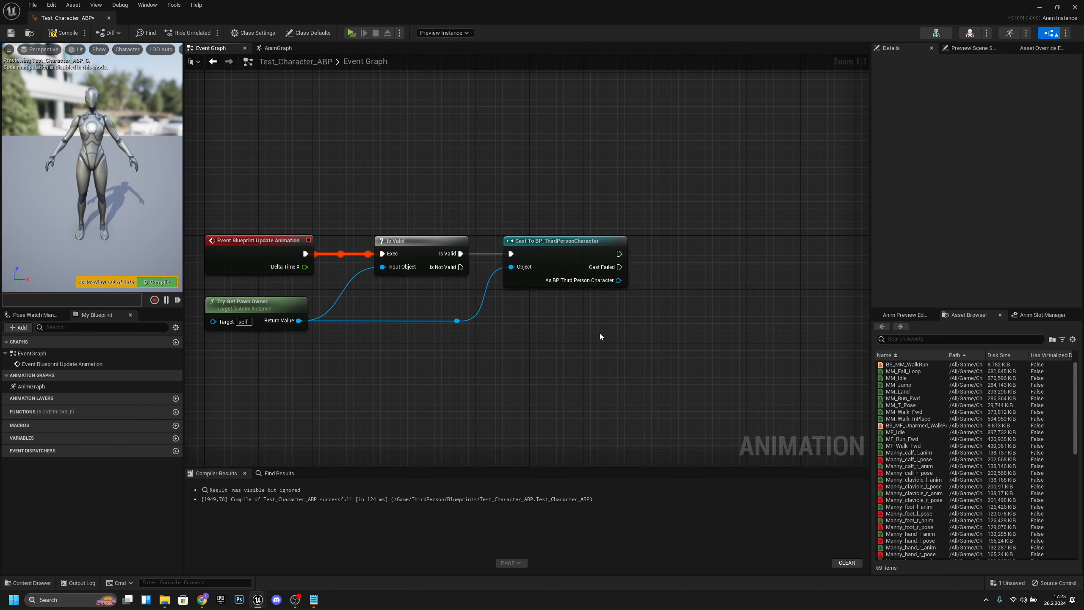
# - Add a Get Character Movement node from the cast's As BP Third Person Character output
pyautogui.moveTo(600, 337); pyautogui.dragTo(597, 295, button='right')
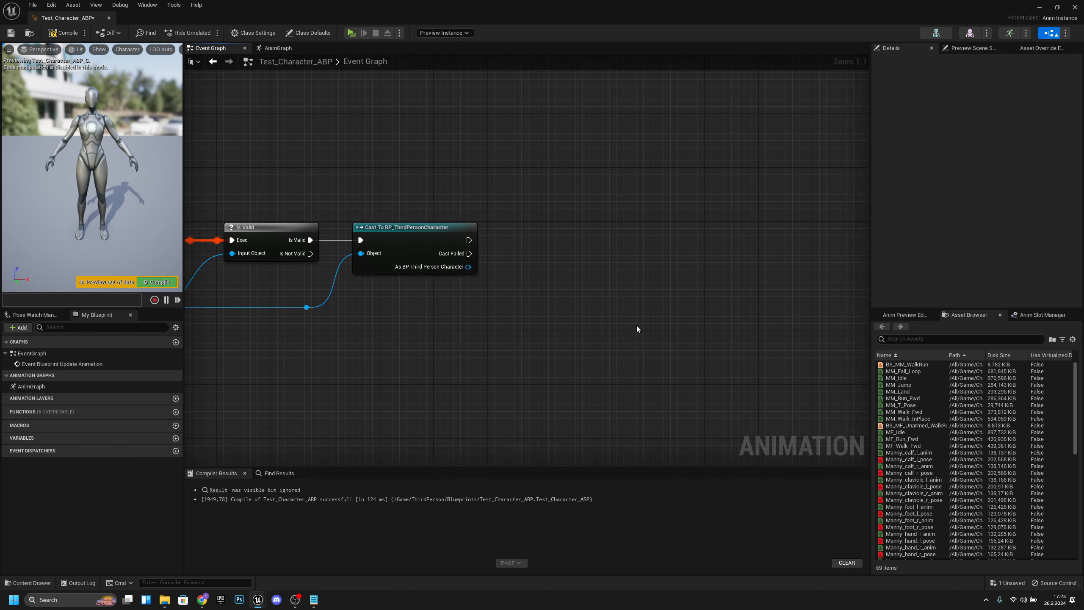
pyautogui.moveTo(497, 280); pyautogui.dragTo(393, 273, button='right')
pyautogui.moveTo(359, 262); pyautogui.dragTo(422, 283)
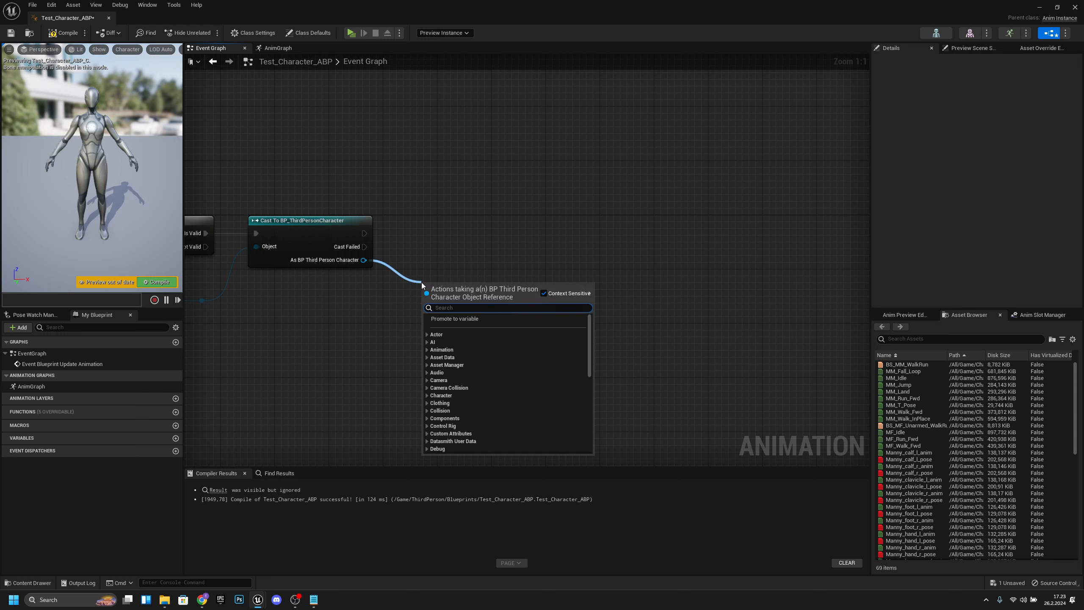
pyautogui.write('movemen')
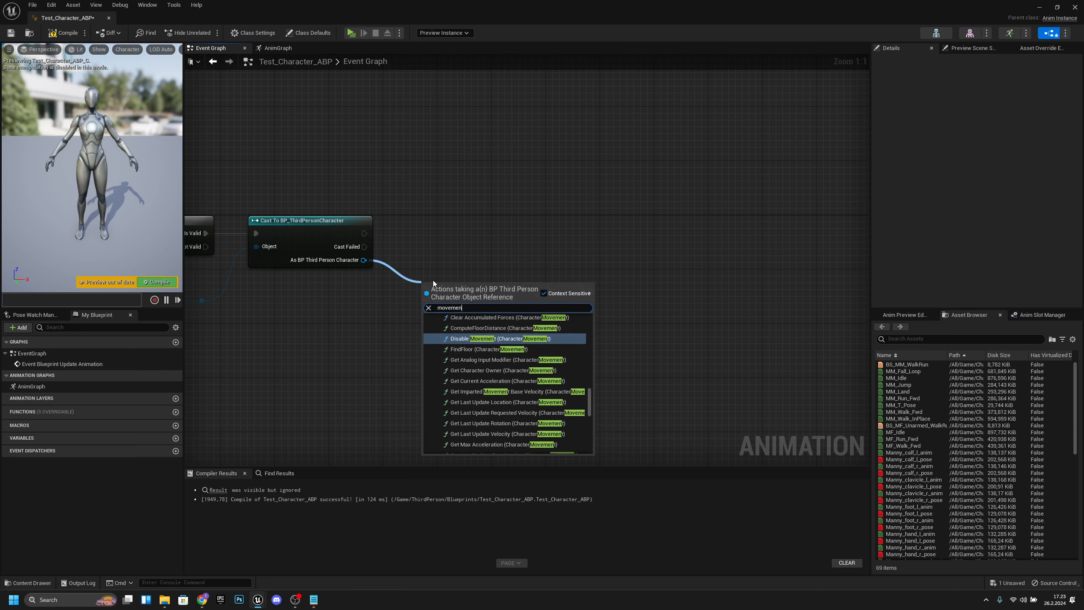
pyautogui.scroll(-10, 509, 353)
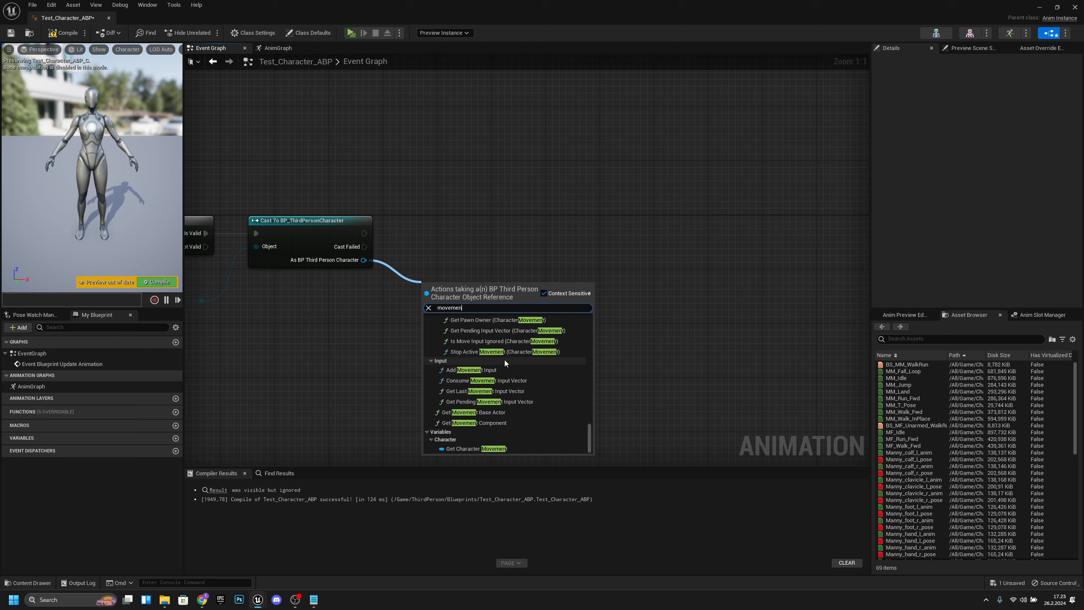
pyautogui.click(544, 451)
# - Add a Get Velocity node from Character Movement, place it beside that node, and compile and save the blueprint
pyautogui.moveTo(437, 291); pyautogui.dragTo(537, 276)
pyautogui.write('ge')
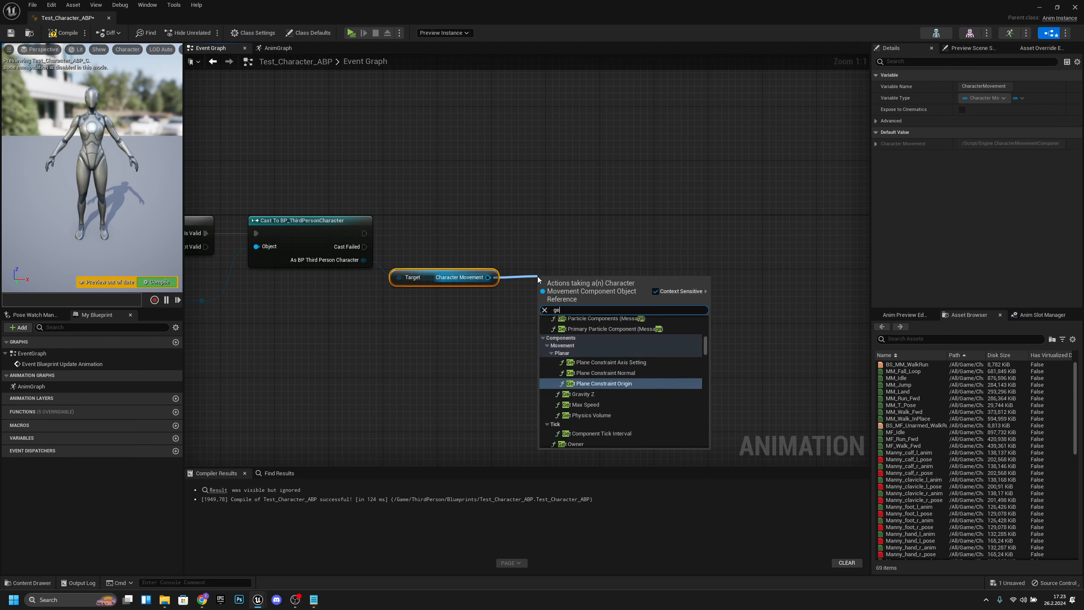
pyautogui.write('t velocity')
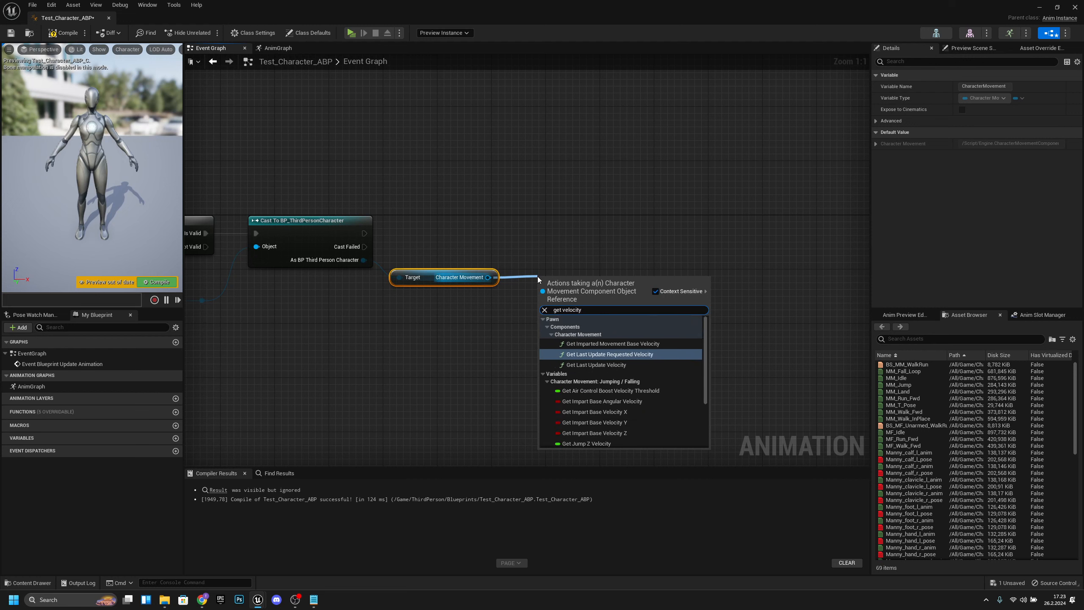
pyautogui.moveTo(706, 364); pyautogui.dragTo(708, 433)
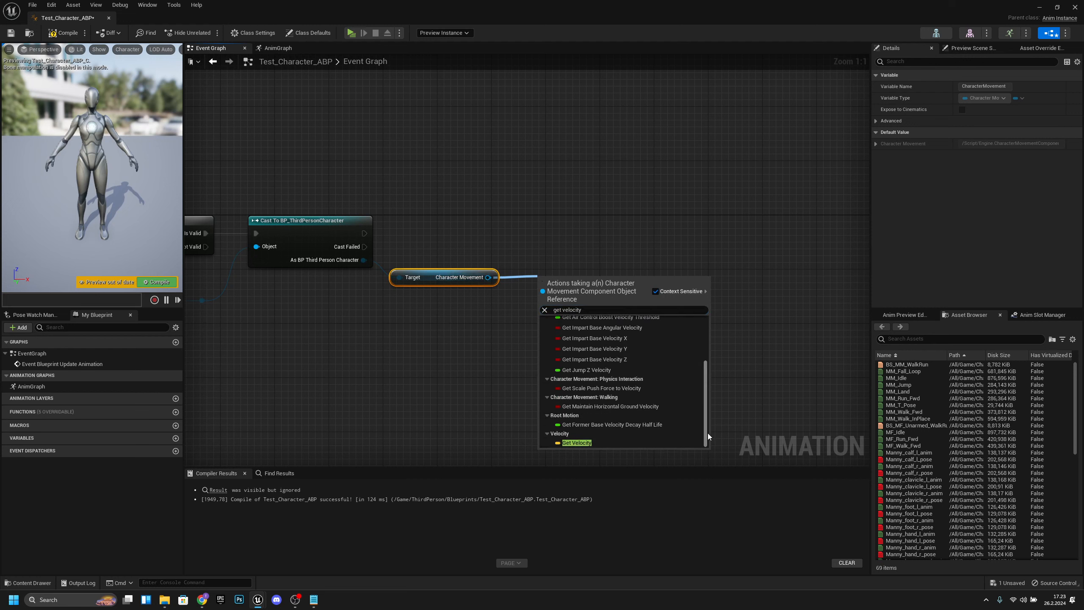
pyautogui.click(575, 443)
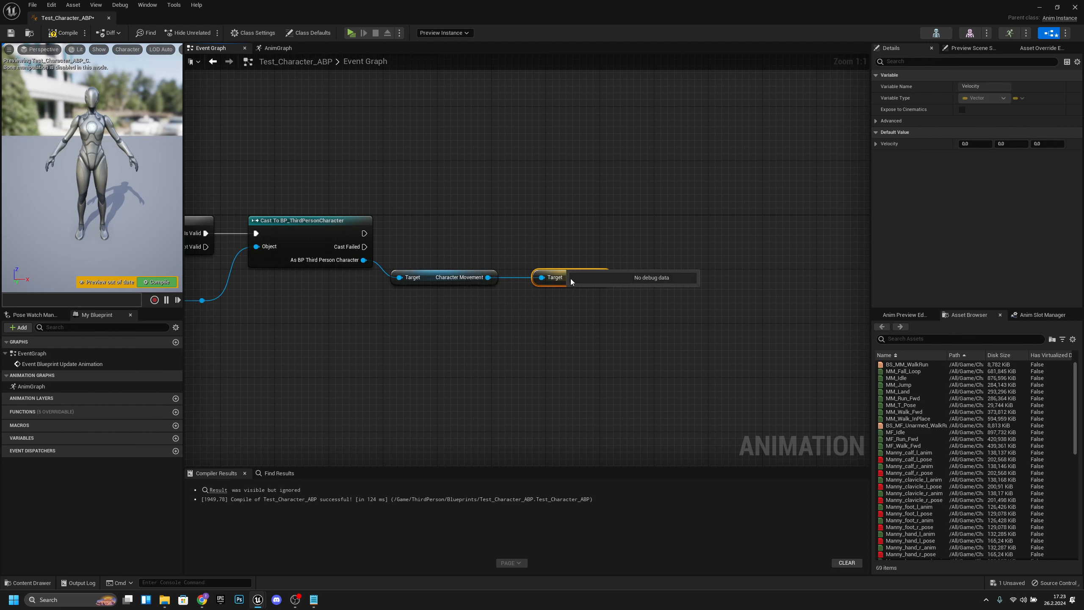
pyautogui.moveTo(571, 278); pyautogui.dragTo(557, 278)
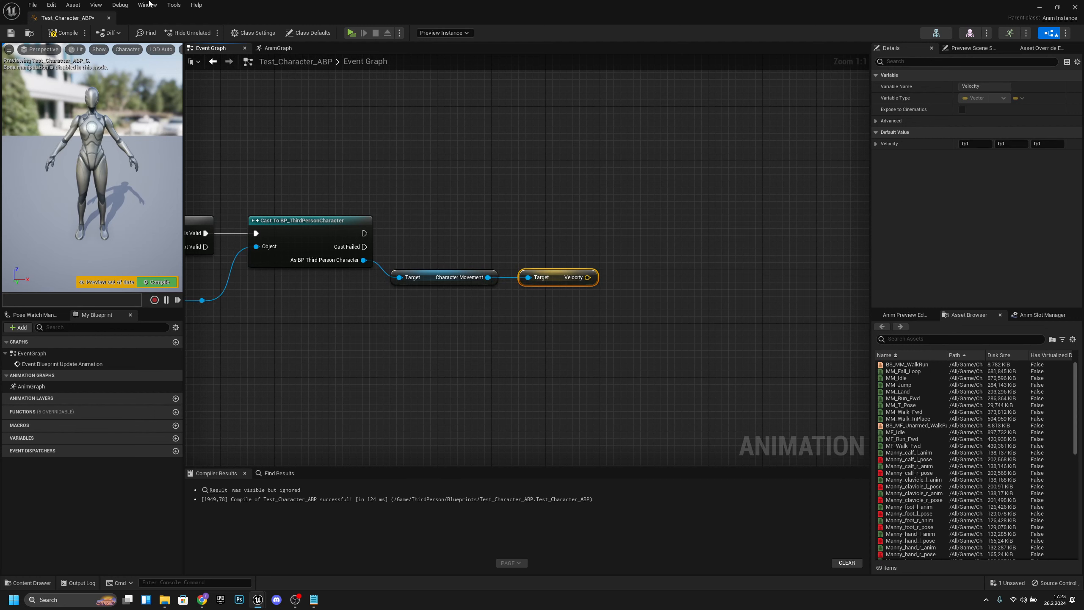
pyautogui.click(67, 34)
pyautogui.click(12, 34)
pyautogui.moveTo(640, 262); pyautogui.dragTo(477, 316, button='right')
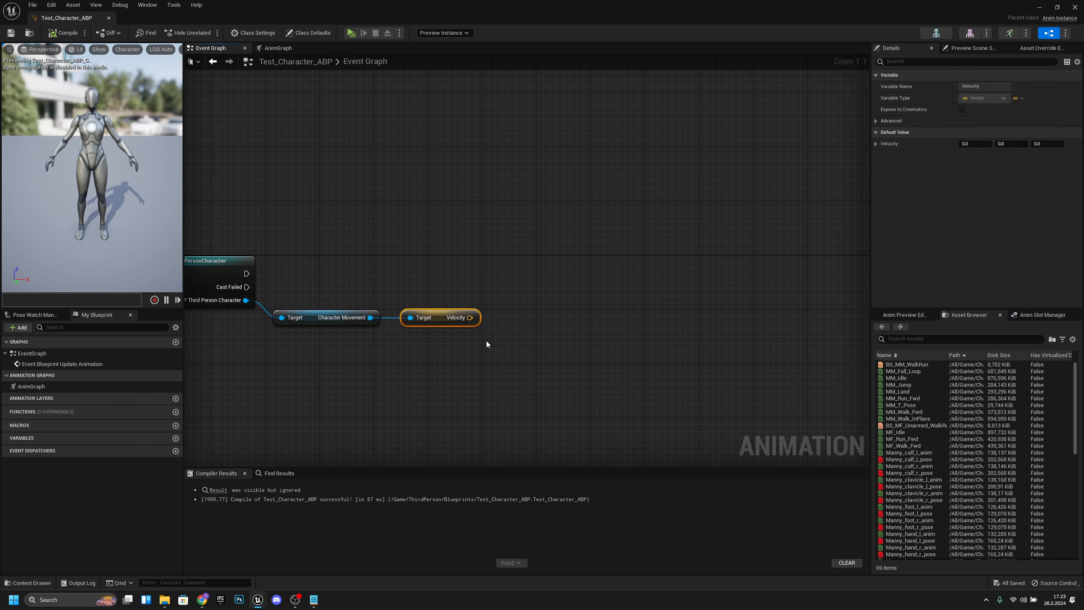
pyautogui.moveTo(486, 341); pyautogui.dragTo(383, 284)
pyautogui.moveTo(388, 290); pyautogui.dragTo(398, 295)
pyautogui.moveTo(495, 354); pyautogui.dragTo(502, 356)
pyautogui.moveTo(392, 292); pyautogui.dragTo(498, 352)
pyautogui.click(499, 352)
pyautogui.moveTo(102, 195)
pyautogui.mouseDown(button='right')
pyautogui.moveTo(75, 172)
pyautogui.moveTo(107, 187)
pyautogui.mouseUp(button='right')
pyautogui.moveTo(469, 317)
pyautogui.mouseDown()
pyautogui.moveTo(520, 275)
pyautogui.moveTo(488, 255)
pyautogui.moveTo(548, 288)
pyautogui.moveTo(488, 323)
pyautogui.mouseUp()
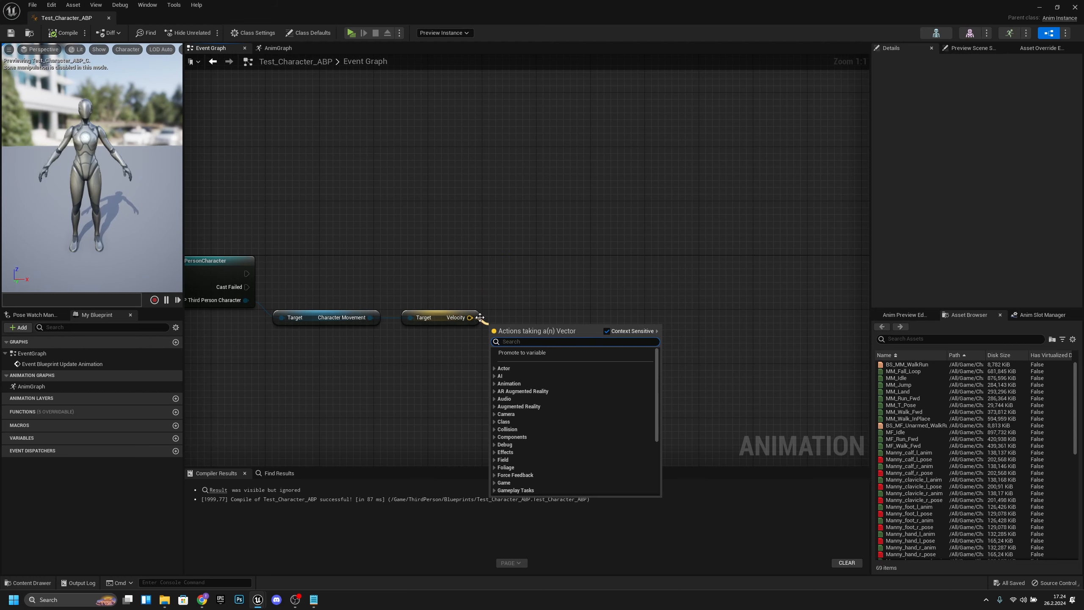
pyautogui.click(477, 301)
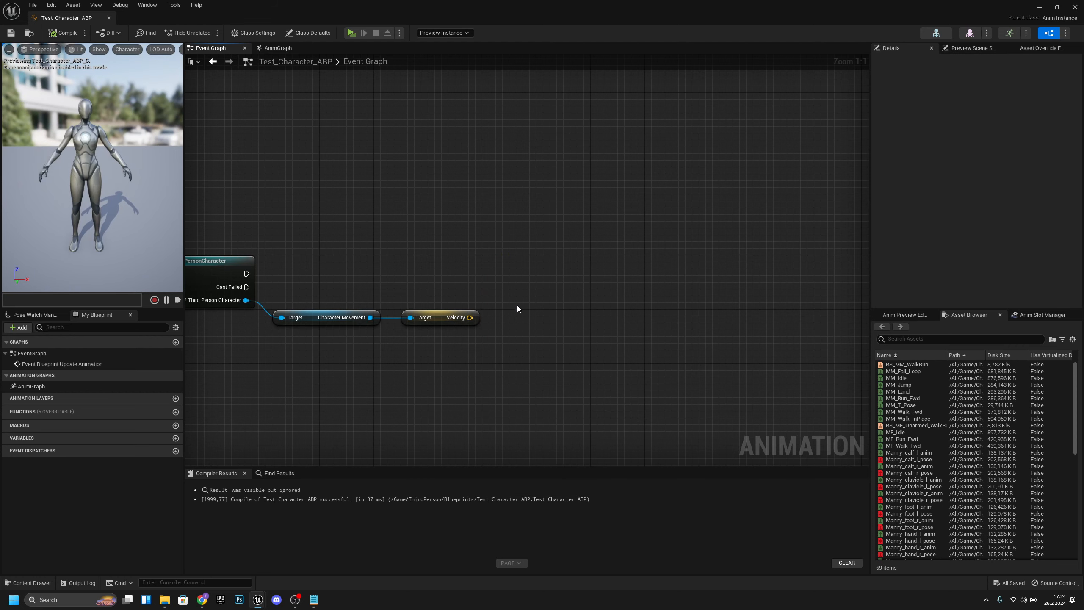
pyautogui.moveTo(517, 309); pyautogui.dragTo(530, 291, button='right')
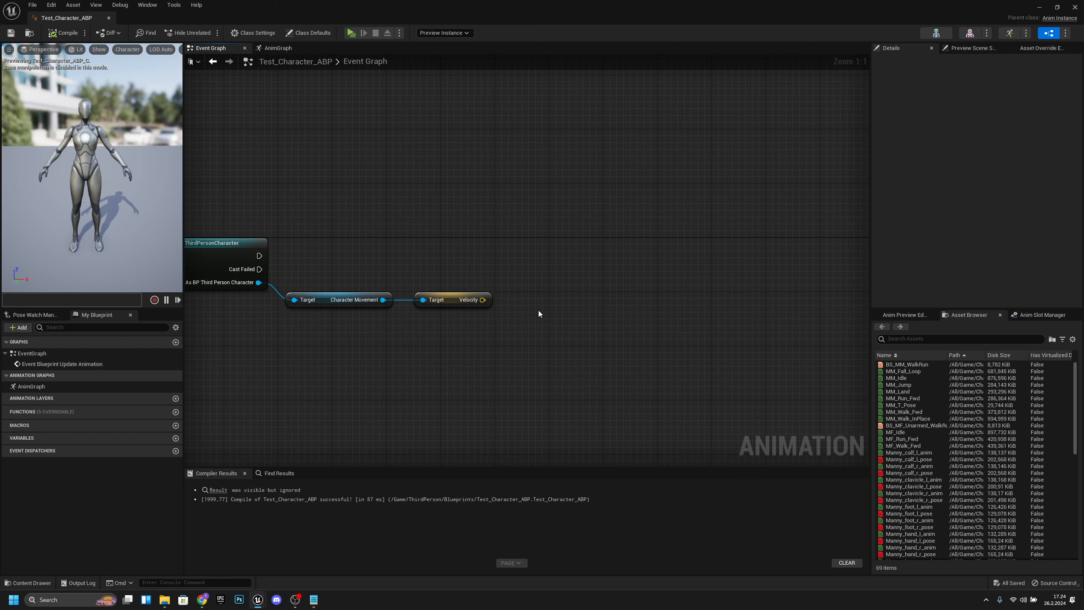
pyautogui.moveTo(511, 311)
pyautogui.mouseDown(button='right')
pyautogui.moveTo(547, 298)
pyautogui.moveTo(489, 311)
pyautogui.moveTo(510, 313)
pyautogui.mouseUp(button='right')
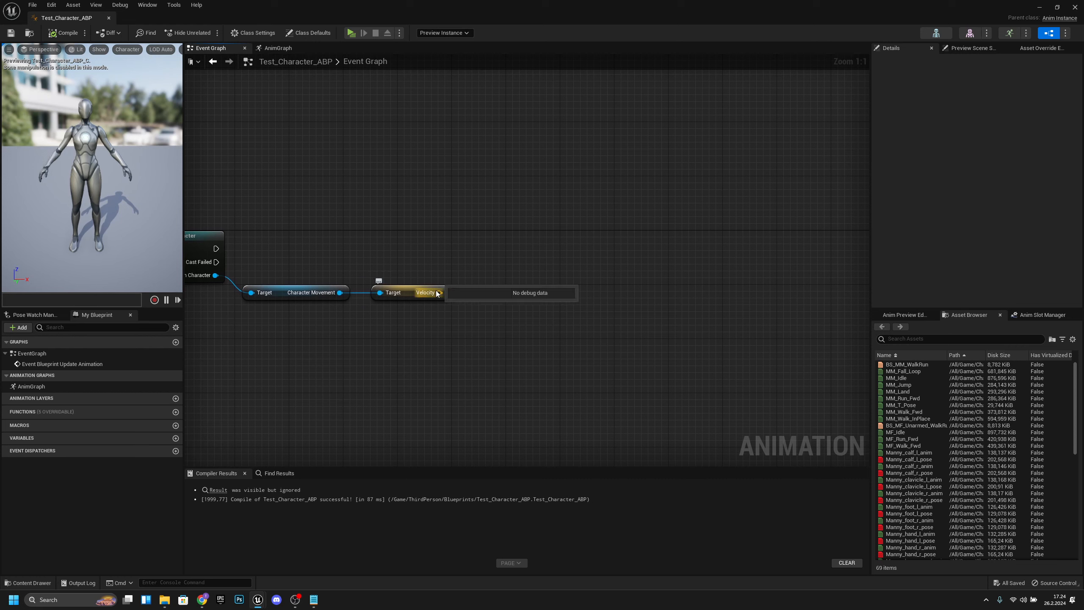
# - Add a Vector Length XY node from the Get Velocity node's output and place it beside that node
pyautogui.moveTo(440, 294); pyautogui.dragTo(478, 292)
pyautogui.write('get')
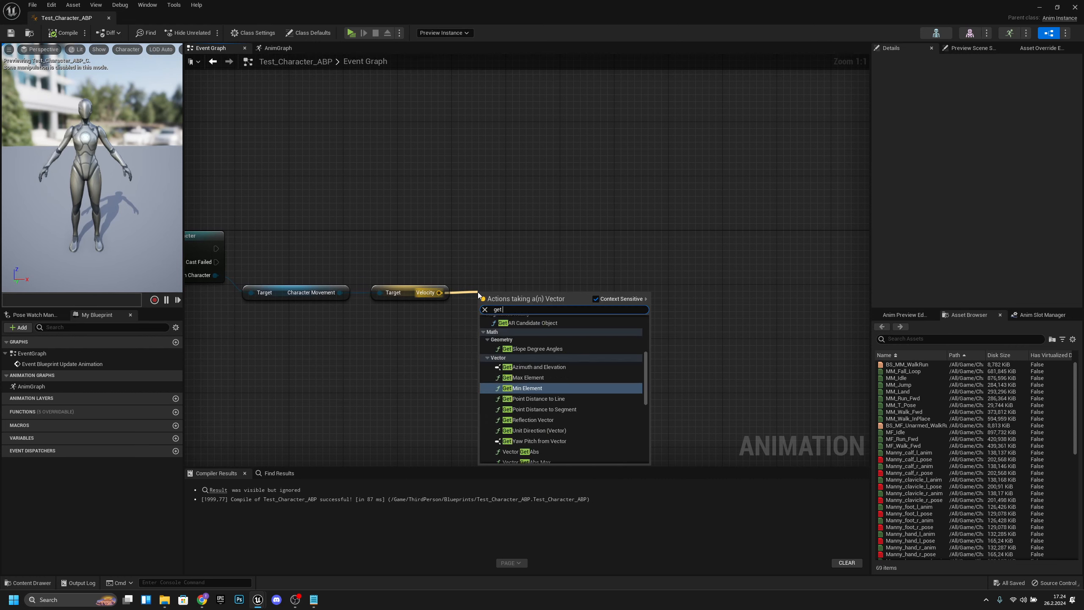
pyautogui.press('BackSpace')
pyautogui.press('BackSpace')
pyautogui.press('BackSpace')
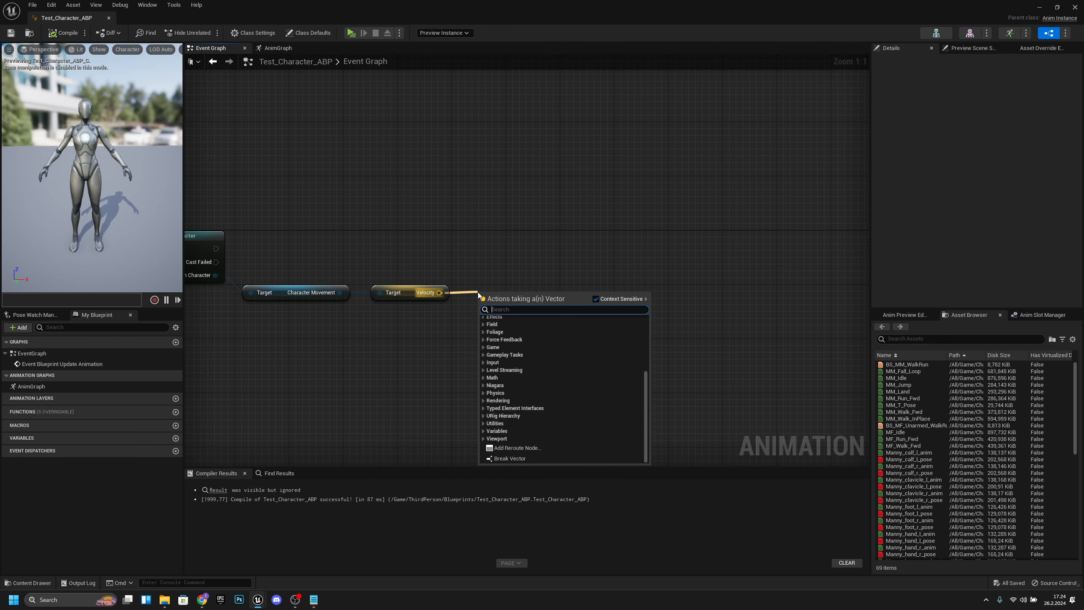
pyautogui.write('vector le')
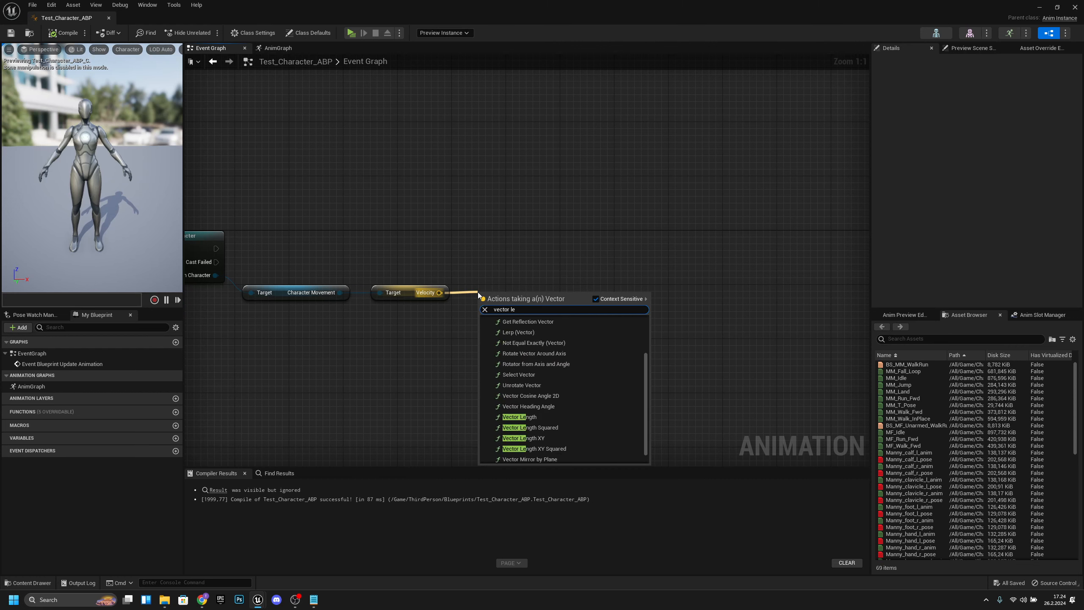
pyautogui.scroll(-1, 557, 437)
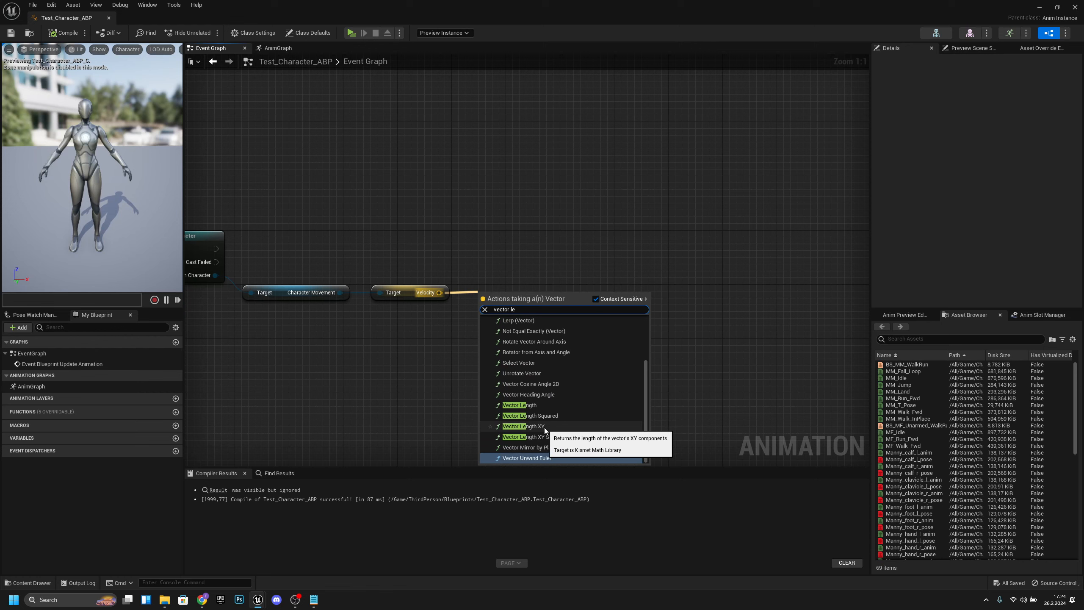
pyautogui.click(544, 426)
pyautogui.moveTo(527, 292); pyautogui.dragTo(525, 279)
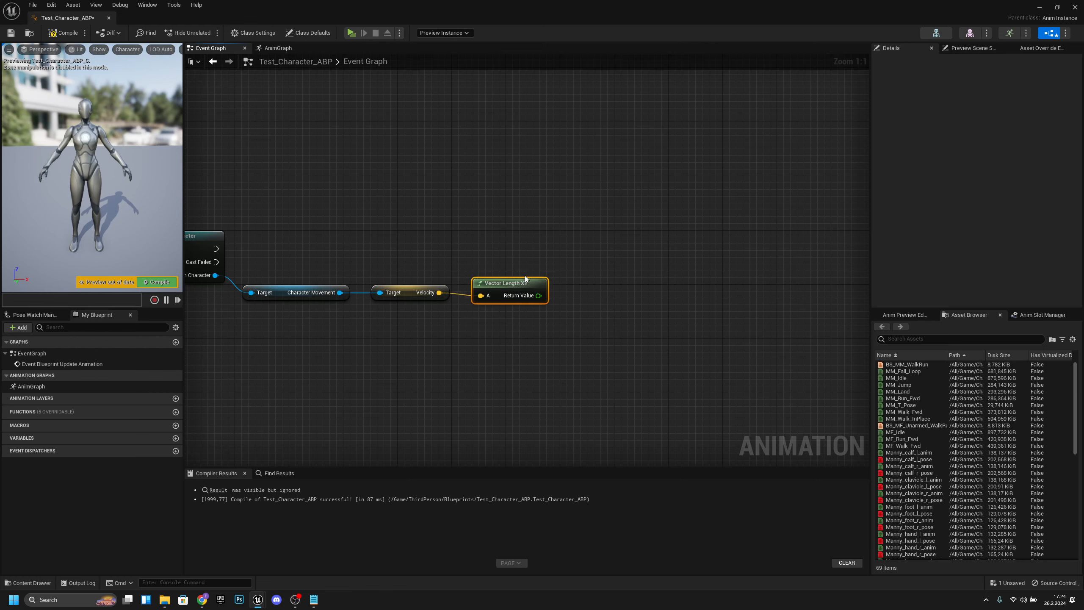
# - Stack the Character Movement, Velocity and Vector Length XY nodes compactly beneath one another, with Vector Length XY uppermost
pyautogui.moveTo(281, 293); pyautogui.dragTo(303, 341)
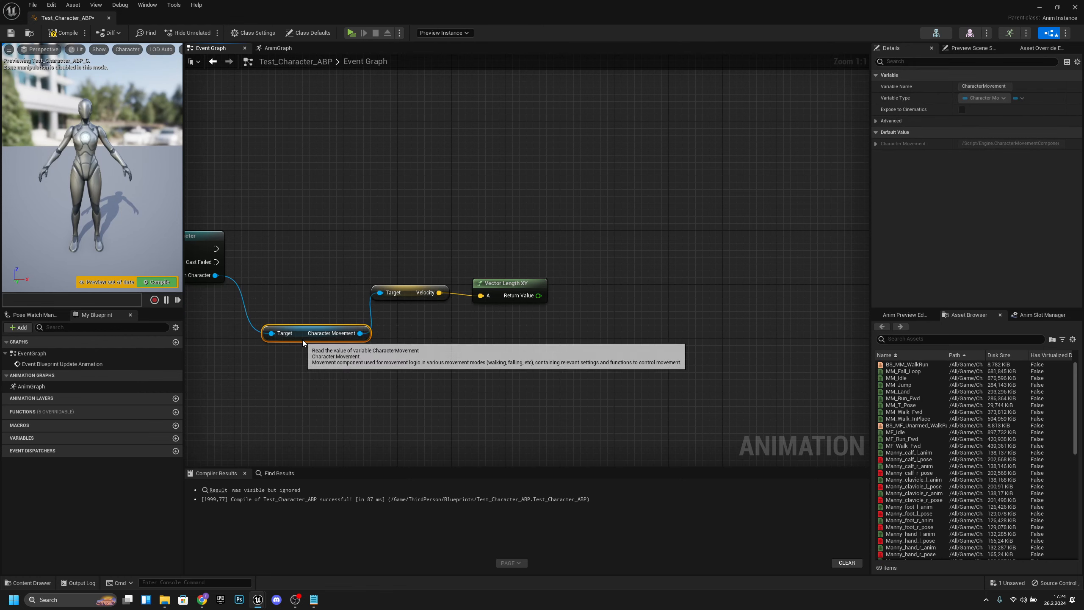
pyautogui.moveTo(406, 290); pyautogui.dragTo(330, 317)
pyautogui.moveTo(525, 285); pyautogui.dragTo(354, 286)
# - Promote the Vector Length XY return value to a new variable and execute its Set node from the BP_ThirdPersonCharacter cast
pyautogui.moveTo(413, 313); pyautogui.dragTo(507, 334, button='right')
pyautogui.moveTo(462, 316); pyautogui.dragTo(512, 288)
pyautogui.click(516, 305)
pyautogui.moveTo(312, 268); pyautogui.dragTo(491, 277)
pyautogui.click(514, 264)
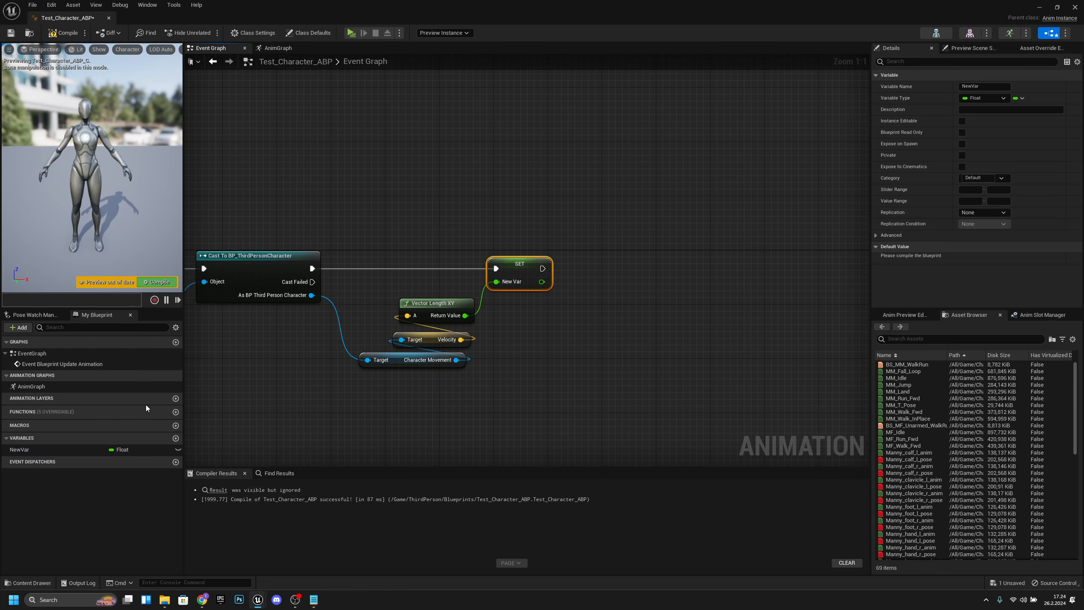
# - Rename the new float variable as Ground_Velocity and compile the blueprint
pyautogui.click(64, 452)
pyautogui.click(64, 450)
pyautogui.write('Ground_V')
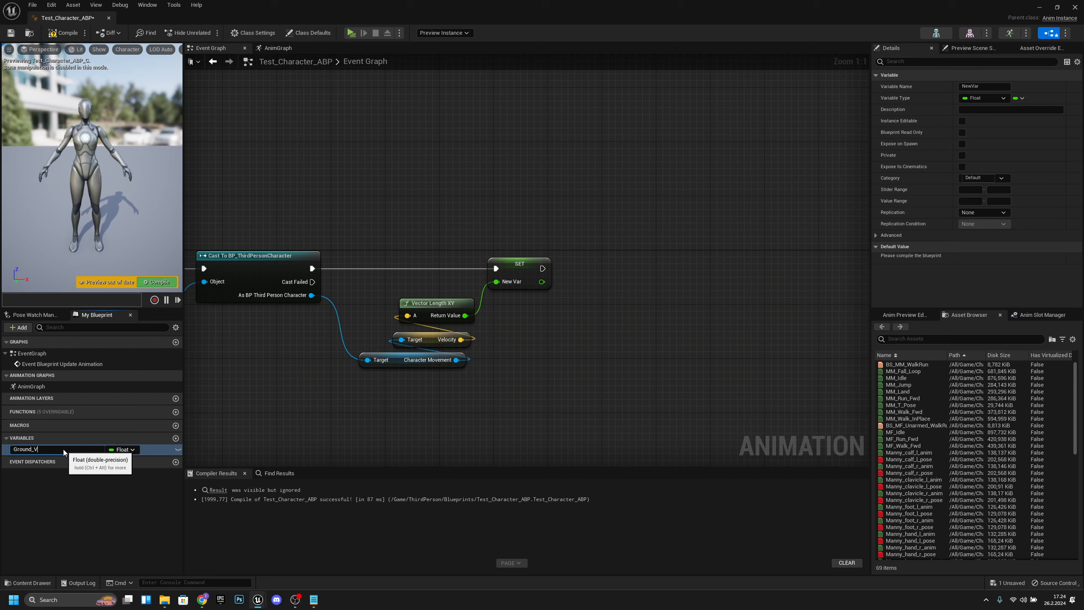
pyautogui.write('elocity')
pyautogui.press('Return')
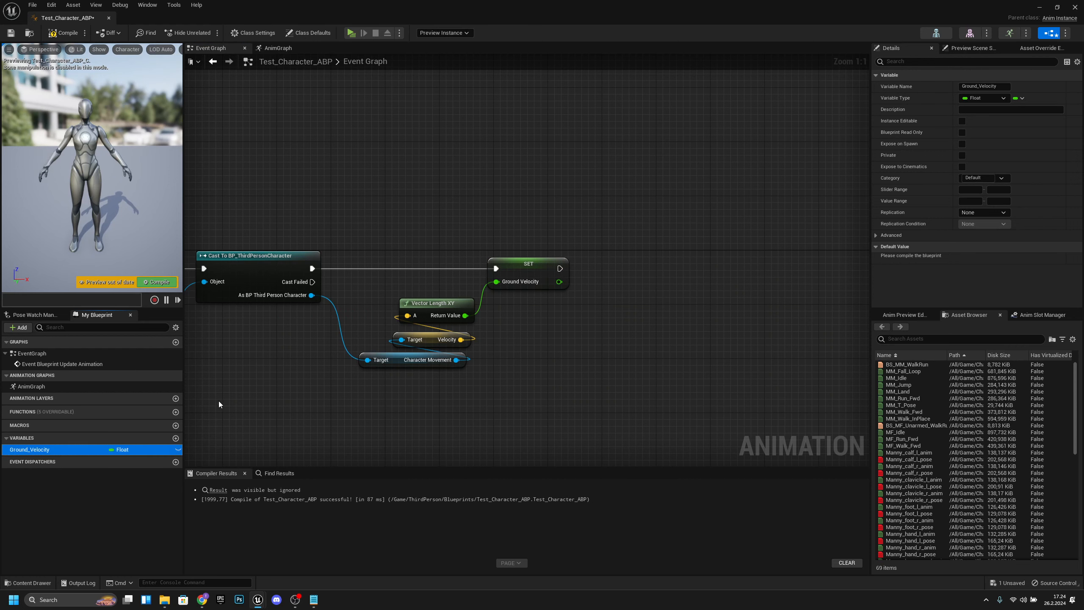
pyautogui.click(63, 33)
# - Add an Is Falling node from the Character Movement output, placed below the Set Ground Velocity node
pyautogui.moveTo(460, 300); pyautogui.dragTo(346, 283, button='right')
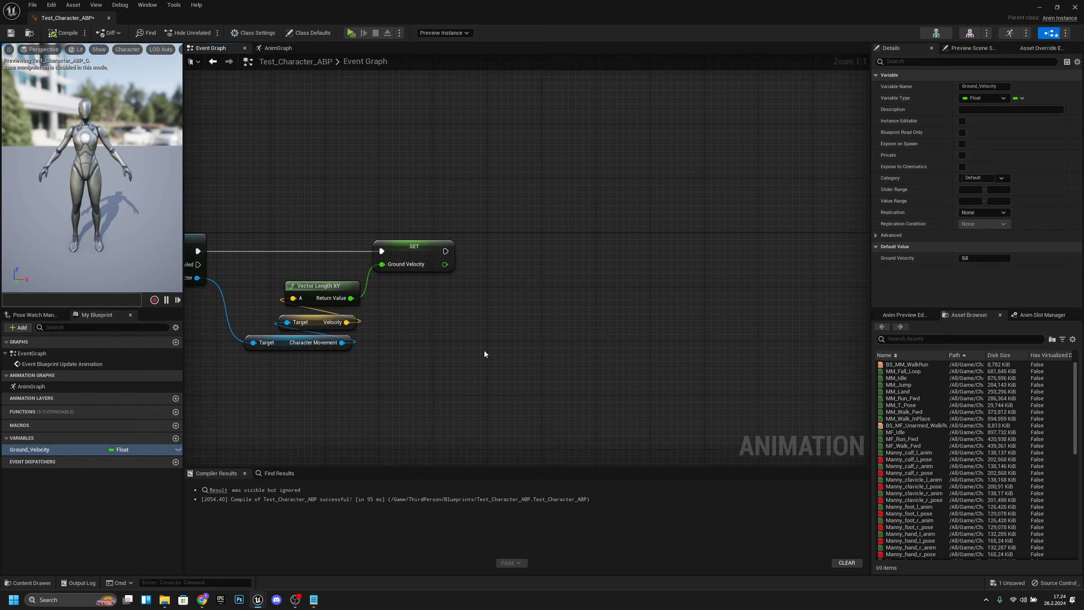
pyautogui.moveTo(417, 354)
pyautogui.mouseDown(button='right')
pyautogui.moveTo(440, 350)
pyautogui.moveTo(421, 339)
pyautogui.mouseUp(button='right')
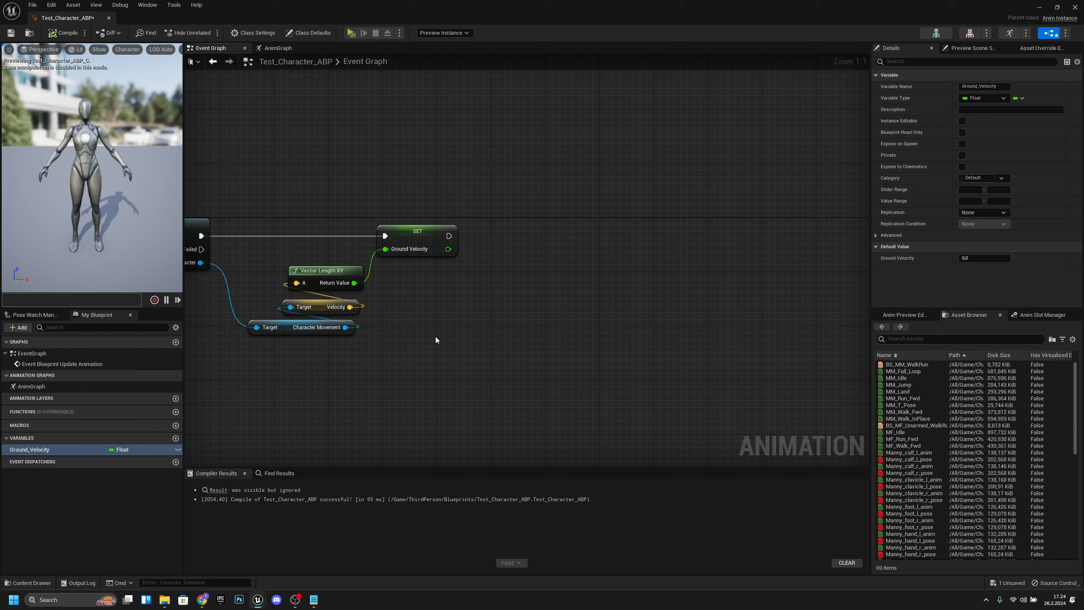
pyautogui.moveTo(339, 328); pyautogui.dragTo(461, 315)
pyautogui.write('is falli')
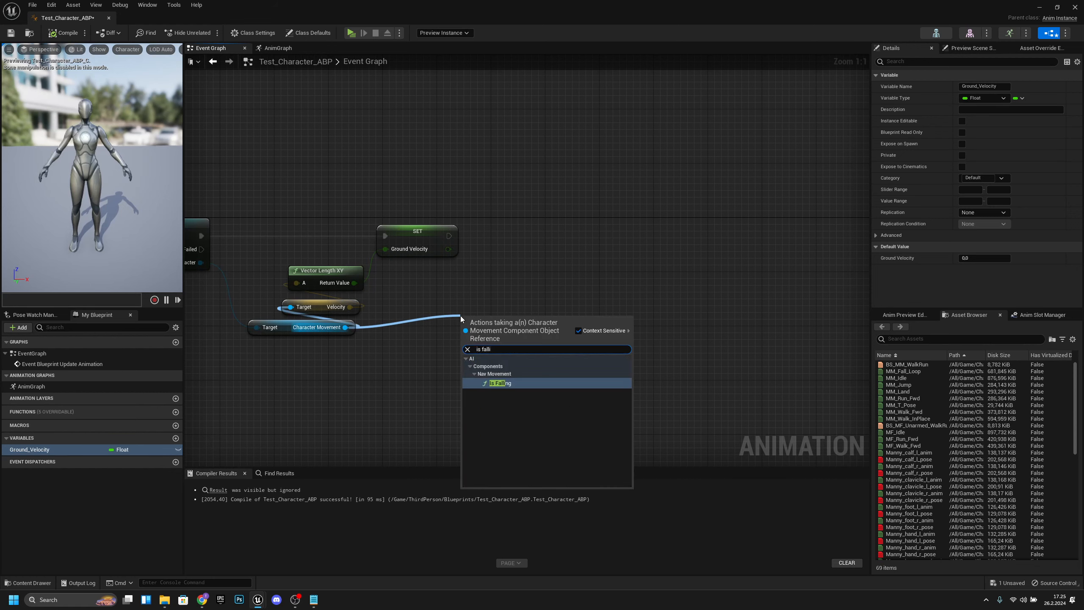
pyautogui.press('Return')
# - Promote the Is Falling return value to a new variable and execute its Set node after Set Ground Velocity
pyautogui.moveTo(492, 318); pyautogui.dragTo(586, 237)
pyautogui.click(618, 266)
pyautogui.moveTo(449, 236); pyautogui.dragTo(598, 234)
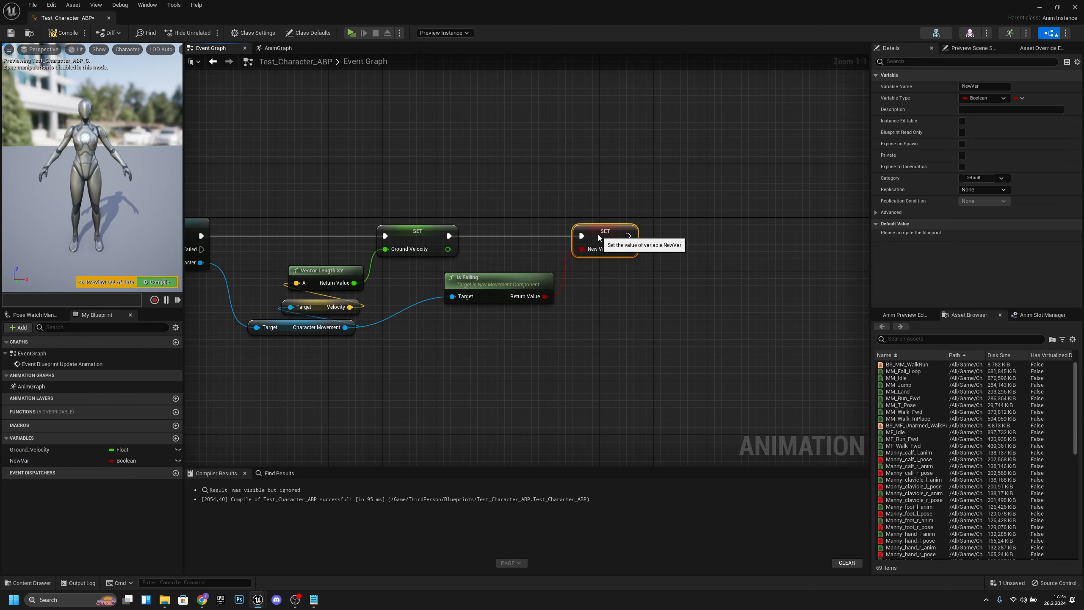
# - Rename the new Boolean variable as In_Air, then compile and save the blueprint
pyautogui.doubleClick(44, 461)
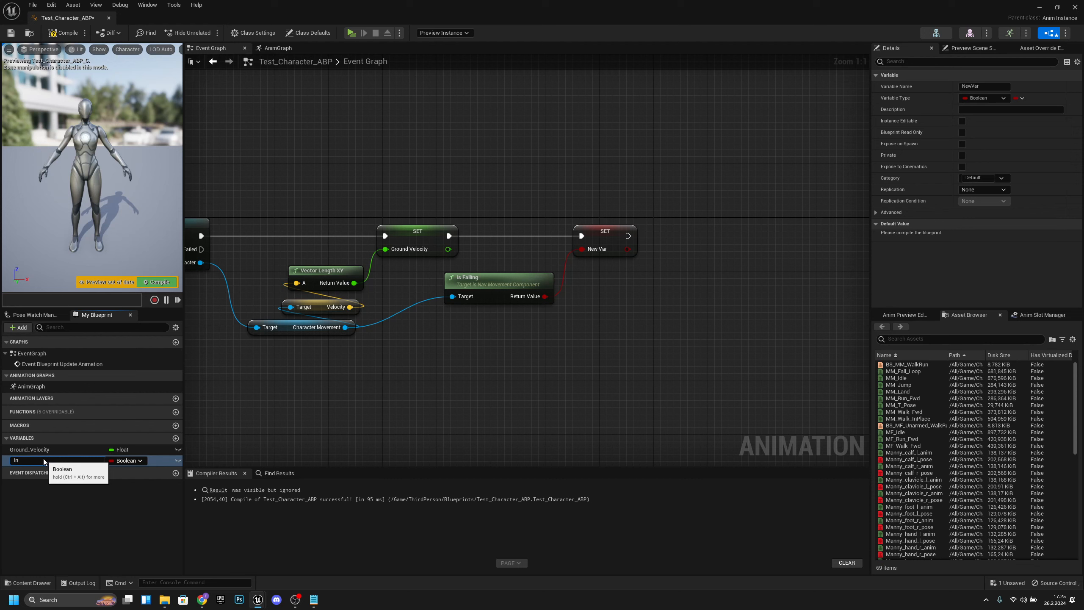
pyautogui.press('Return')
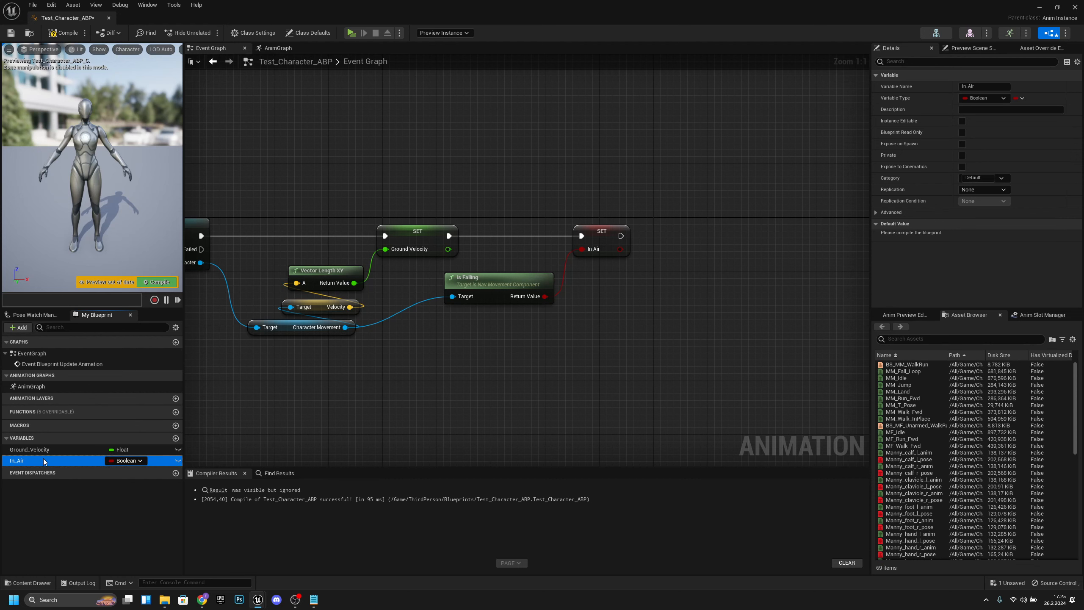
pyautogui.click(63, 33)
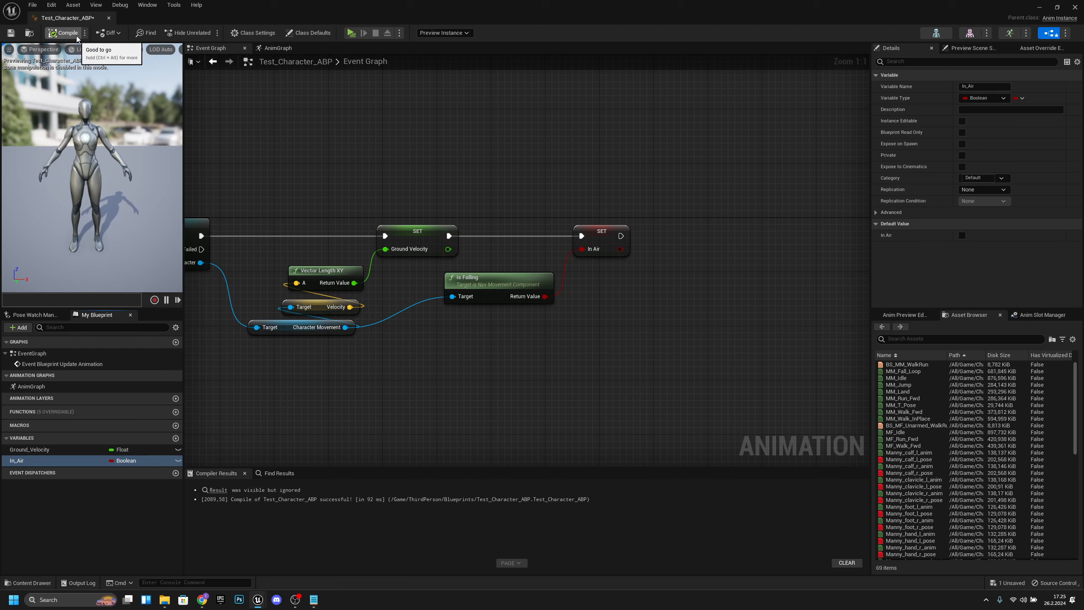
pyautogui.click(10, 33)
pyautogui.moveTo(597, 331); pyautogui.dragTo(756, 351, button='right')
pyautogui.moveTo(652, 366); pyautogui.dragTo(708, 356, button='right')
pyautogui.moveTo(460, 297); pyautogui.dragTo(713, 275, button='right')
# - Add the MM_Idle animation to the AnimGraph, connect it to the Output Pose result, and compile the blueprint
pyautogui.click(278, 48)
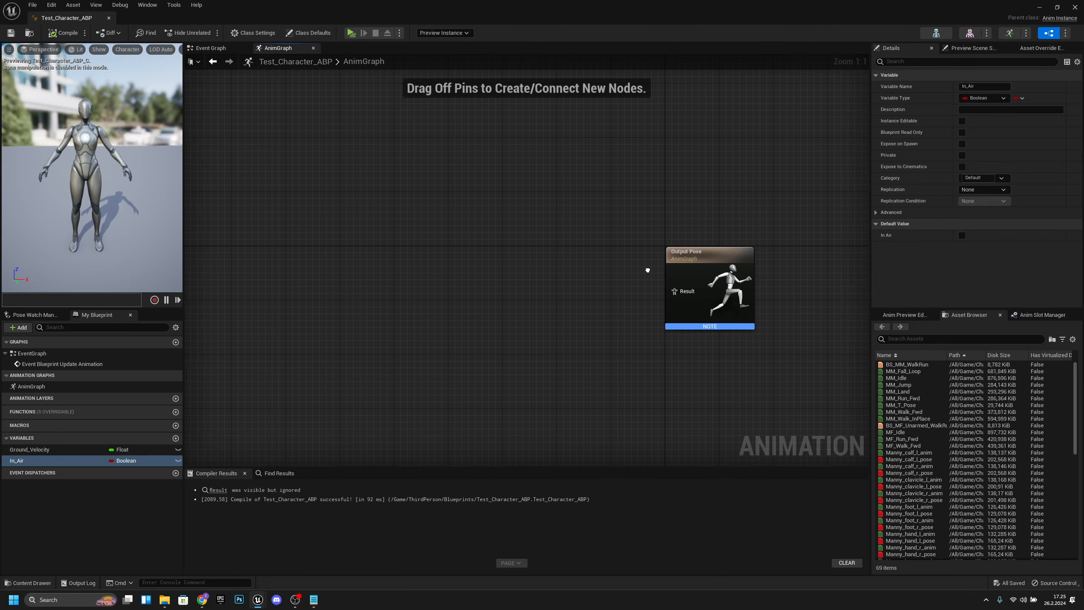
pyautogui.click(716, 274)
pyautogui.moveTo(683, 239)
pyautogui.mouseDown(button='right')
pyautogui.moveTo(592, 173)
pyautogui.moveTo(670, 230)
pyautogui.mouseUp(button='right')
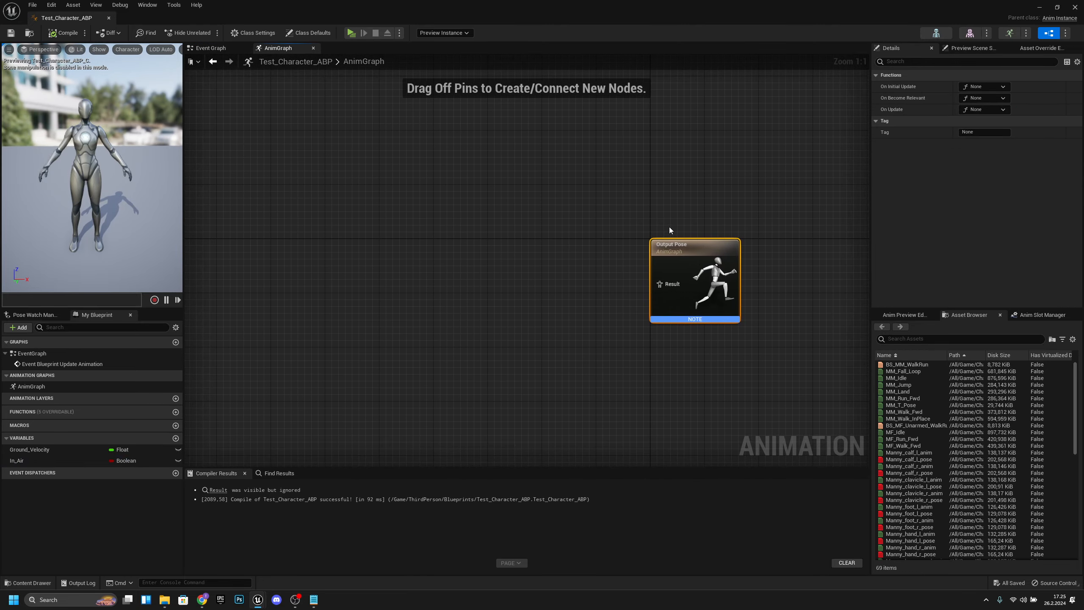
pyautogui.moveTo(897, 378); pyautogui.dragTo(543, 280)
pyautogui.moveTo(591, 304); pyautogui.dragTo(679, 287)
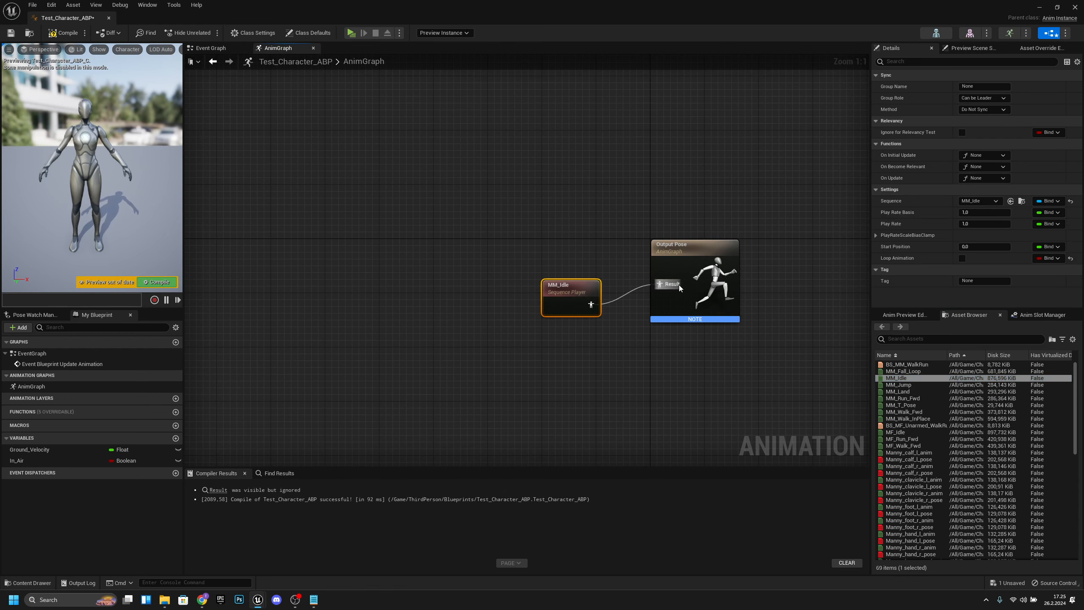
pyautogui.click(169, 282)
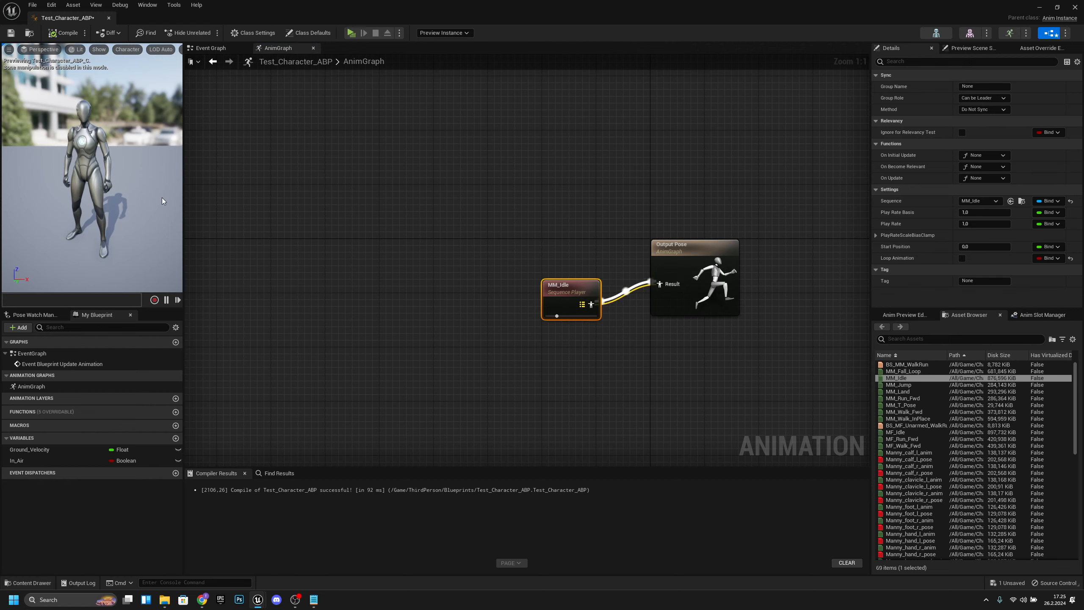
# - Dock the Test_Character_ABP editor beside the test level and open the viewport of BP_ThirdPersonCharacter
pyautogui.moveTo(72, 18); pyautogui.dragTo(153, 19)
pyautogui.click(67, 22)
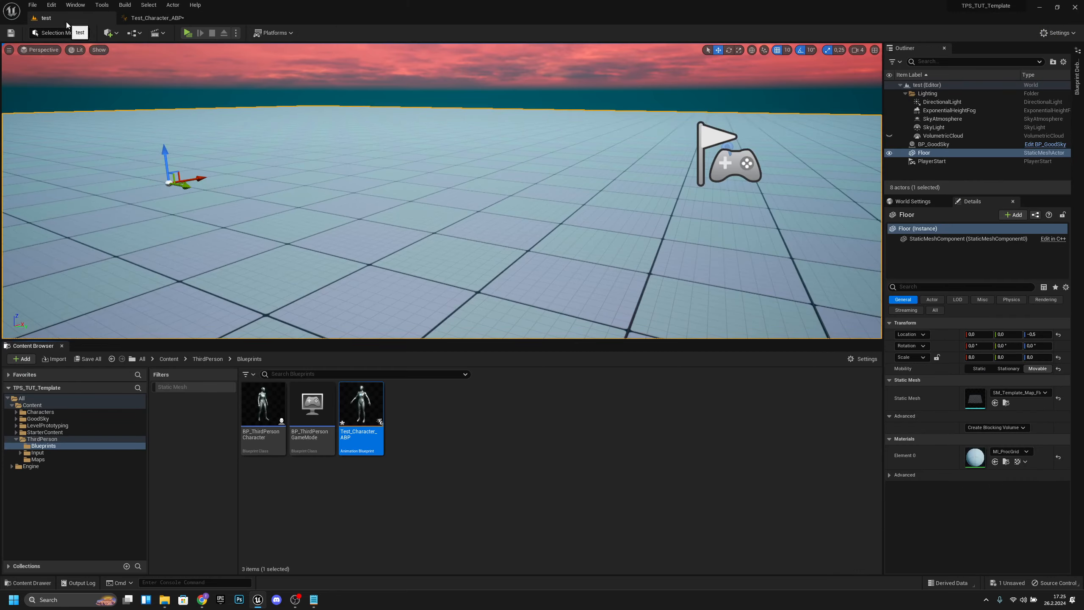
pyautogui.click(264, 417)
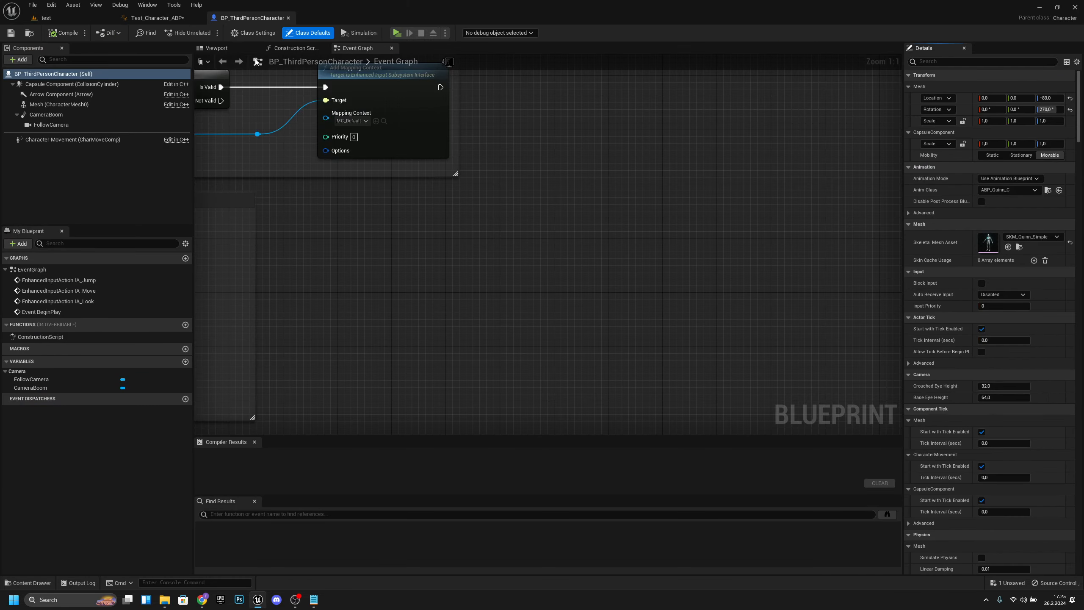
pyautogui.click(230, 52)
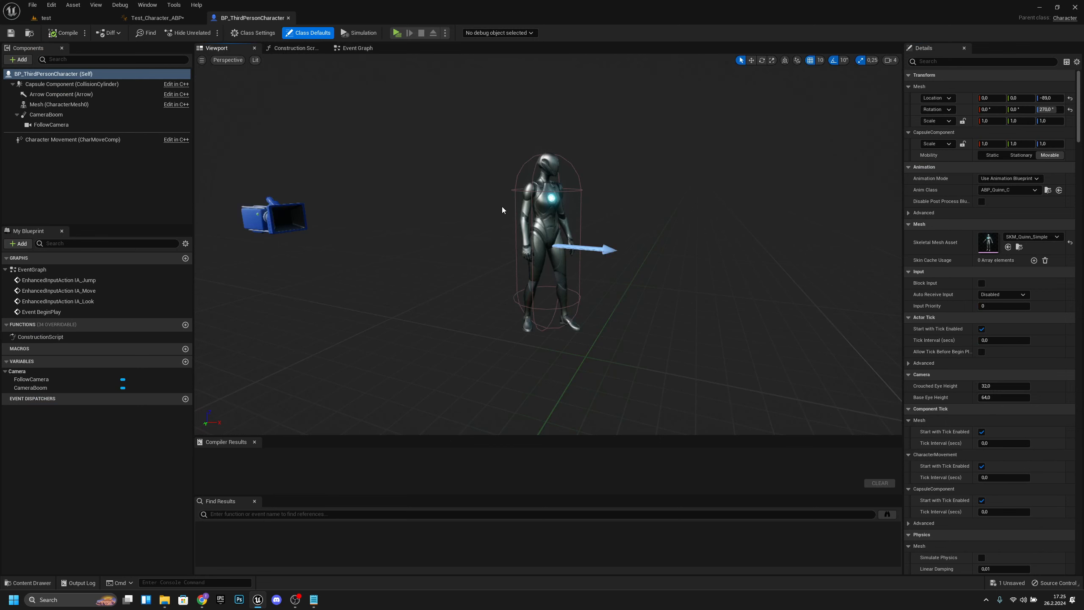
# - Set the Anim Class of the character's mesh to Test_Character_ABP and compile BP_ThirdPersonCharacter
pyautogui.click(553, 200)
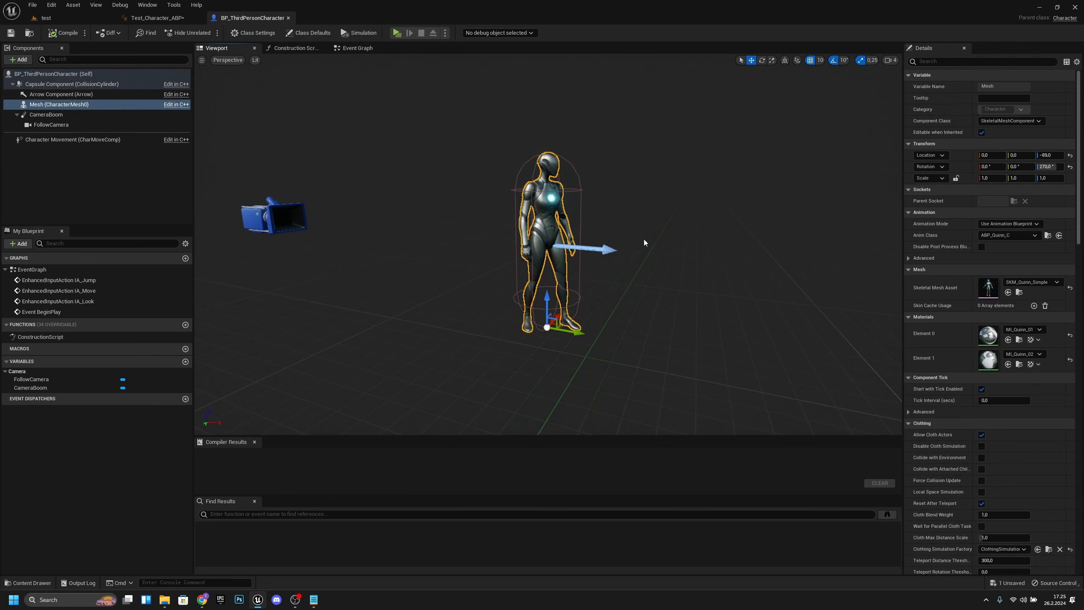
pyautogui.click(1004, 237)
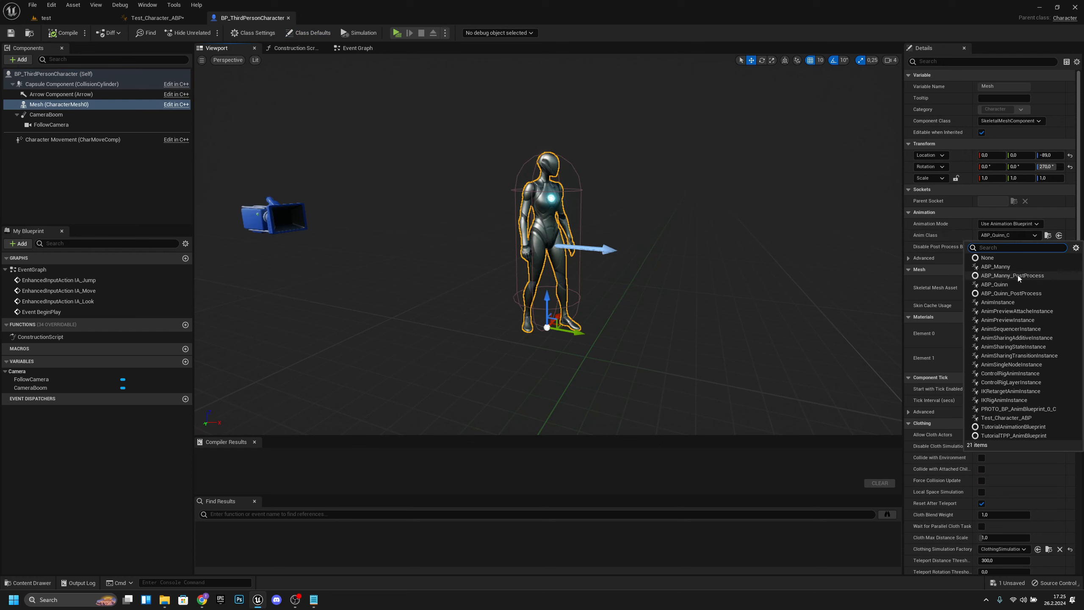
pyautogui.click(1024, 419)
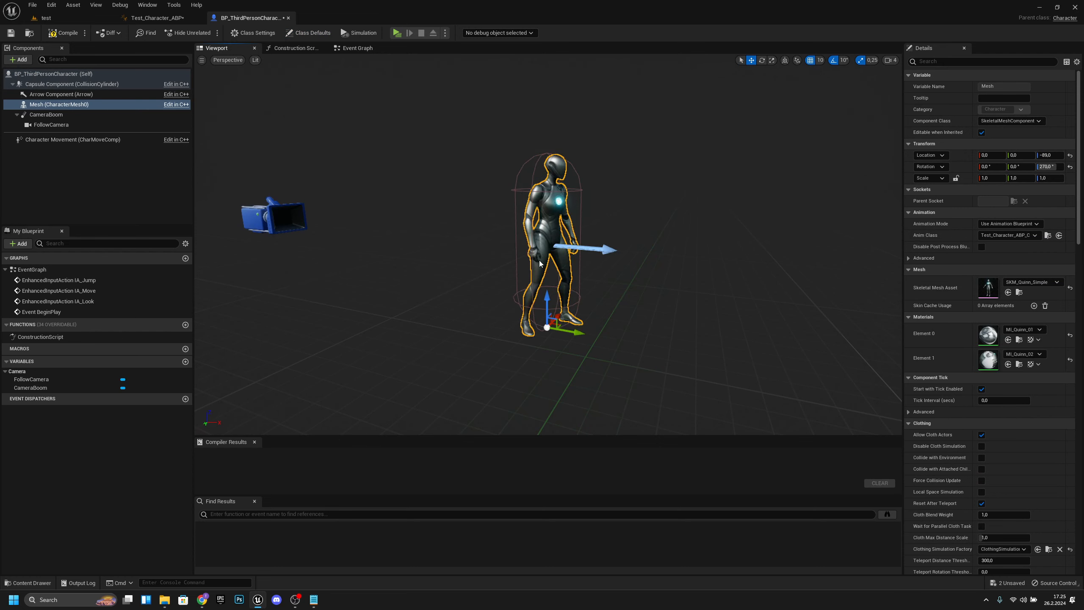
pyautogui.click(63, 32)
# - Play the test level, move and jump with the character to check its idle animation, and stop the preview
pyautogui.click(55, 19)
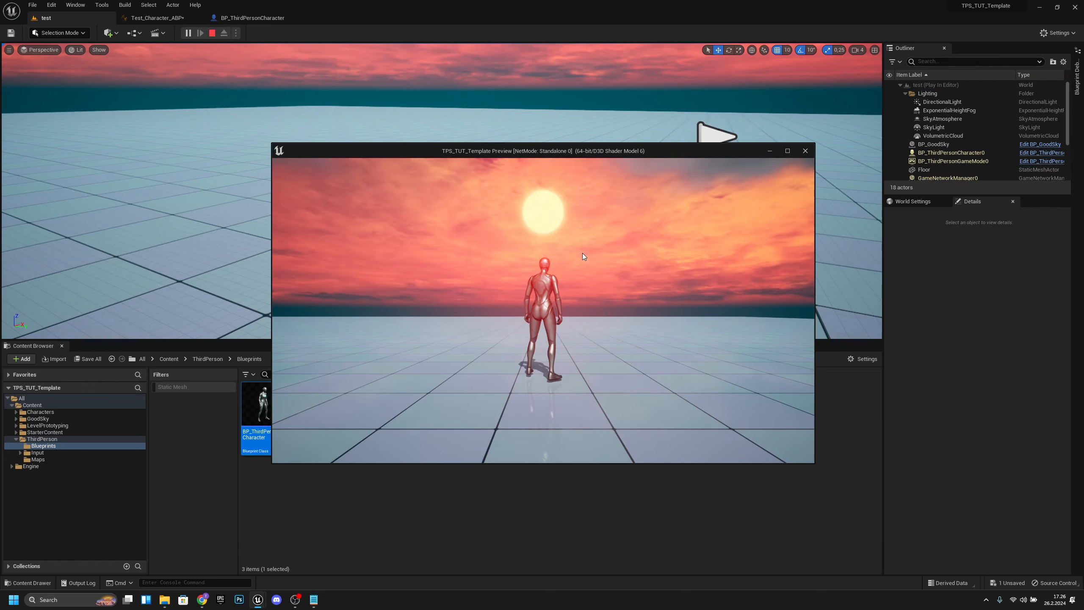
pyautogui.click(583, 254)
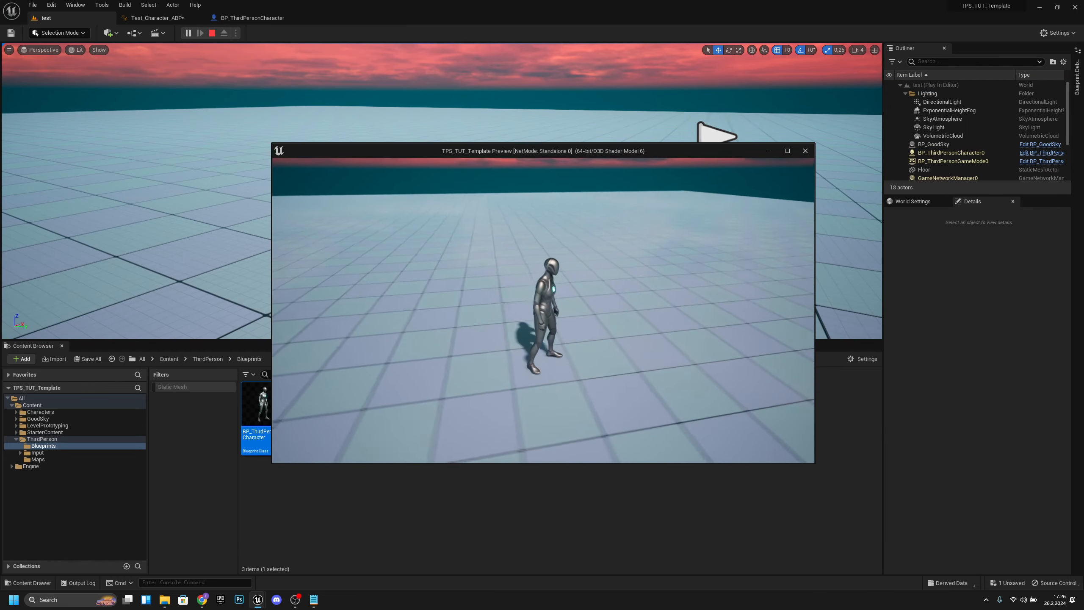
pyautogui.press('w')
pyautogui.press('space')
pyautogui.press('d')
pyautogui.press('space')
pyautogui.press('w')
pyautogui.press('d')
pyautogui.press('s')
pyautogui.press('w')
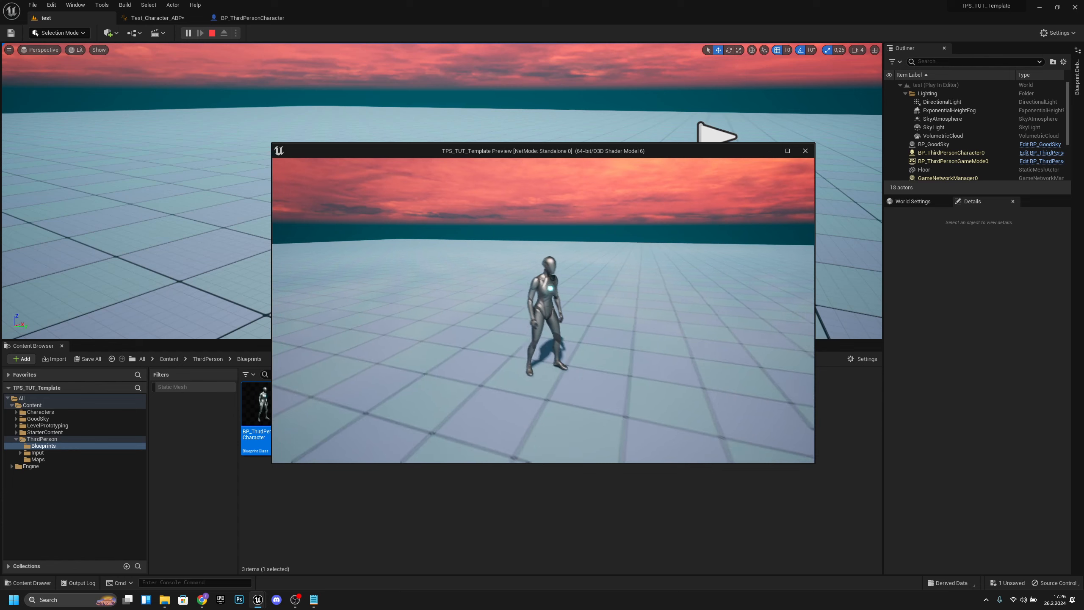
pyautogui.press('Escape')
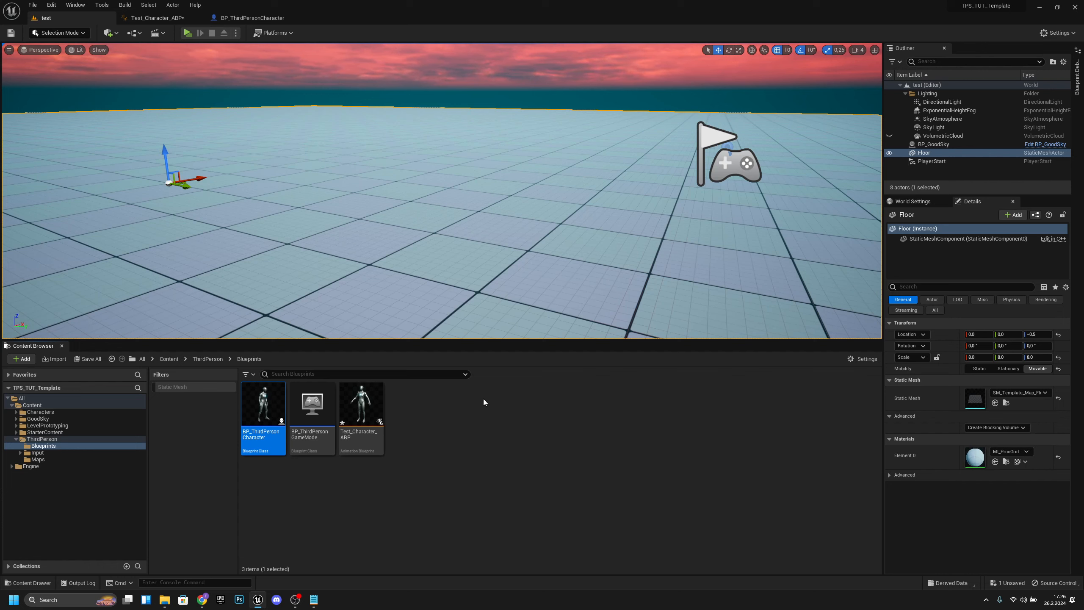
# - Create a Blend Space 1D for the SK_Mannequin skeleton in the Blueprints folder, name it Locomotion_BS, and open it
pyautogui.rightClick(426, 421)
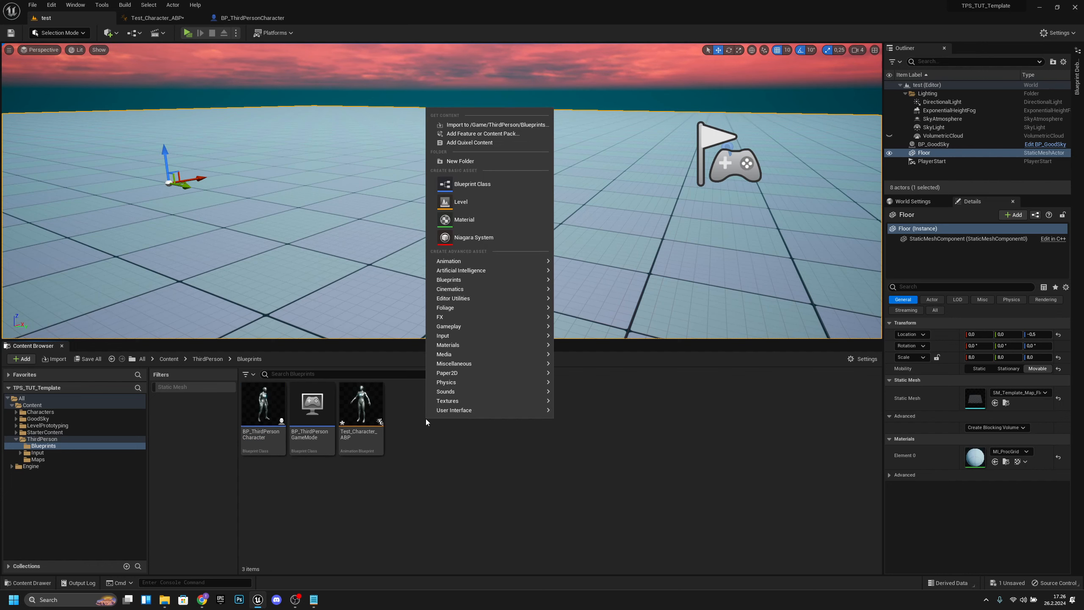
pyautogui.moveTo(491, 262)
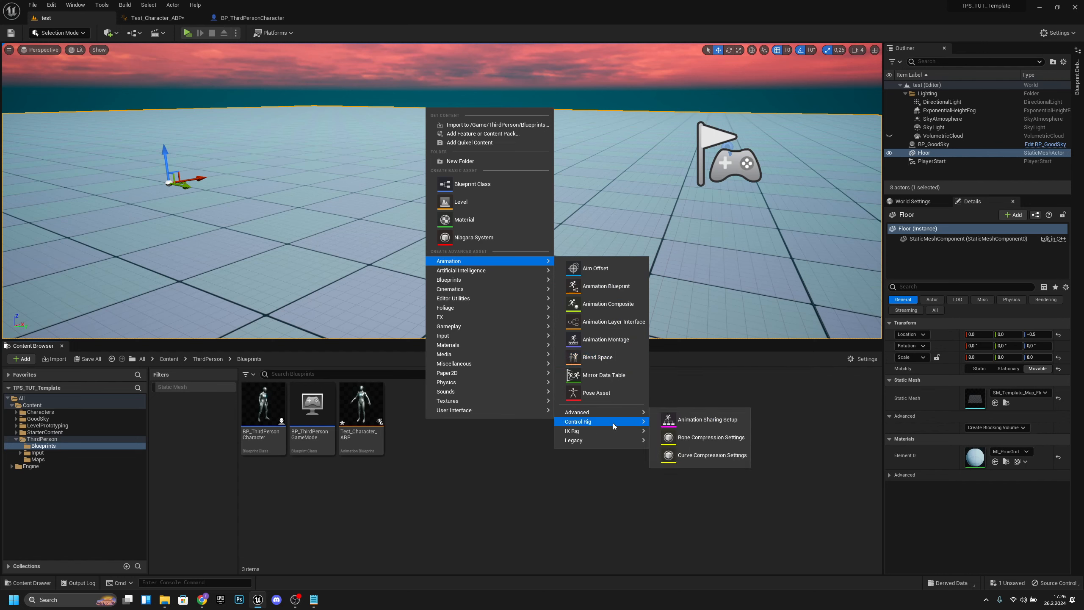
pyautogui.moveTo(639, 440)
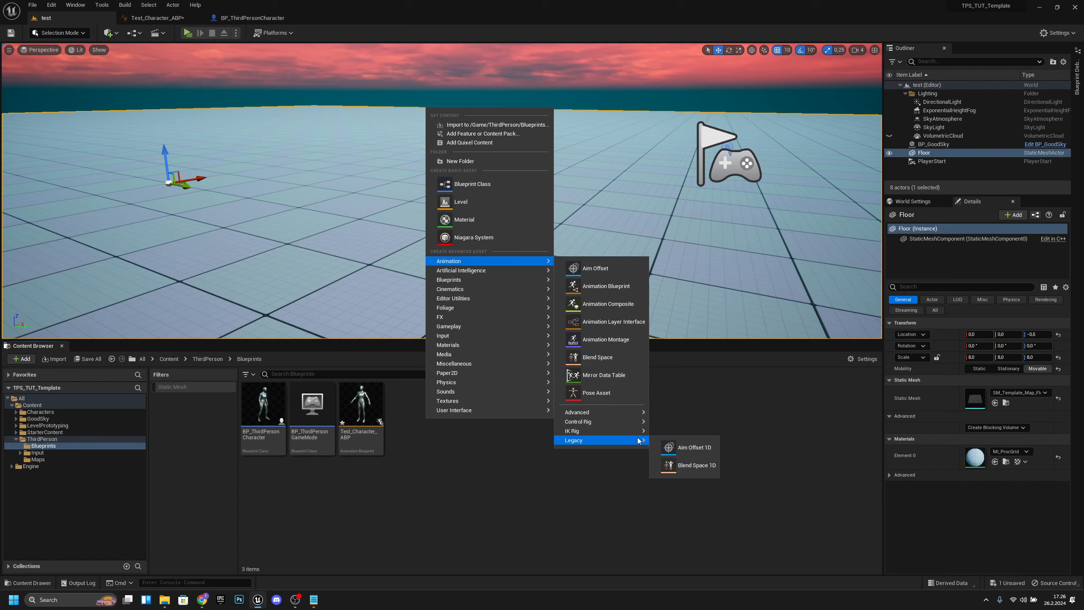
pyautogui.click(692, 467)
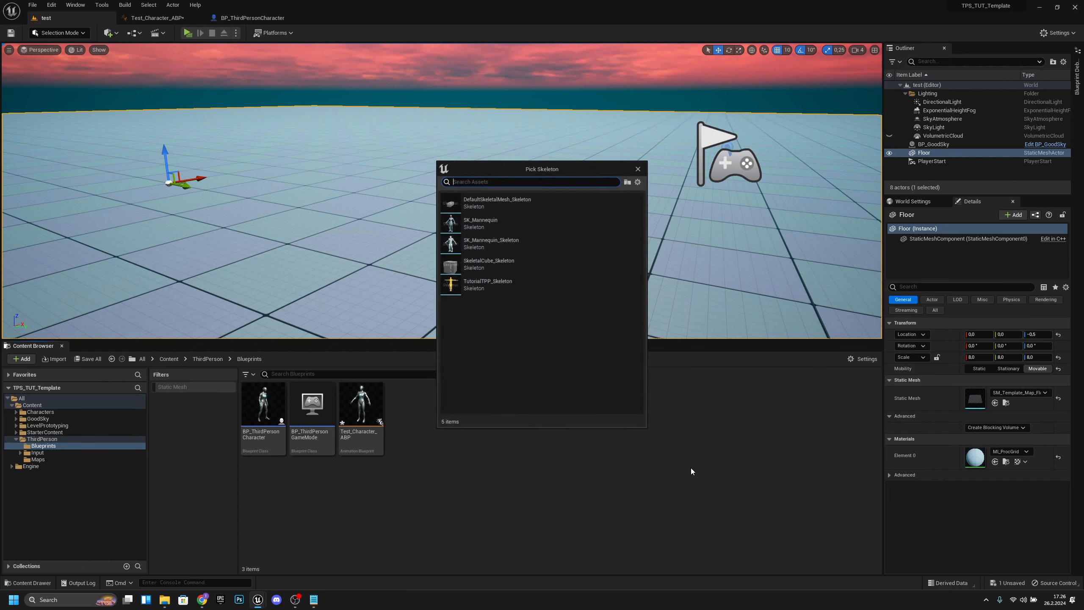
pyautogui.click(487, 222)
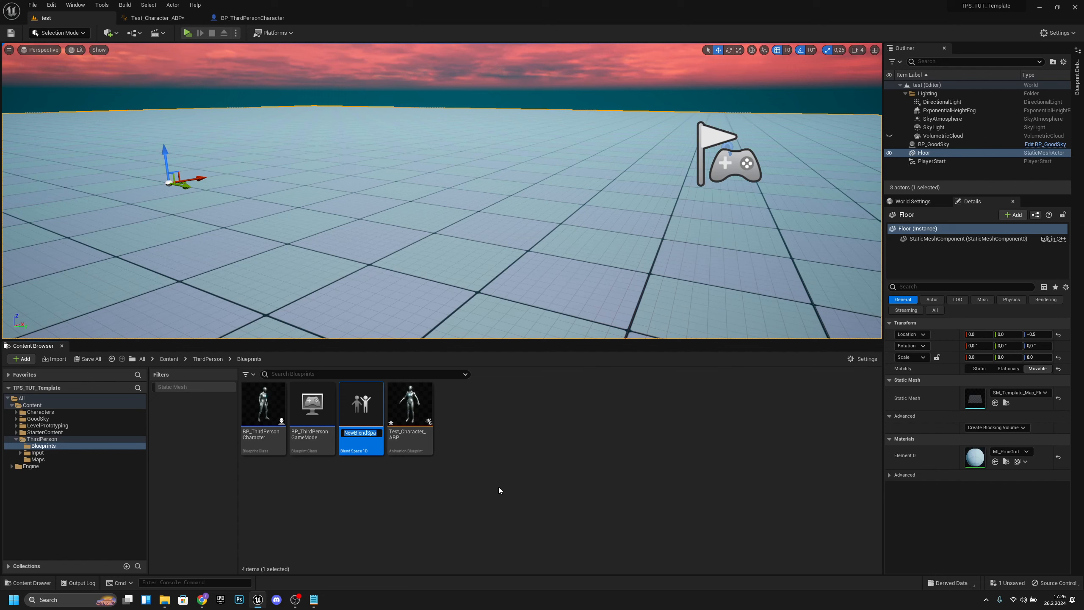
pyautogui.write('Locomotion_')
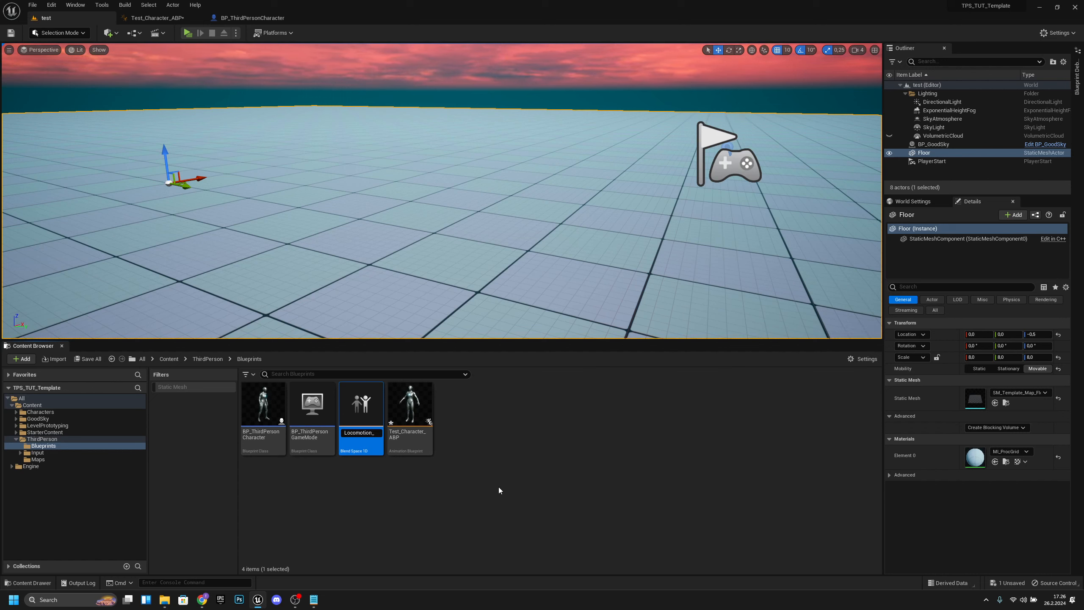
pyautogui.write('BS')
pyautogui.press('Return')
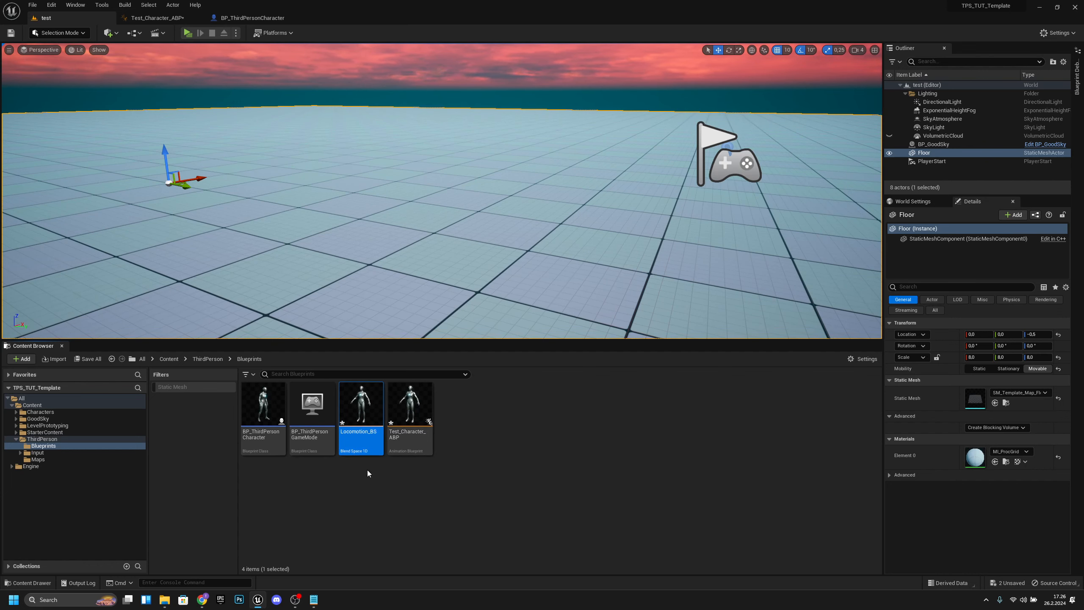
pyautogui.doubleClick(366, 416)
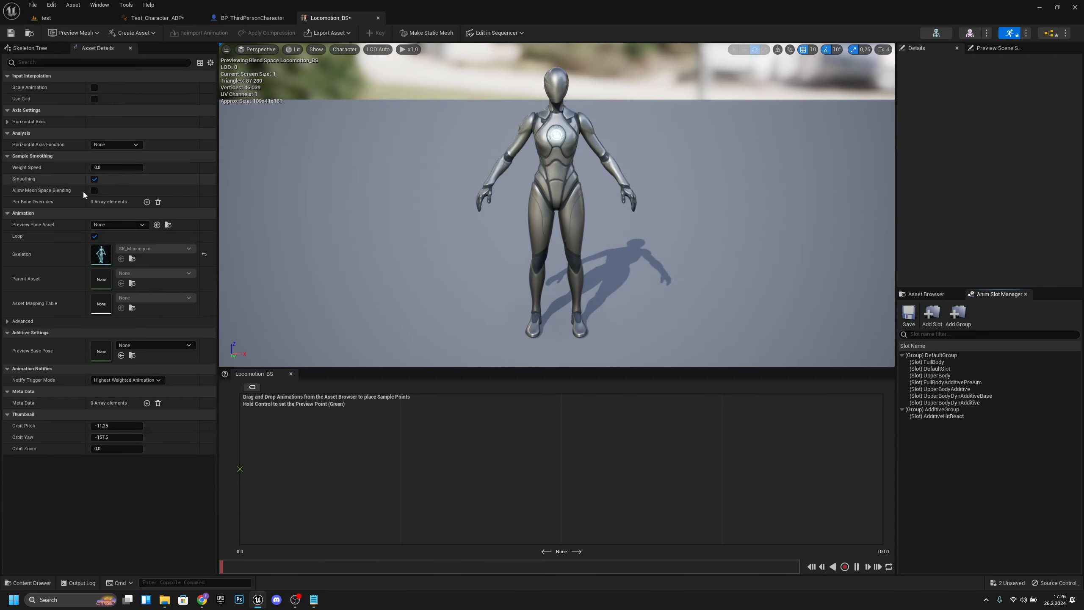
# - Check the Max Walk Speed of the Character Movement component in BP_ThirdPersonCharacter
pyautogui.click(246, 22)
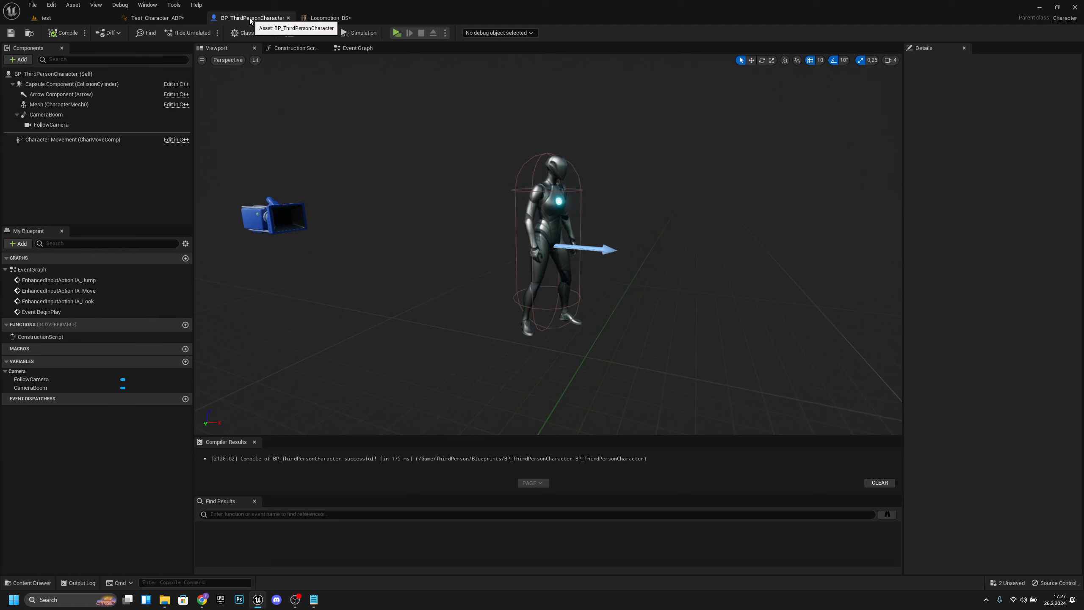
pyautogui.click(78, 141)
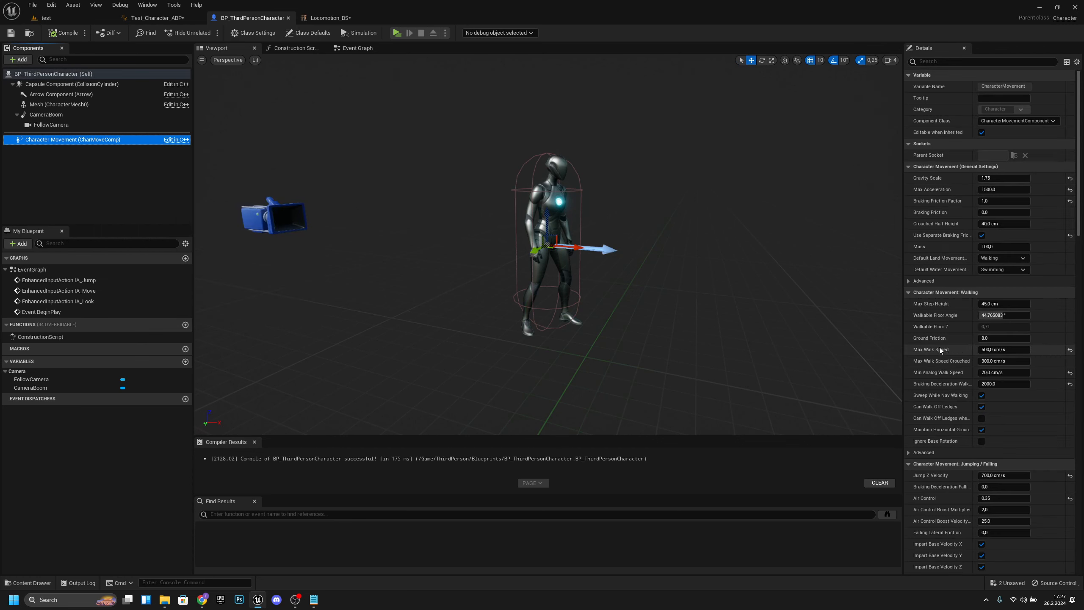
pyautogui.moveTo(942, 352)
# - In Locomotion_BS, name the horizontal axis Velocity and set its maximum axis value to 500
pyautogui.click(341, 17)
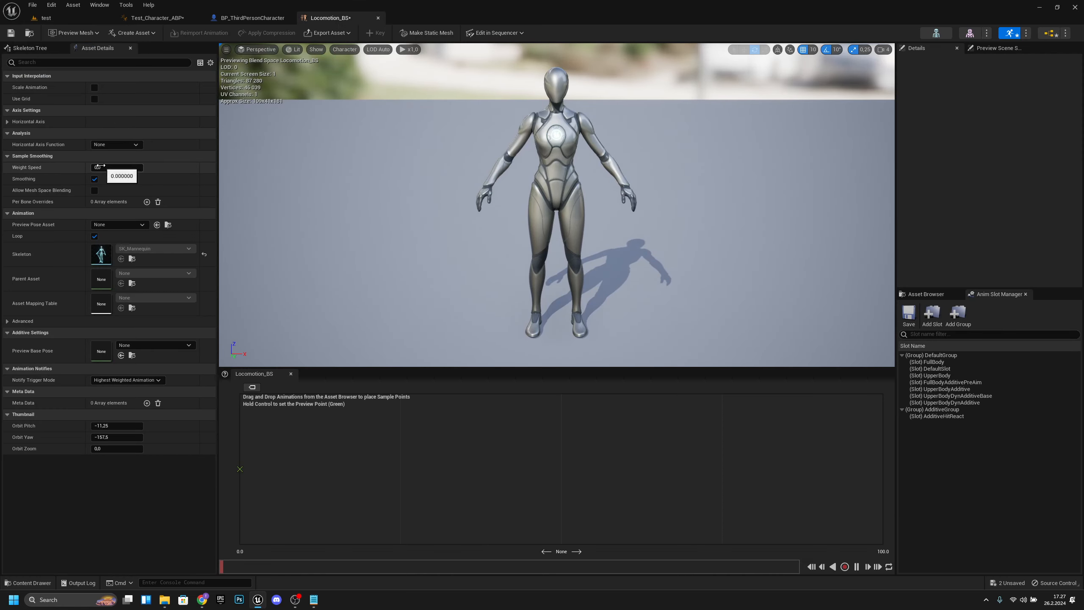
pyautogui.click(7, 121)
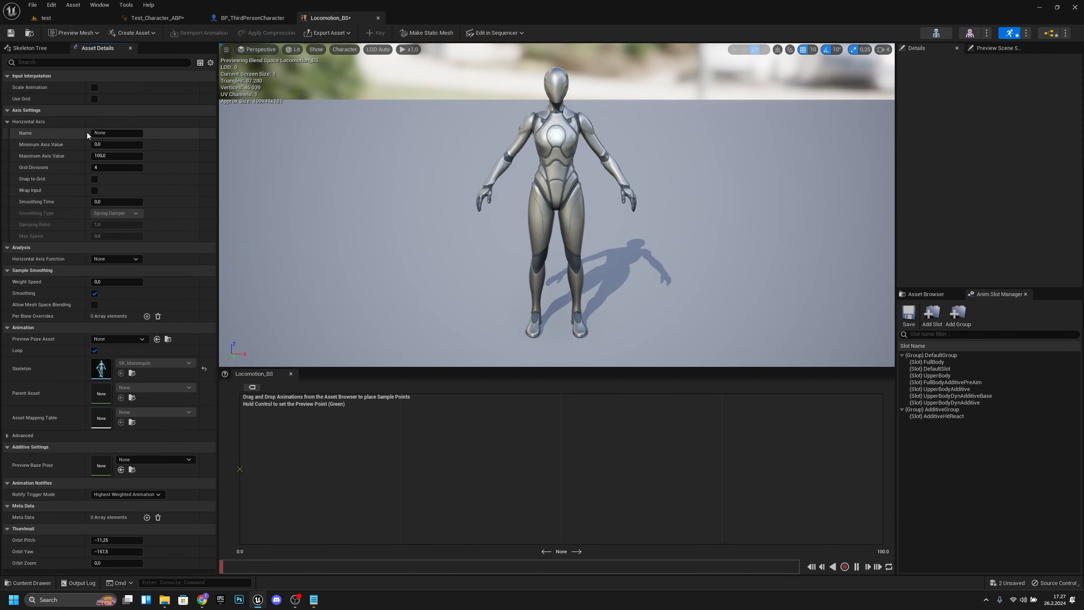
pyautogui.write('Velocity')
pyautogui.press('Return')
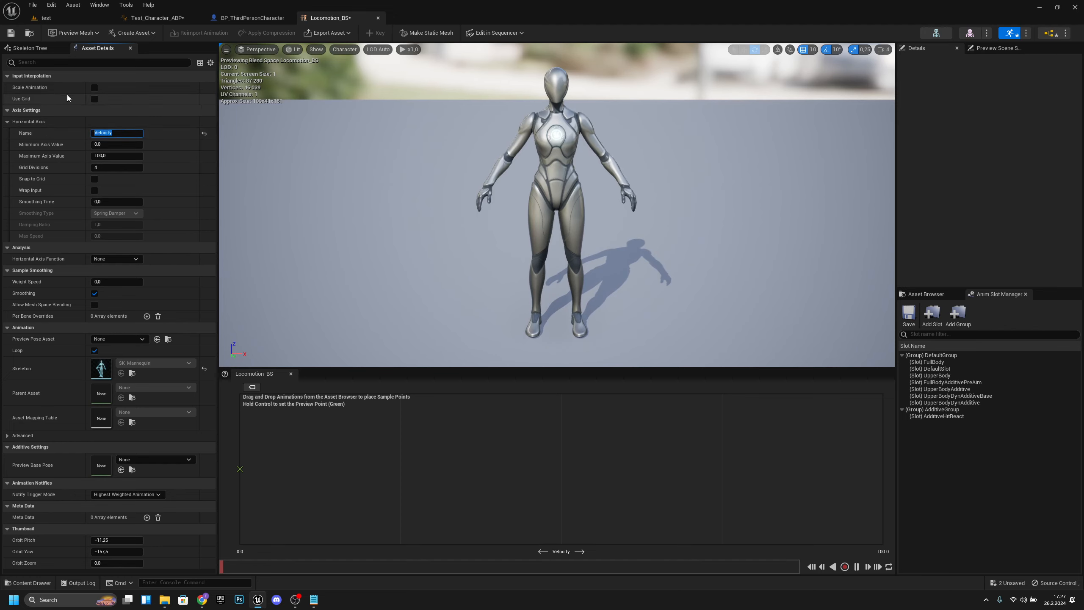
pyautogui.click(118, 155)
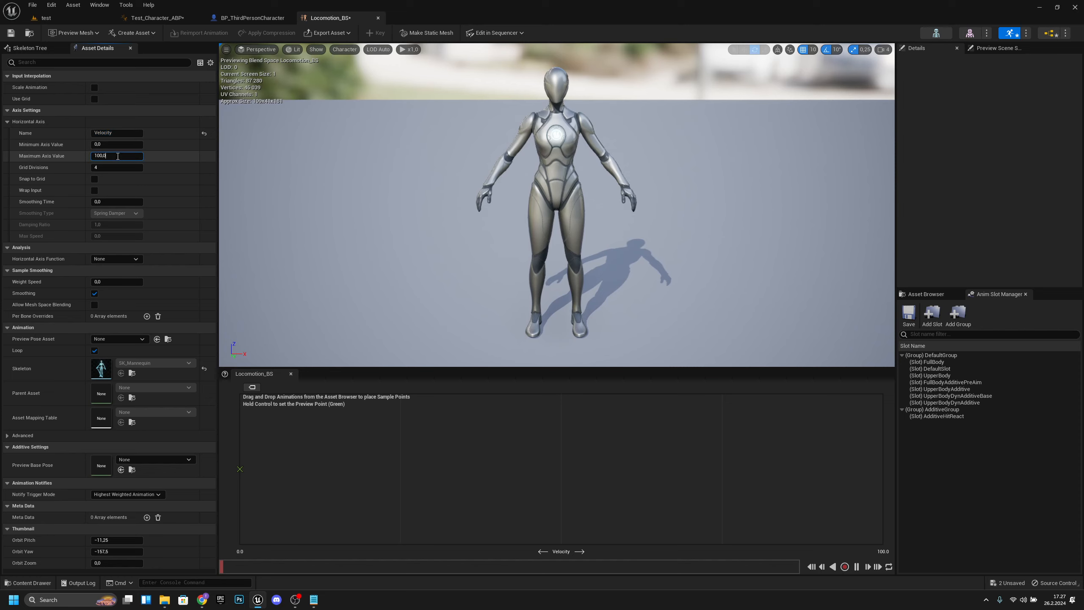
pyautogui.write('500')
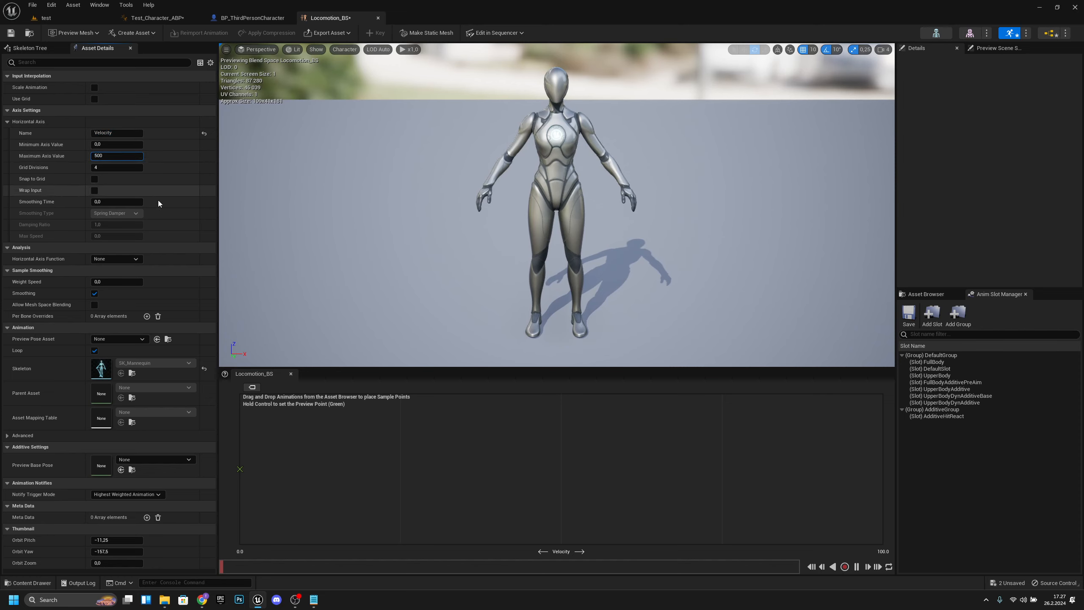
pyautogui.press('Return')
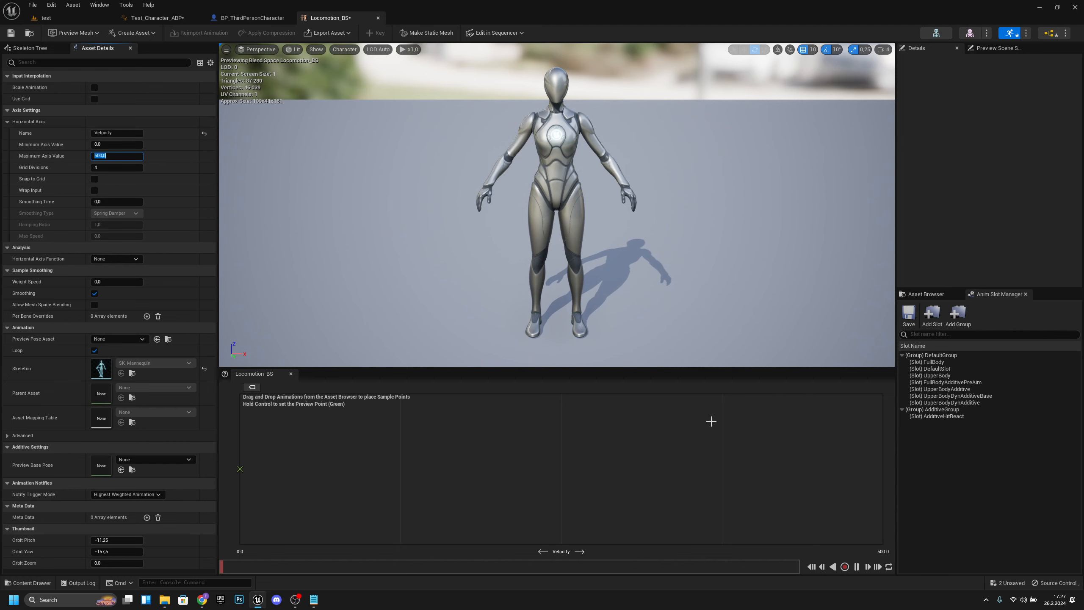
# - Add MM_Walk_Fwd as a blend sample at velocity 0 in Locomotion_BS and preview the animation there
pyautogui.click(925, 294)
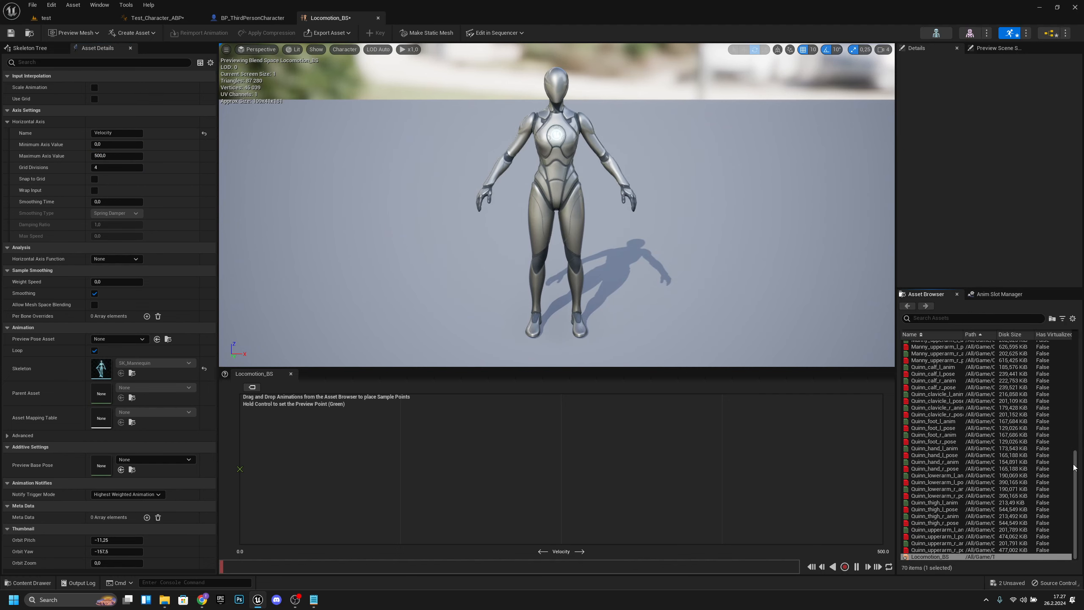
pyautogui.moveTo(1075, 467); pyautogui.dragTo(1066, 378)
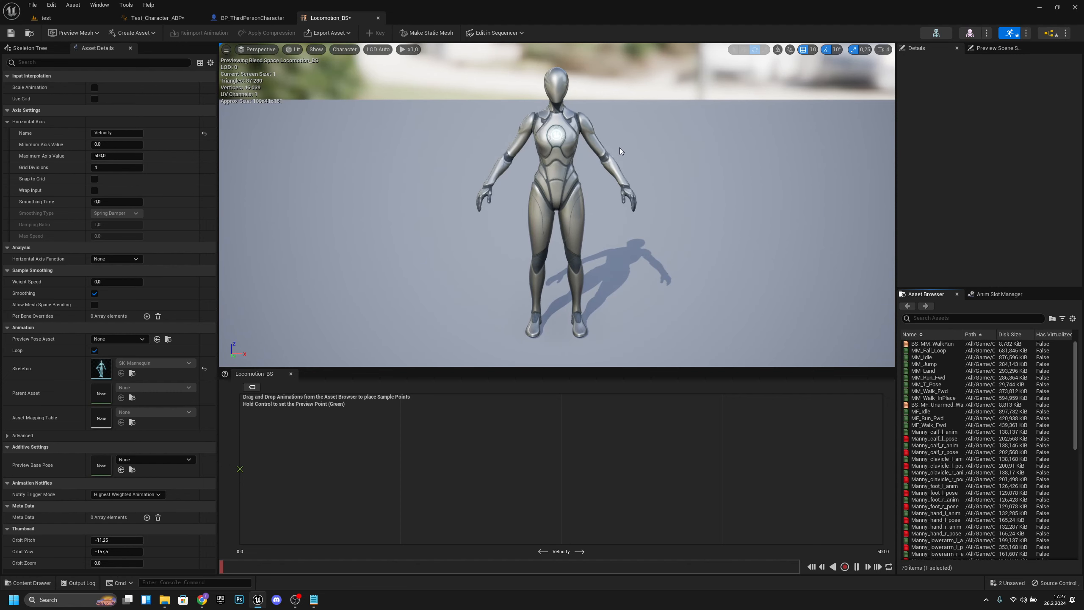
pyautogui.click(927, 378)
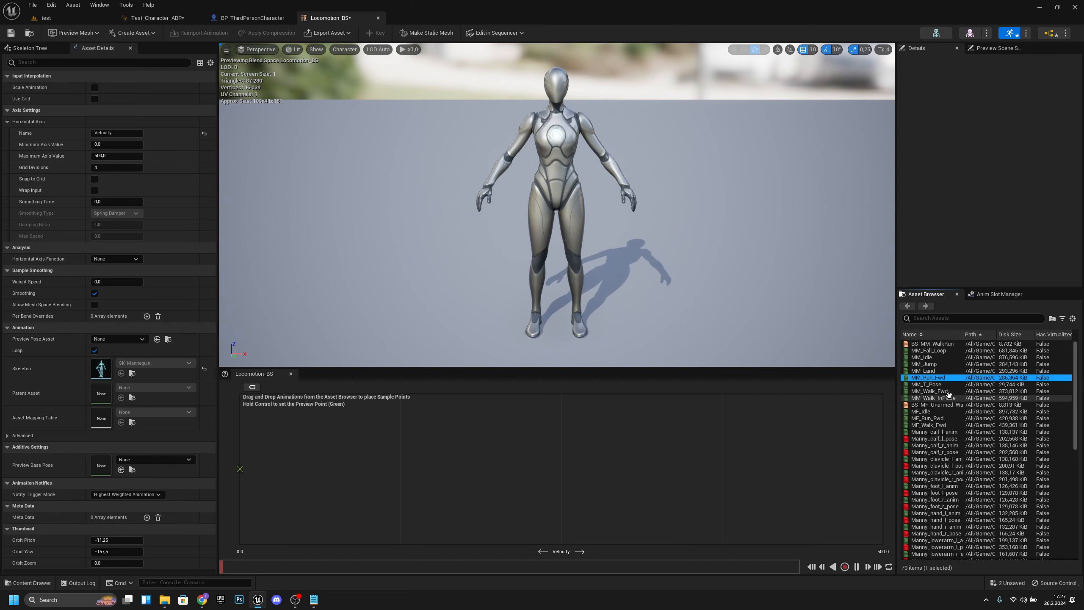
pyautogui.moveTo(959, 371)
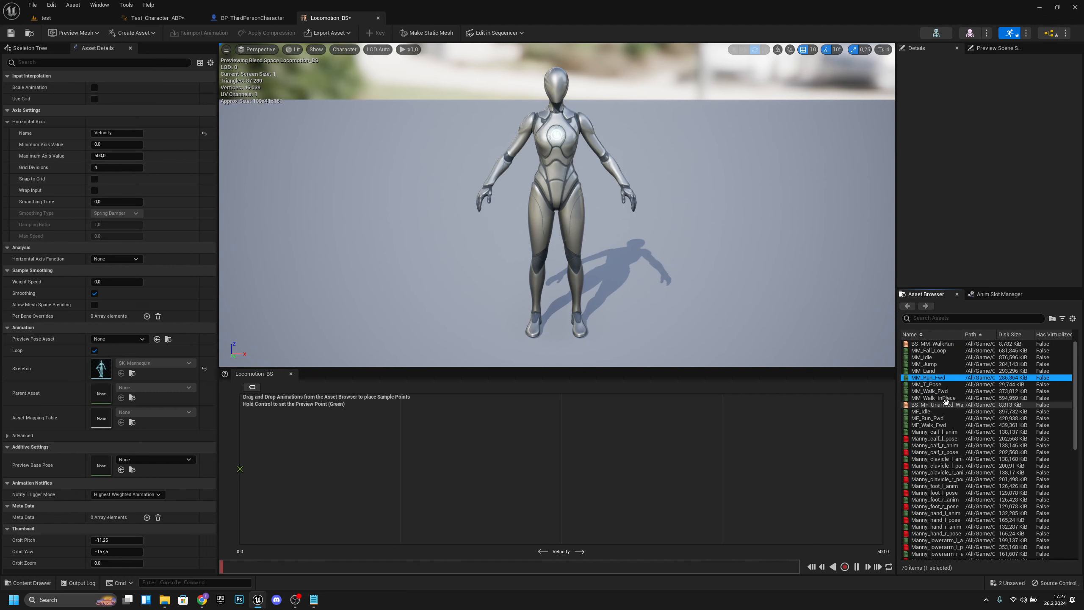
pyautogui.click(956, 392)
pyautogui.moveTo(956, 392); pyautogui.dragTo(261, 471)
pyautogui.keyDown('ctrl'); pyautogui.click(239, 469); pyautogui.keyUp('ctrl')
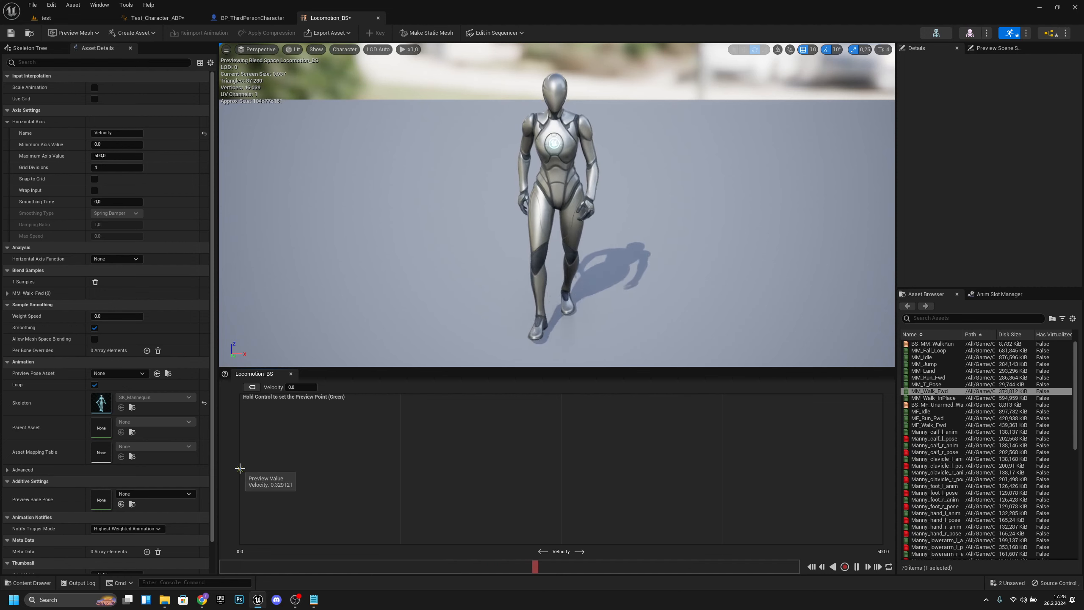
pyautogui.moveTo(240, 468)
pyautogui.keyDown('ctrl'); pyautogui.mouseDown()
pyautogui.moveTo(271, 466)
pyautogui.moveTo(257, 466)
pyautogui.mouseUp(); pyautogui.keyUp('ctrl')
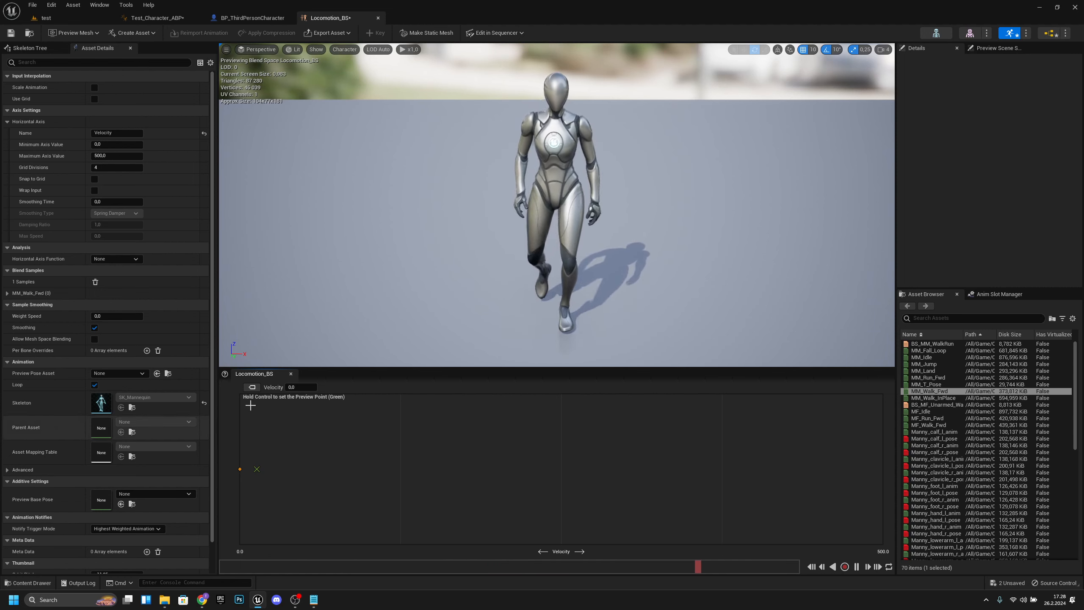
# - Try Rate Scale values of 0.256 and 0.2 on the MM_Walk_Fwd sample at velocity 0 and preview the motion
pyautogui.click(168, 293)
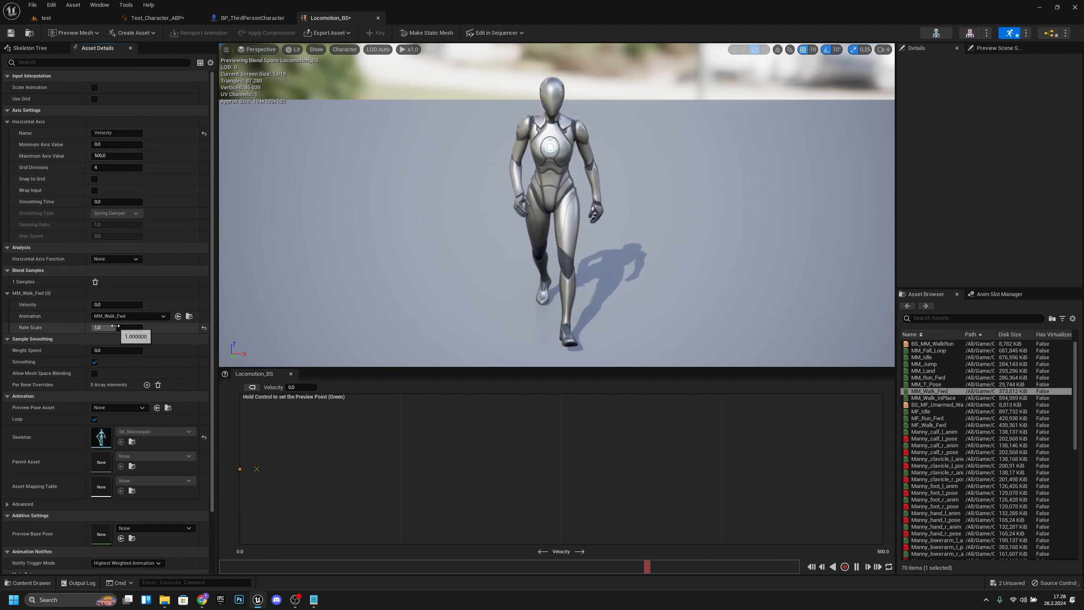
pyautogui.click(115, 327)
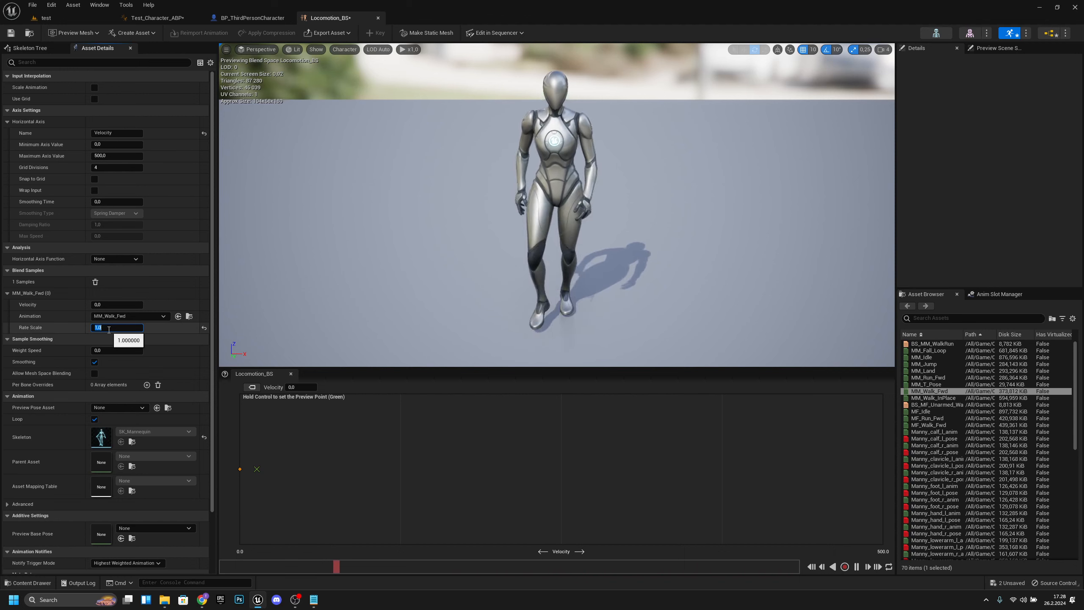
pyautogui.write('.256')
pyautogui.press('Return')
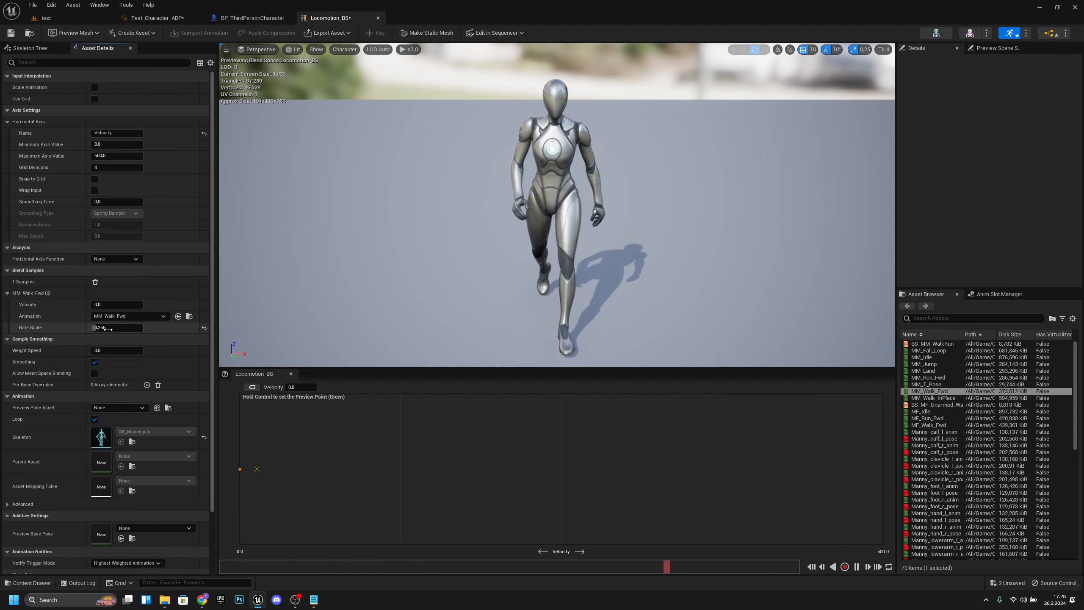
pyautogui.click(117, 328)
pyautogui.write('.2')
pyautogui.press('Return')
pyautogui.press('ctrl')
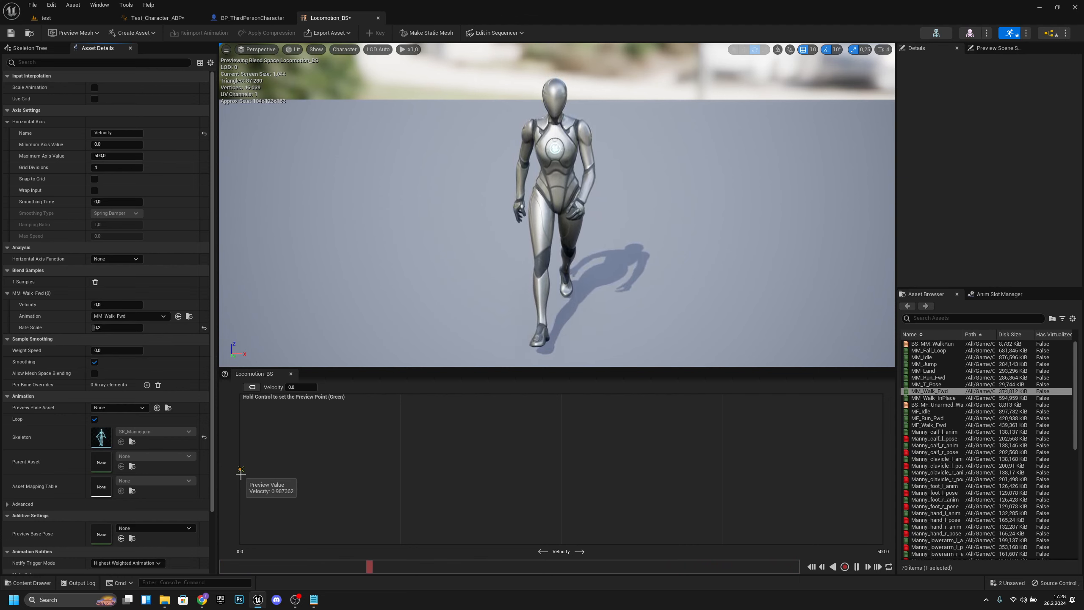
# - Set the Rate Scale of the MM_Walk_Fwd sample at velocity 0 to 0.25 and preview it along the axis
pyautogui.click(115, 328)
pyautogui.write('.25')
pyautogui.press('Return')
pyautogui.press('ctrl')
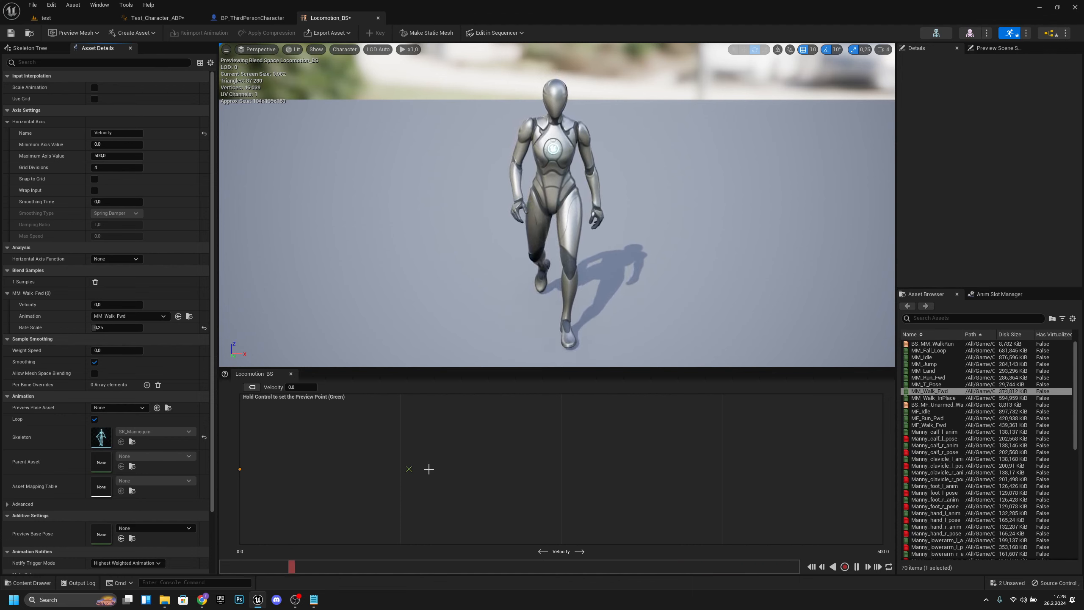
pyautogui.press('ctrl')
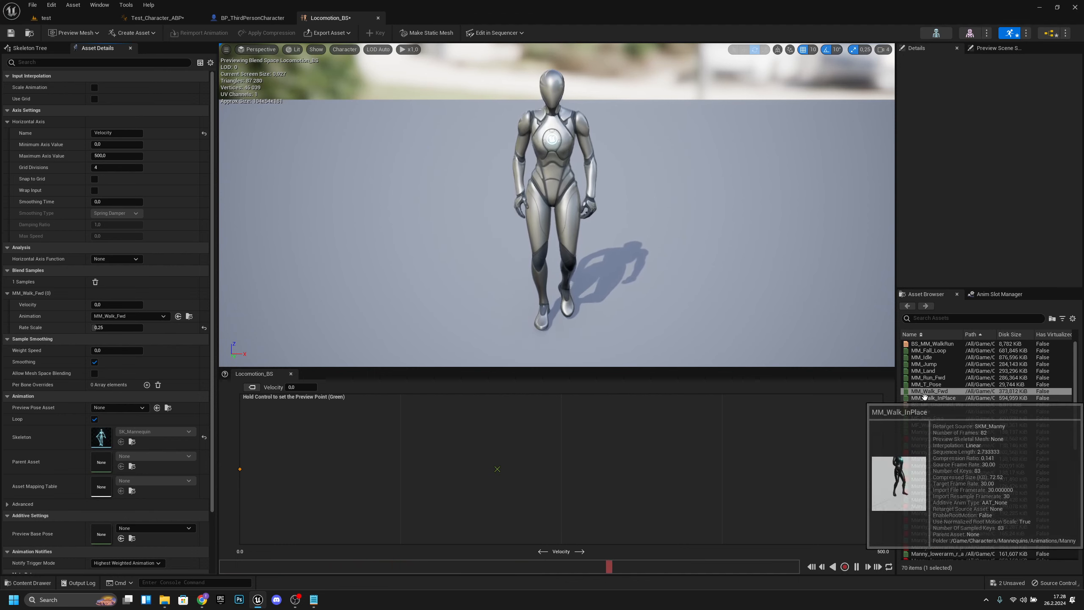
# - Add a second MM_Walk_Fwd sample to the blend space and set its velocity to 200
pyautogui.moveTo(925, 390)
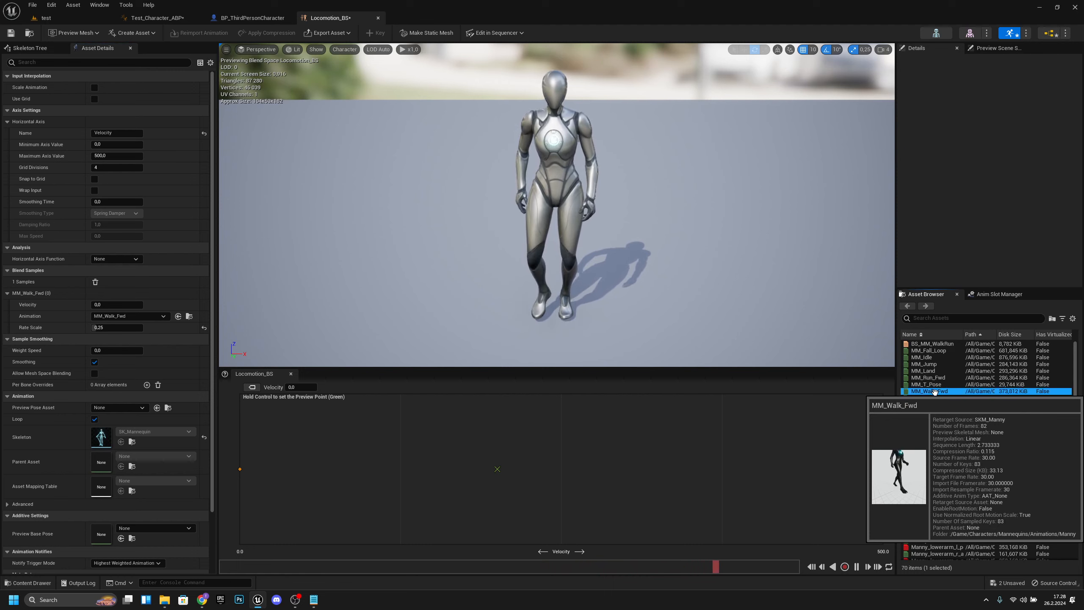
pyautogui.moveTo(931, 391); pyautogui.dragTo(497, 469)
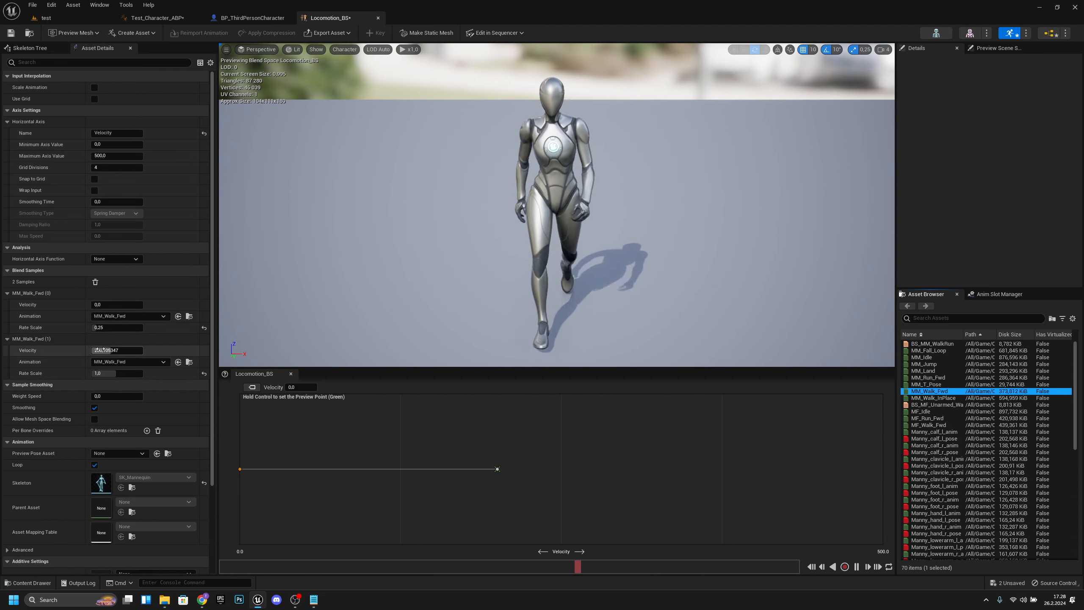
pyautogui.write('200')
pyautogui.press('Return')
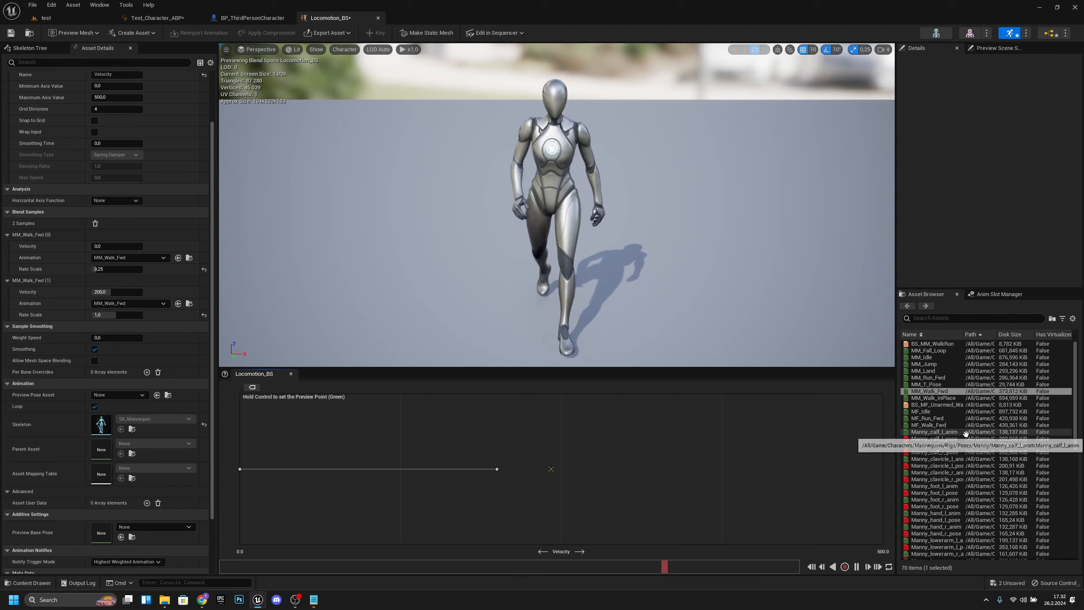
# - Add MF_Run_Fwd as a blend sample at velocity 500, preview the blend, and save Locomotion_BS
pyautogui.moveTo(947, 418)
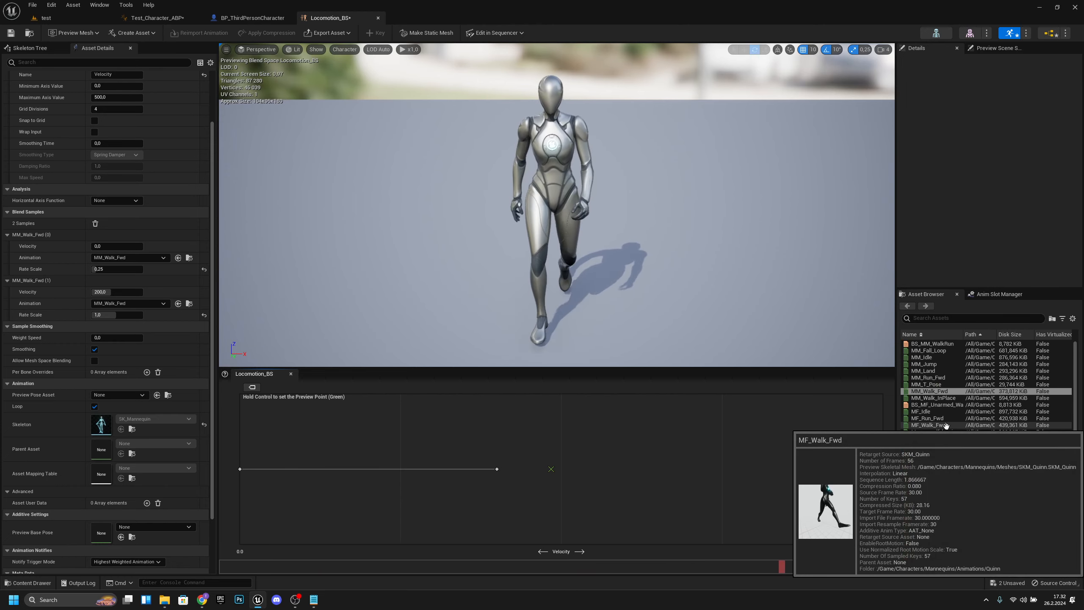
pyautogui.moveTo(959, 378)
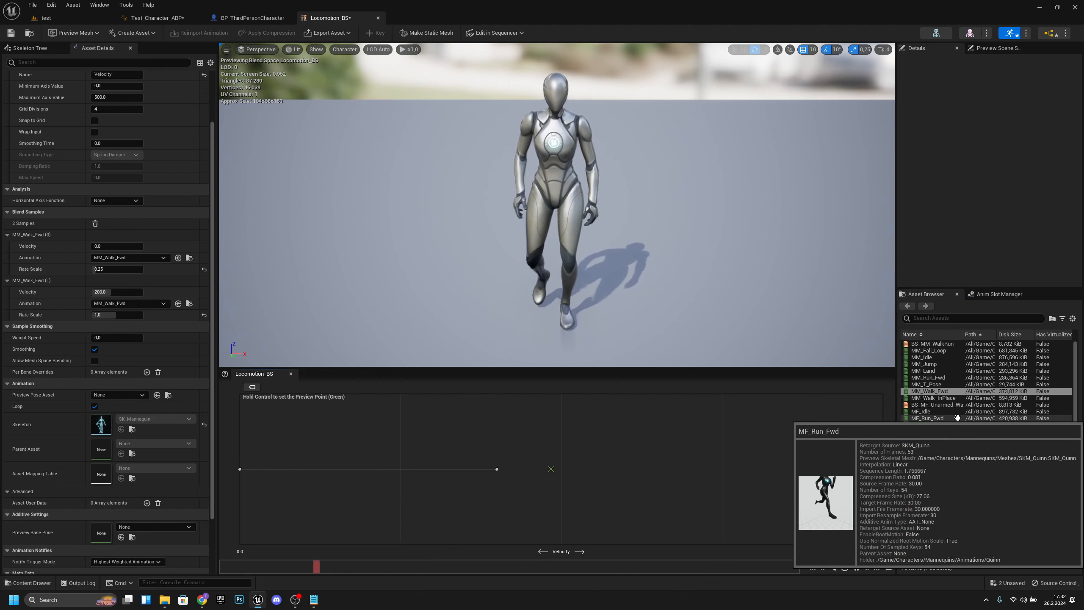
pyautogui.moveTo(958, 418); pyautogui.dragTo(884, 469)
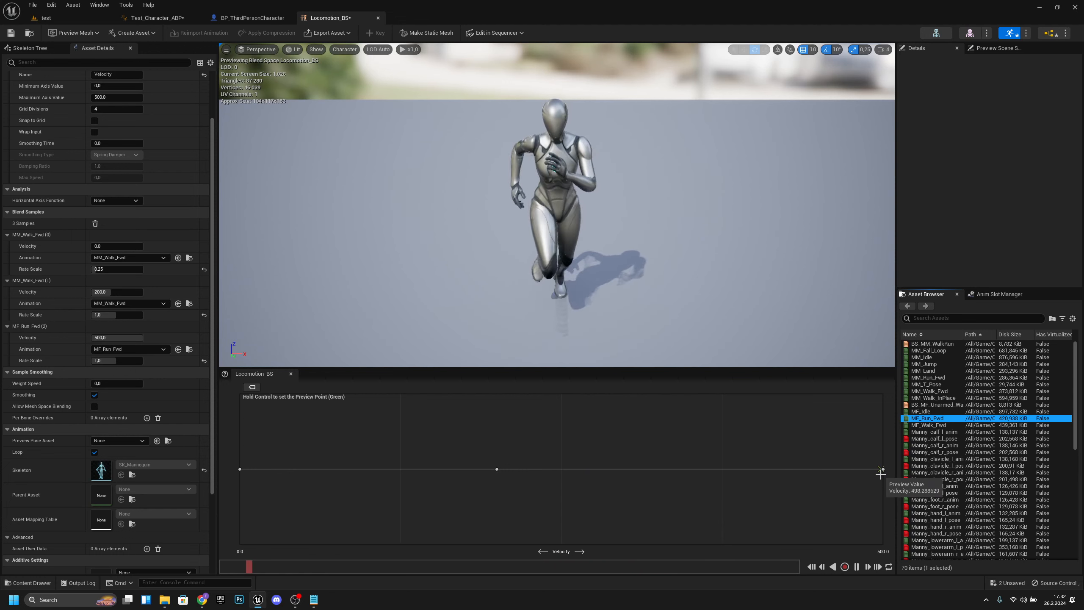
pyautogui.click(11, 33)
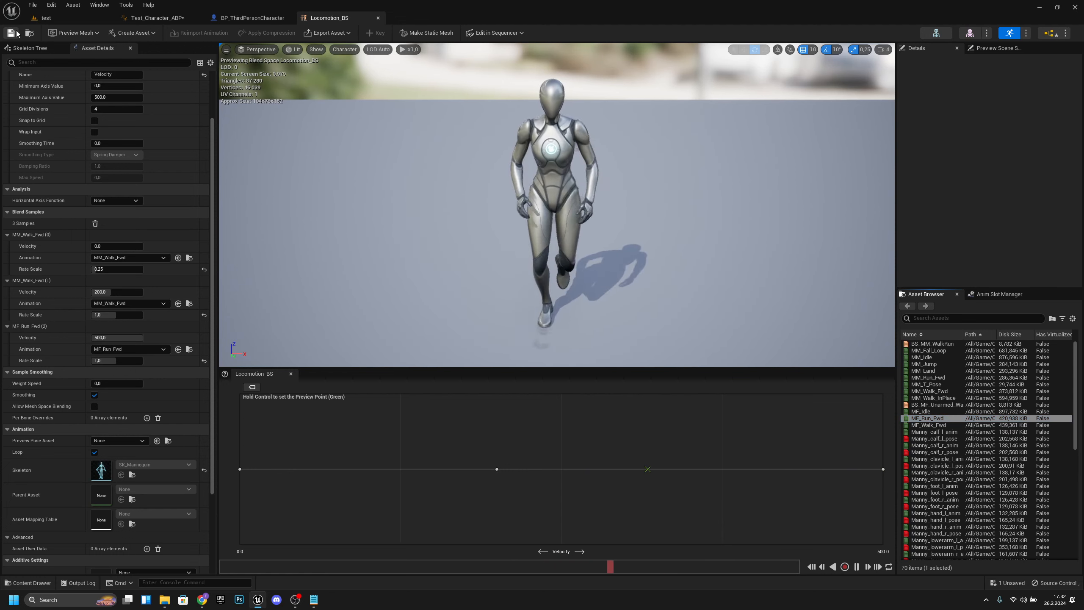
# - Close the blend space, return to Test_Character_ABP, and delete the MM_Idle sequence player from the AnimGraph
pyautogui.click(378, 18)
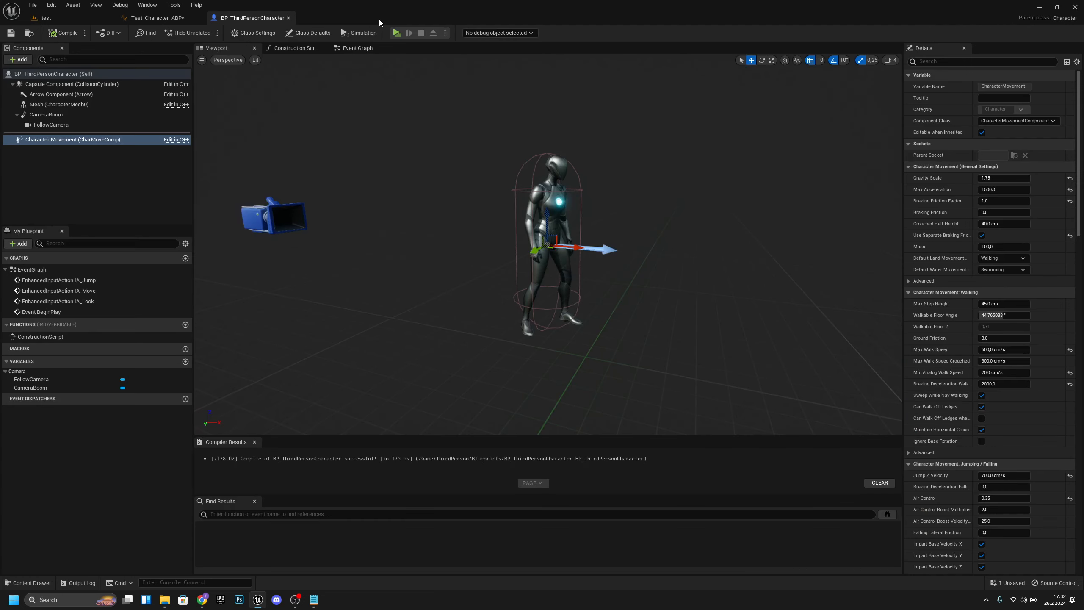
pyautogui.click(157, 18)
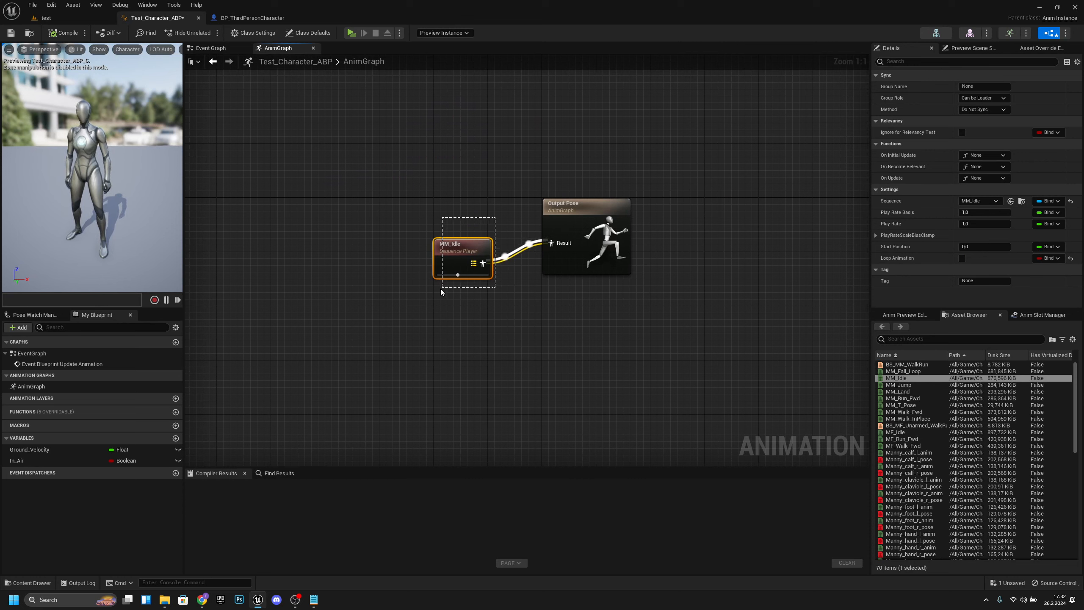
pyautogui.press('Delete')
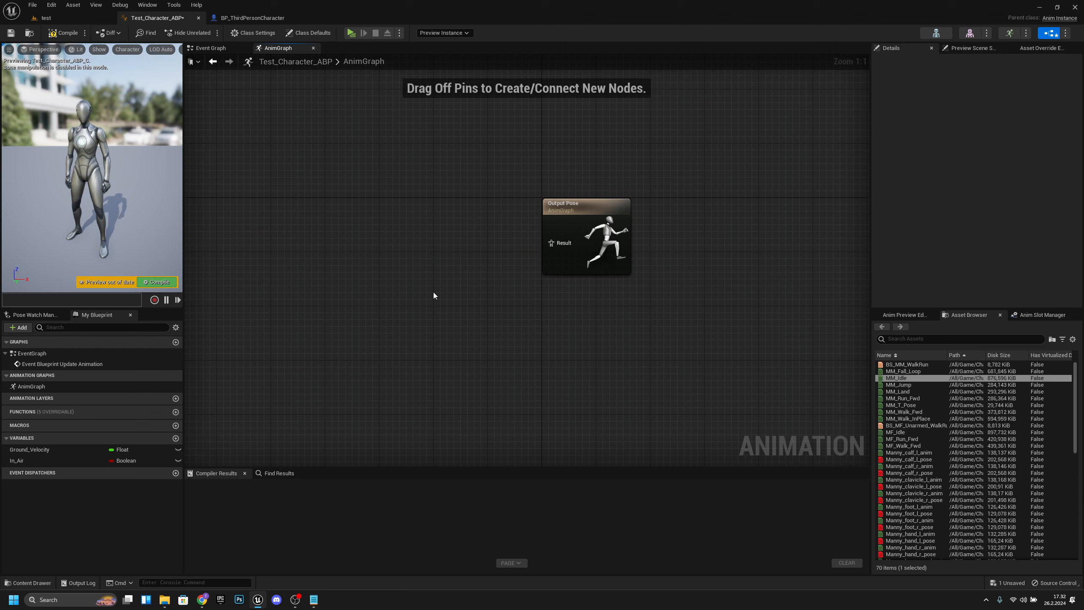
# - Add a State Machine node beside the Output Pose in the AnimGraph and name it Locomotion
pyautogui.rightClick(402, 232)
pyautogui.write('stat')
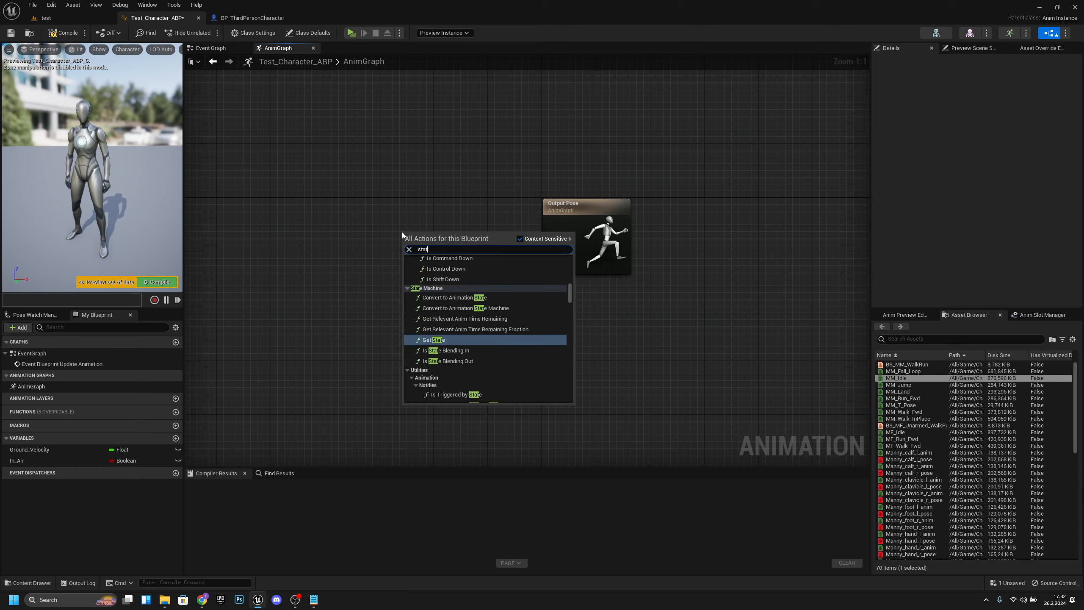
pyautogui.write('e machi')
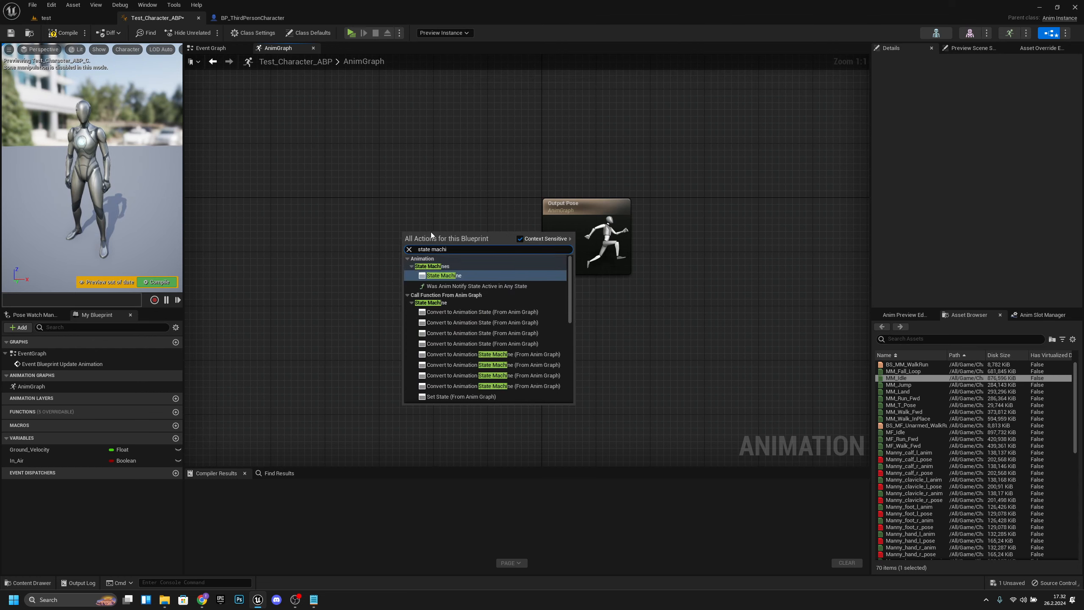
pyautogui.press('Return')
pyautogui.moveTo(439, 243); pyautogui.dragTo(426, 227)
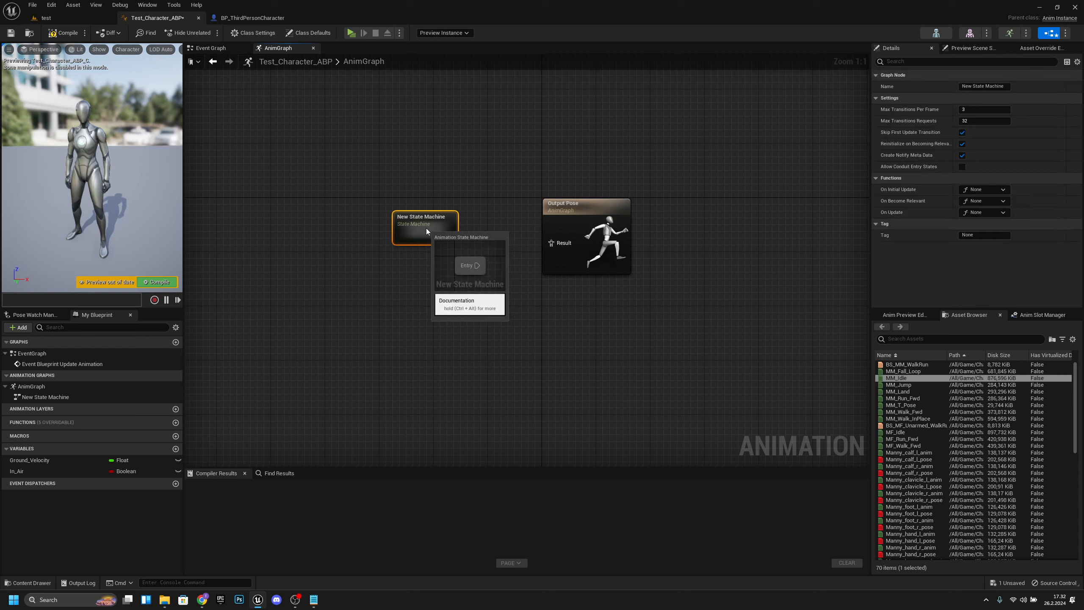
pyautogui.press('F2')
pyautogui.write('Locomotion')
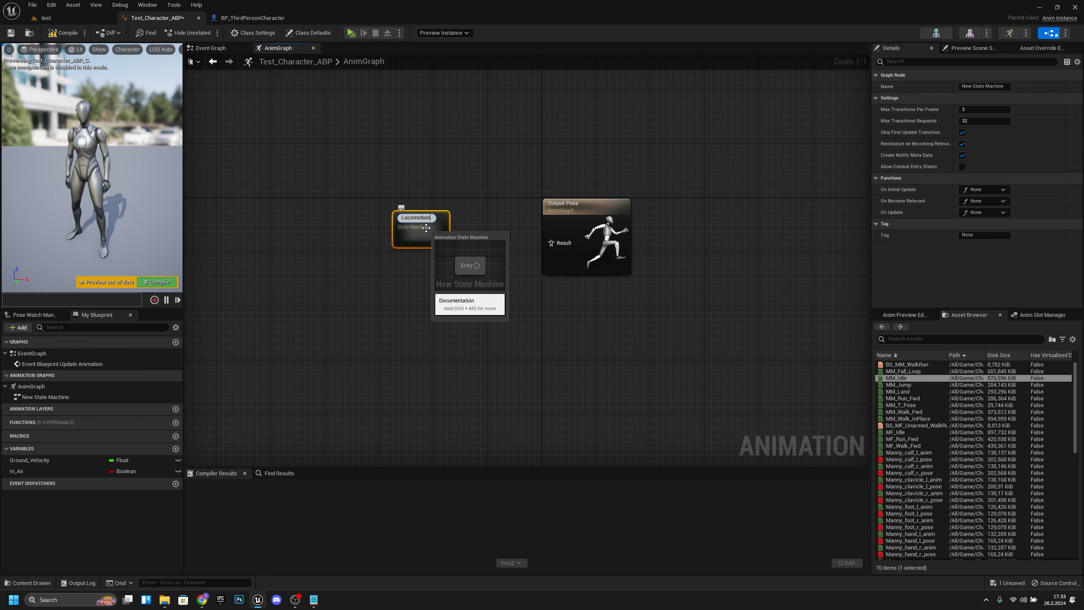
pyautogui.press('Return')
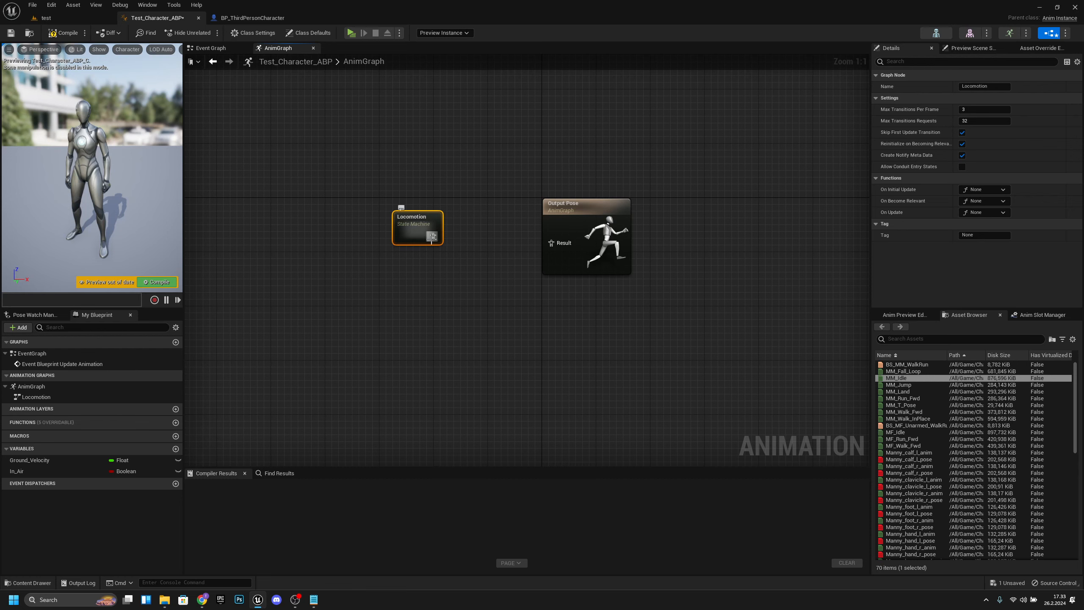
# - Connect the Locomotion state machine to the Result of the Output Pose and line the two nodes up
pyautogui.moveTo(548, 243); pyautogui.dragTo(550, 244)
pyautogui.moveTo(608, 220); pyautogui.dragTo(601, 216)
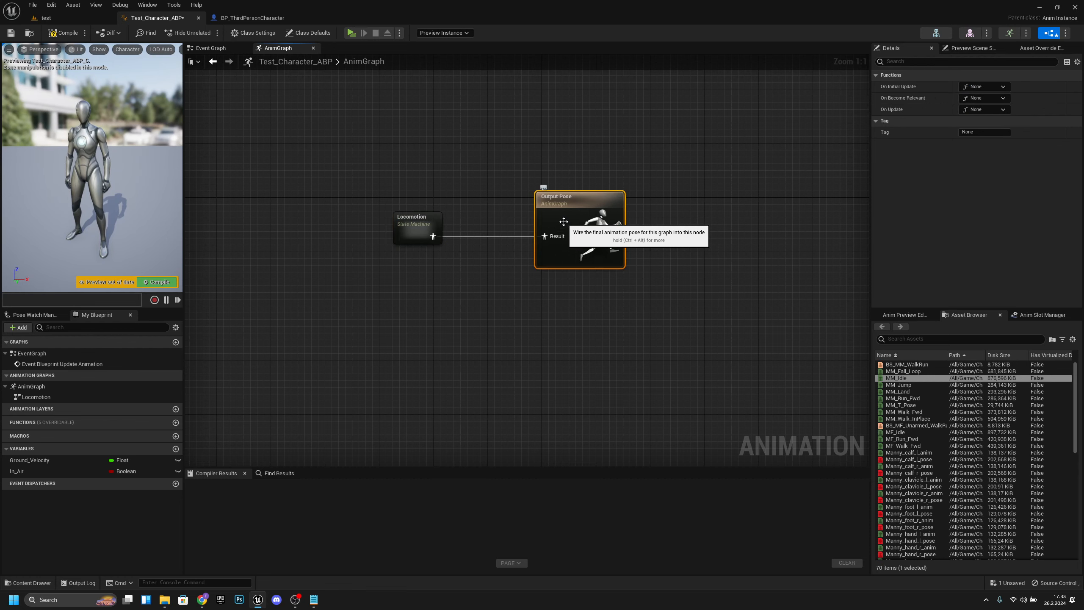
pyautogui.moveTo(464, 298); pyautogui.dragTo(568, 300, button='right')
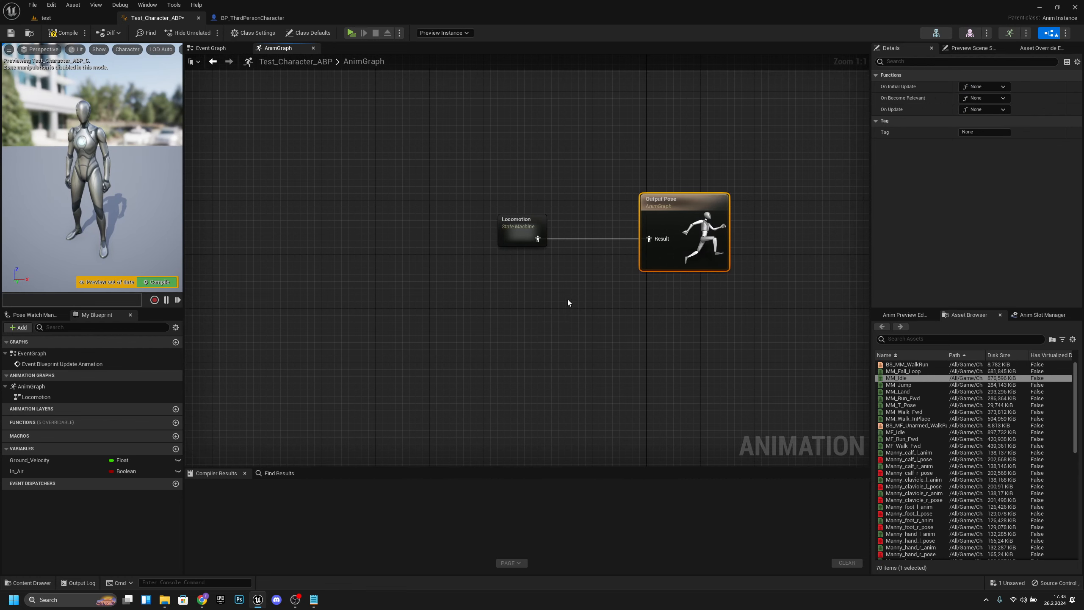
# - Open the Locomotion state machine and add a state named Idle connected from Entry
pyautogui.doubleClick(512, 222)
pyautogui.moveTo(547, 235); pyautogui.dragTo(417, 266, button='right')
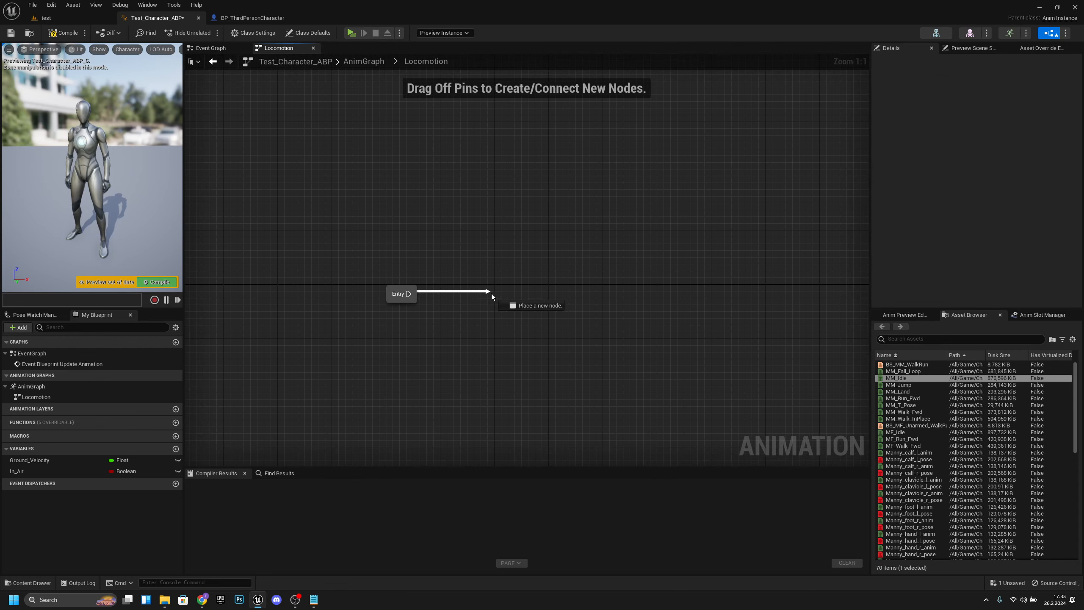
pyautogui.moveTo(492, 294); pyautogui.dragTo(495, 297)
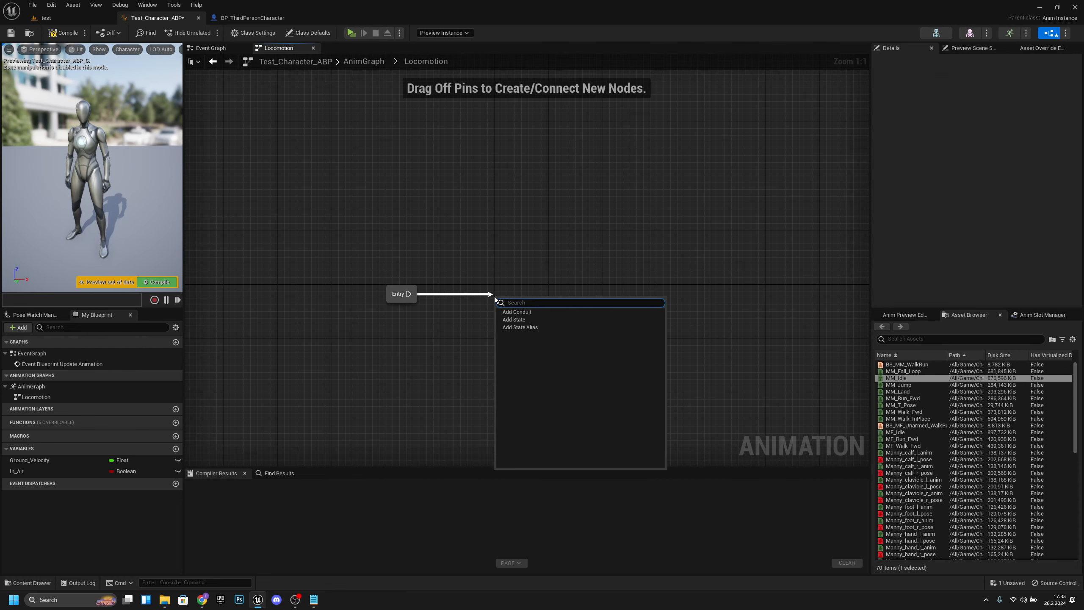
pyautogui.click(545, 319)
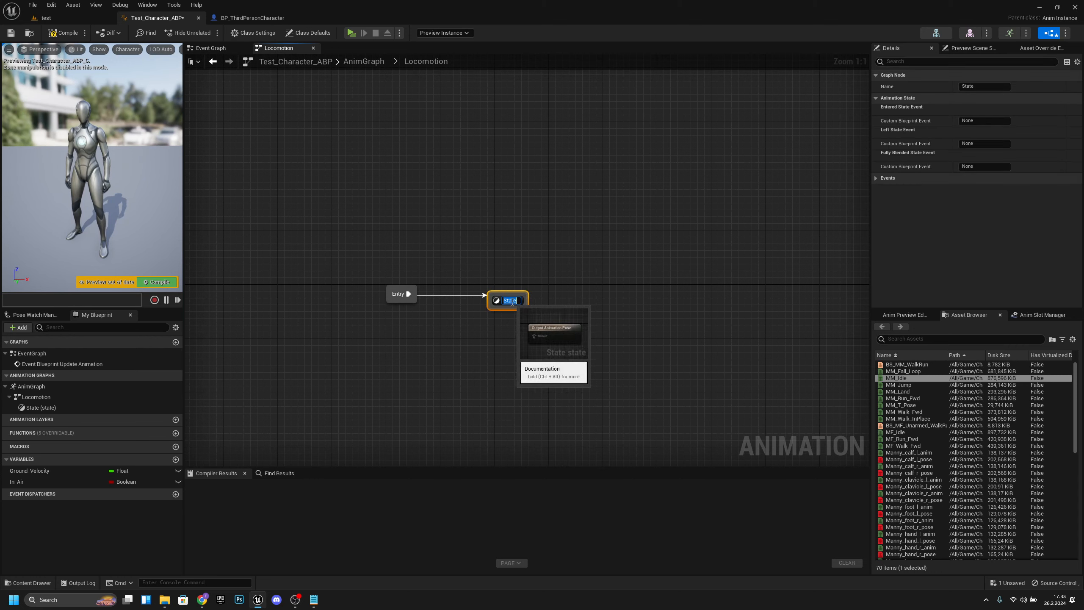
pyautogui.write('Idle')
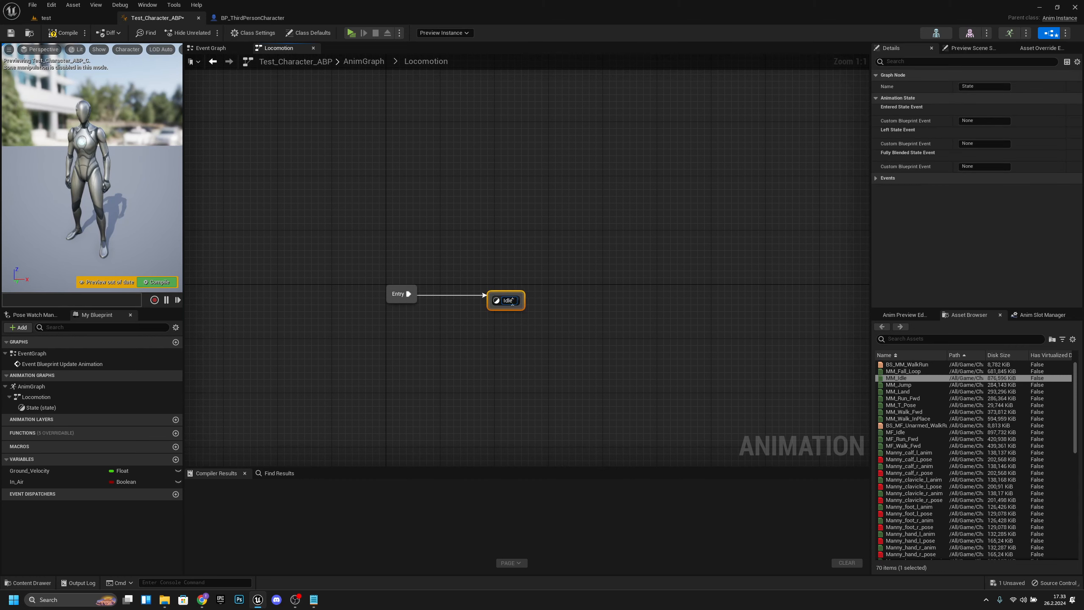
pyautogui.press('Return')
# - Add a second state named Movement with a transition leading to it from Idle
pyautogui.moveTo(514, 299); pyautogui.dragTo(435, 276, button='right')
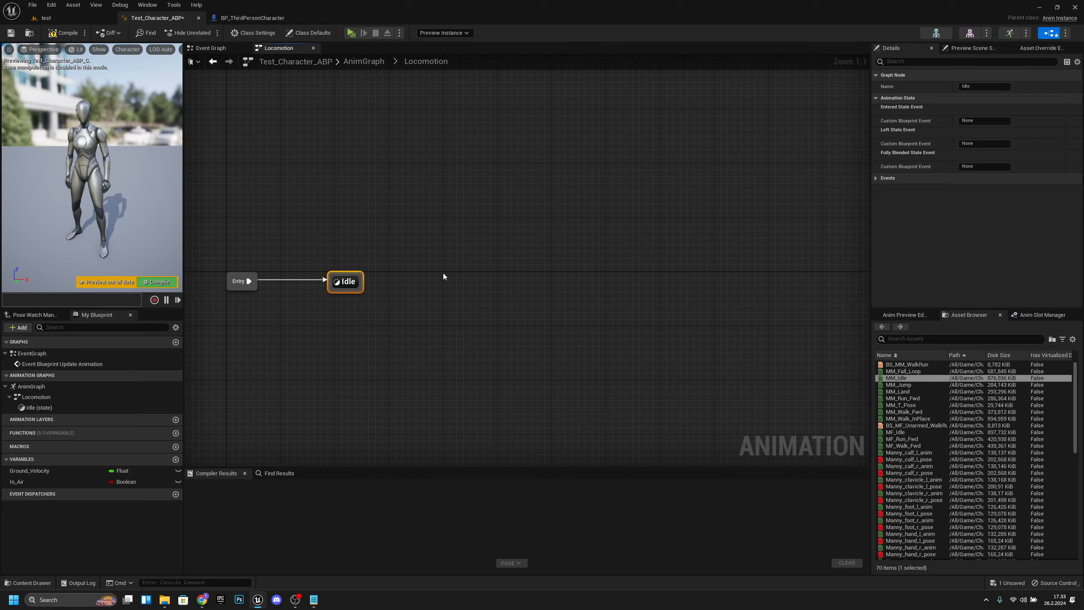
pyautogui.moveTo(361, 285); pyautogui.dragTo(456, 285)
pyautogui.click(486, 306)
pyautogui.click(458, 288)
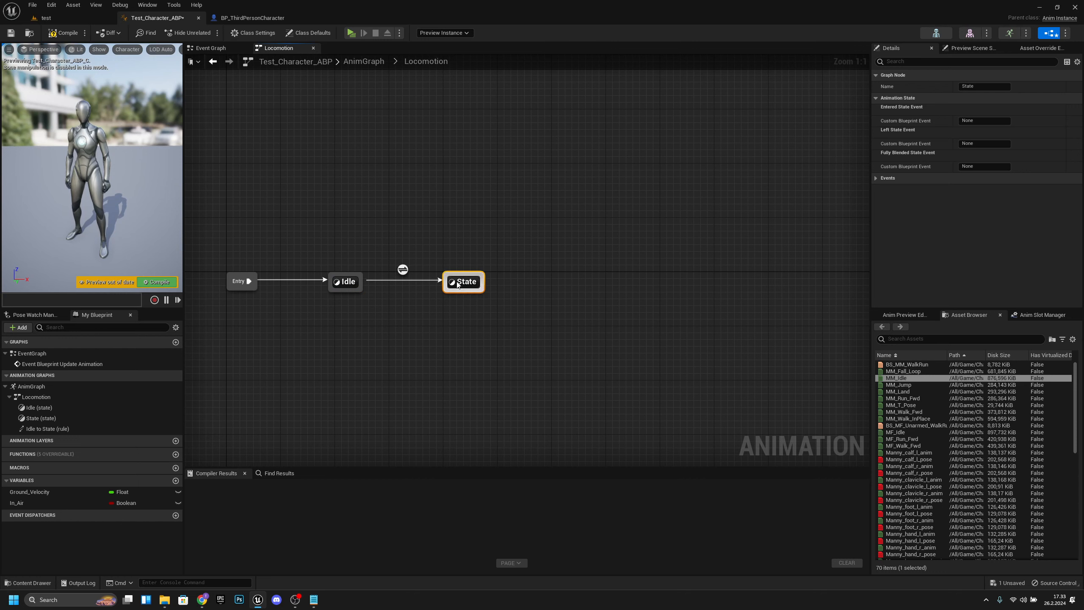
pyautogui.click(457, 283)
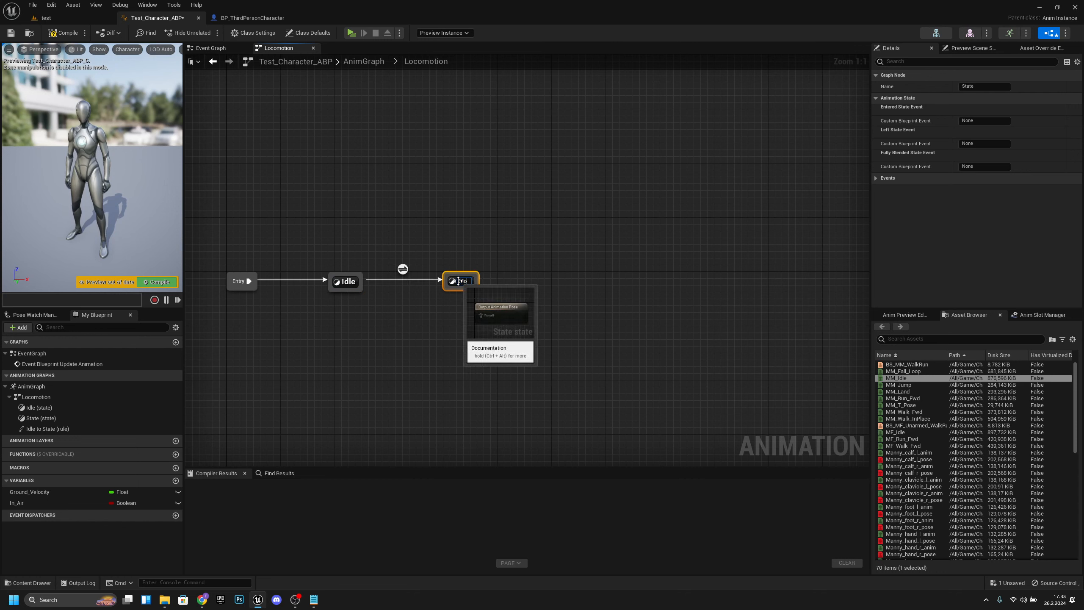
pyautogui.write('Movement')
pyautogui.press('Return')
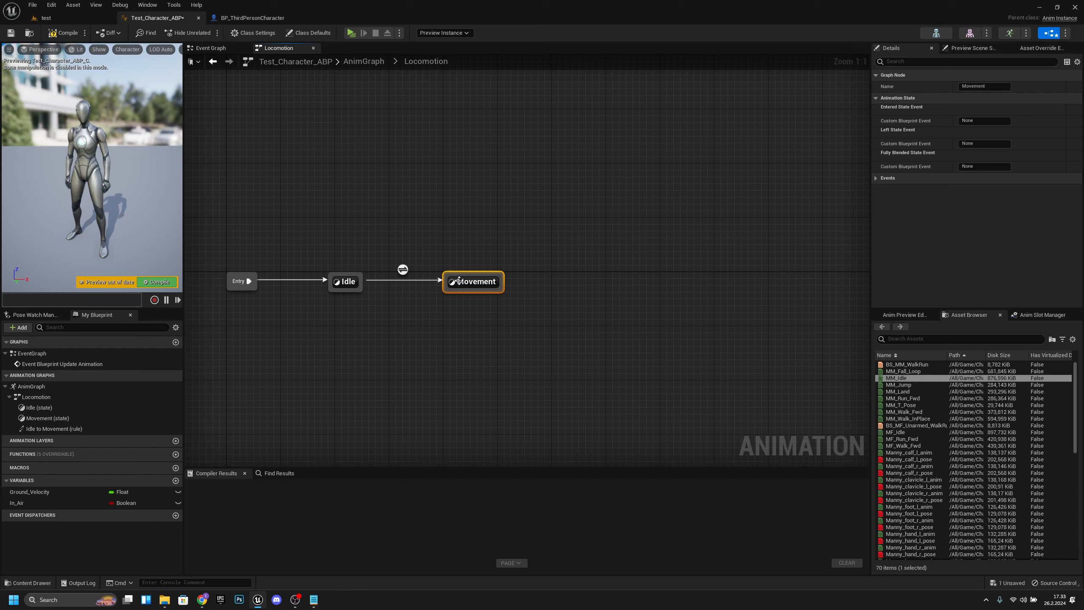
# - In the Idle state, feed the MM_Idle animation into the Output Animation Pose, then compile and save the blueprint
pyautogui.moveTo(388, 304); pyautogui.dragTo(453, 309, button='right')
pyautogui.doubleClick(412, 286)
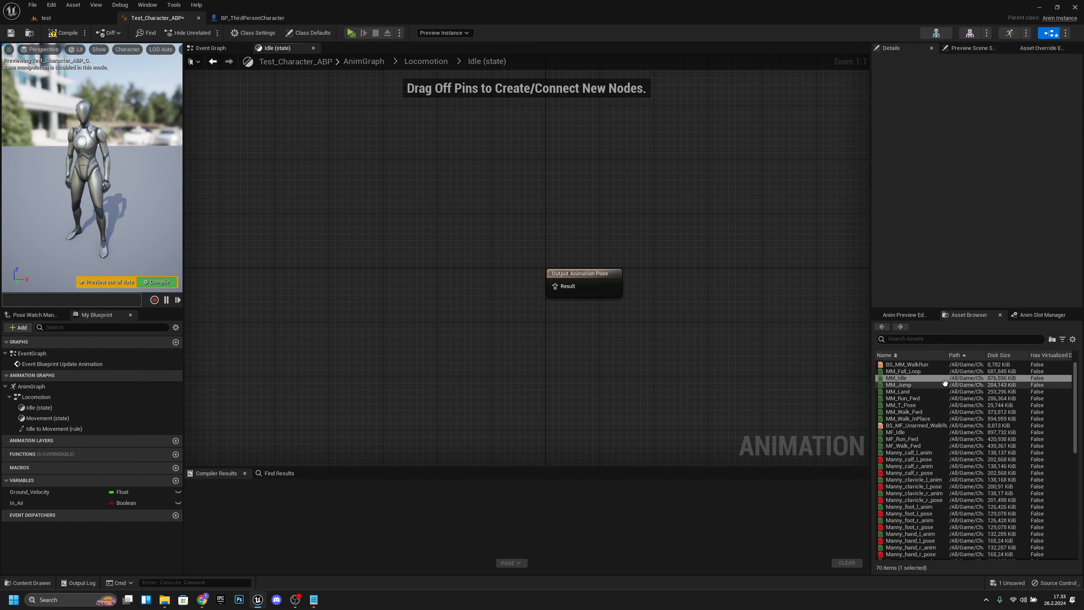
pyautogui.moveTo(896, 378); pyautogui.dragTo(591, 304)
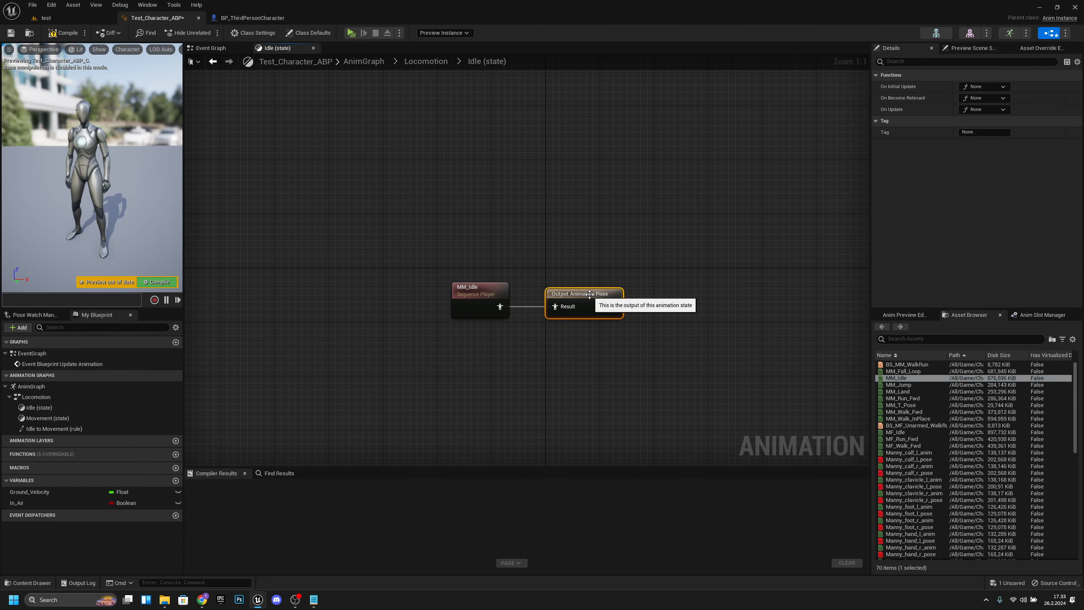
pyautogui.click(63, 33)
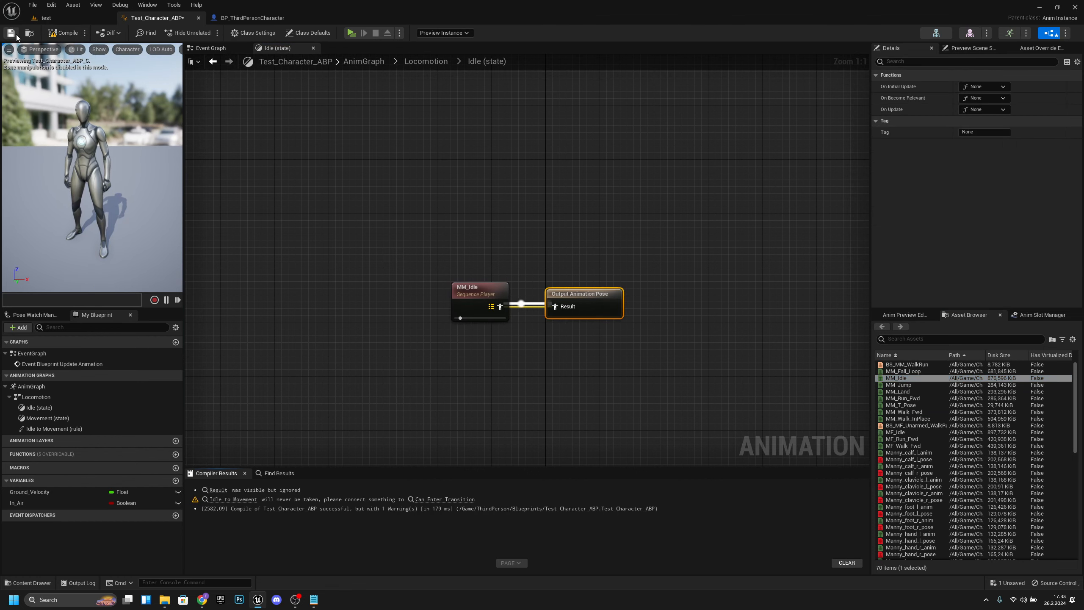
# - In the Idle to Movement rule, feed Ground Velocity through a Greater node into Can Enter Transition and align the nodes
pyautogui.click(426, 61)
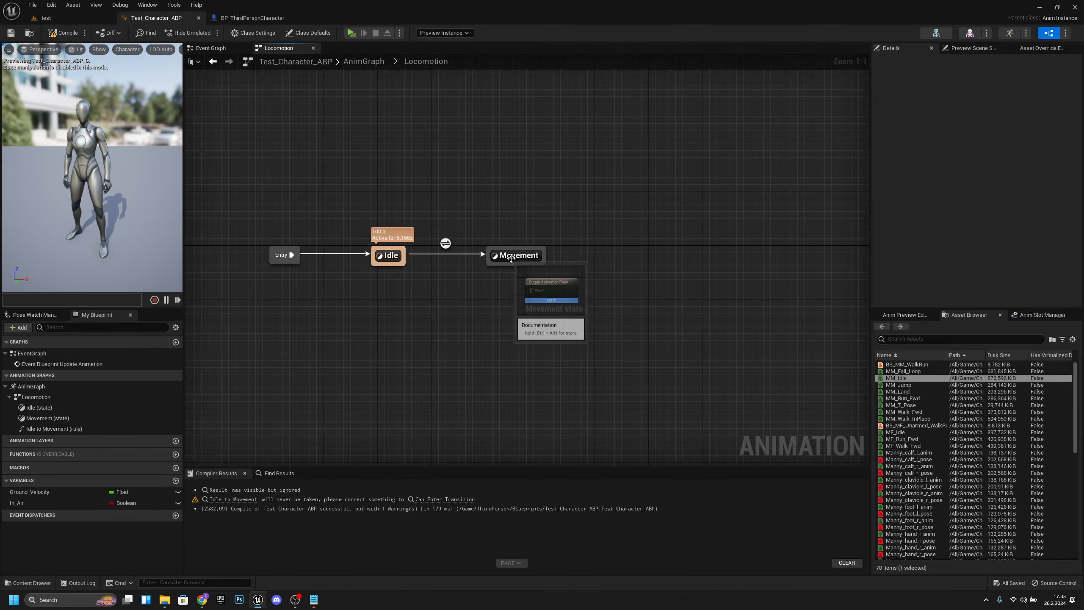
pyautogui.doubleClick(445, 243)
pyautogui.moveTo(55, 492); pyautogui.dragTo(452, 300)
pyautogui.click(384, 305)
pyautogui.write('greater')
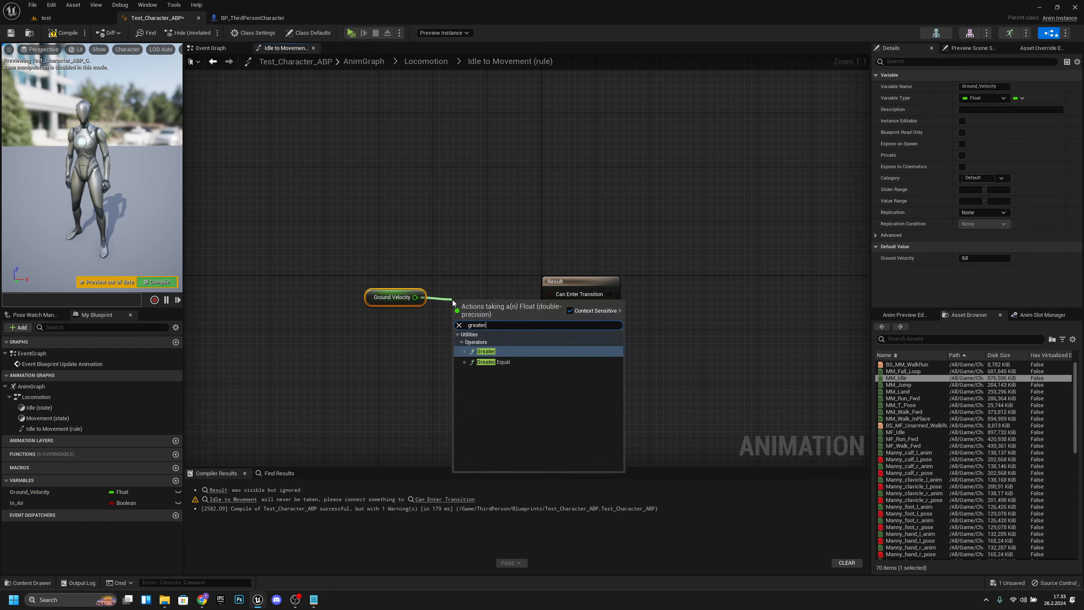
pyautogui.press('Return')
pyautogui.moveTo(480, 310); pyautogui.dragTo(577, 301)
pyautogui.moveTo(612, 357); pyautogui.dragTo(381, 277)
# - Set the comparison threshold for Ground Velocity to 1.0 in the Idle to Movement rule and compile the blueprint
pyautogui.click(468, 311)
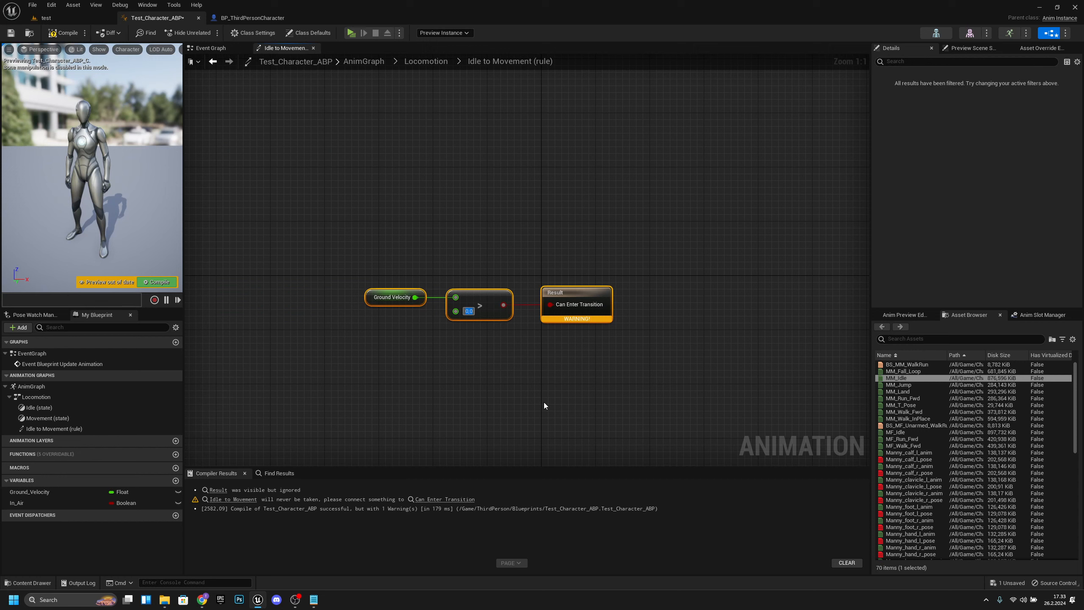
pyautogui.write('1')
pyautogui.press('Return')
pyautogui.moveTo(426, 220); pyautogui.dragTo(380, 341)
pyautogui.click(58, 35)
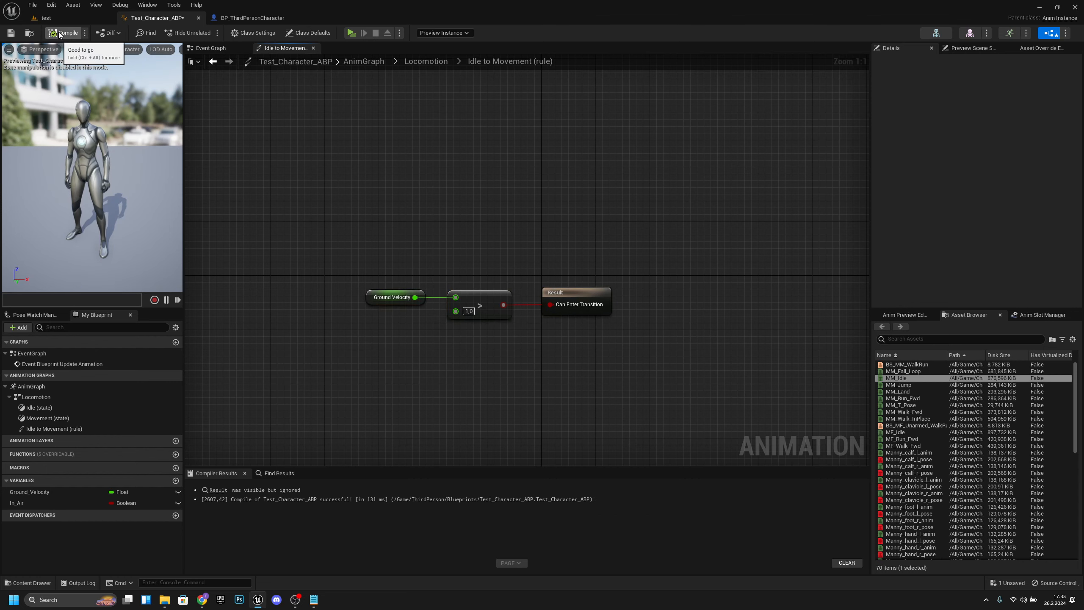
# - Open the Movement state, add a Locomotion_BS blend space player, and check which blend space asset it uses
pyautogui.click(426, 61)
pyautogui.moveTo(425, 100); pyautogui.dragTo(428, 241, button='right')
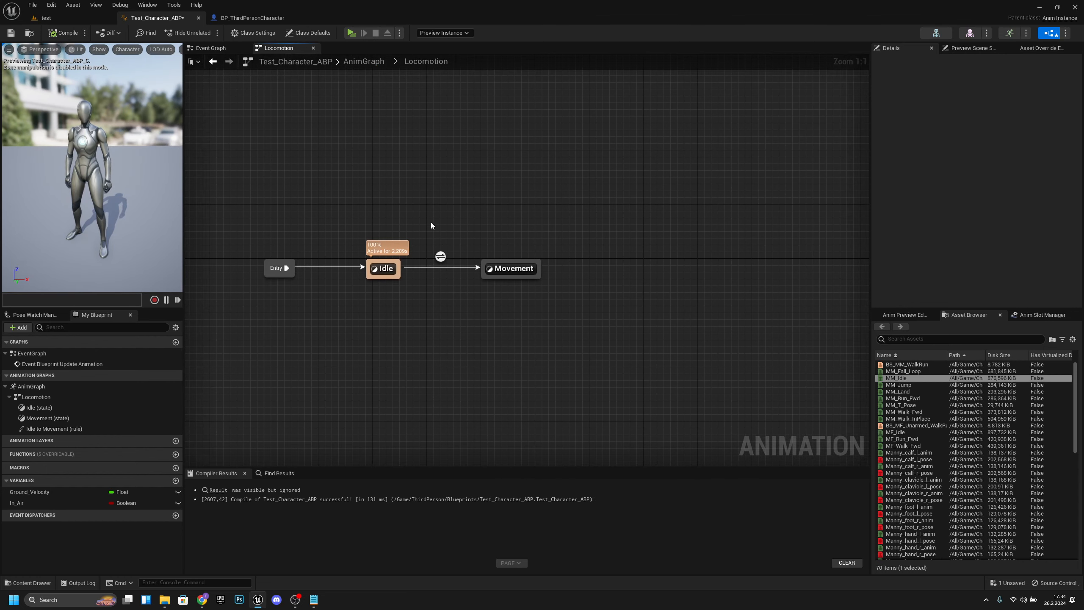
pyautogui.doubleClick(508, 273)
pyautogui.moveTo(573, 235); pyautogui.dragTo(612, 265, button='right')
pyautogui.scroll(-4, 1072, 448)
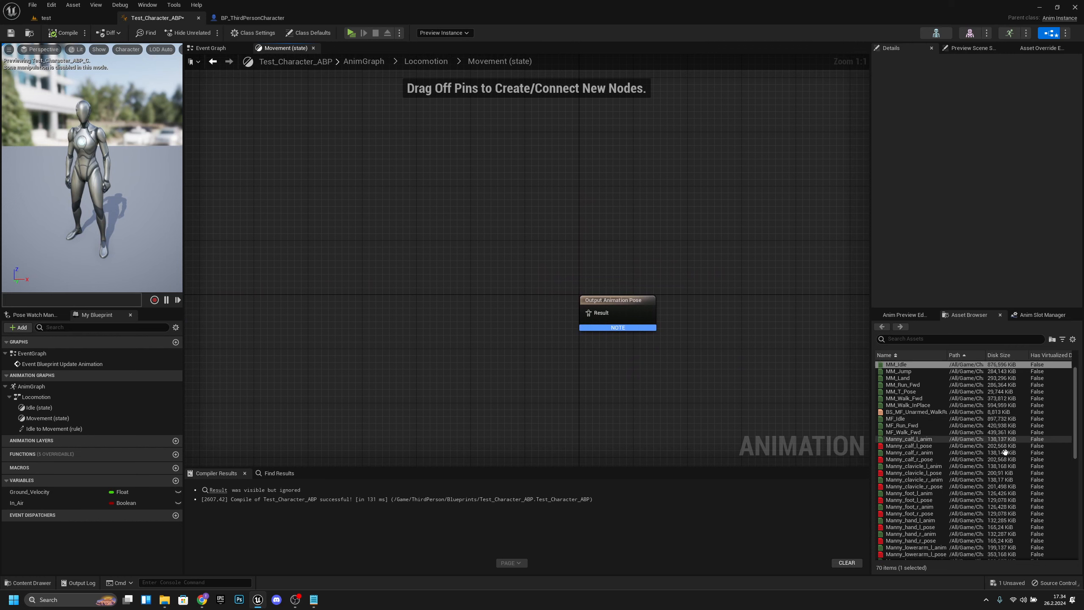
pyautogui.moveTo(1079, 457); pyautogui.dragTo(1083, 539)
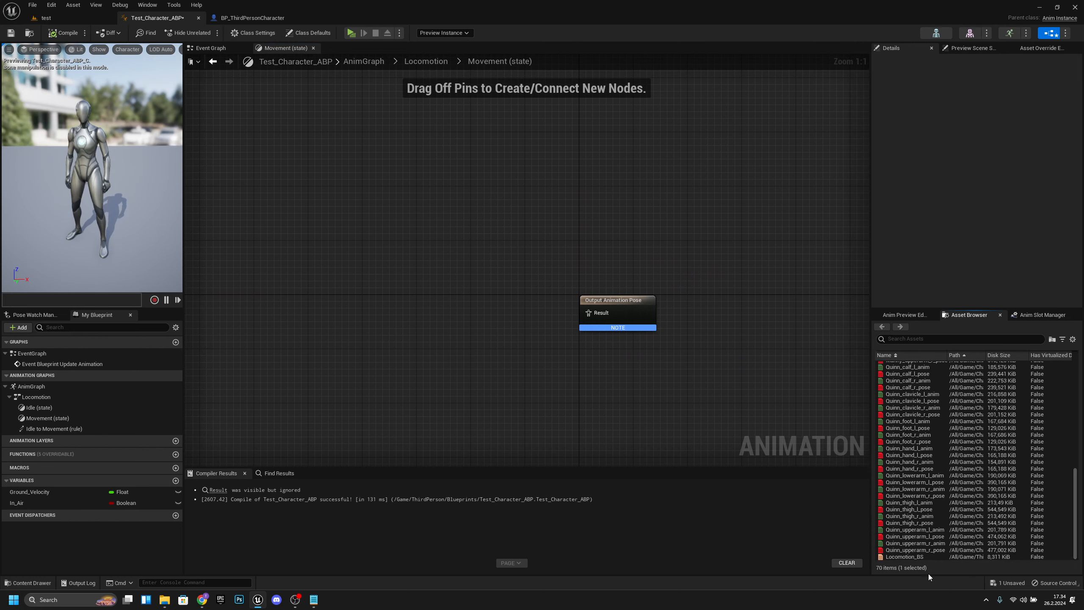
pyautogui.moveTo(904, 557); pyautogui.dragTo(497, 290)
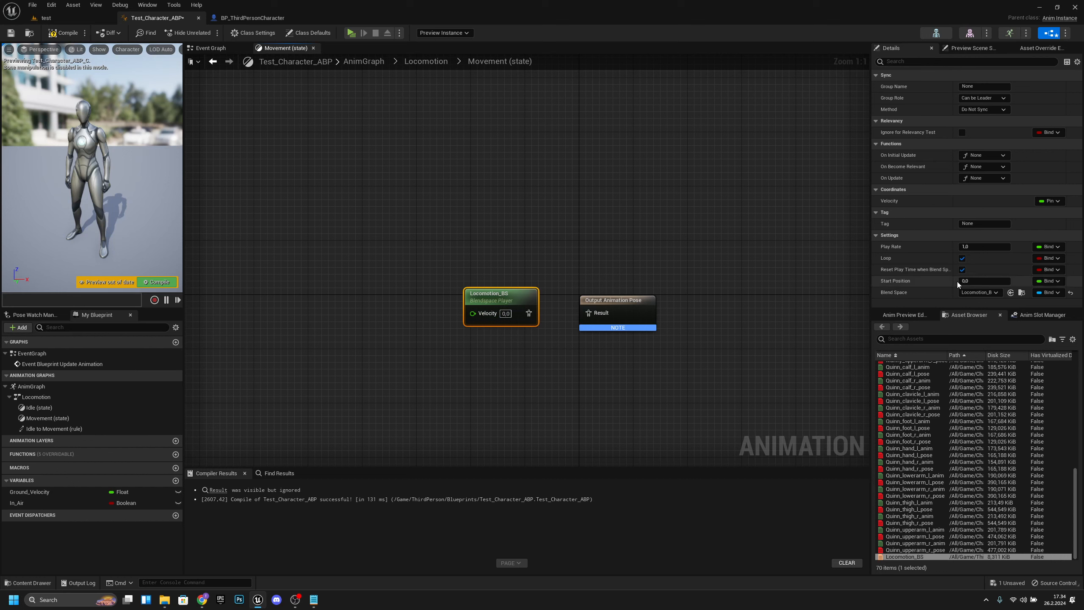
pyautogui.click(980, 293)
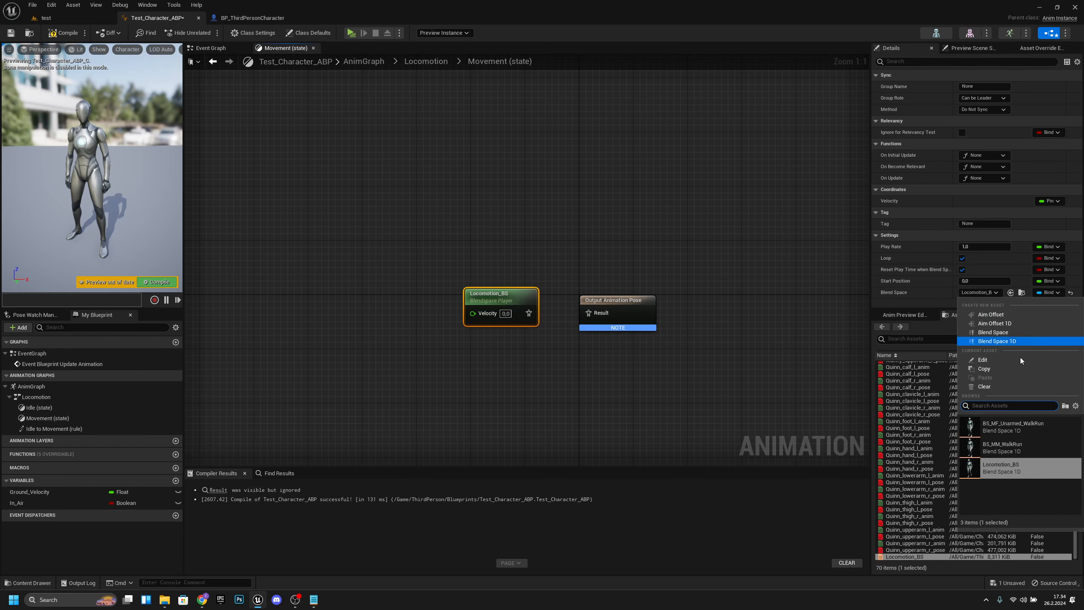
pyautogui.click(863, 358)
pyautogui.moveTo(556, 311); pyautogui.dragTo(527, 391)
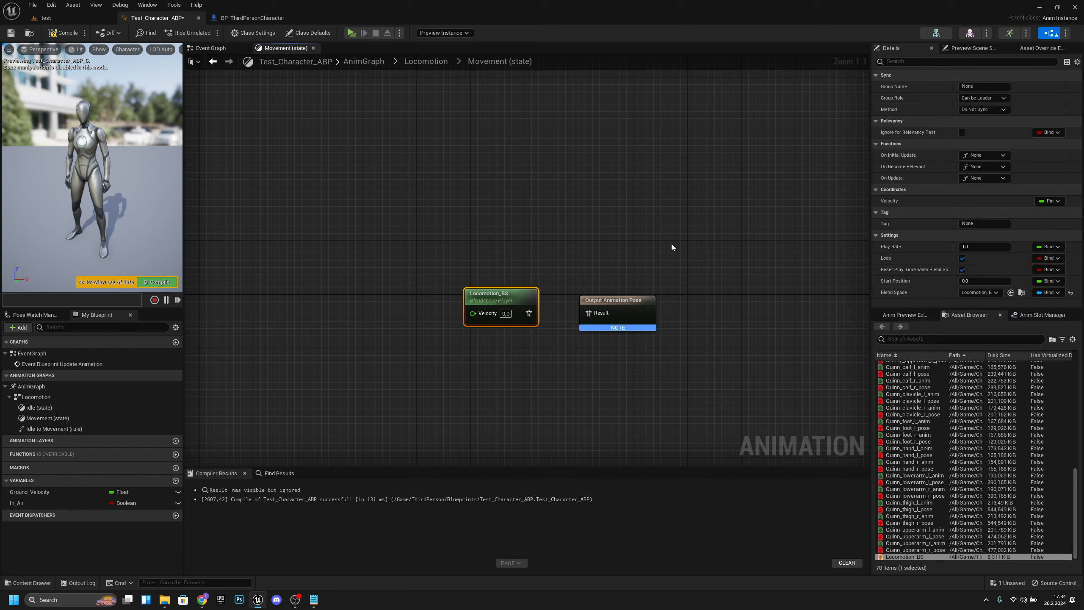
# - Connect Locomotion_BS to the Output Animation Pose, feed Ground Velocity into its Velocity input, compile, and align the nodes
pyautogui.moveTo(532, 311); pyautogui.dragTo(597, 312)
pyautogui.moveTo(51, 493); pyautogui.dragTo(472, 313)
pyautogui.click(404, 322)
pyautogui.moveTo(399, 309); pyautogui.dragTo(399, 315)
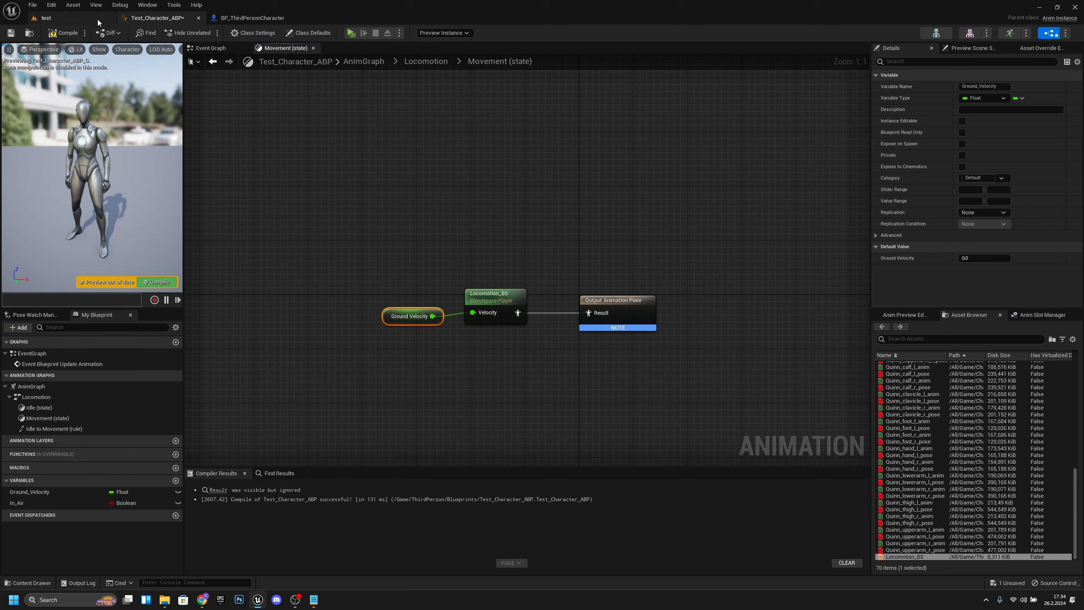
pyautogui.click(63, 33)
pyautogui.moveTo(621, 371); pyautogui.dragTo(467, 332)
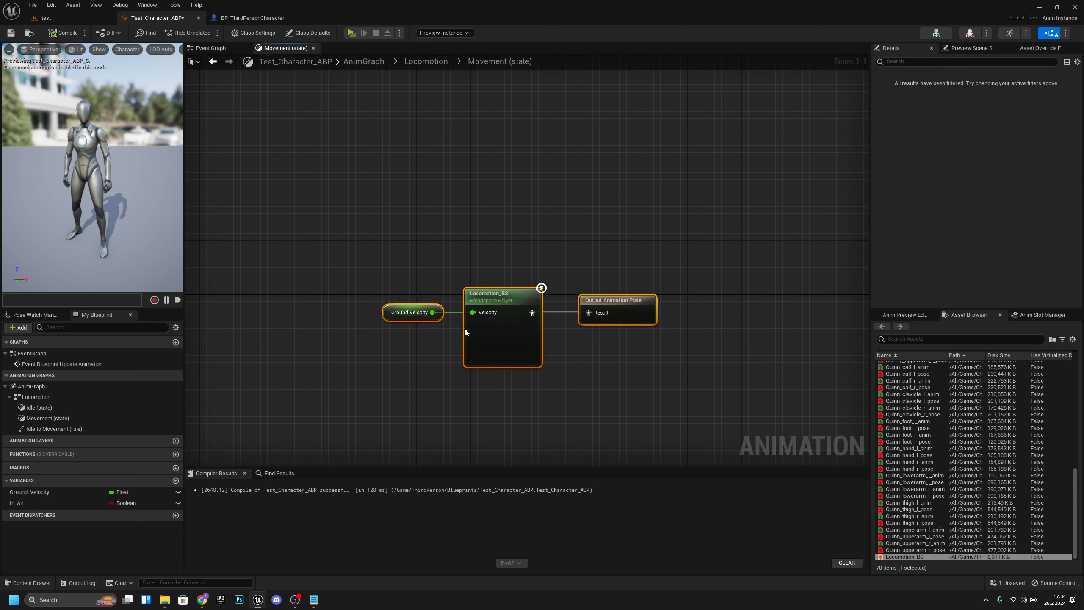
pyautogui.click(535, 416)
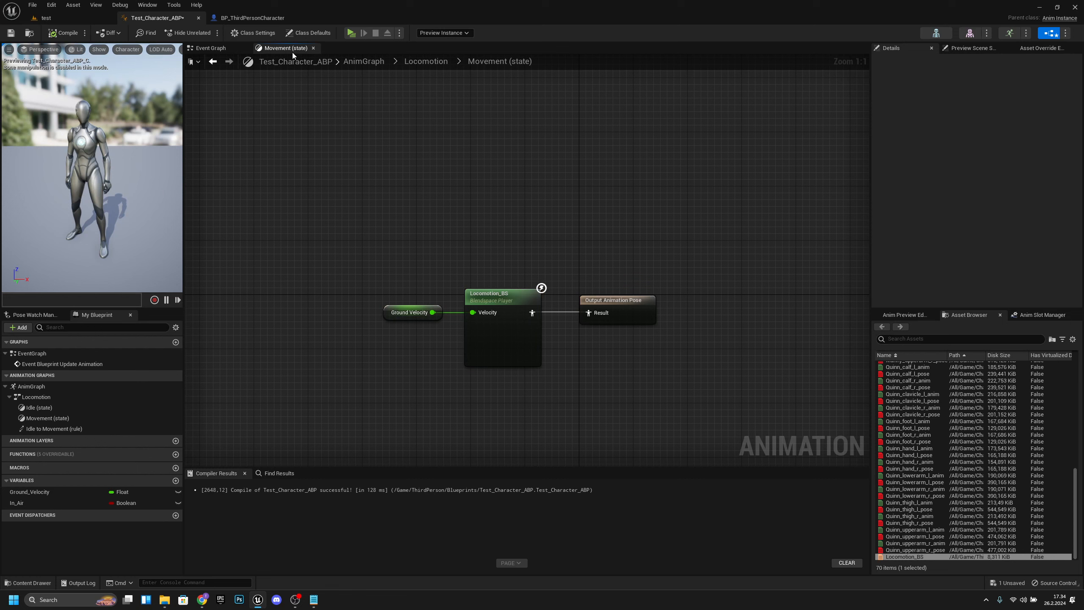
# - Review the Event Graph nodes that calculate Ground Velocity from the character movement
pyautogui.click(211, 48)
pyautogui.moveTo(563, 270); pyautogui.dragTo(483, 314, button='right')
pyautogui.moveTo(642, 347); pyautogui.dragTo(525, 187)
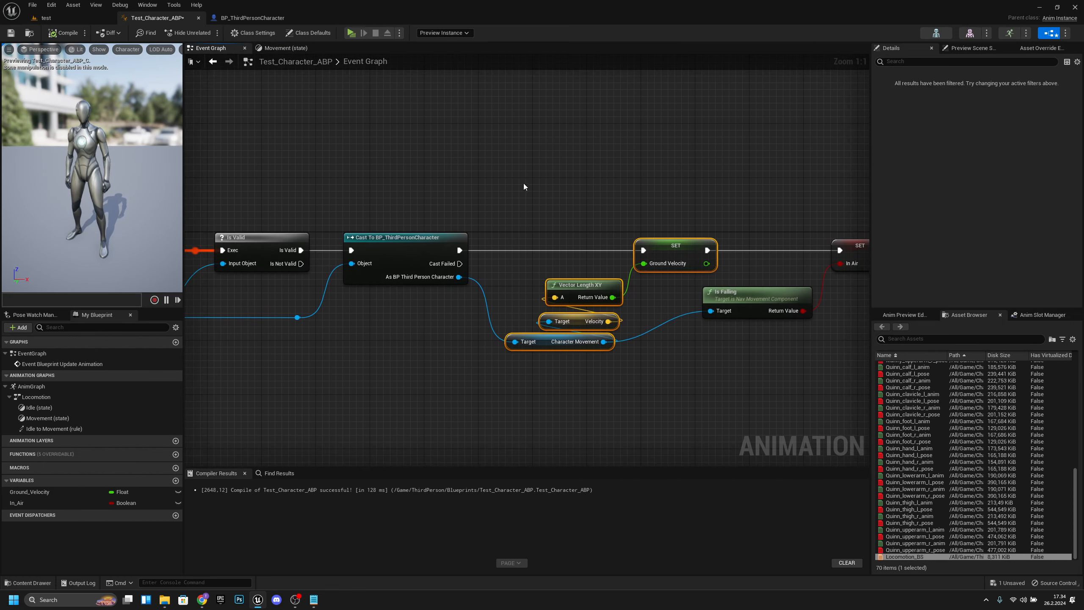
# - Align the Ground Velocity, Locomotion_BS and Output Animation Pose nodes in the Movement state, and compile and save the blueprint
pyautogui.click(525, 187)
pyautogui.moveTo(525, 187); pyautogui.dragTo(639, 205, button='right')
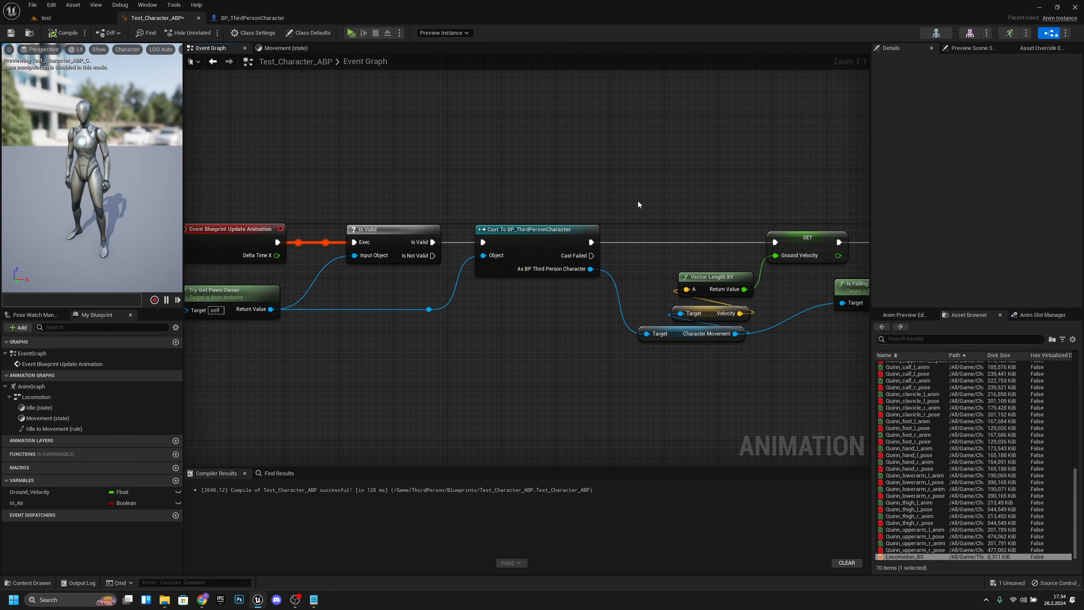
pyautogui.click(284, 46)
pyautogui.moveTo(627, 312); pyautogui.dragTo(587, 270, button='right')
pyautogui.click(430, 312)
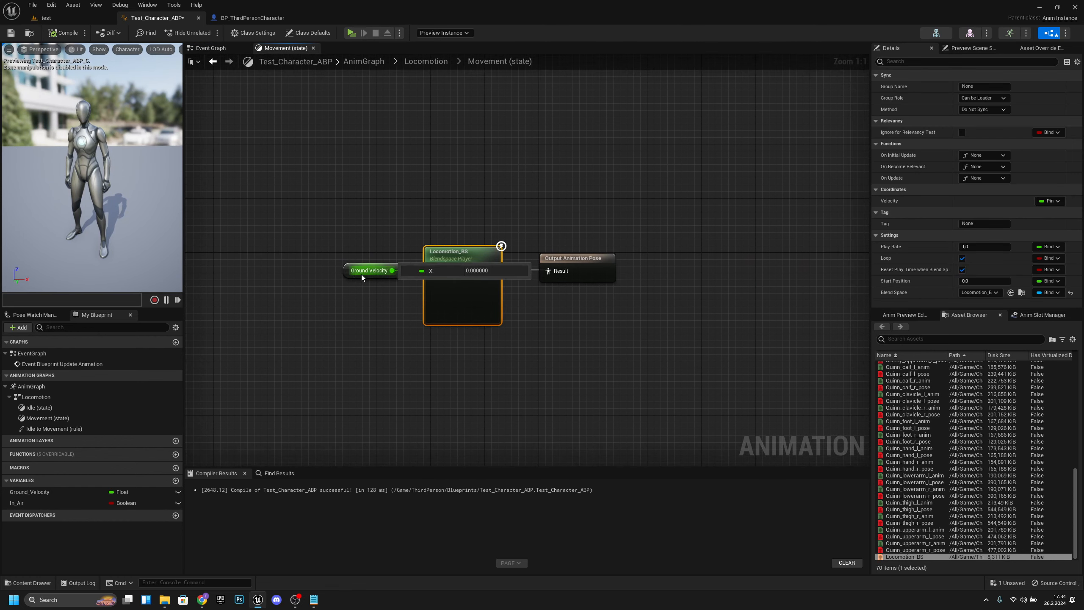
pyautogui.moveTo(347, 276); pyautogui.dragTo(346, 273)
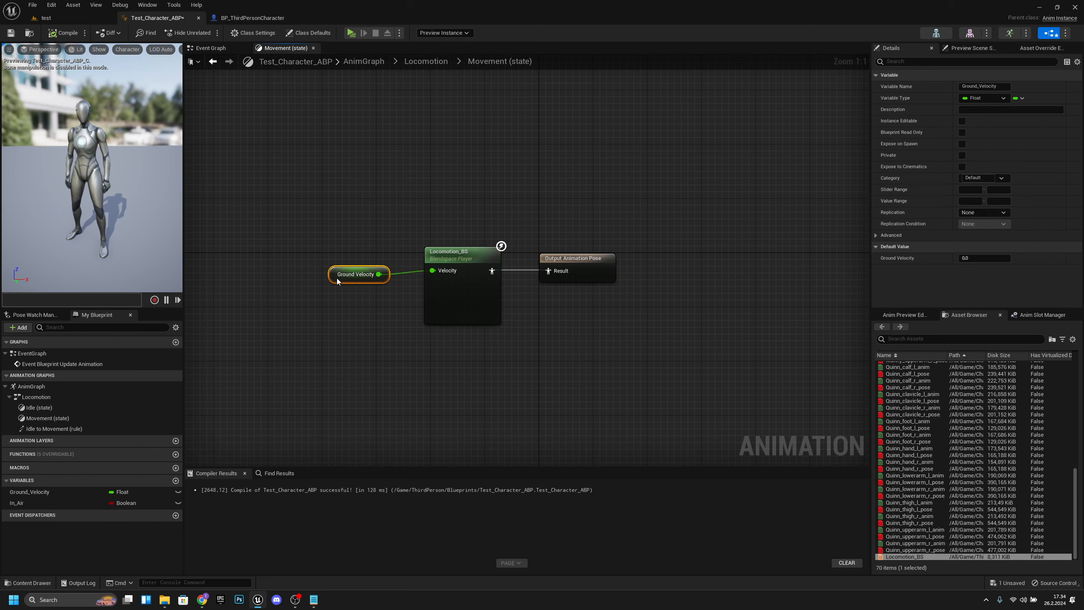
pyautogui.moveTo(619, 325); pyautogui.dragTo(302, 223)
pyautogui.press('q')
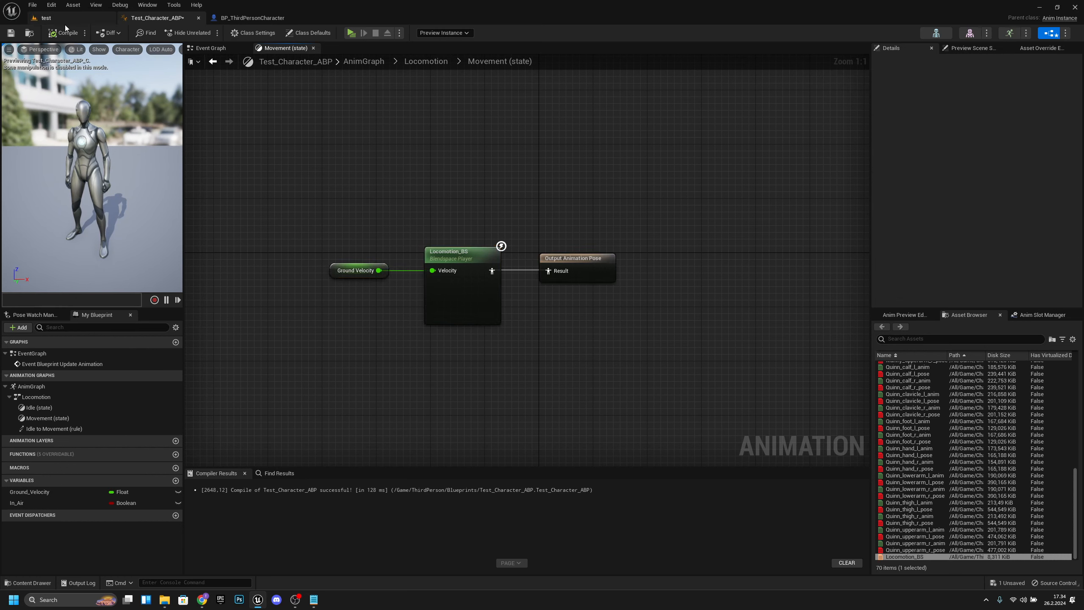
pyautogui.click(63, 33)
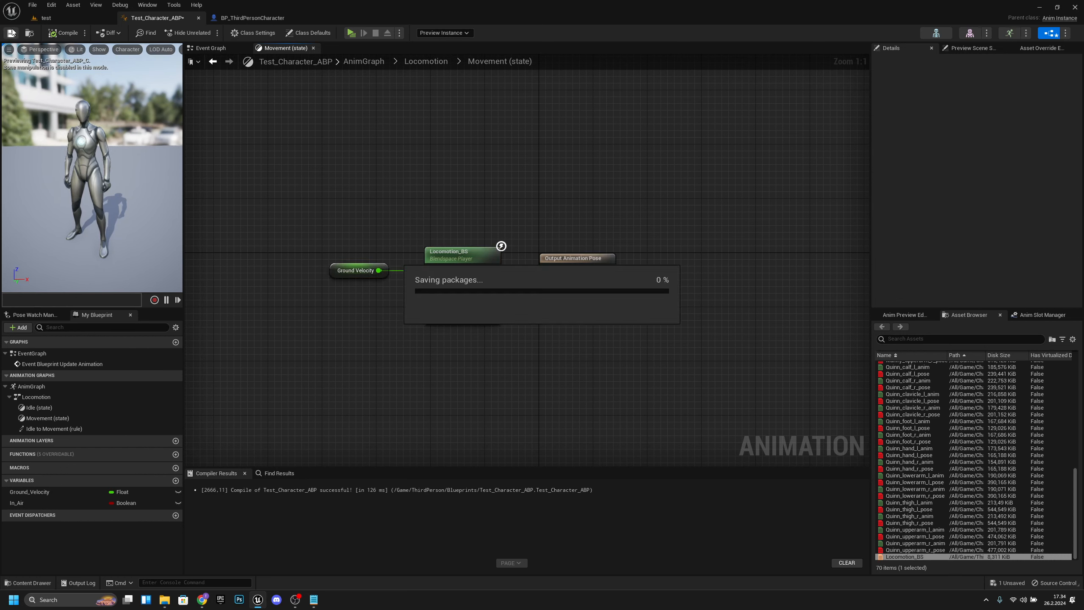
# - Create a transition from the Movement state back to Idle in the Locomotion state machine
pyautogui.click(427, 61)
pyautogui.moveTo(437, 154); pyautogui.dragTo(470, 185, button='right')
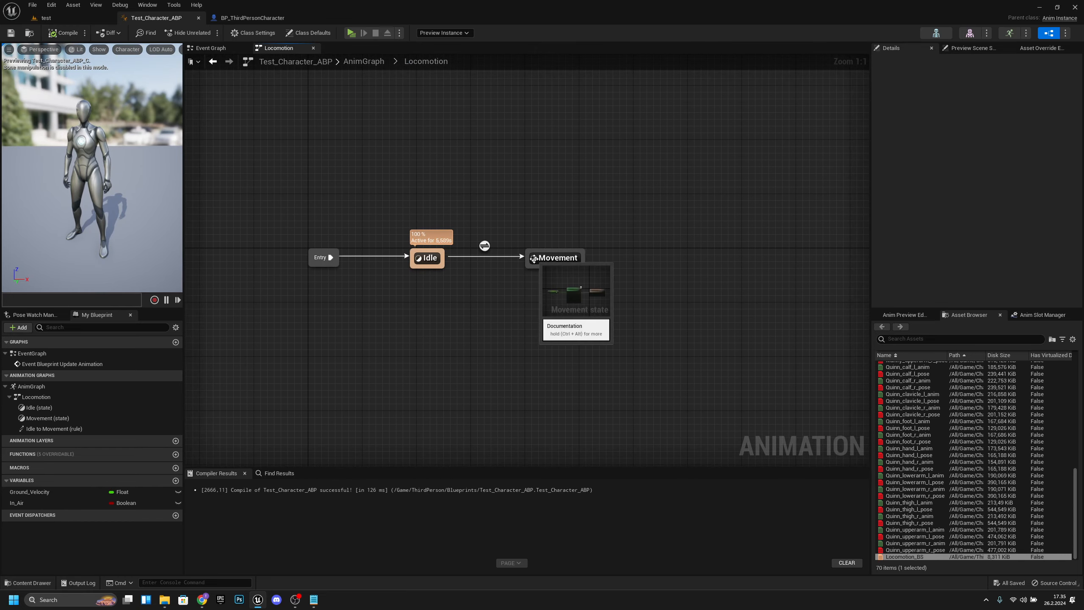
pyautogui.click(542, 260)
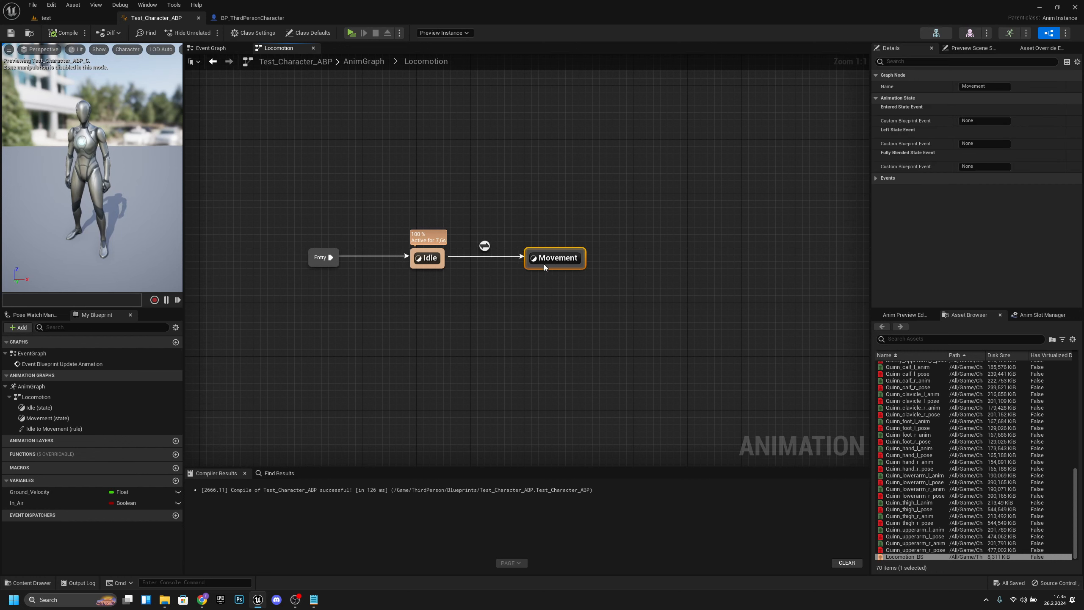
pyautogui.moveTo(526, 262); pyautogui.dragTo(443, 264)
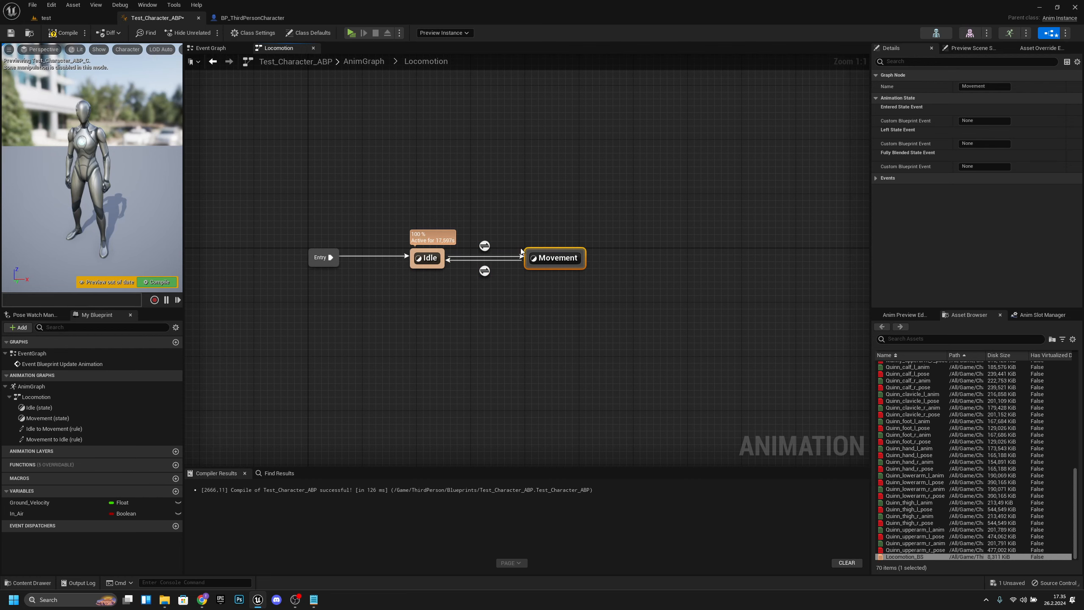
# - Open the Movement to Idle rule and feed a Ground Velocity getter into a Less (<) comparison node
pyautogui.doubleClick(484, 271)
pyautogui.keyDown('ctrl'); pyautogui.moveTo(27, 501); pyautogui.dragTo(365, 333); pyautogui.keyUp('ctrl')
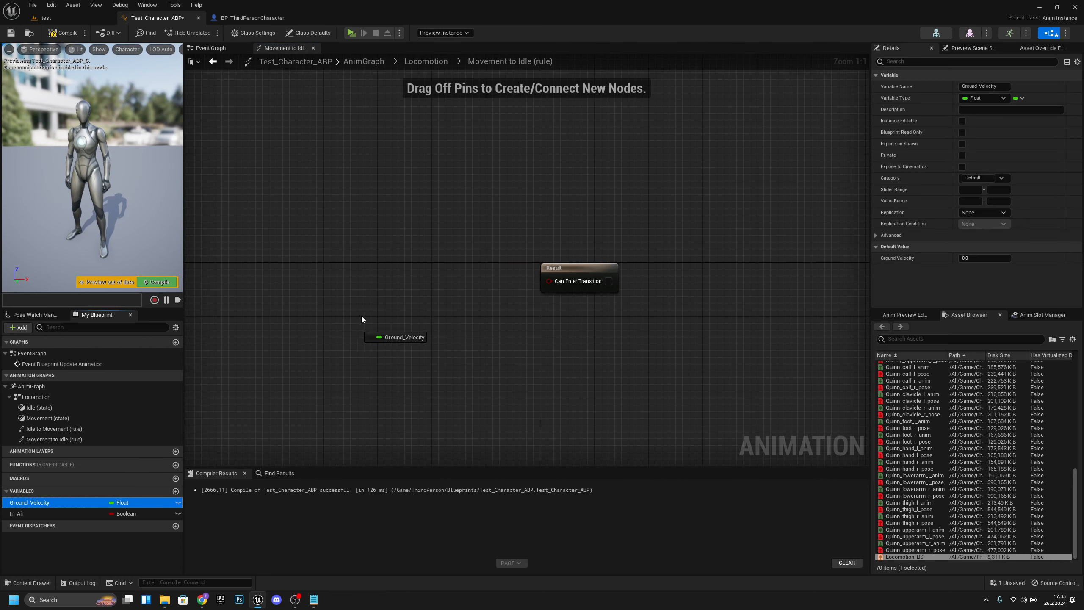
pyautogui.moveTo(388, 283); pyautogui.dragTo(456, 286)
pyautogui.click(385, 294)
pyautogui.write('less')
pyautogui.press('Return')
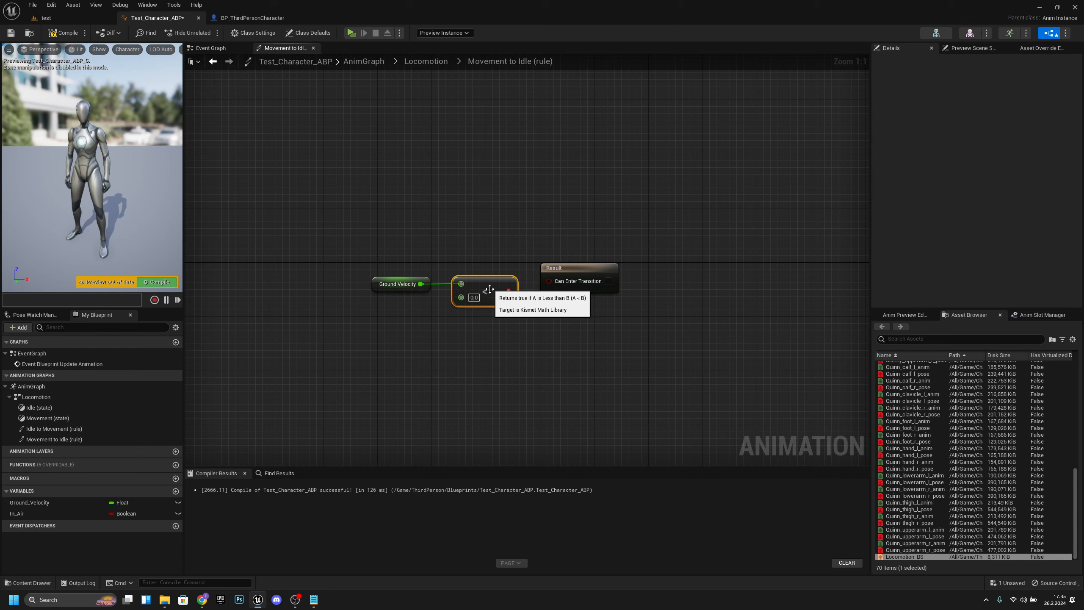
# - Set the comparison threshold to 0,1, connect its output to Can Enter Transition, align the rule nodes, and compile and save
pyautogui.click(474, 297)
pyautogui.write('0,1')
pyautogui.press('Return')
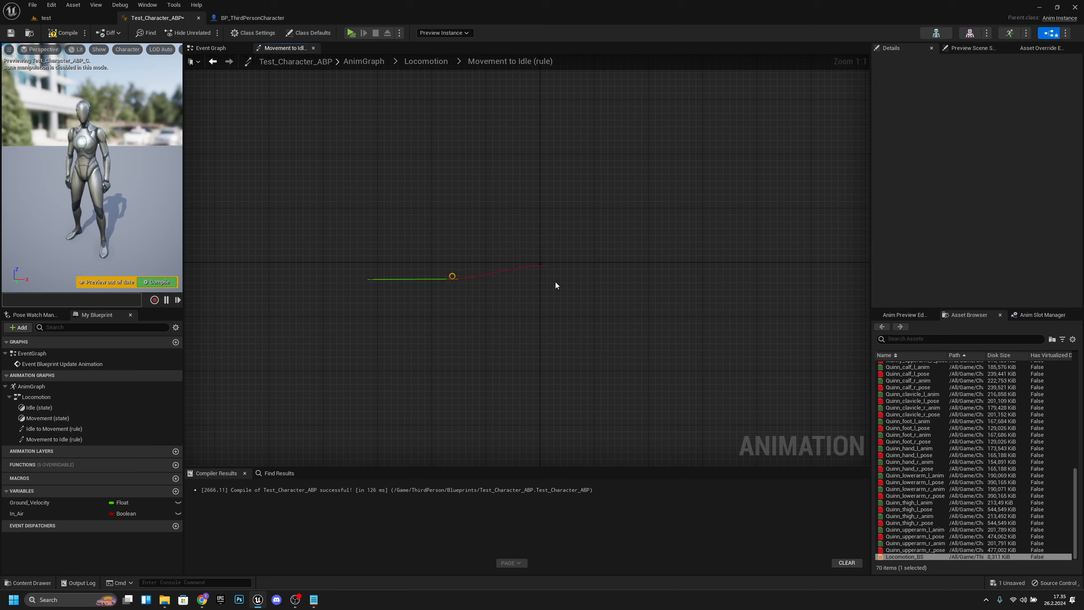
pyautogui.moveTo(579, 270); pyautogui.dragTo(579, 277)
pyautogui.moveTo(615, 344); pyautogui.dragTo(302, 235)
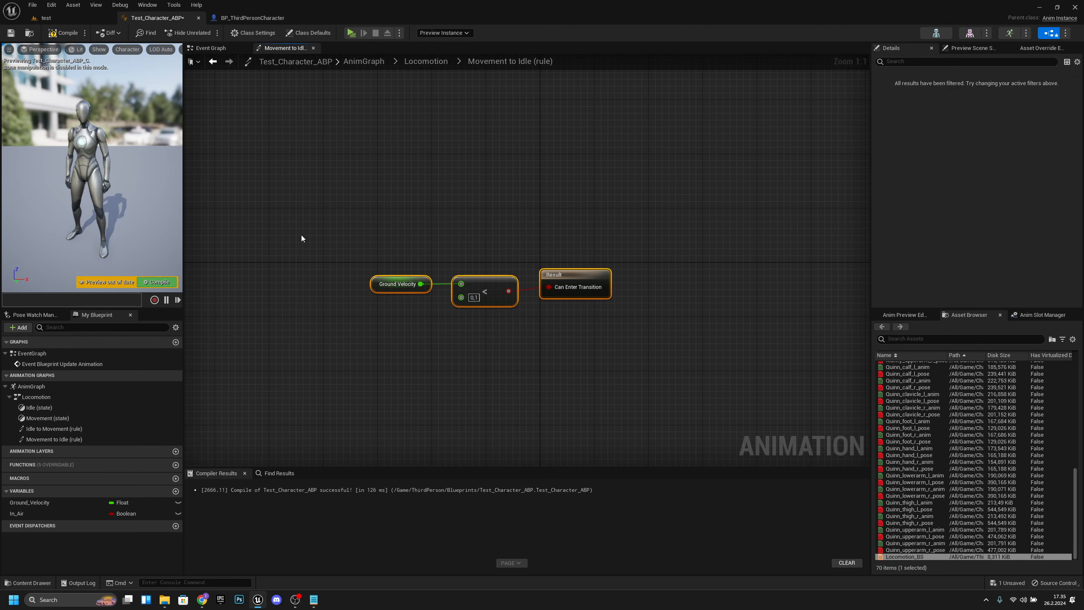
pyautogui.press('q')
pyautogui.click(550, 378)
pyautogui.click(64, 34)
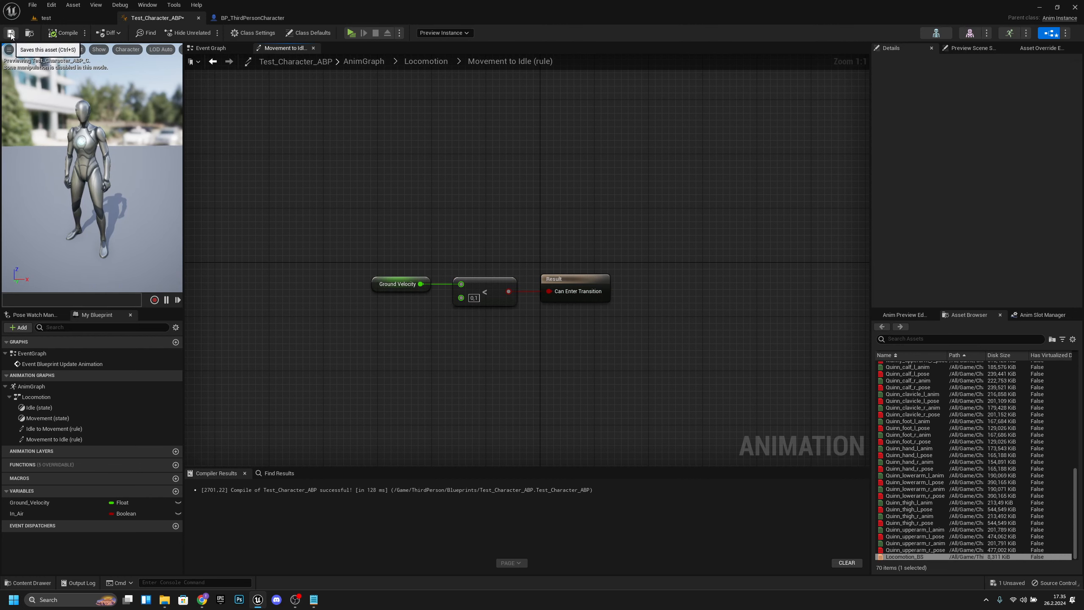
# - Enable Loop Animation on the MM_Idle sequence player in the Idle state, and compile and save the blueprint
pyautogui.click(437, 65)
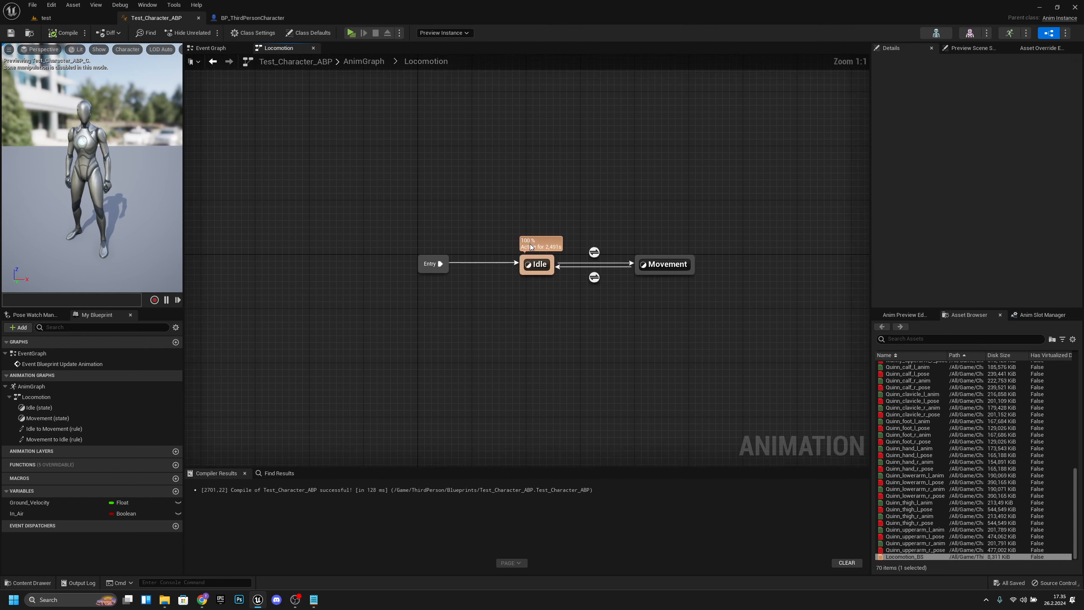
pyautogui.click(541, 272)
pyautogui.doubleClick(541, 273)
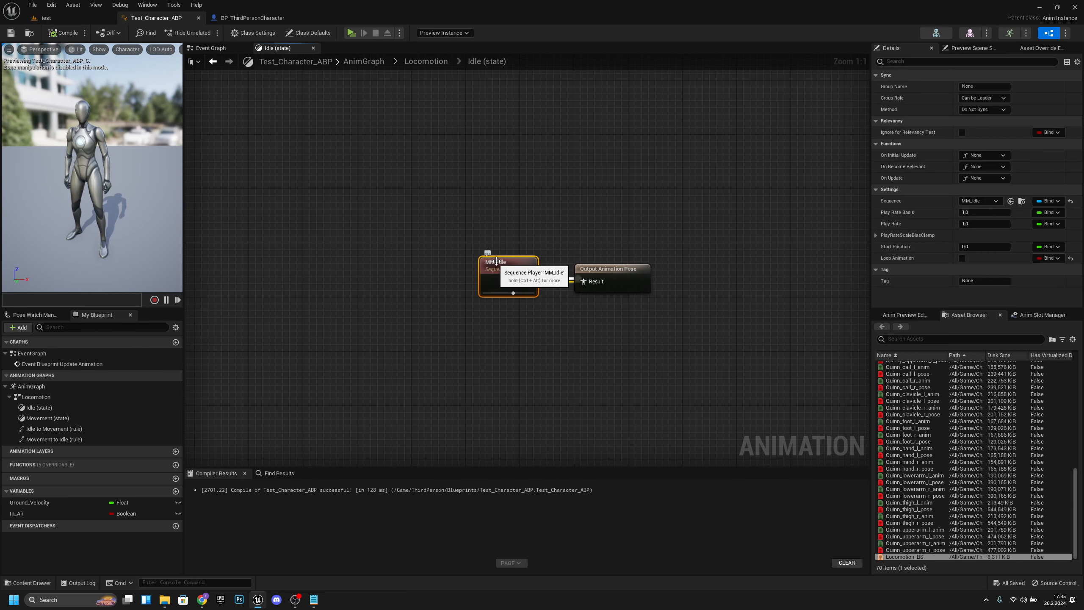
pyautogui.moveTo(565, 321); pyautogui.dragTo(480, 299, button='right')
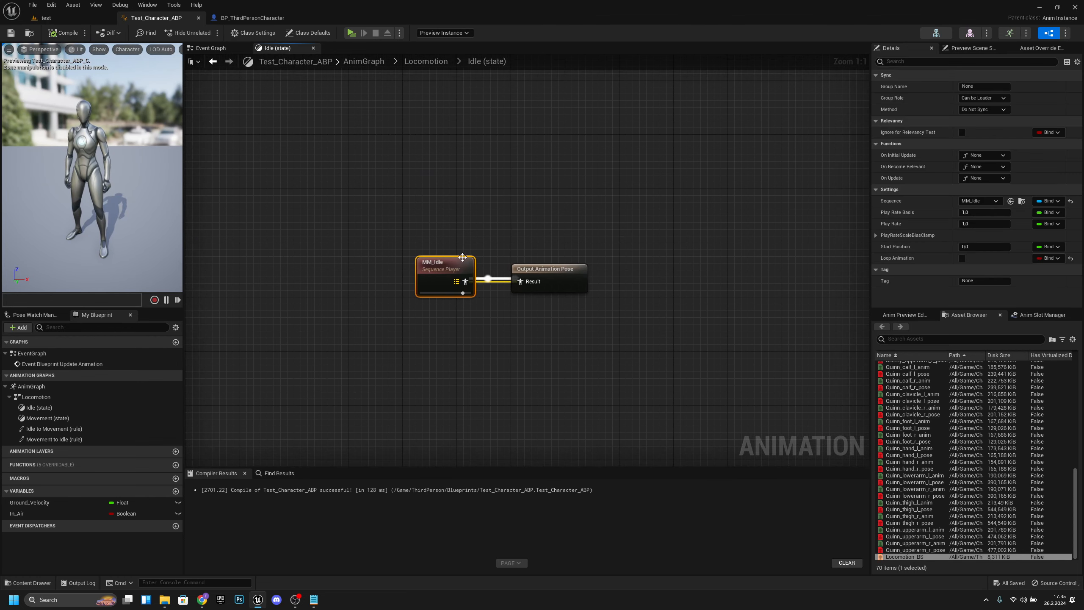
pyautogui.click(963, 259)
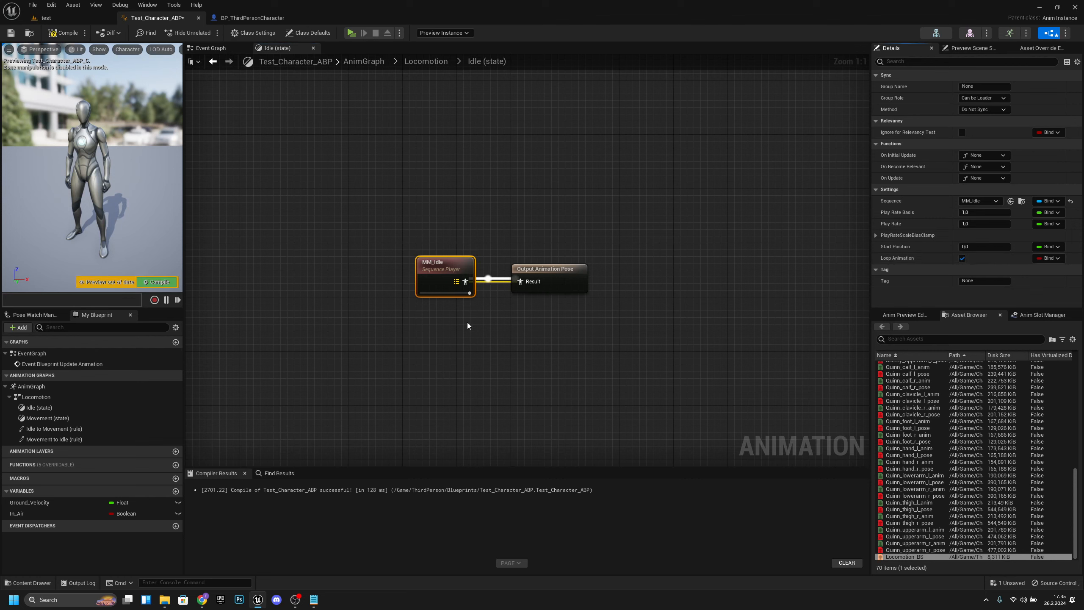
pyautogui.click(64, 33)
pyautogui.click(11, 32)
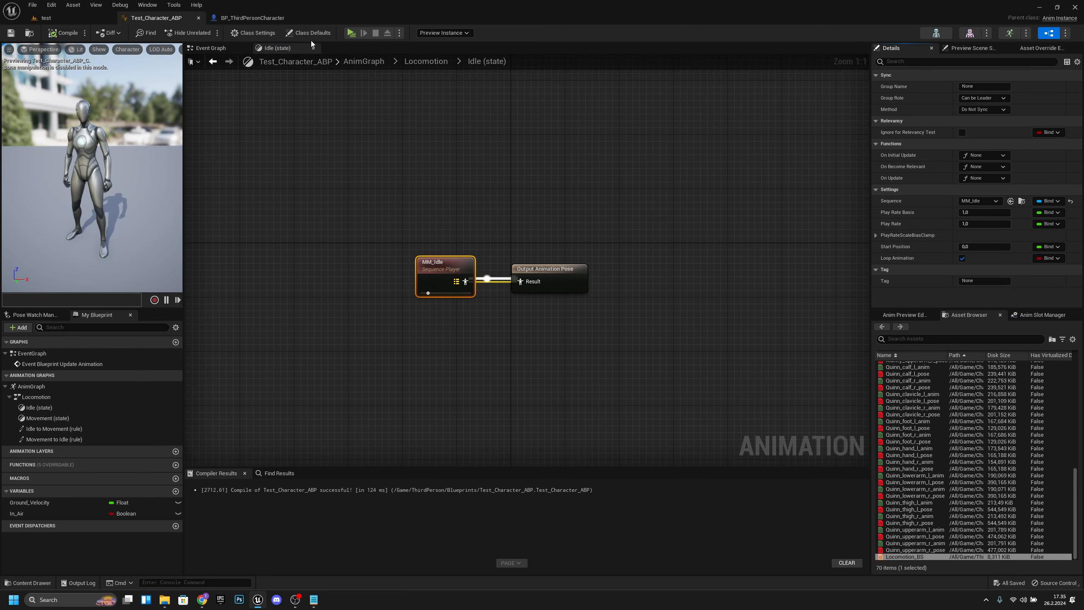
# - Play-test the level by running the character in all directions, stopping and jumping to check the animations, and end the session
pyautogui.click(351, 33)
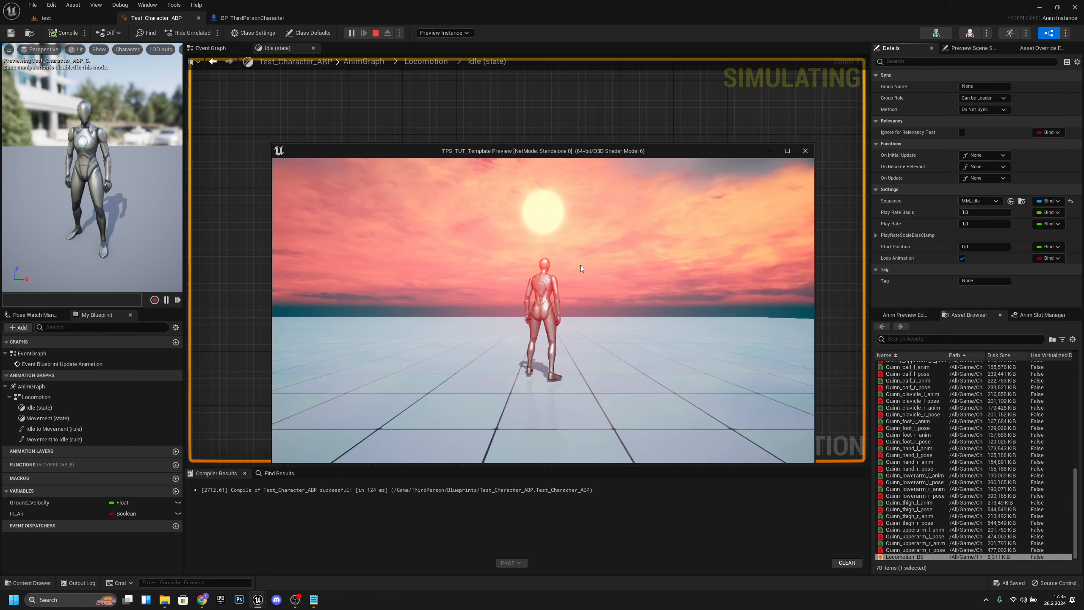
pyautogui.press('w')
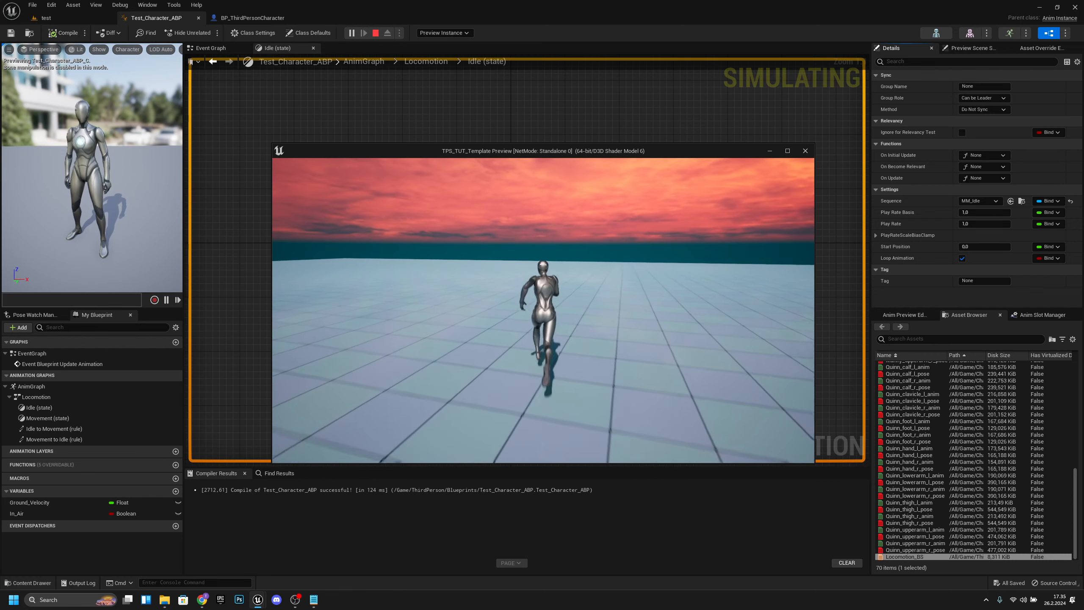
pyautogui.press('d')
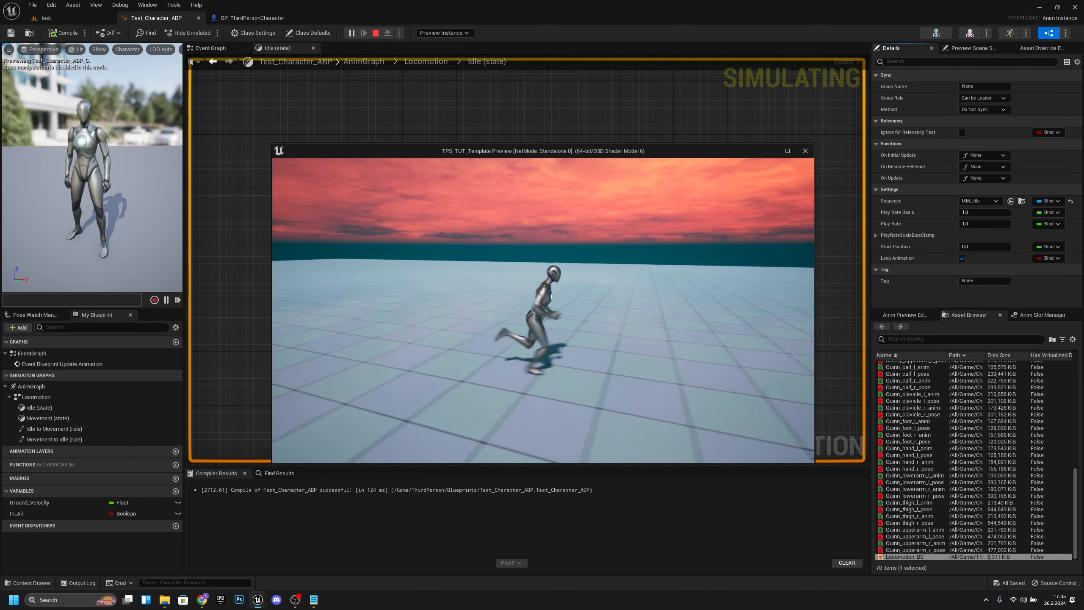
pyautogui.press('a')
pyautogui.press('s')
pyautogui.press('d')
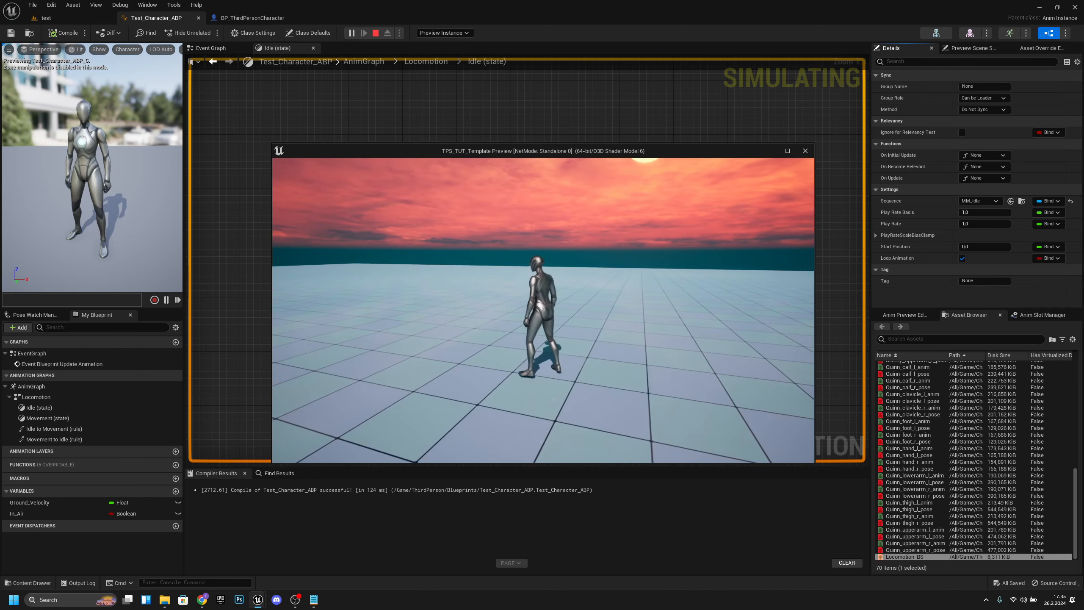
pyautogui.press('w')
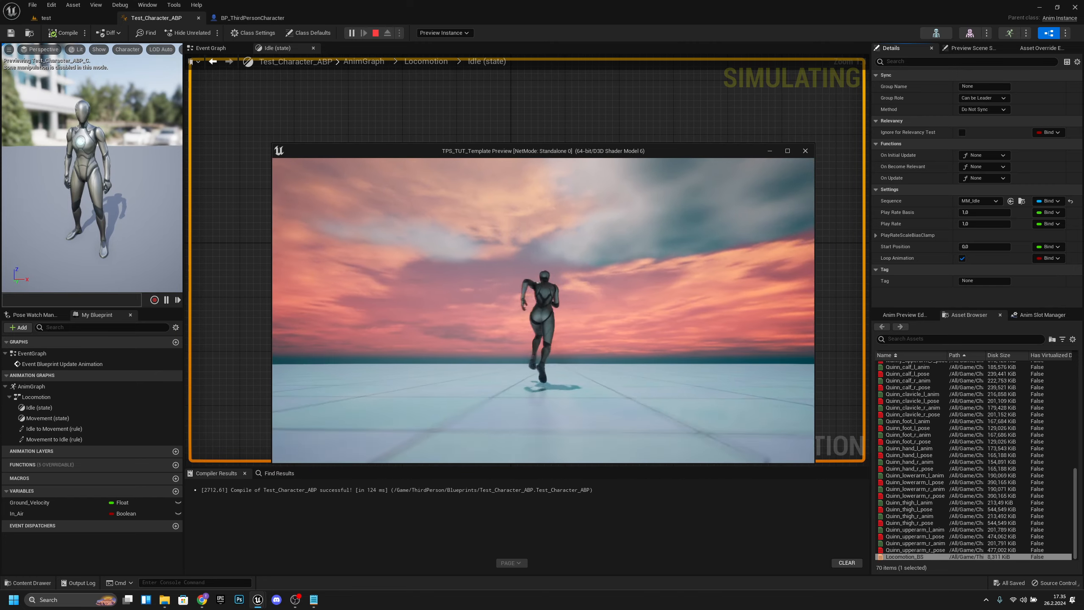
pyautogui.press('space')
pyautogui.press('s')
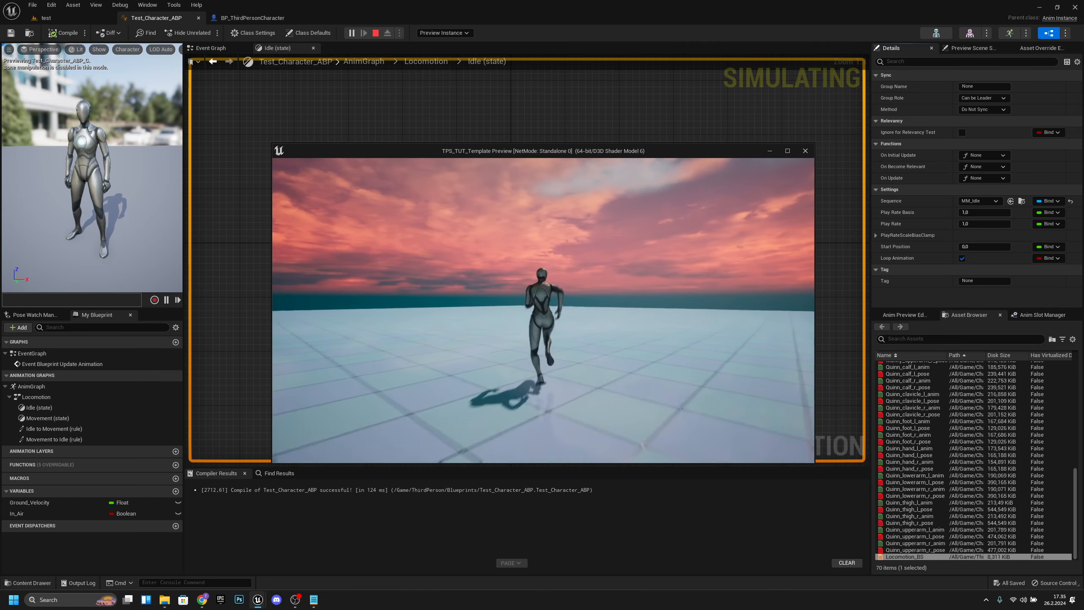
pyautogui.press('a')
pyautogui.press('d')
pyautogui.press('a')
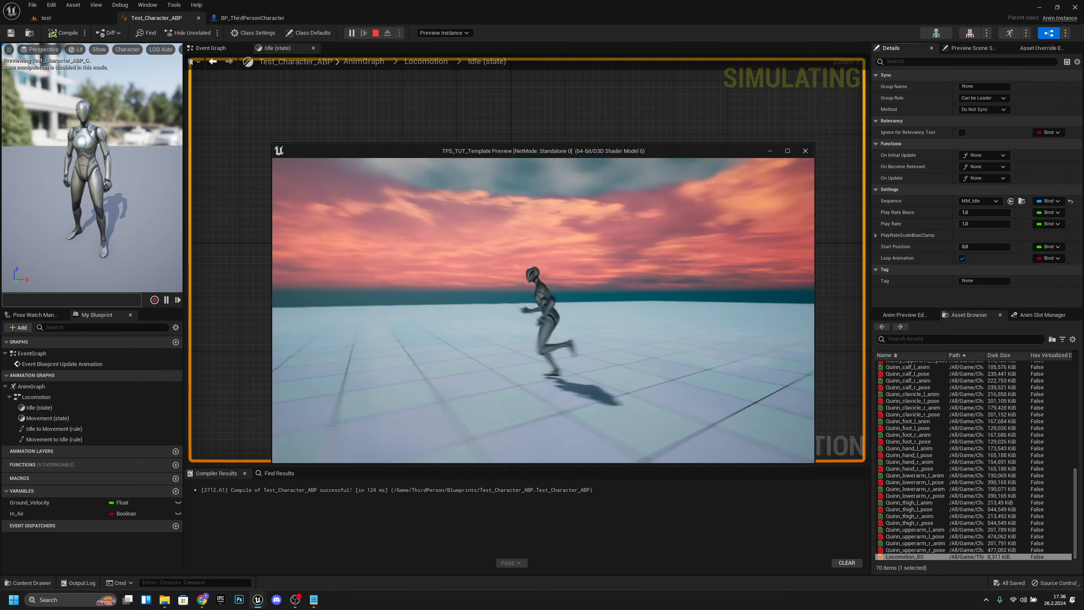
pyautogui.press('s')
pyautogui.press('d')
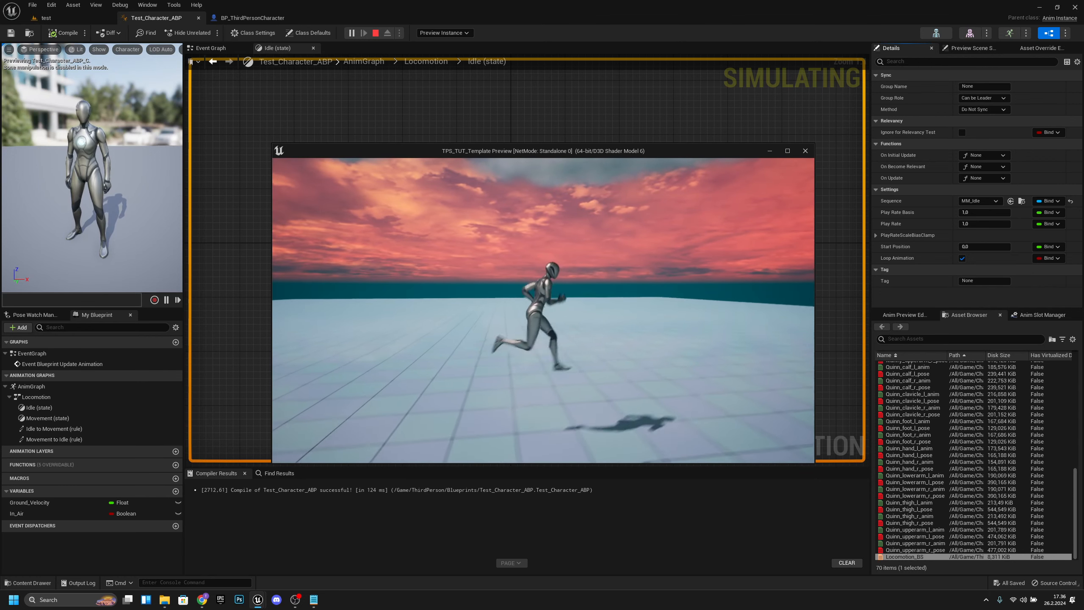
pyautogui.press('s')
pyautogui.press('d')
pyautogui.press('space')
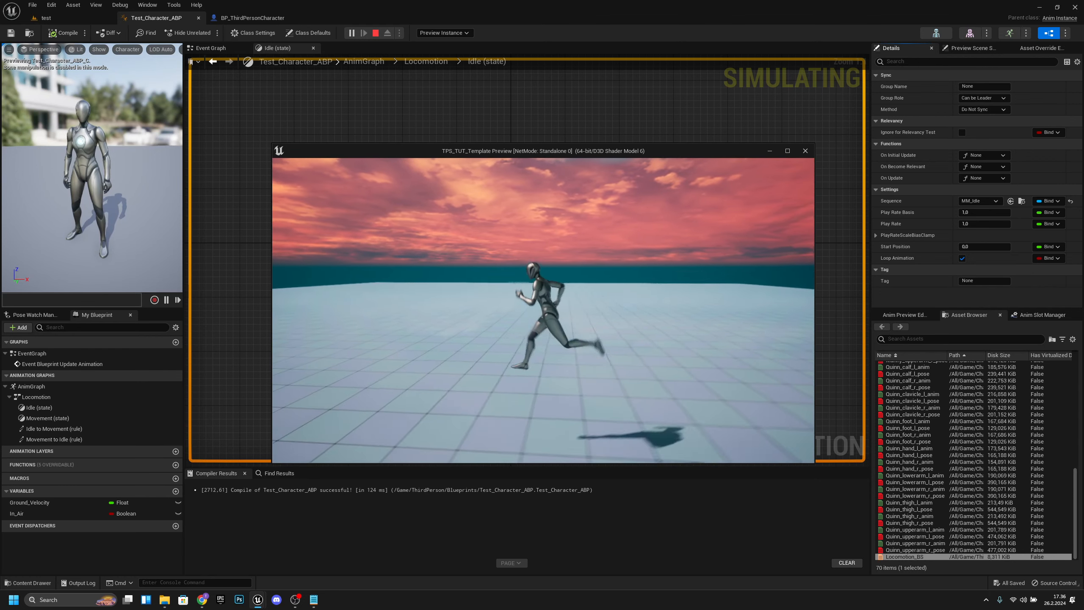
pyautogui.press('s')
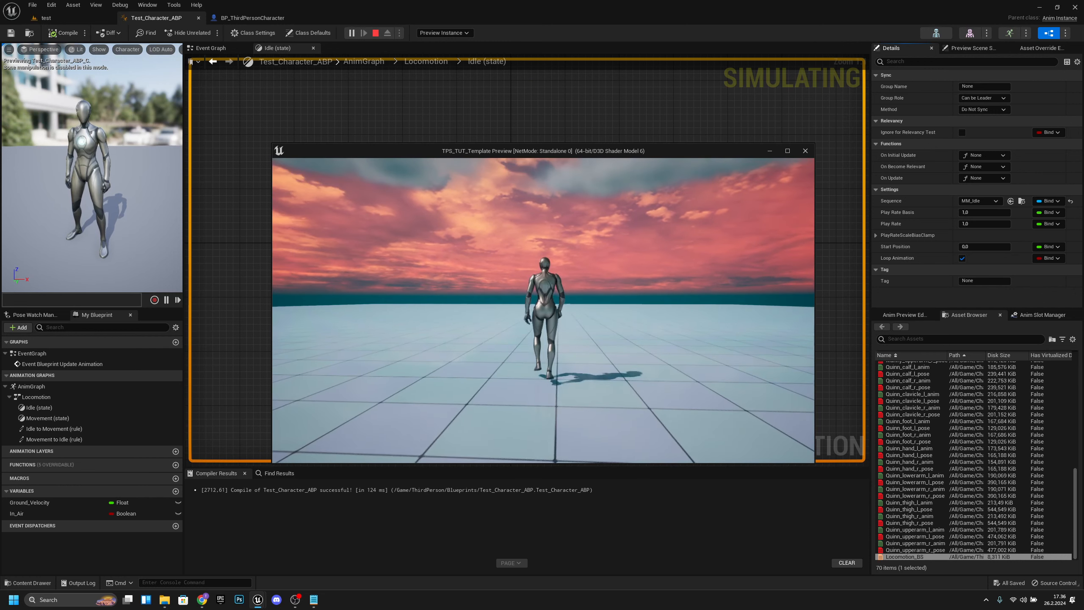
pyautogui.press('Escape')
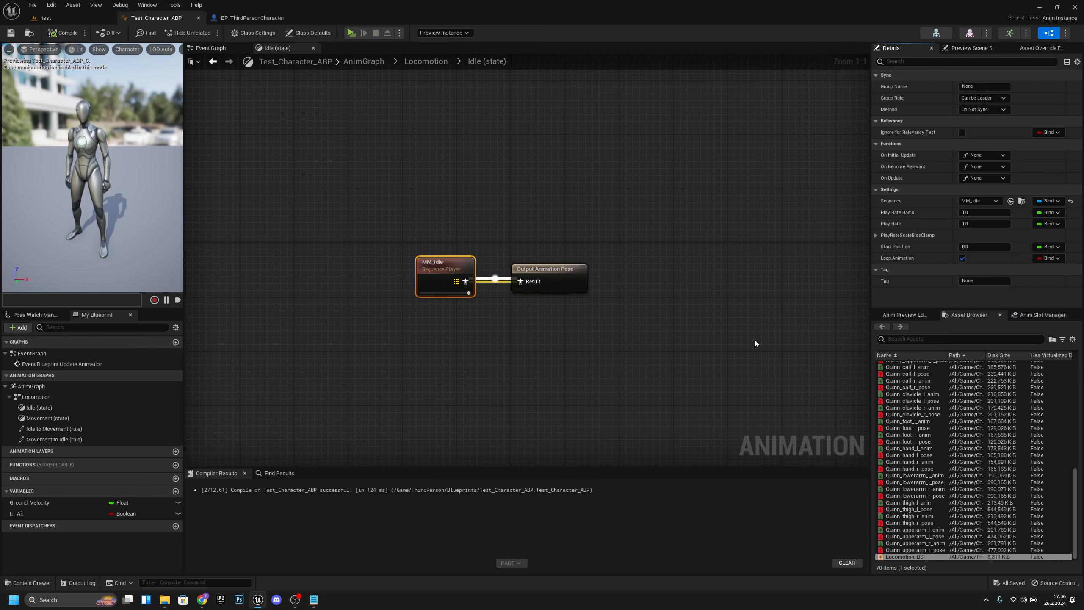
# - Add a state alias named To_Jump above the Idle and Movement states in the Locomotion state machine
pyautogui.click(436, 61)
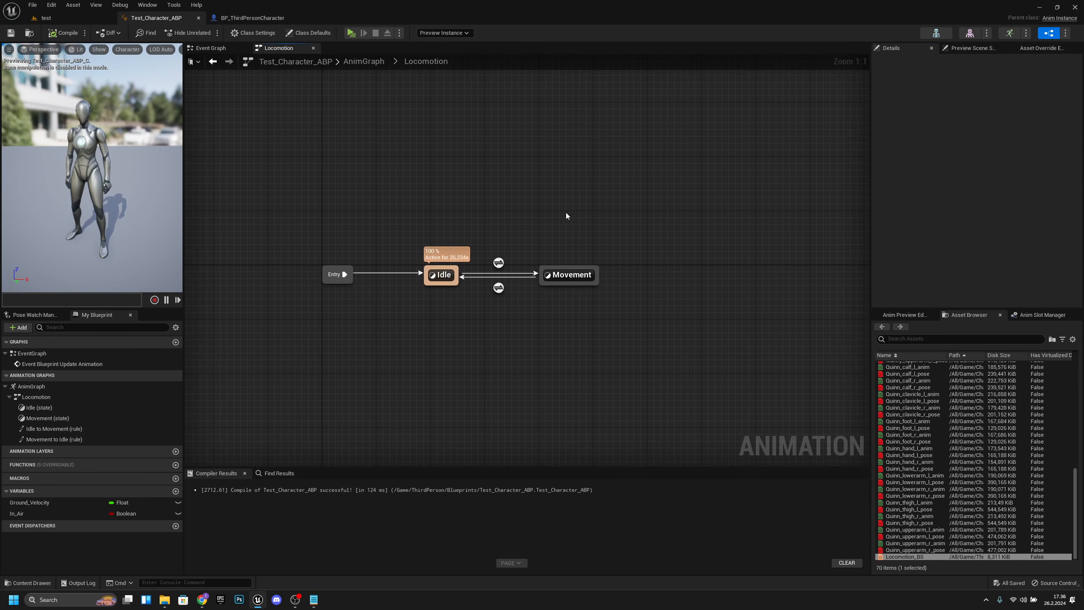
pyautogui.moveTo(564, 216); pyautogui.dragTo(566, 276, button='right')
pyautogui.rightClick(525, 233)
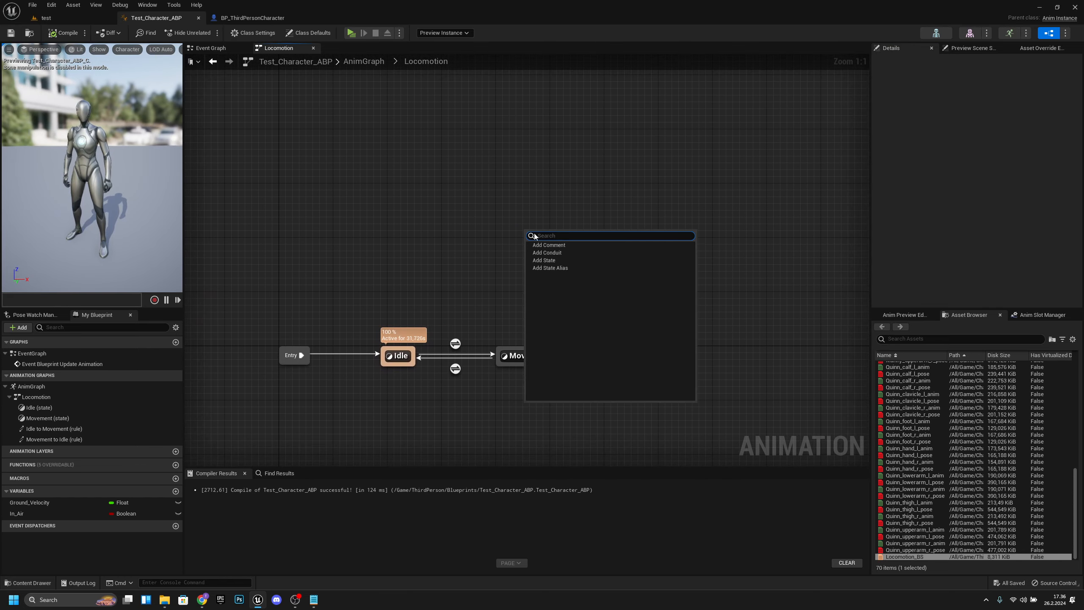
pyautogui.click(551, 268)
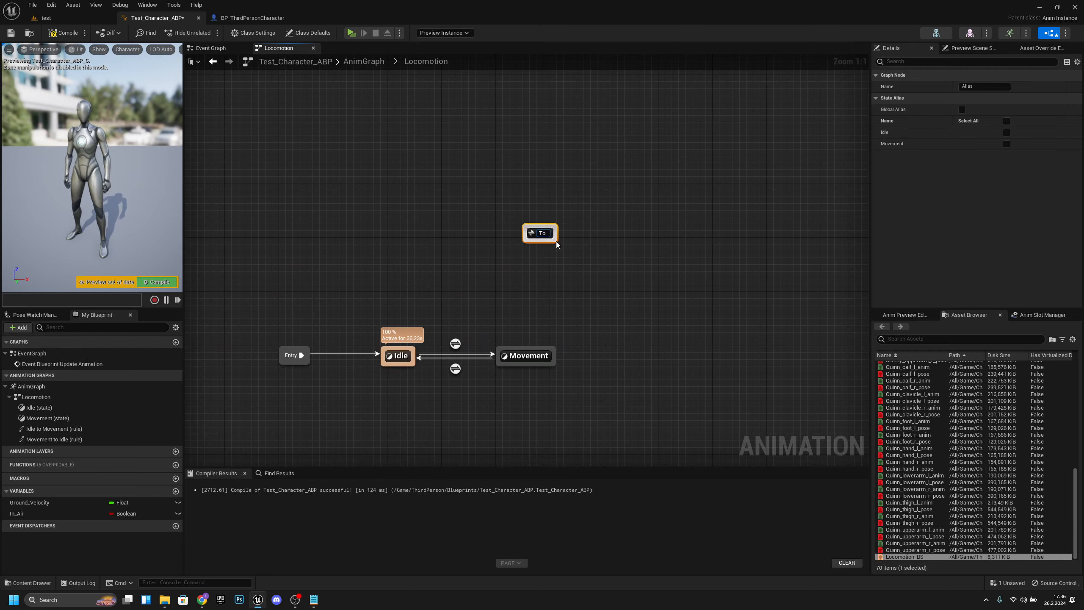
pyautogui.write('To_Jump')
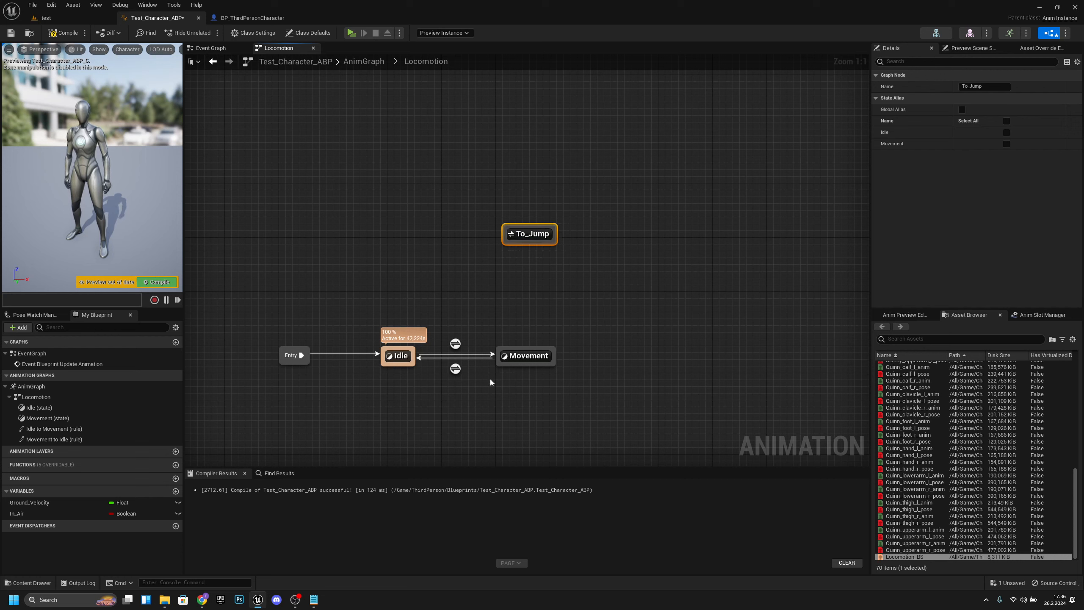
pyautogui.click(399, 357)
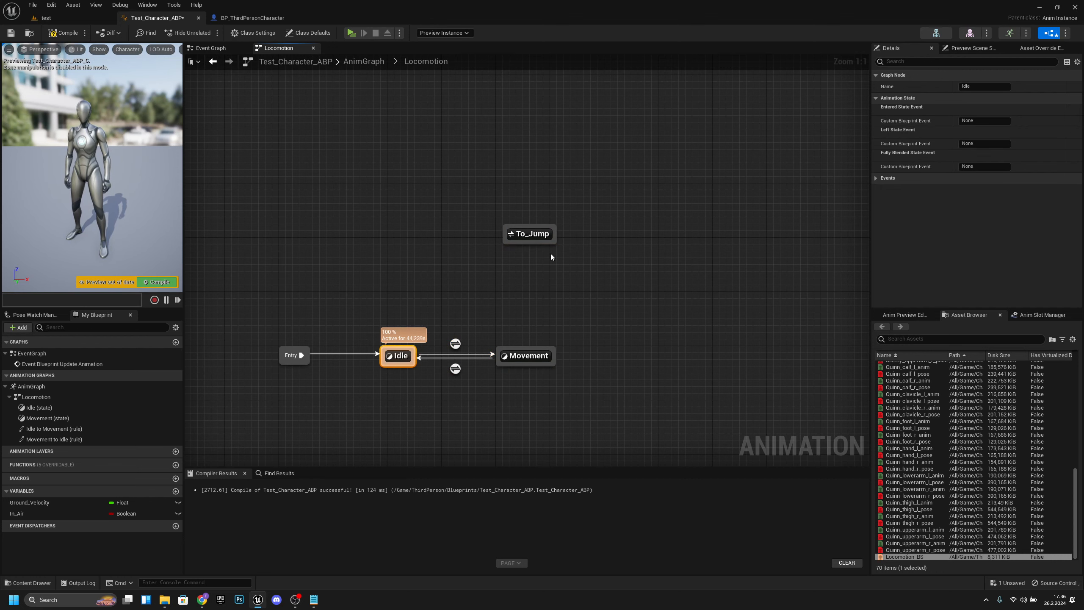
pyautogui.moveTo(415, 355)
pyautogui.mouseDown()
pyautogui.moveTo(524, 287)
pyautogui.moveTo(413, 356)
pyautogui.mouseUp()
pyautogui.moveTo(542, 435); pyautogui.dragTo(580, 368, button='right')
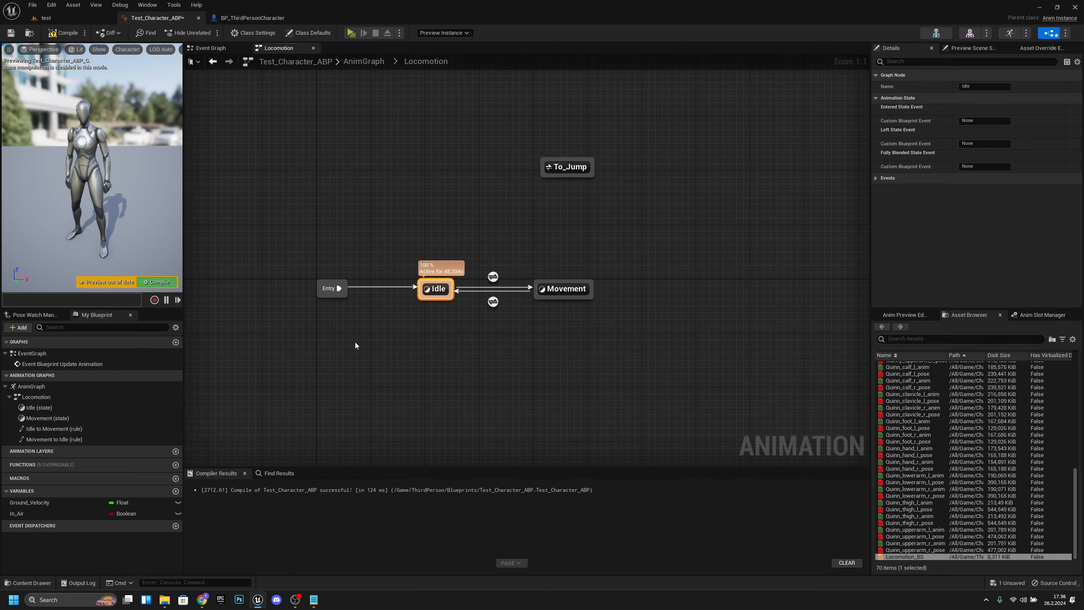
pyautogui.moveTo(657, 280); pyautogui.dragTo(650, 308, button='right')
pyautogui.click(573, 199)
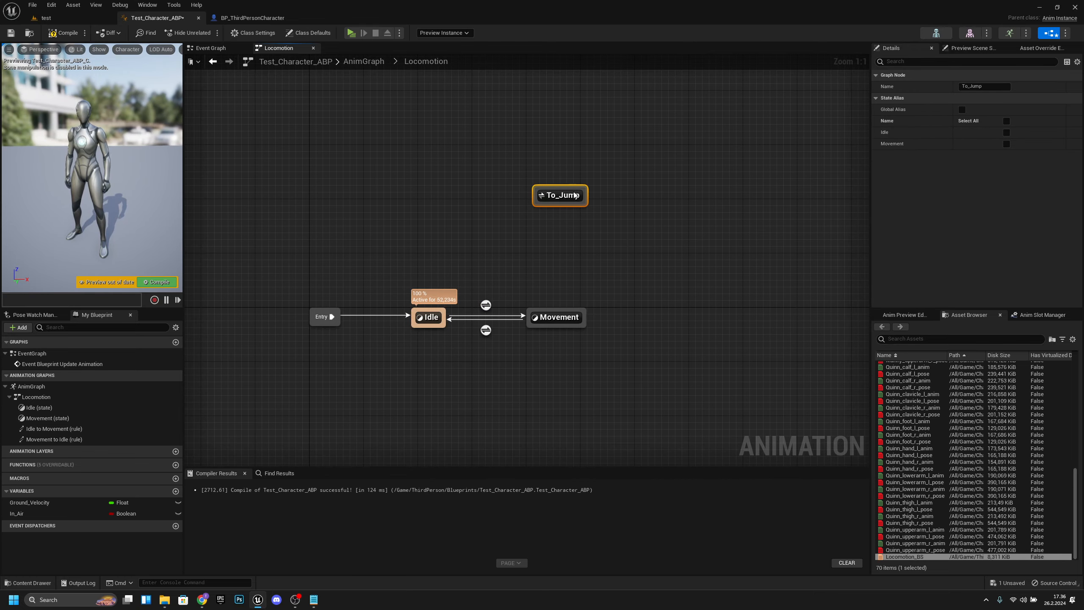
pyautogui.click(544, 327)
pyautogui.click(442, 320)
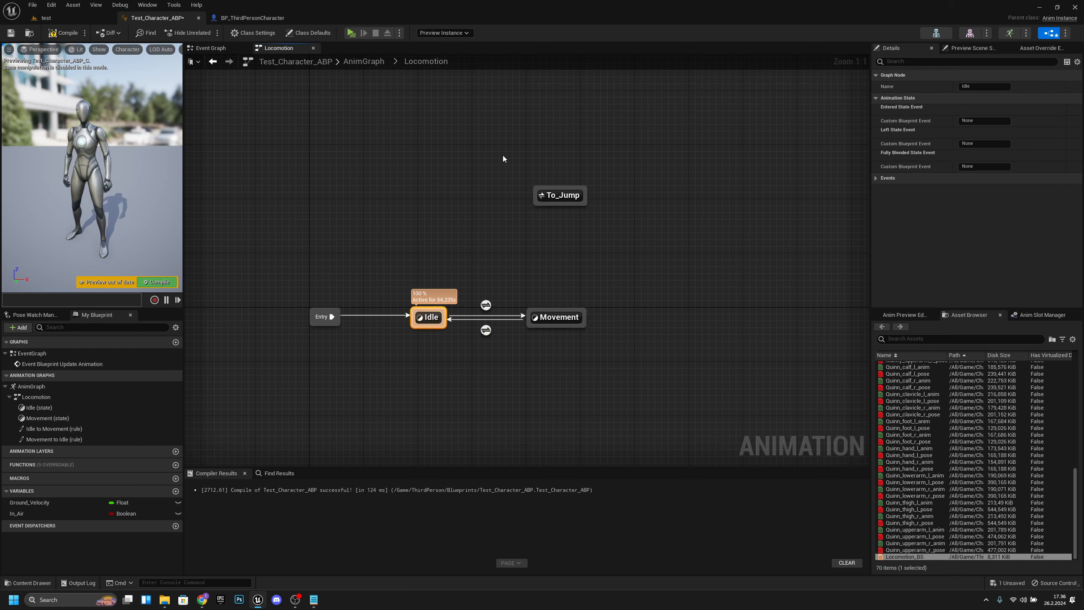
pyautogui.click(568, 198)
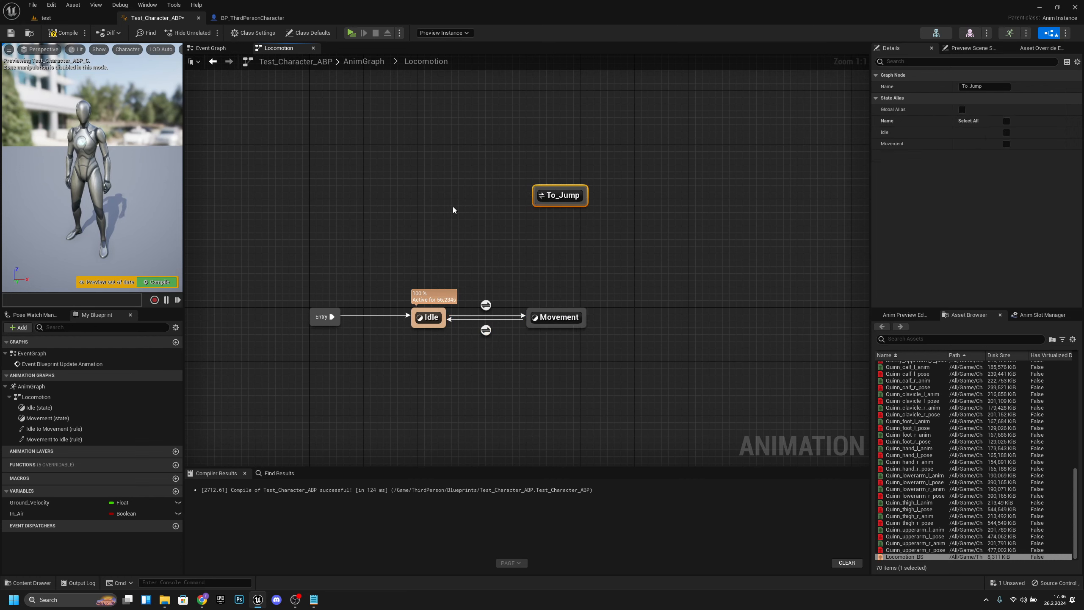
# - Add a state named Jump_Loop above Idle, level with the To_Jump alias
pyautogui.rightClick(444, 194)
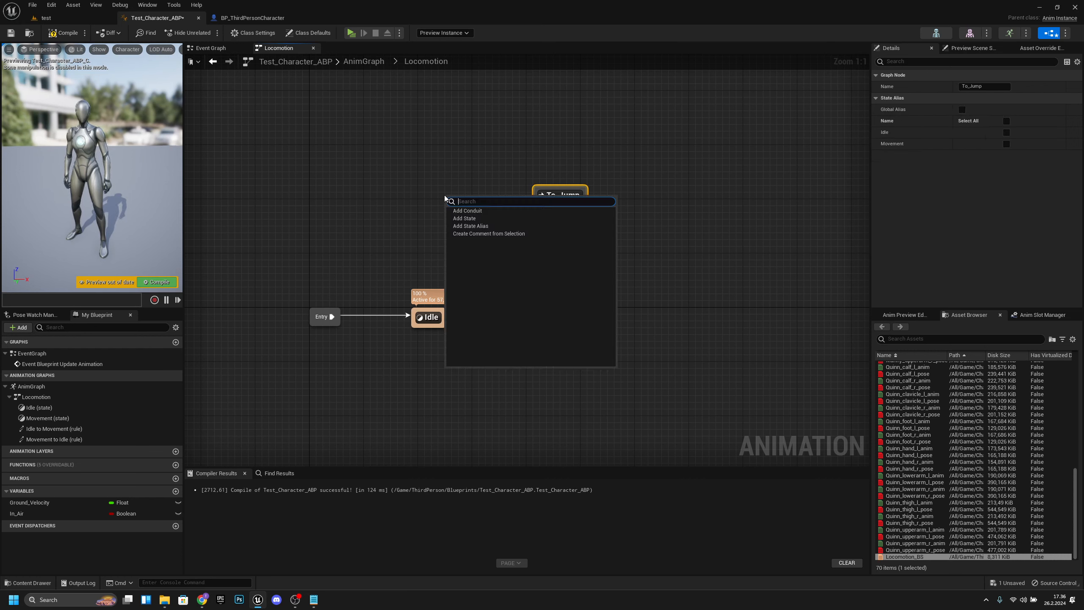
pyautogui.click(462, 217)
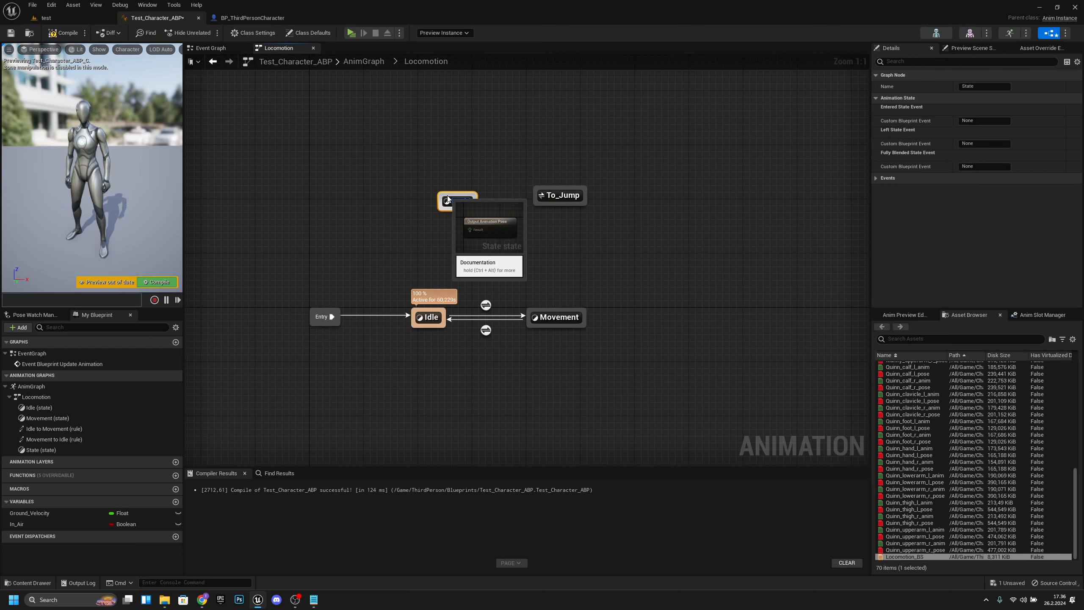
pyautogui.write('Jump_Loop')
pyautogui.press('Return')
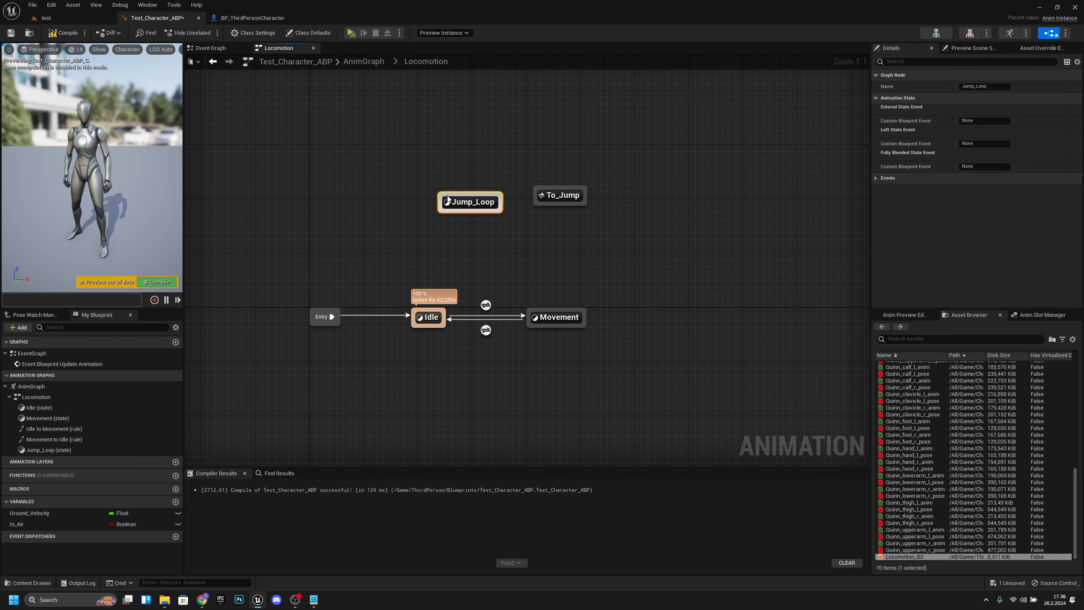
pyautogui.moveTo(470, 212); pyautogui.dragTo(436, 205)
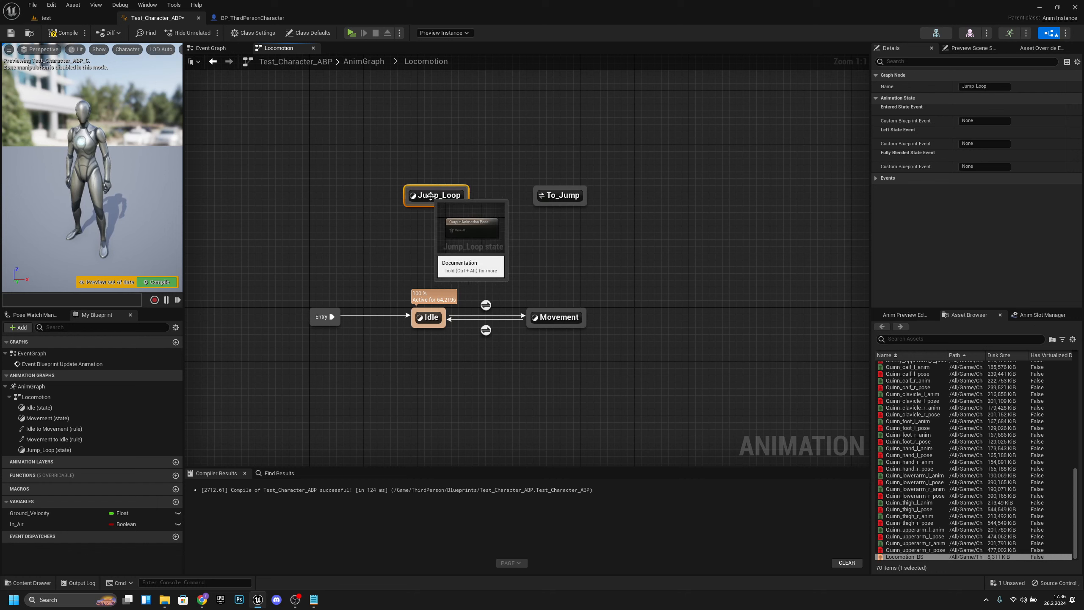
# - Create a transition from To_Jump to Jump_Loop and include the Idle and Movement states in the To_Jump alias
pyautogui.moveTo(533, 197); pyautogui.dragTo(467, 197)
pyautogui.click(564, 197)
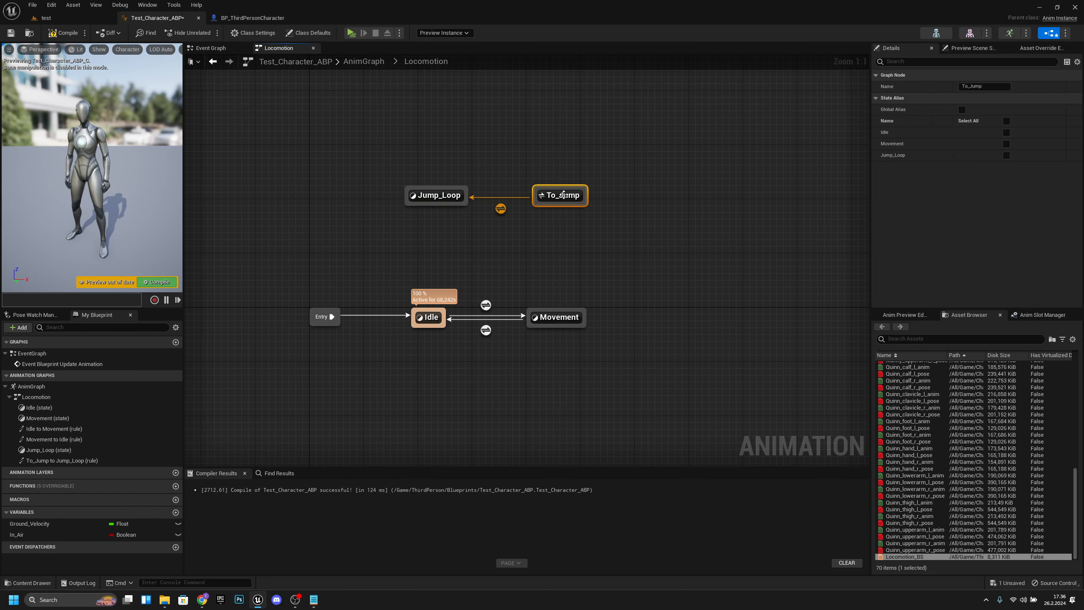
pyautogui.click(1006, 132)
pyautogui.click(1007, 144)
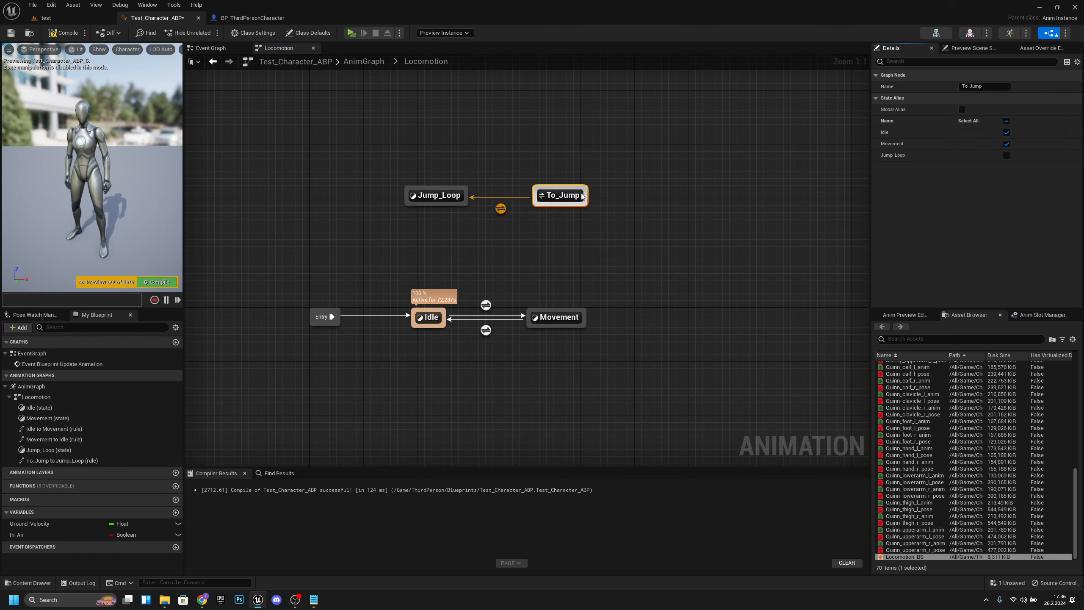
pyautogui.moveTo(463, 332); pyautogui.dragTo(432, 352)
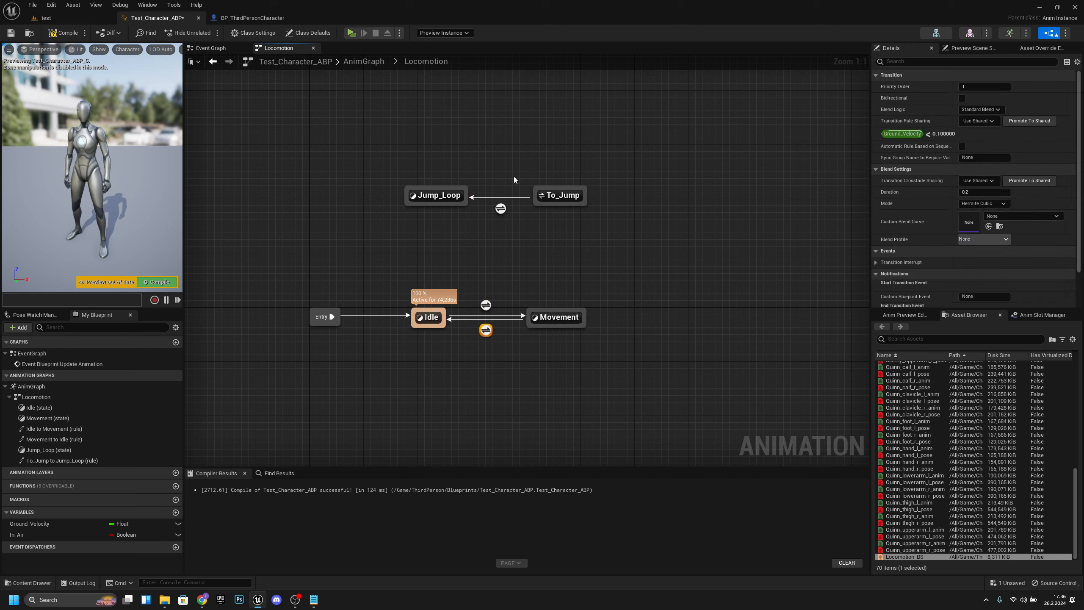
pyautogui.click(501, 209)
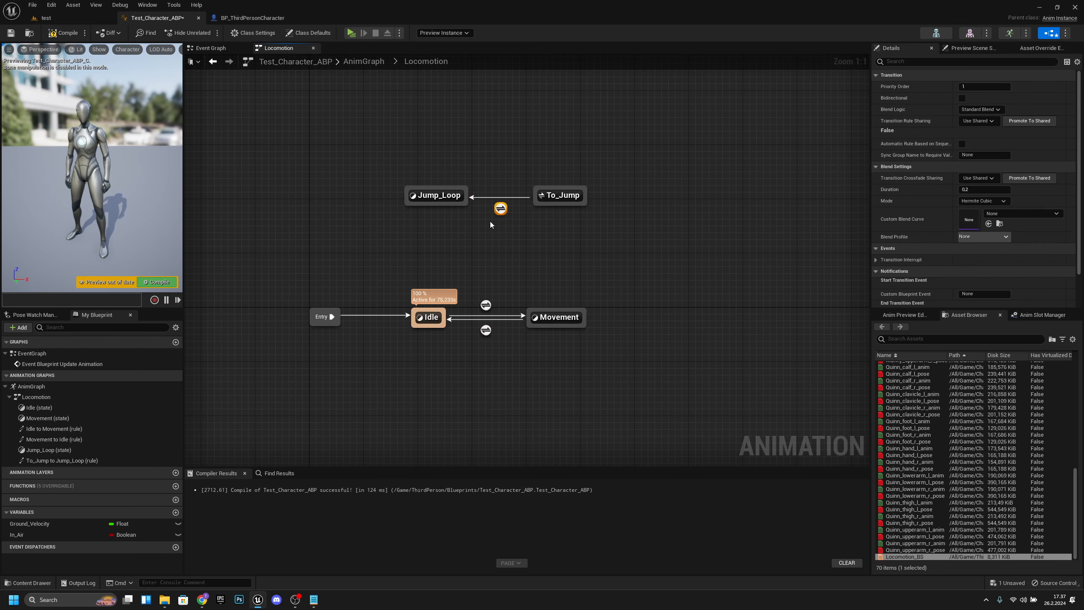
pyautogui.click(559, 320)
pyautogui.click(421, 323)
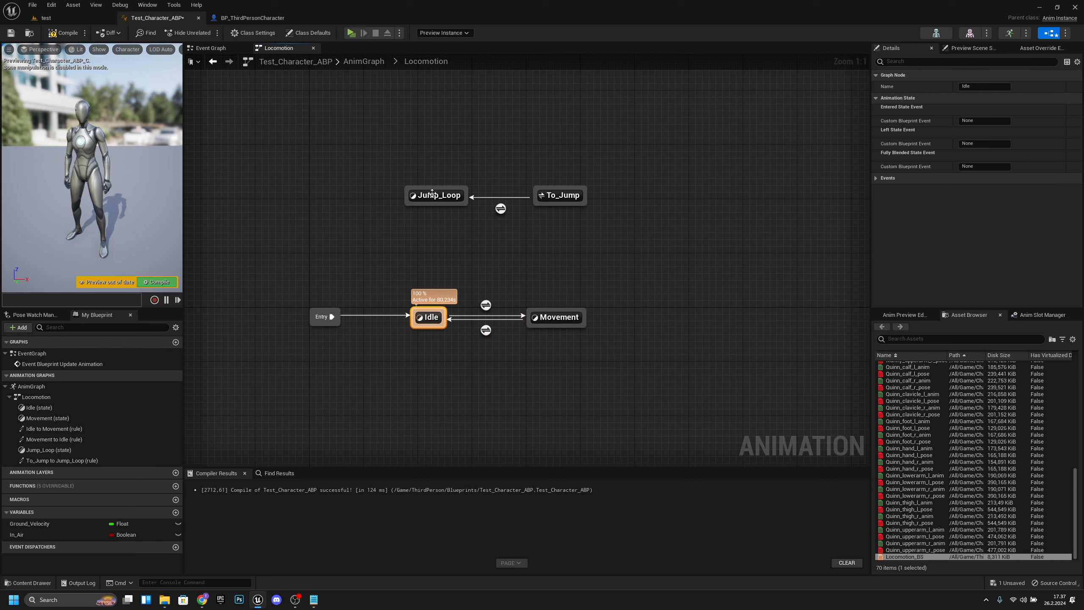
pyautogui.click(561, 195)
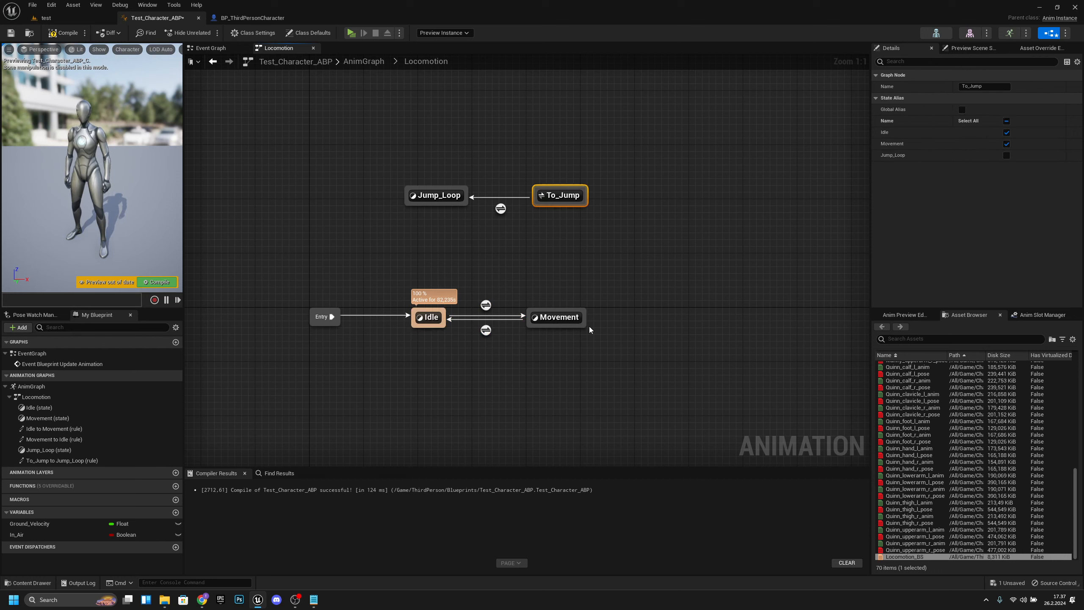
pyautogui.click(559, 269)
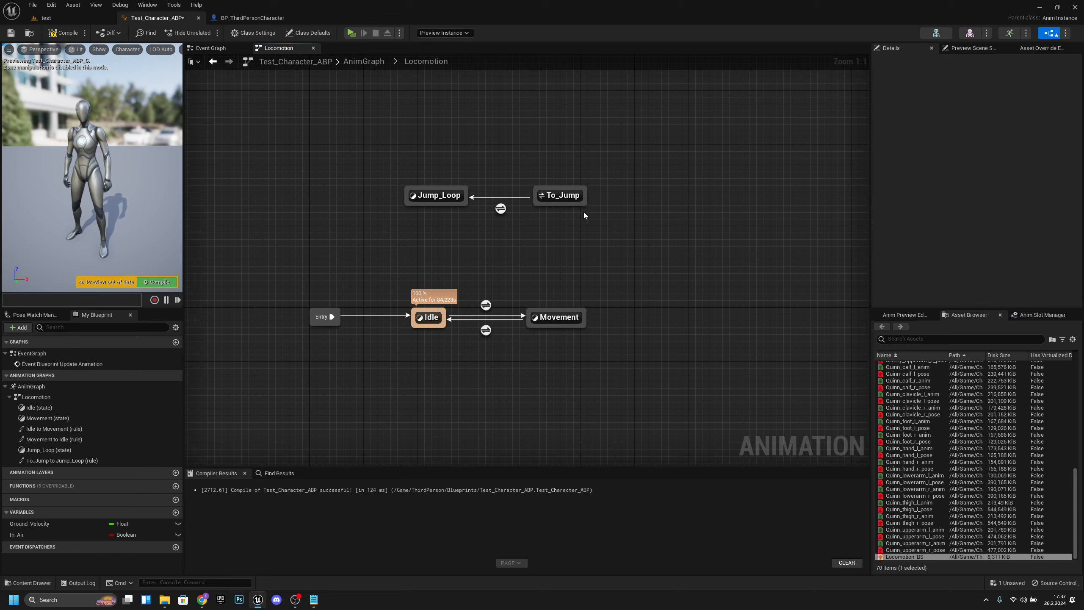
# - In the To_Jump to Jump_Loop rule, connect In_Air to Can Enter Transition, align the nodes, and compile and save
pyautogui.doubleClick(500, 209)
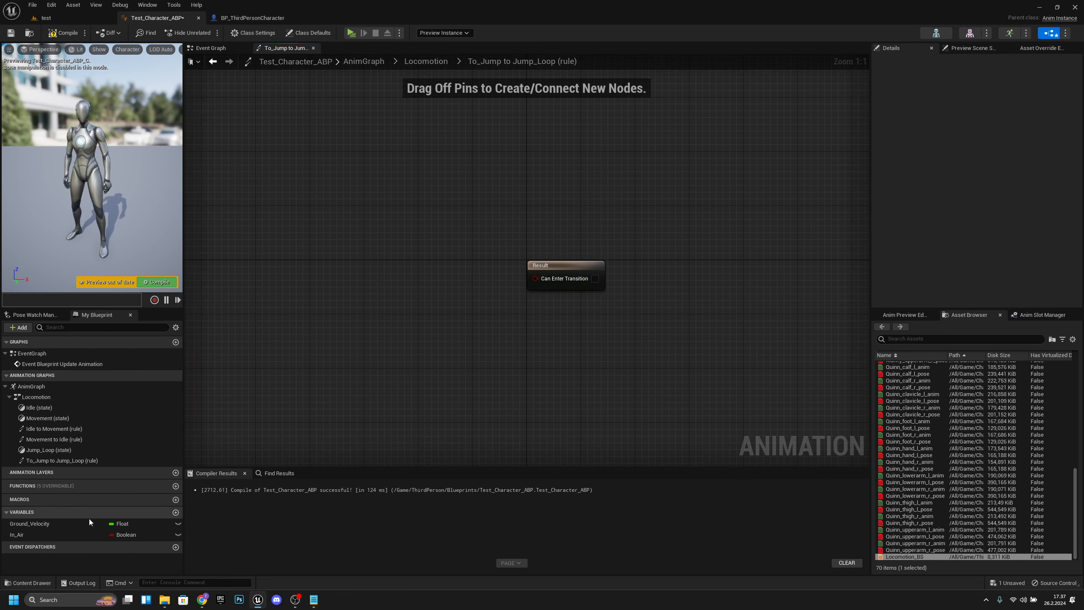
pyautogui.moveTo(65, 534); pyautogui.dragTo(514, 276)
pyautogui.click(419, 295)
pyautogui.moveTo(524, 327); pyautogui.dragTo(406, 268)
pyautogui.press('q')
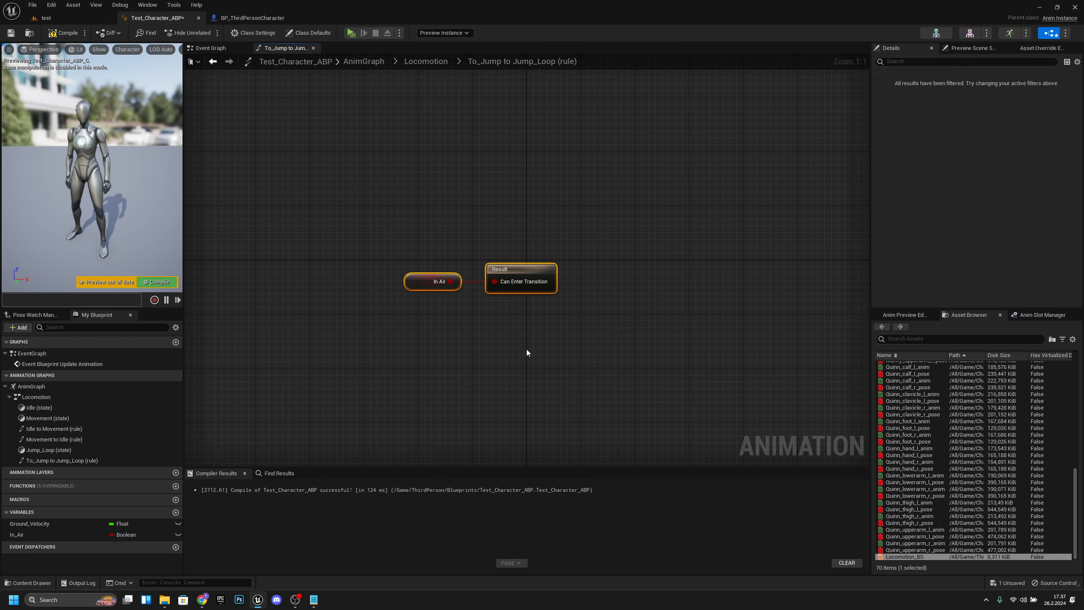
pyautogui.click(78, 36)
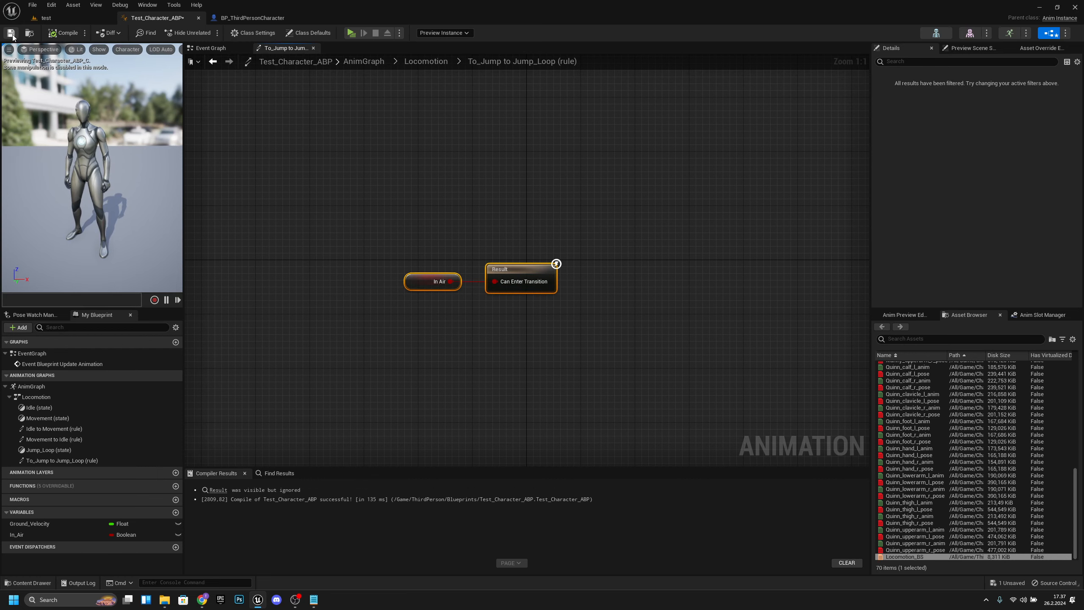
# - Add an MM_Fall_Loop sequence player inside the Jump_Loop state
pyautogui.click(425, 60)
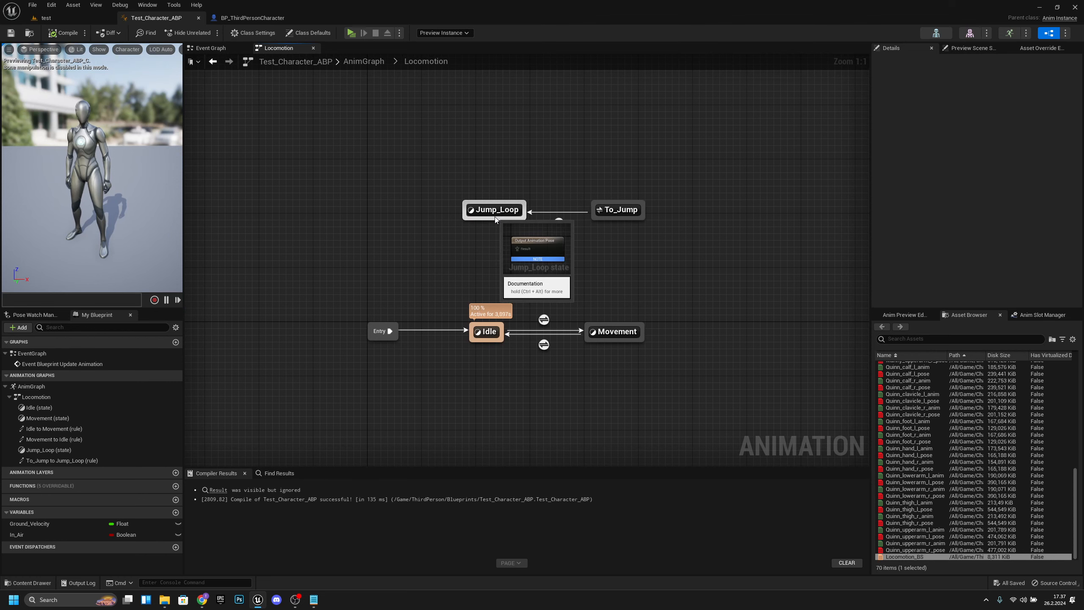
pyautogui.doubleClick(495, 215)
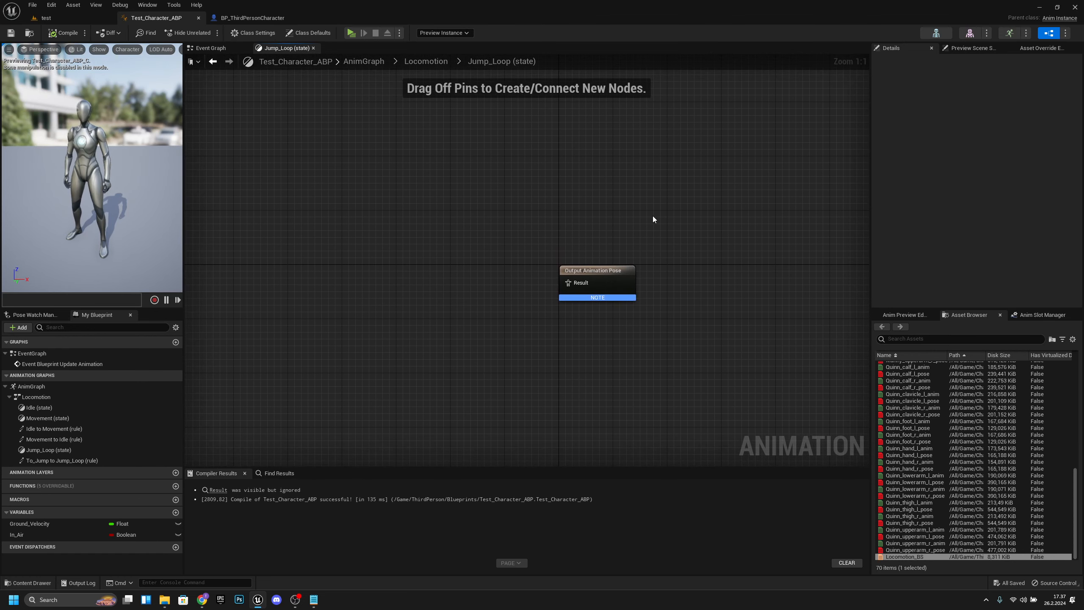
pyautogui.moveTo(716, 298); pyautogui.dragTo(729, 284, button='right')
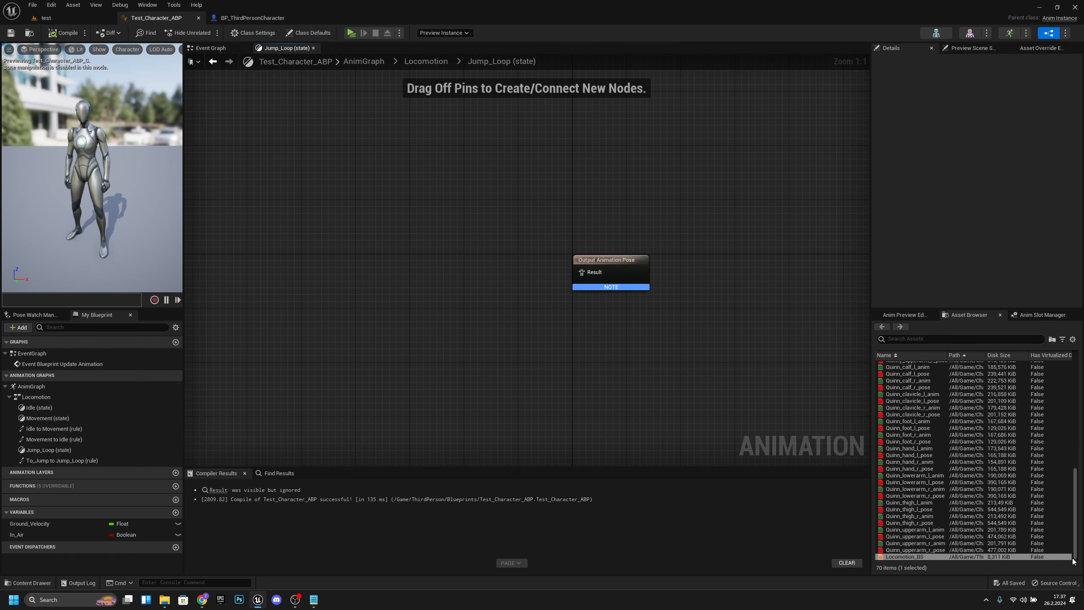
pyautogui.scroll(10, 1025, 470)
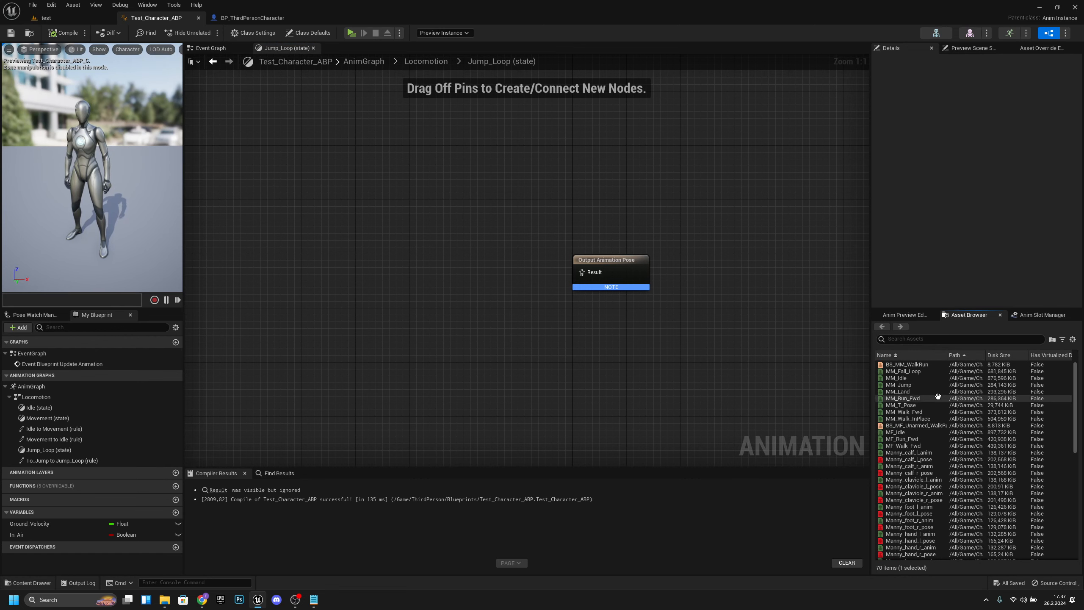
pyautogui.moveTo(911, 466)
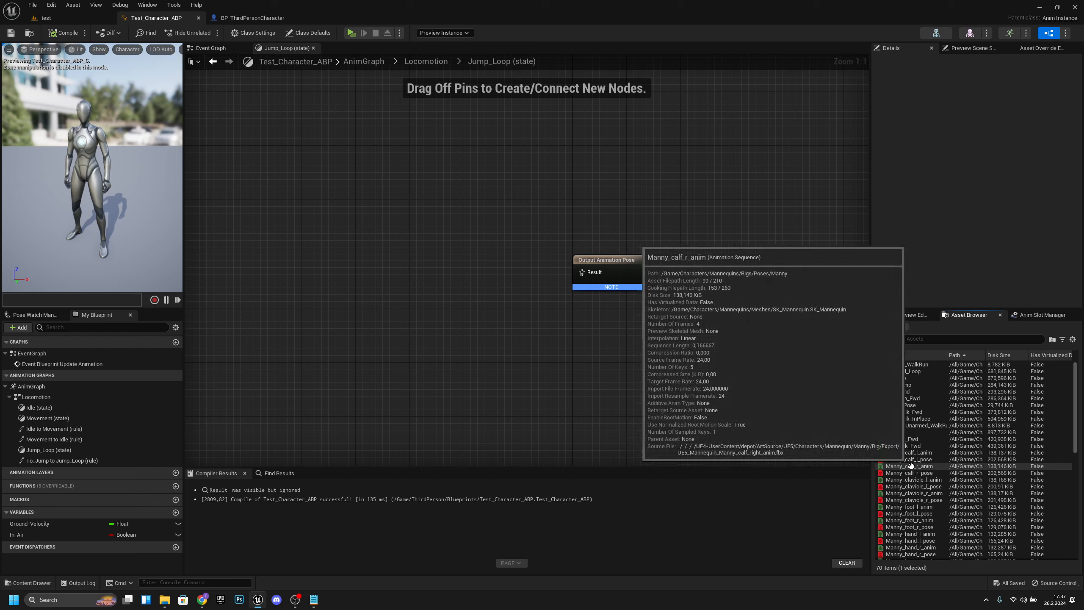
pyautogui.click(921, 371)
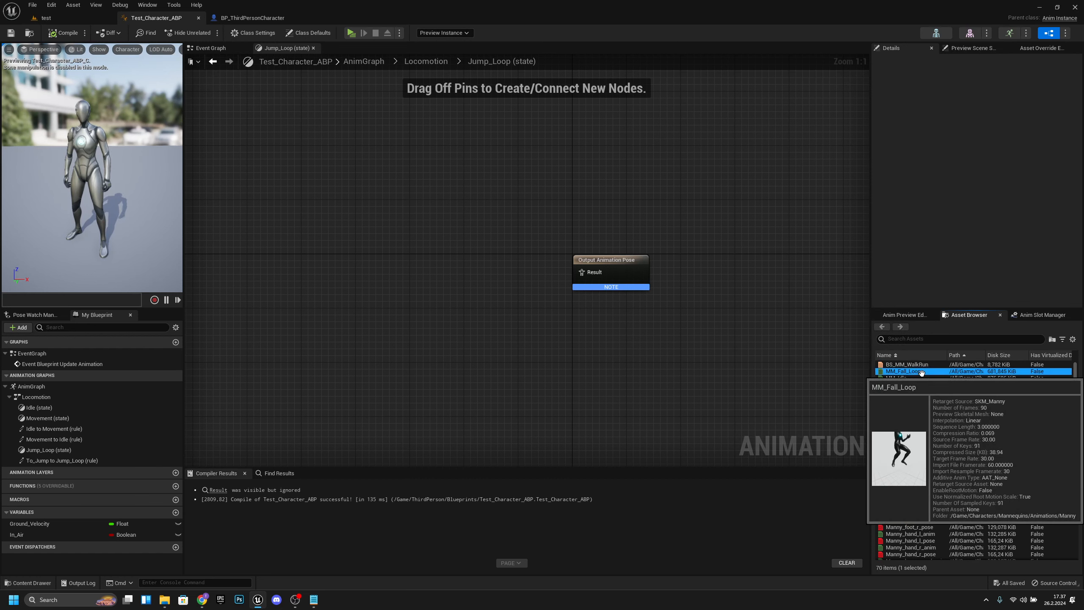
pyautogui.moveTo(921, 372); pyautogui.dragTo(457, 256)
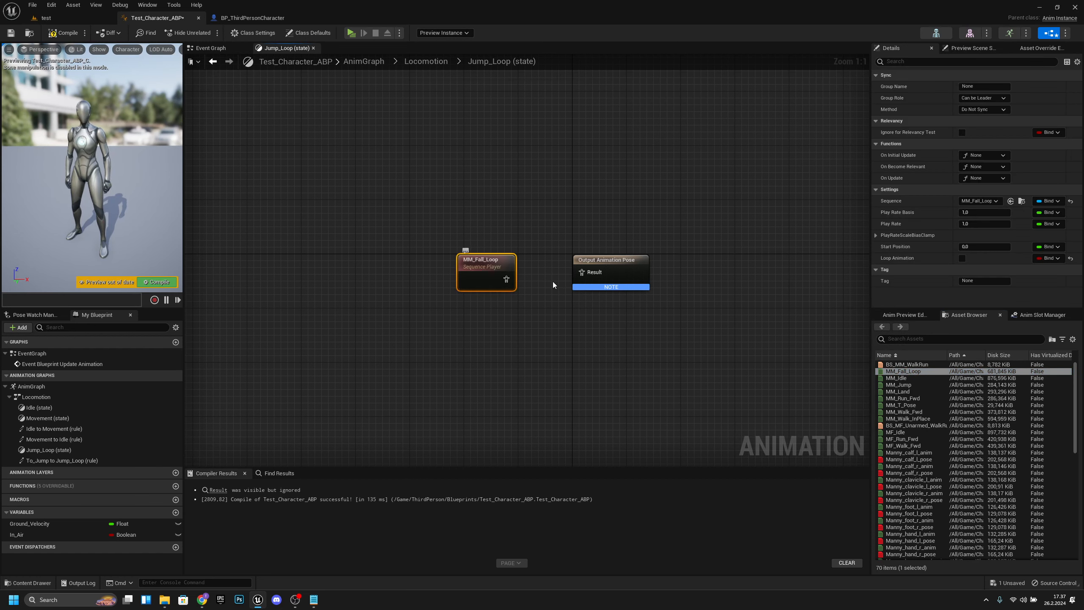
# - Enable Loop Animation on MM_Fall_Loop, connect it to Output Animation Pose, and compile and save all
pyautogui.click(963, 259)
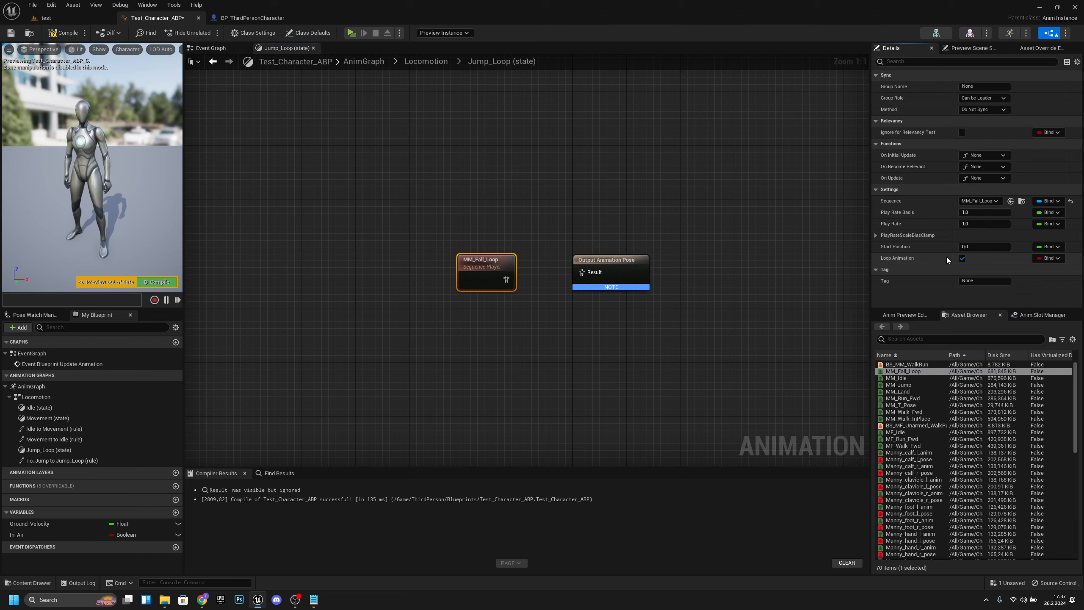
pyautogui.moveTo(596, 269); pyautogui.dragTo(582, 274)
pyautogui.click(65, 38)
pyautogui.click(32, 5)
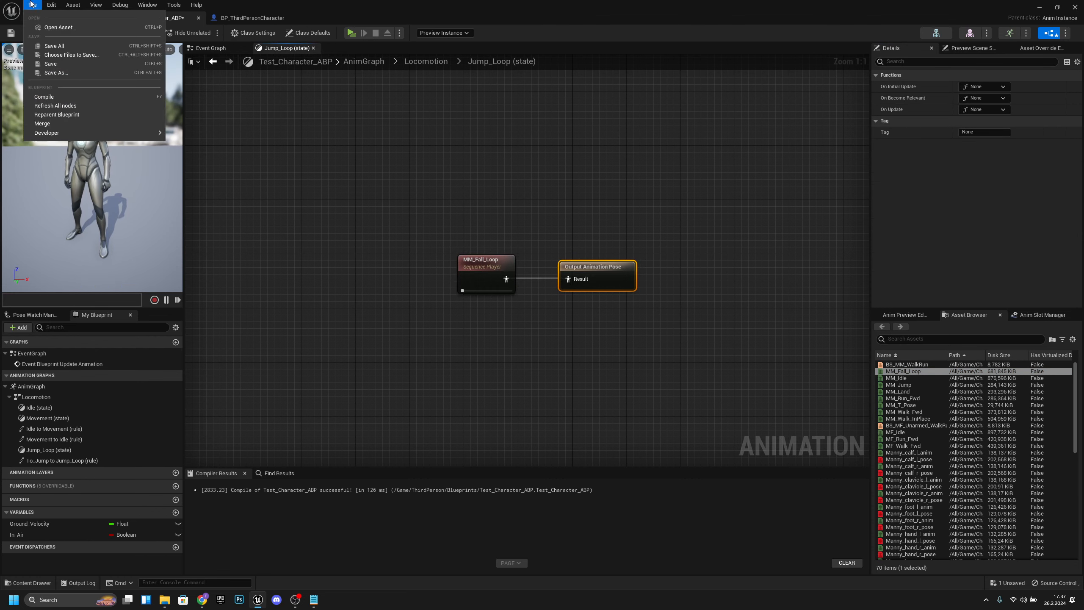
pyautogui.click(45, 43)
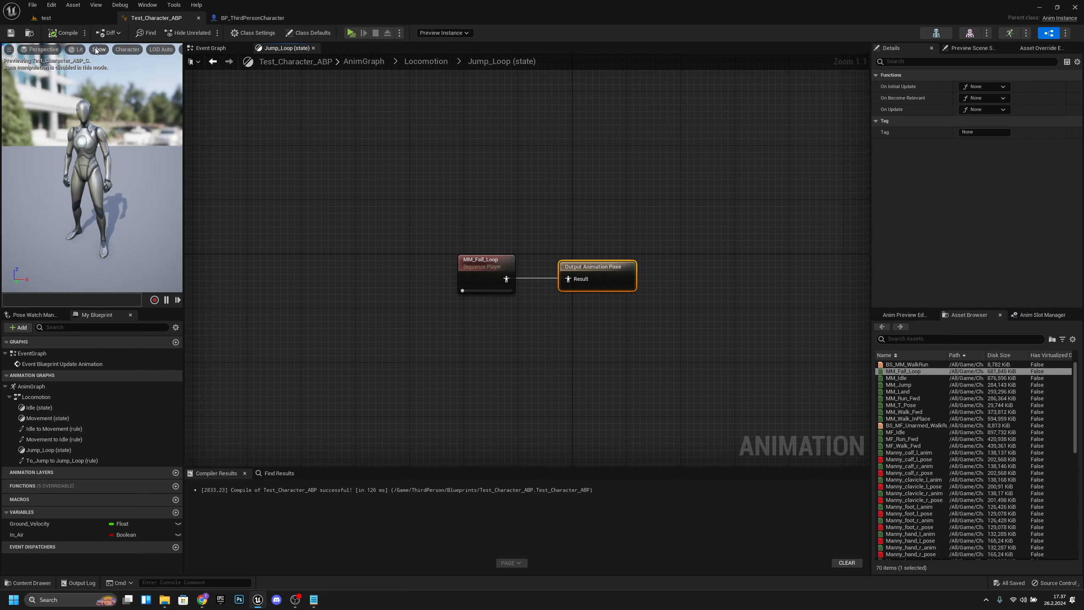
# - Create a transition from Jump_Loop to Idle and feed In_Air through a NOT Boolean node into Can Enter Transition in its rule
pyautogui.click(434, 64)
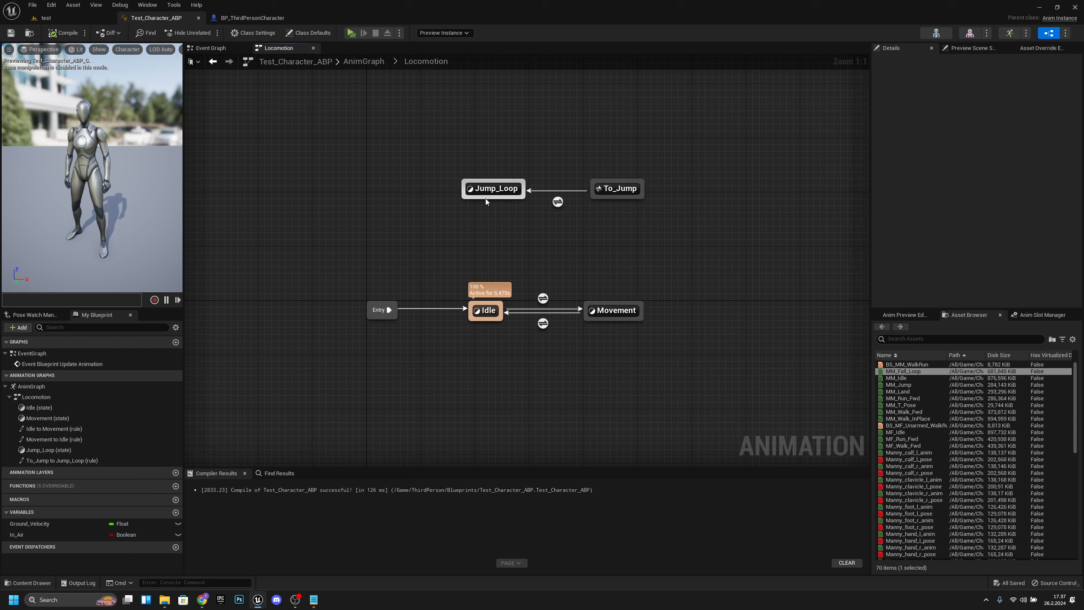
pyautogui.moveTo(484, 200); pyautogui.dragTo(486, 303)
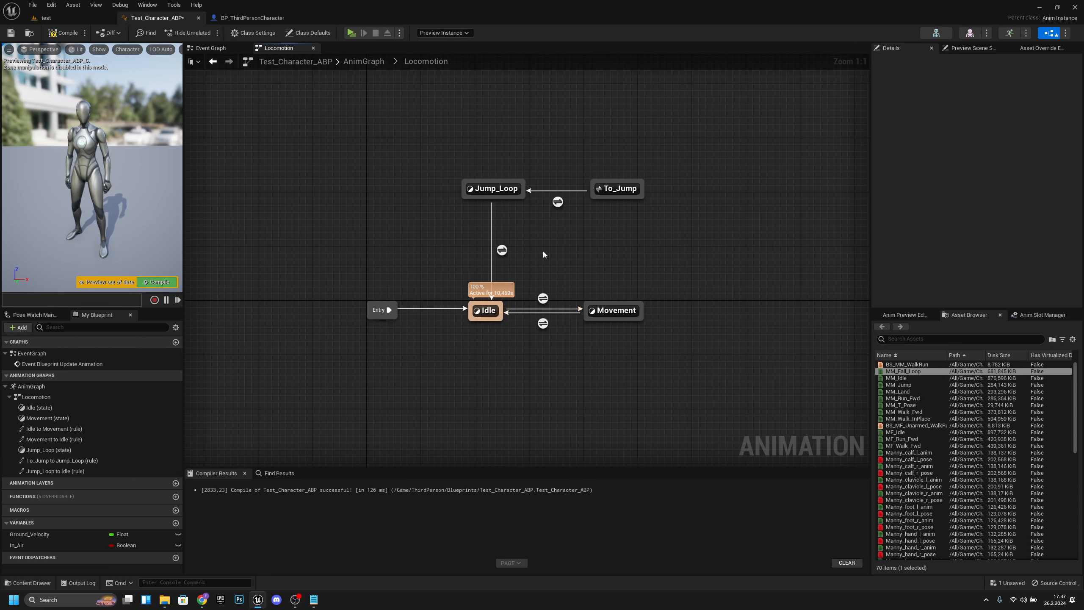
pyautogui.doubleClick(502, 250)
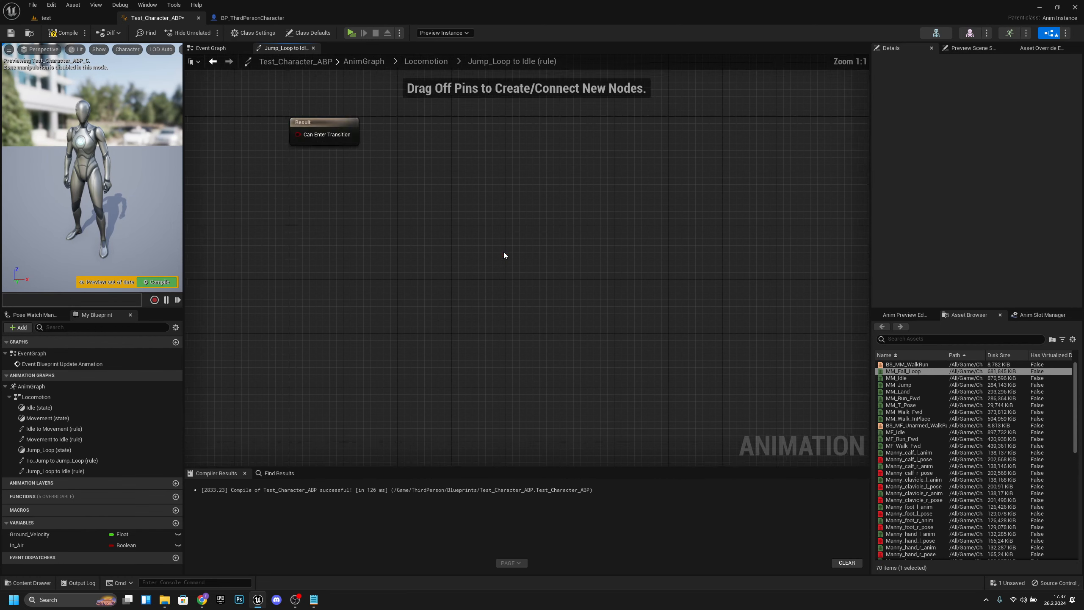
pyautogui.moveTo(43, 545); pyautogui.dragTo(548, 285)
pyautogui.click(397, 292)
pyautogui.write('not bool')
pyautogui.press('Return')
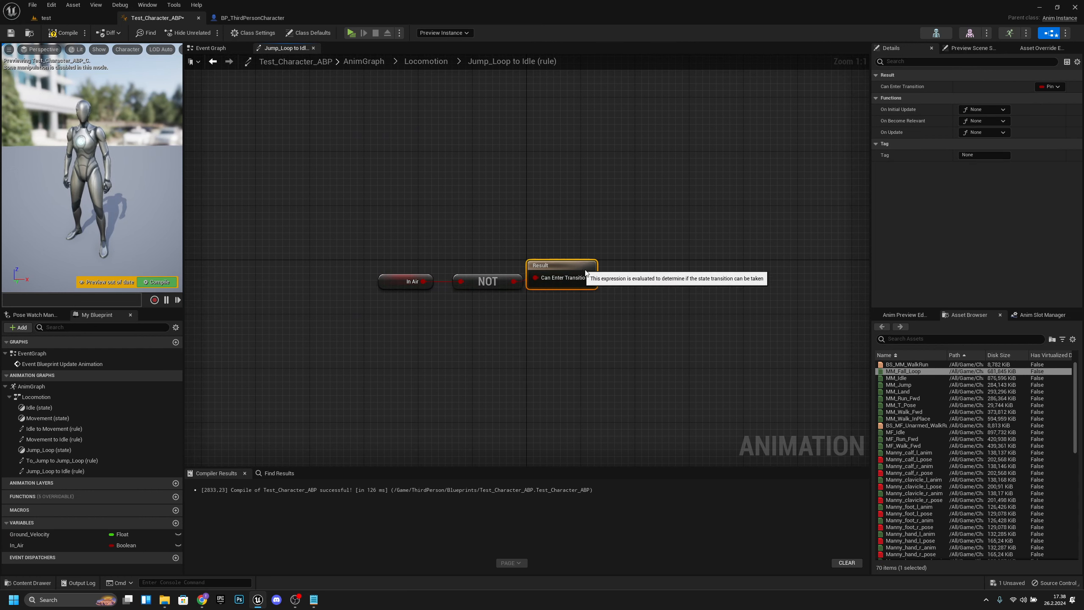
# - Align the In Air, NOT and Result nodes in the Jump_Loop to Idle rule, and compile and save the blueprint
pyautogui.click(402, 289)
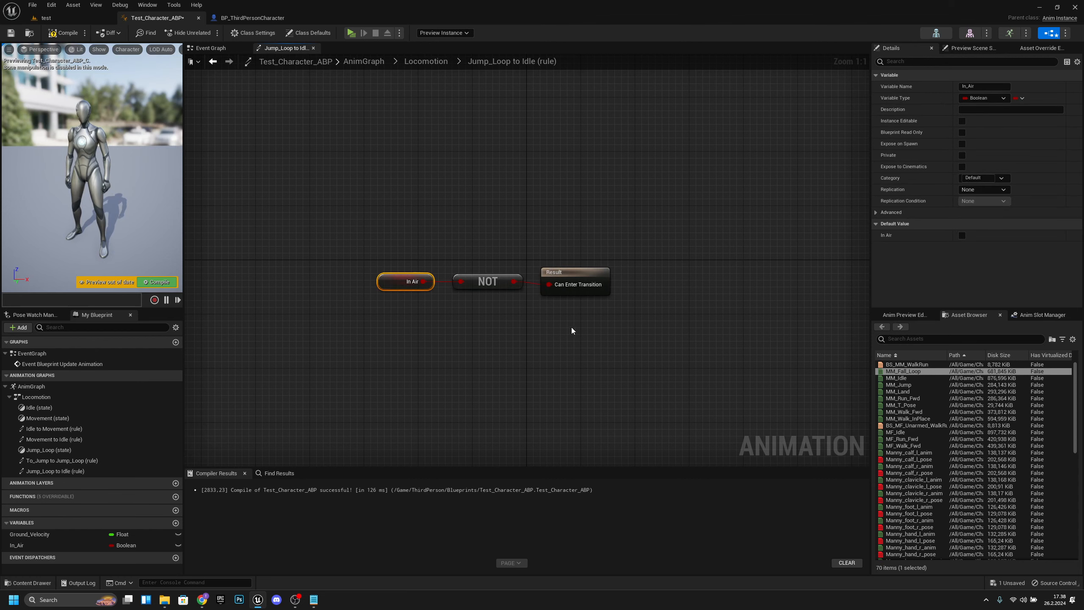
pyautogui.moveTo(571, 327); pyautogui.dragTo(361, 244)
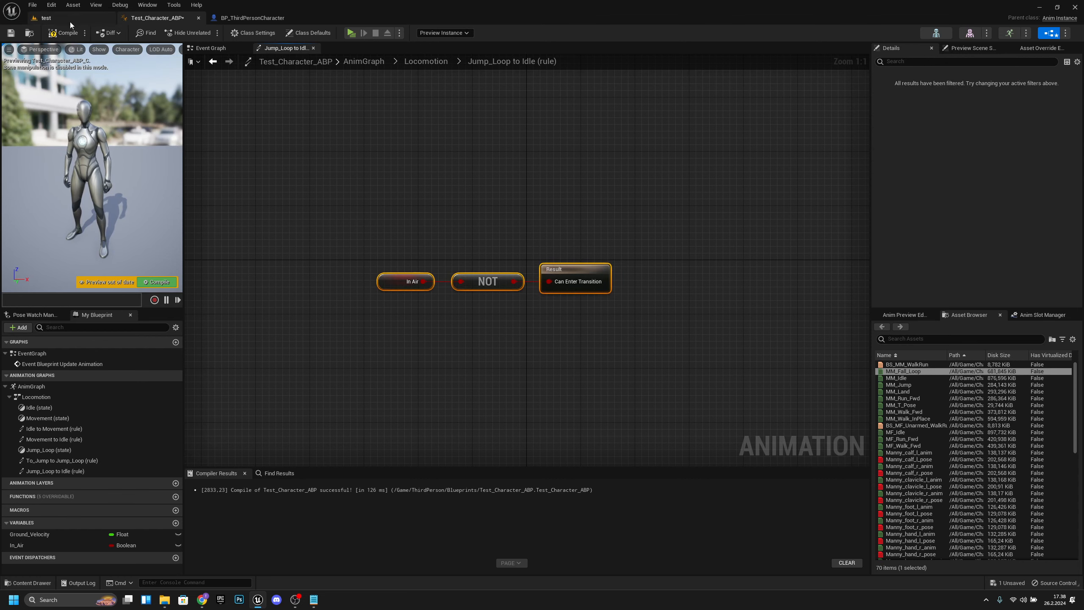
pyautogui.click(63, 33)
pyautogui.click(11, 34)
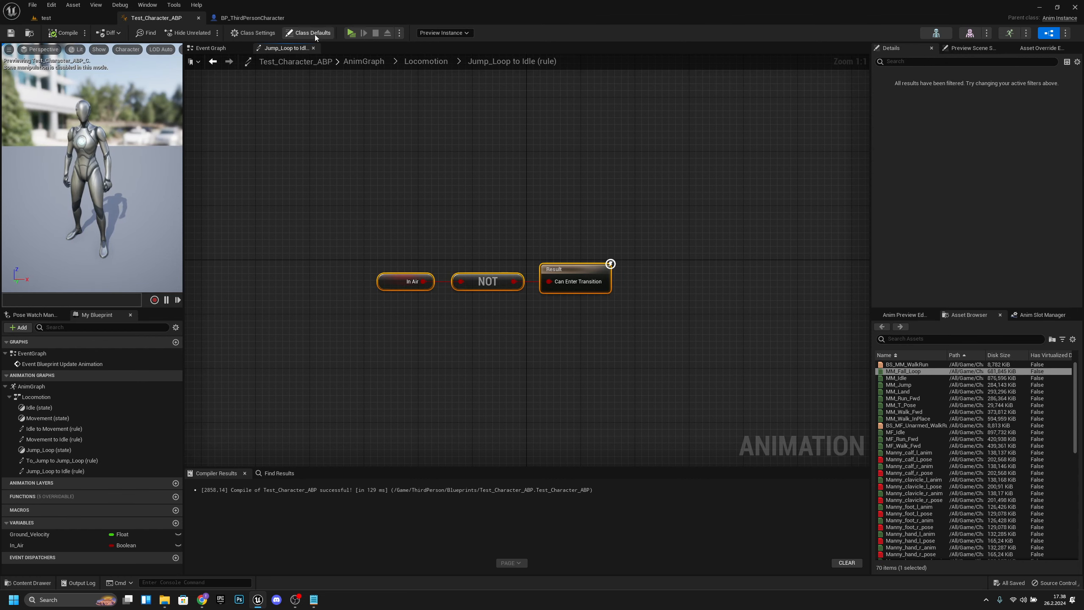
# - Return to the Locomotion state machine and playtest the character running and jumping in different directions
pyautogui.click(431, 62)
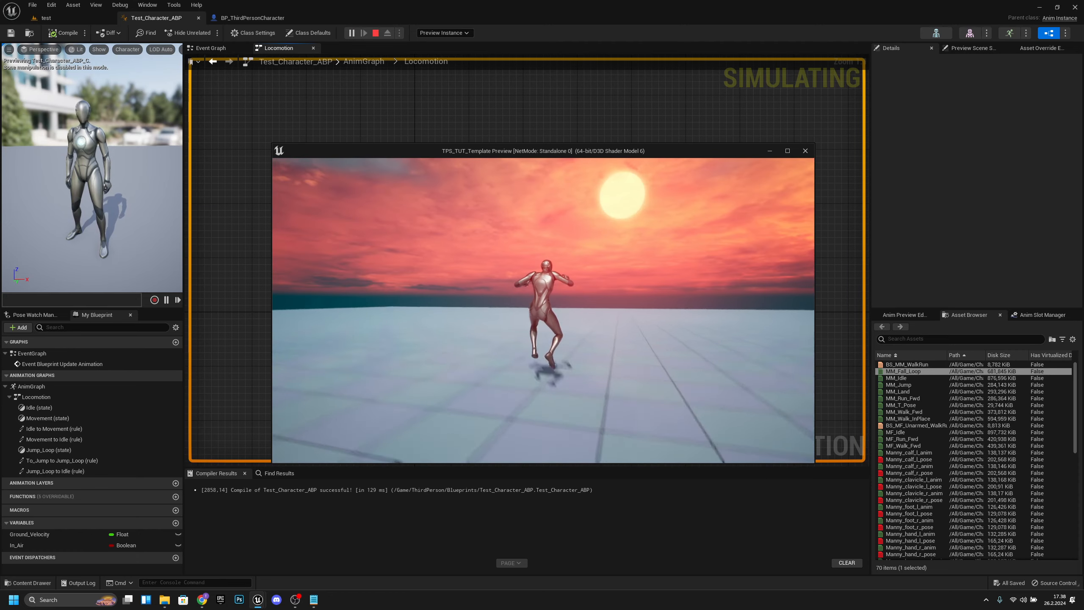
pyautogui.press('a')
pyautogui.press('s')
pyautogui.press('space')
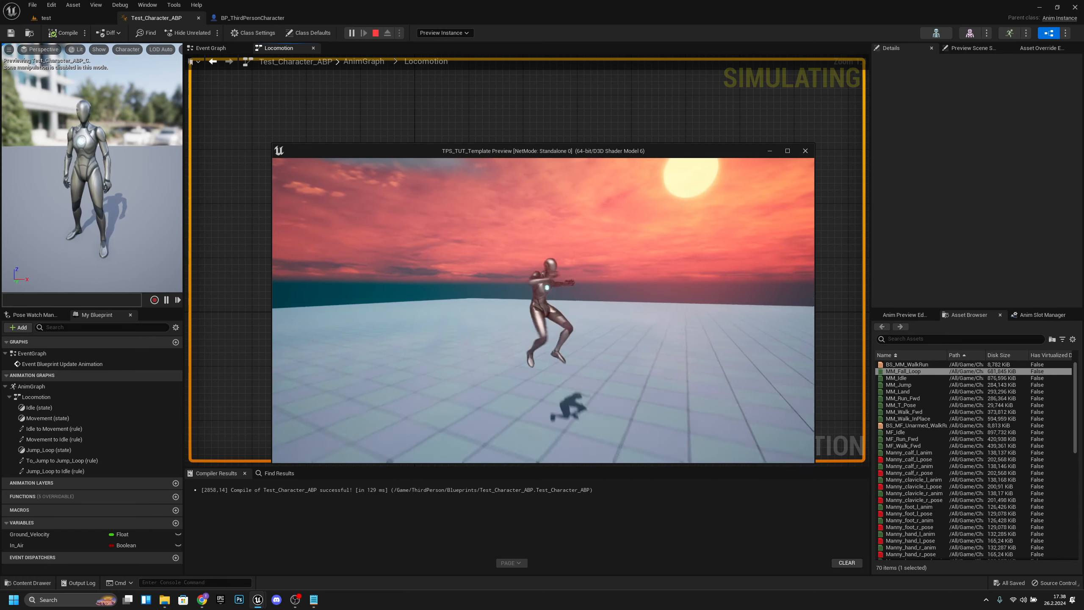
pyautogui.press('d')
pyautogui.press('w')
pyautogui.press('space')
pyautogui.press('a')
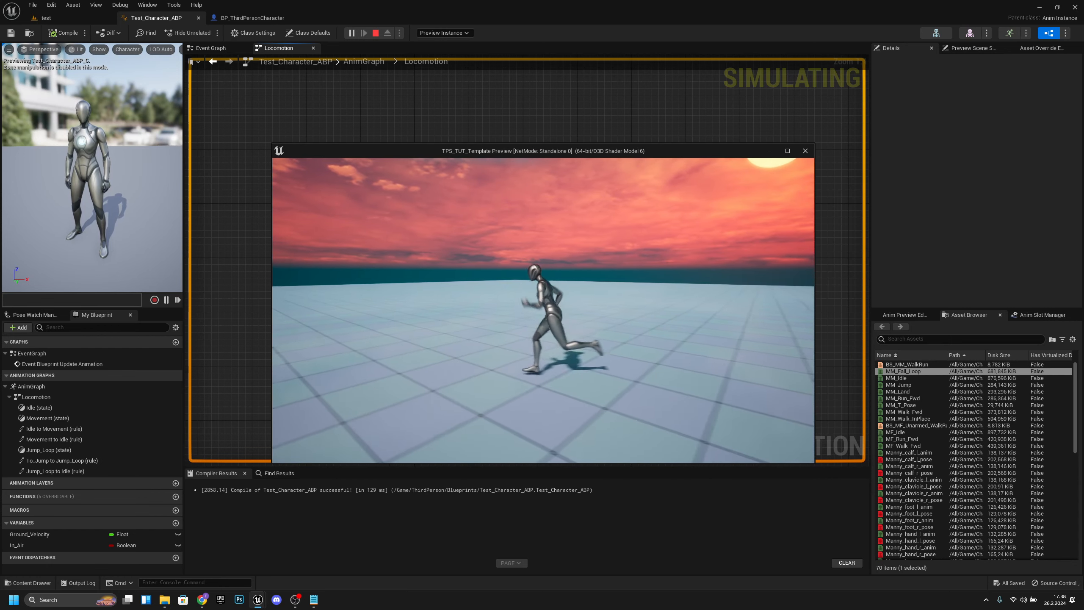
pyautogui.press('space')
pyautogui.press('s')
pyautogui.press('d')
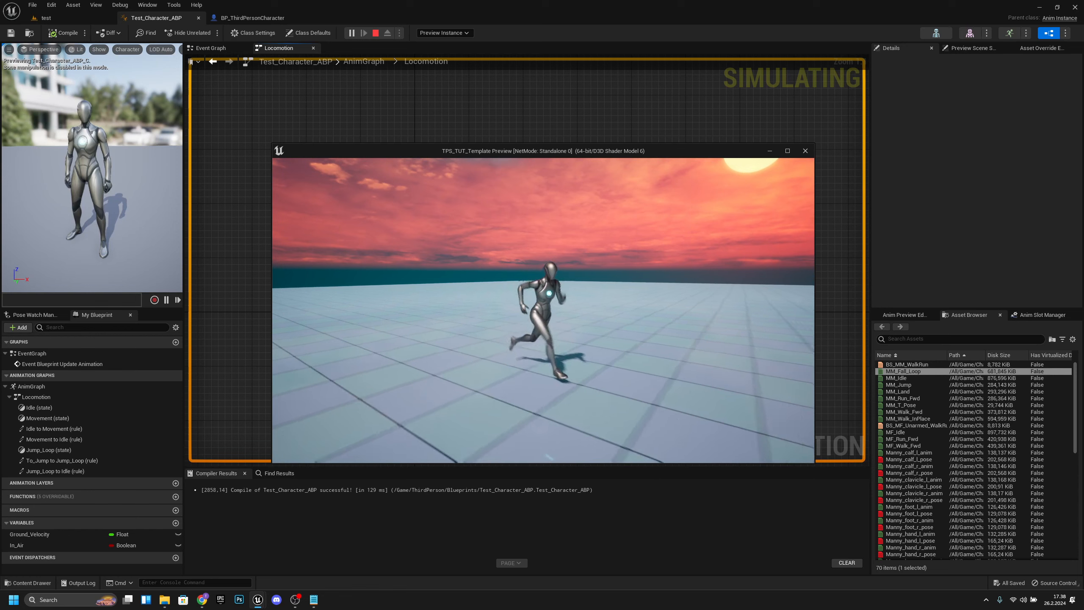
pyautogui.press('w')
pyautogui.press('a')
pyautogui.press('s')
pyautogui.press('d')
pyautogui.press('w')
pyautogui.press('space')
pyautogui.press('s')
pyautogui.press('d')
pyautogui.press('a')
pyautogui.press('d')
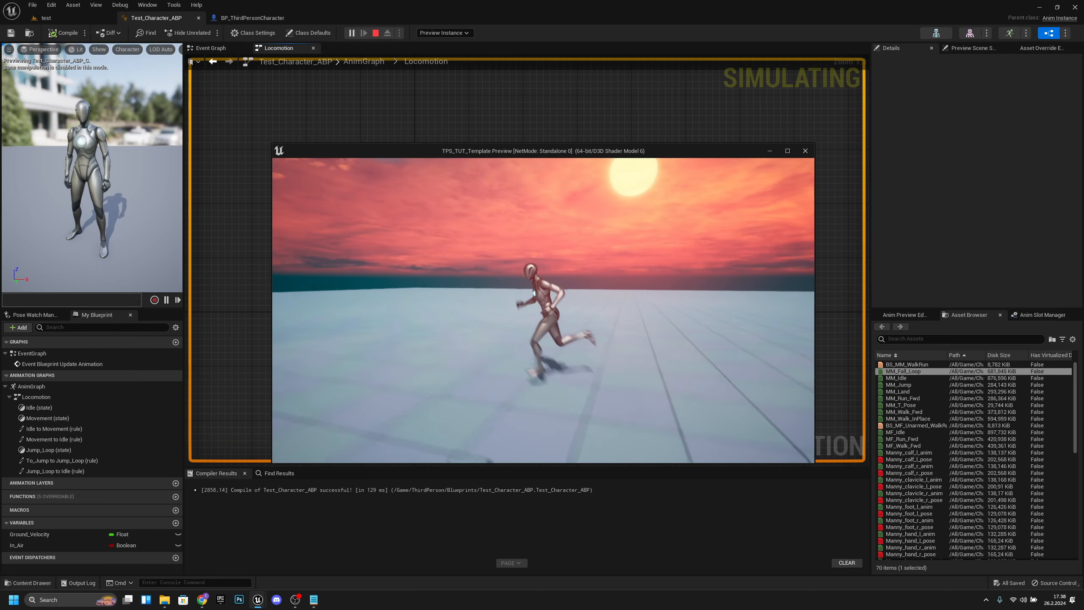
pyautogui.press('space')
pyautogui.press('s')
pyautogui.press('d')
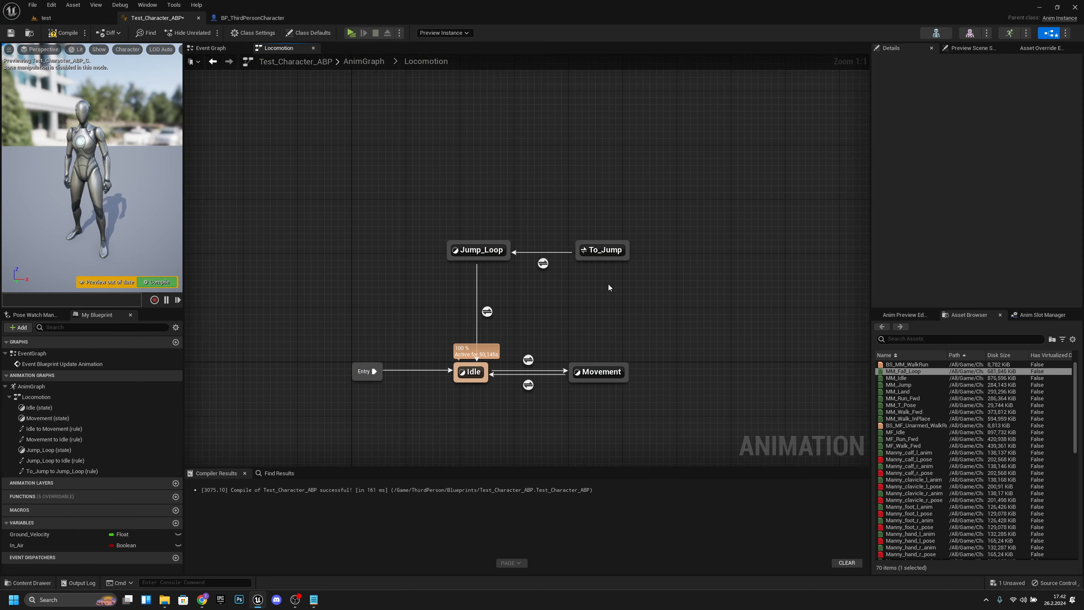
# - Add a state named Jumping from To_Jump, create a transition from Jumping to Jump_Loop, and place it above the two nodes
pyautogui.moveTo(600, 258); pyautogui.dragTo(538, 206)
pyautogui.click(567, 229)
pyautogui.click(550, 200)
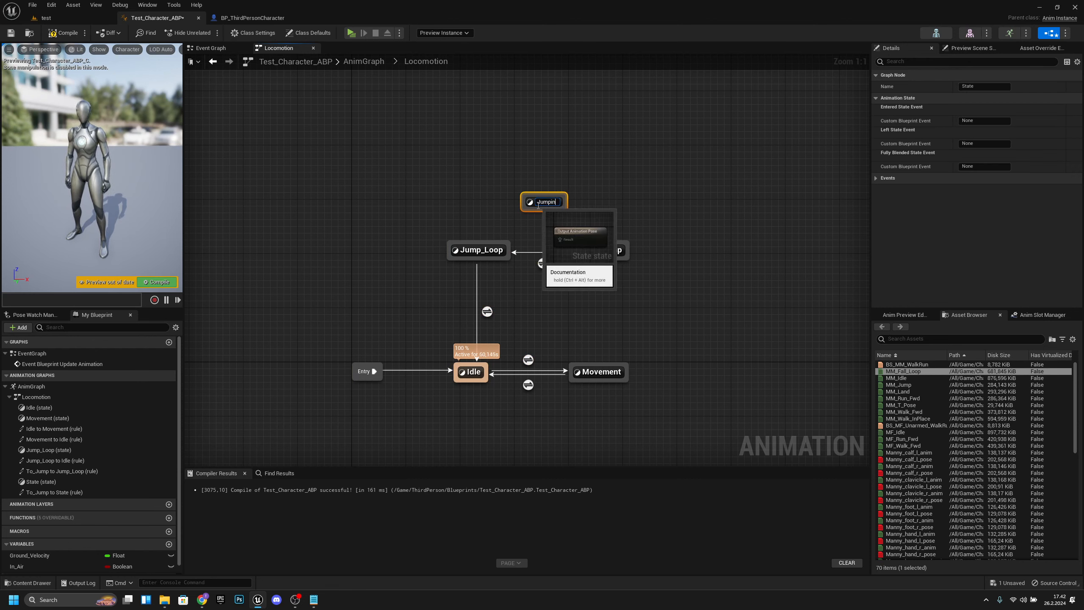
pyautogui.write('g')
pyautogui.press('Return')
pyautogui.moveTo(522, 215); pyautogui.dragTo(506, 247)
pyautogui.moveTo(557, 200); pyautogui.dragTo(550, 193)
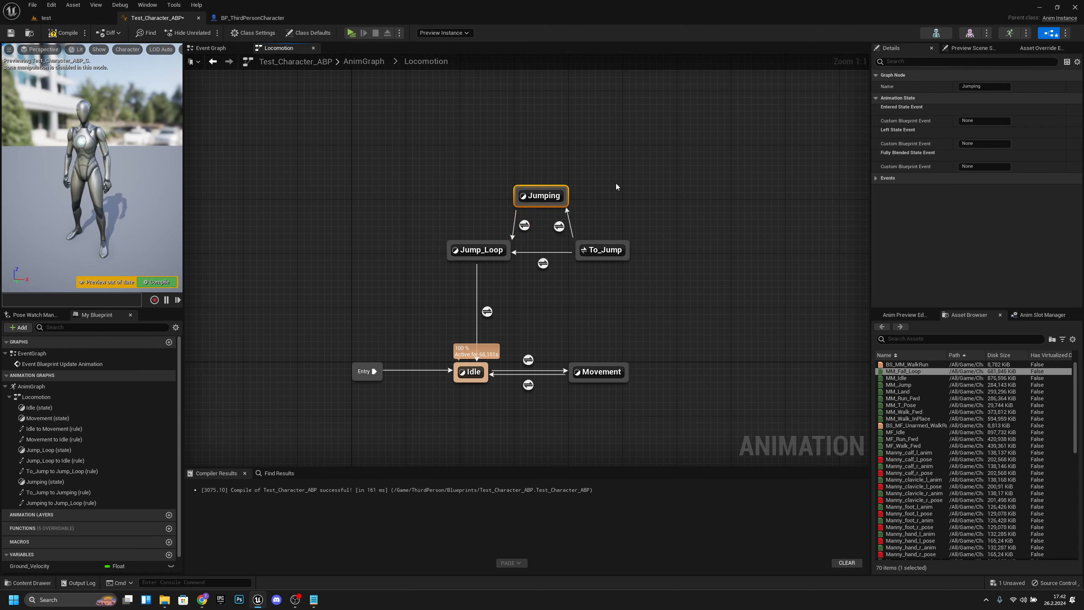
pyautogui.moveTo(616, 184); pyautogui.dragTo(585, 205, button='right')
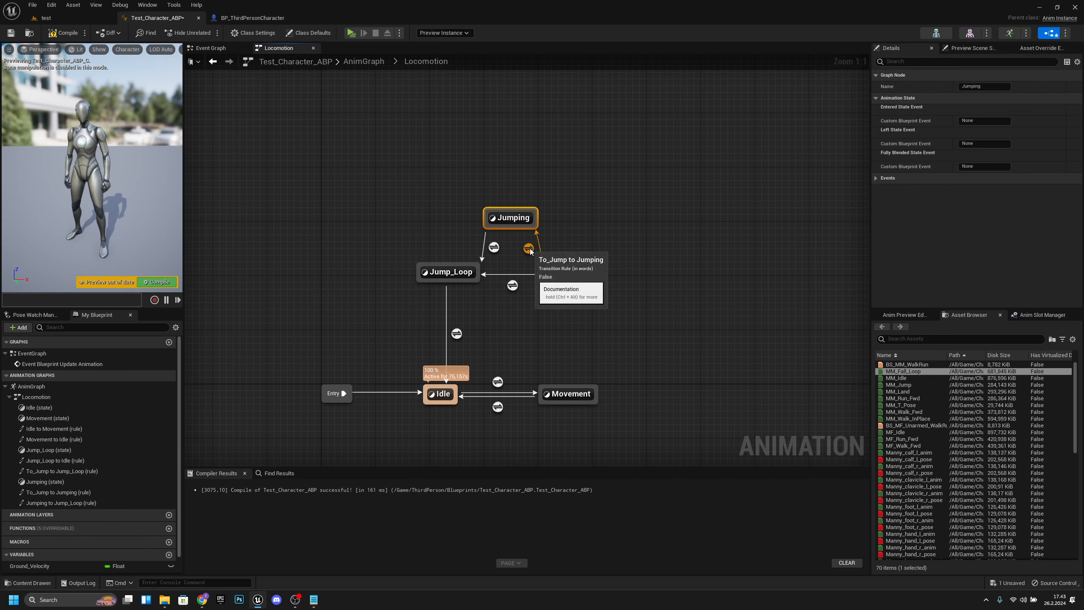
# - In the Event Graph, move the Is Falling and SET In Air nodes farther from SET Ground Velocity to make room
pyautogui.click(211, 48)
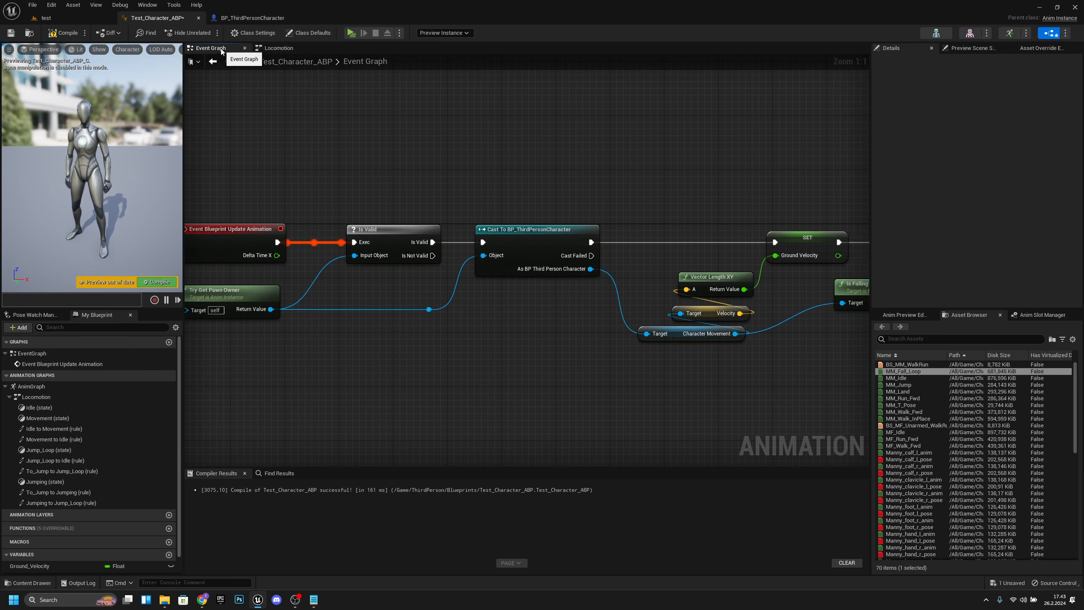
pyautogui.moveTo(595, 301); pyautogui.dragTo(455, 276, button='right')
pyautogui.moveTo(604, 320); pyautogui.dragTo(458, 322, button='right')
pyautogui.moveTo(695, 334); pyautogui.dragTo(557, 231)
pyautogui.moveTo(520, 277); pyautogui.dragTo(636, 276)
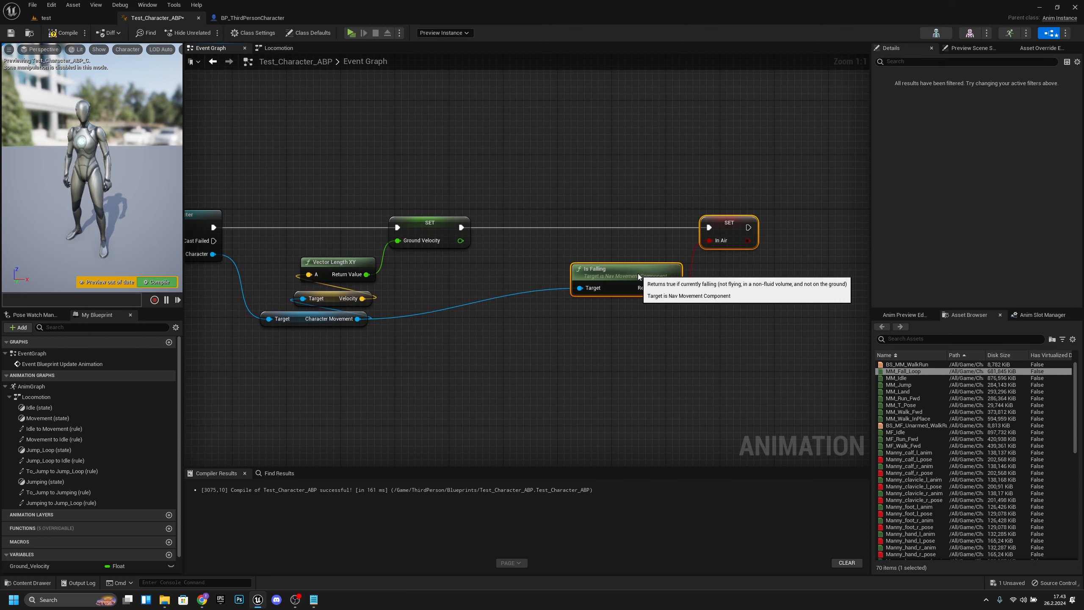
# - Add a Break Vector node fed by the Velocity output of the character movement
pyautogui.moveTo(362, 299); pyautogui.dragTo(417, 282)
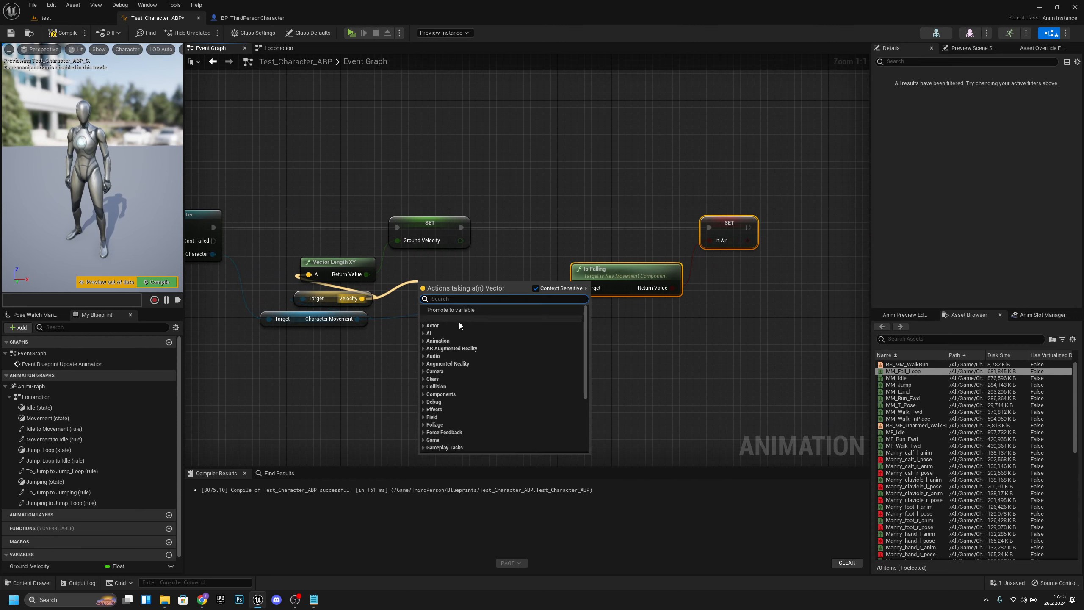
pyautogui.write('p')
pyautogui.press('BackSpace')
pyautogui.write('break')
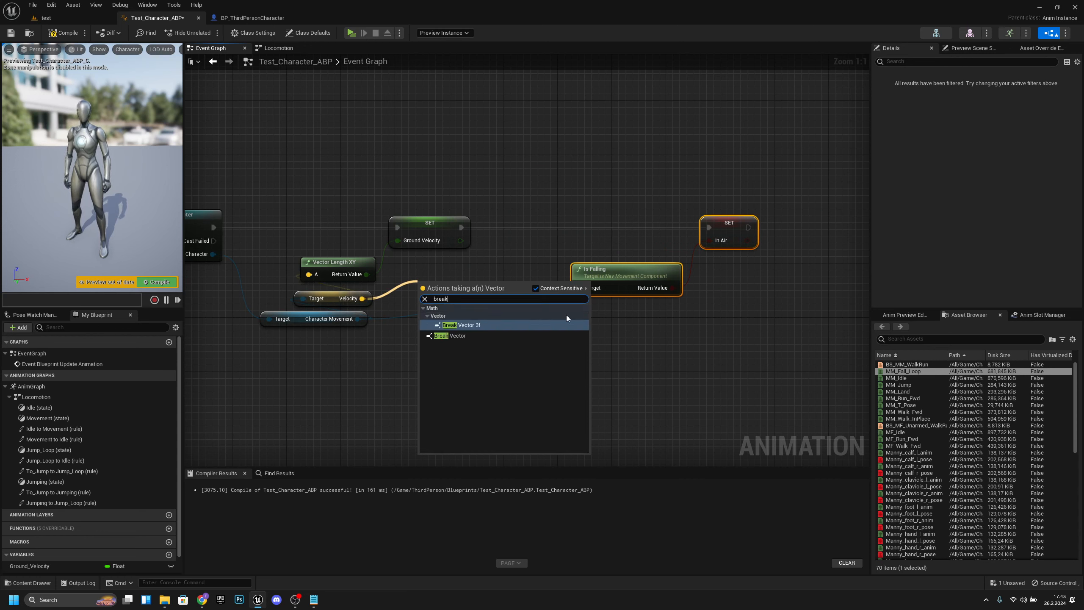
pyautogui.click(471, 335)
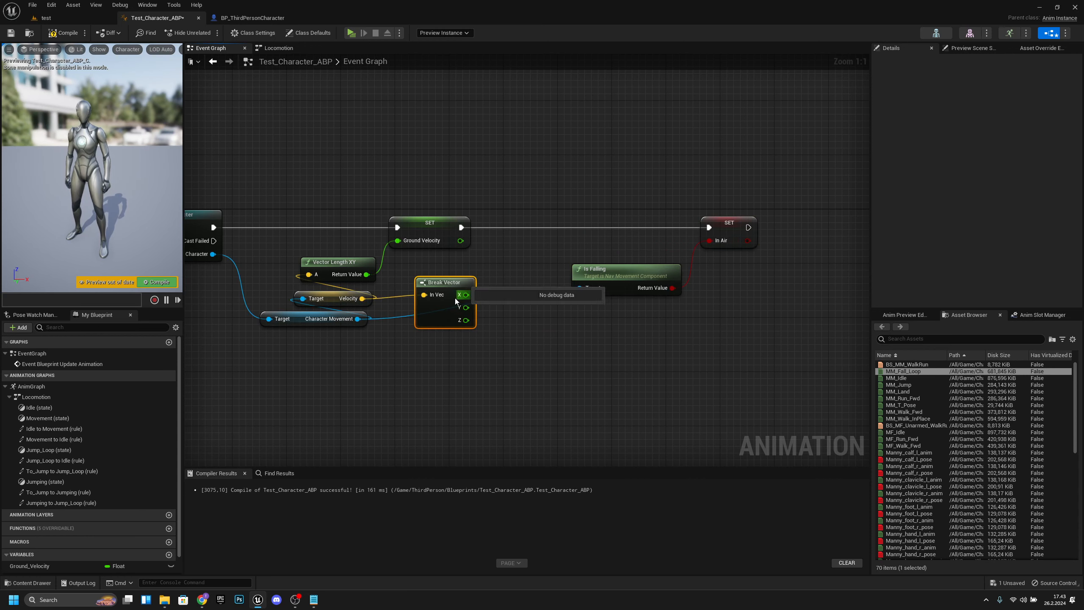
# - Rearrange the Break Vector, Velocity, Character Movement and Is Falling nodes so their wires no longer overlap
pyautogui.moveTo(363, 350)
pyautogui.mouseDown()
pyautogui.moveTo(303, 299)
pyautogui.moveTo(332, 308)
pyautogui.moveTo(344, 342)
pyautogui.mouseUp()
pyautogui.click(354, 353)
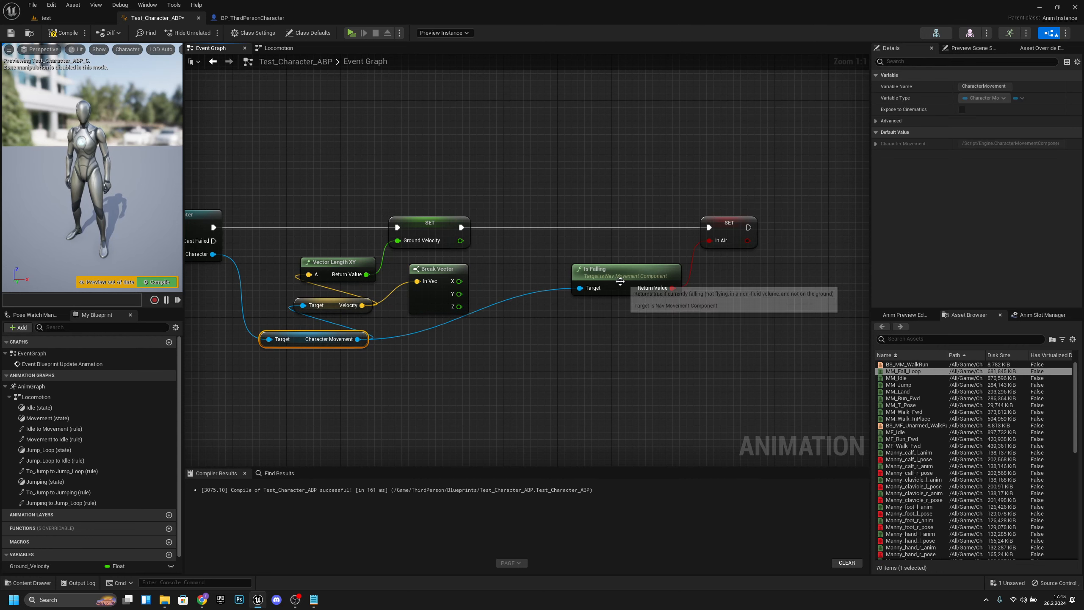
pyautogui.moveTo(620, 282); pyautogui.dragTo(620, 337)
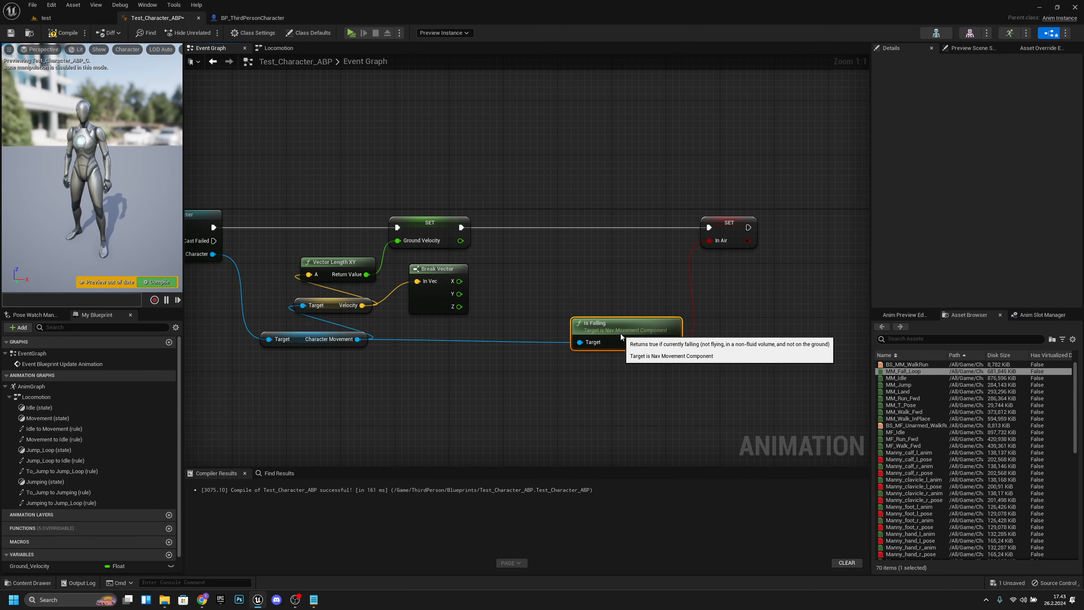
# - Promote the Break Vector's Z output to a variable and wire its SET node between SET Ground Velocity and SET In Air
pyautogui.moveTo(459, 306); pyautogui.dragTo(494, 292)
pyautogui.moveTo(522, 250); pyautogui.dragTo(546, 224)
pyautogui.click(555, 277)
pyautogui.moveTo(461, 227); pyautogui.dragTo(709, 229)
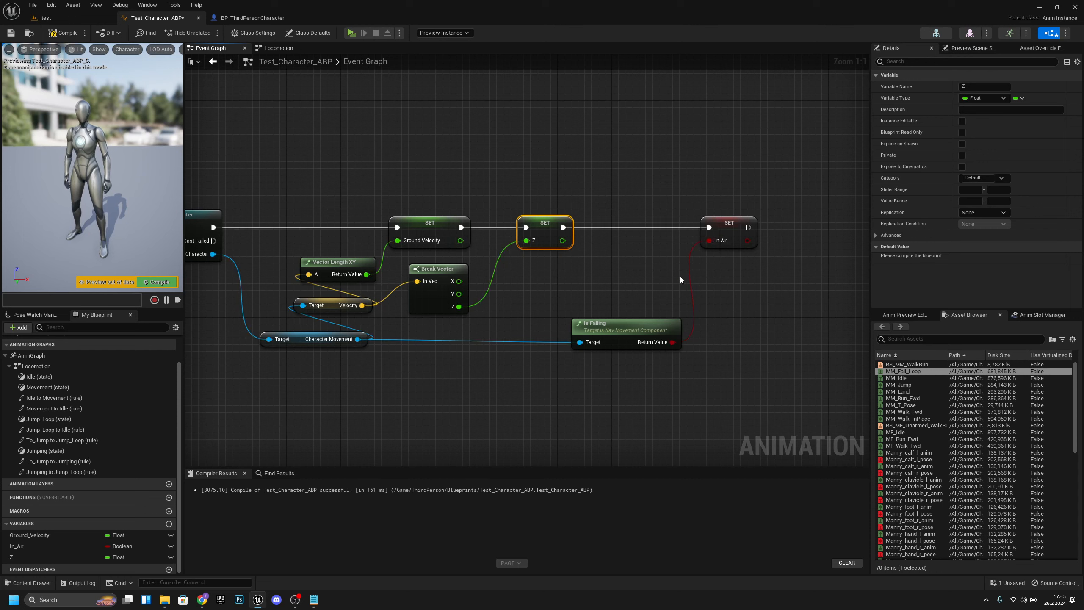
# - Rename the Z variable to Z_Velocity and place it between Ground_Velocity and In_Air in the variable order
pyautogui.click(59, 558)
pyautogui.click(58, 558)
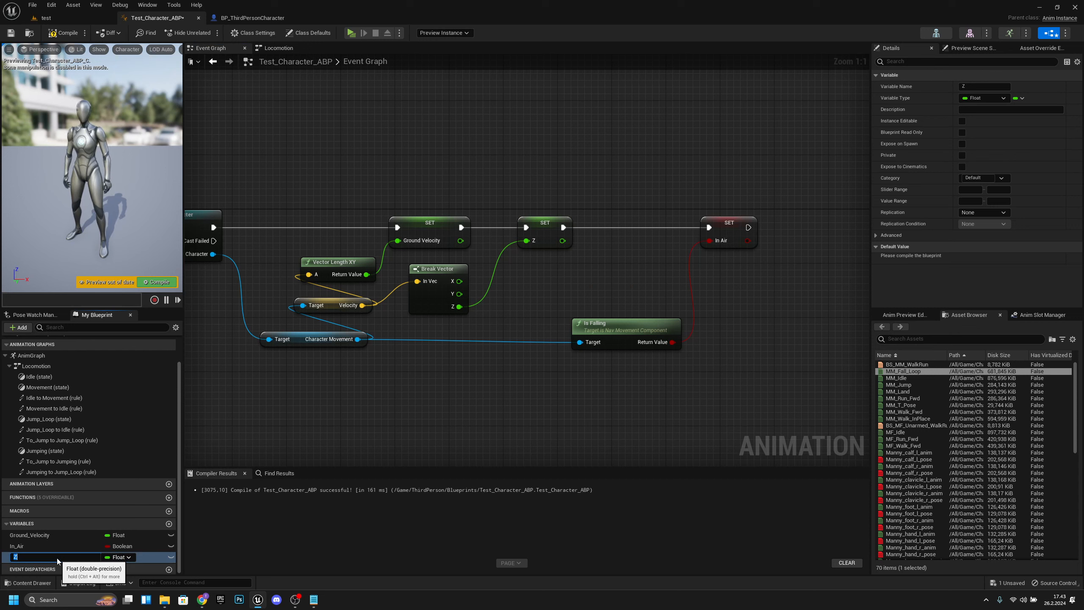
pyautogui.click(56, 556)
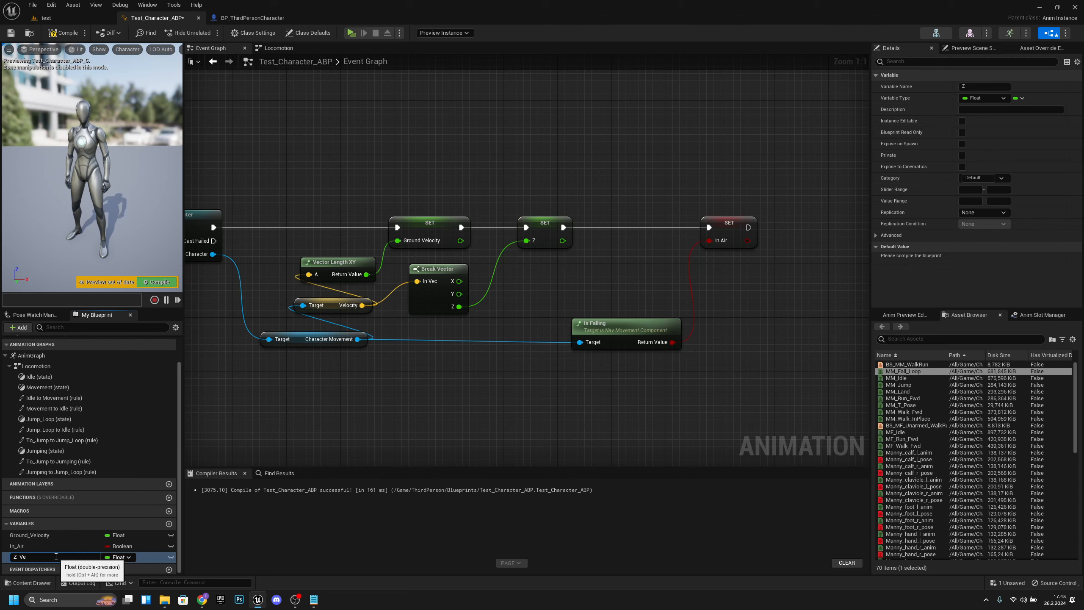
pyautogui.press('Return')
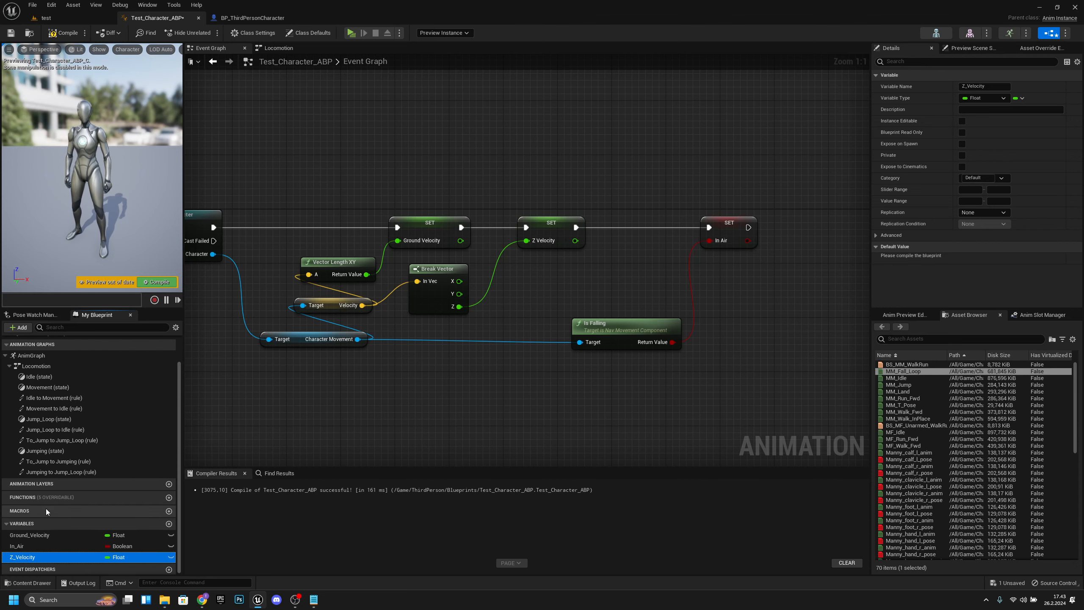
pyautogui.moveTo(33, 565); pyautogui.dragTo(24, 549)
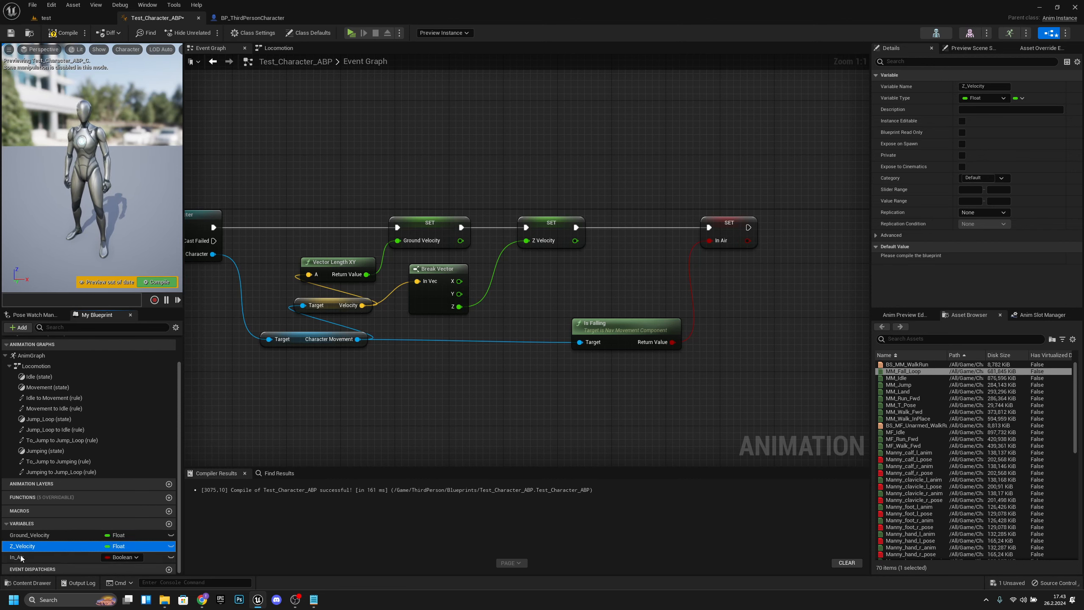
pyautogui.click(24, 547)
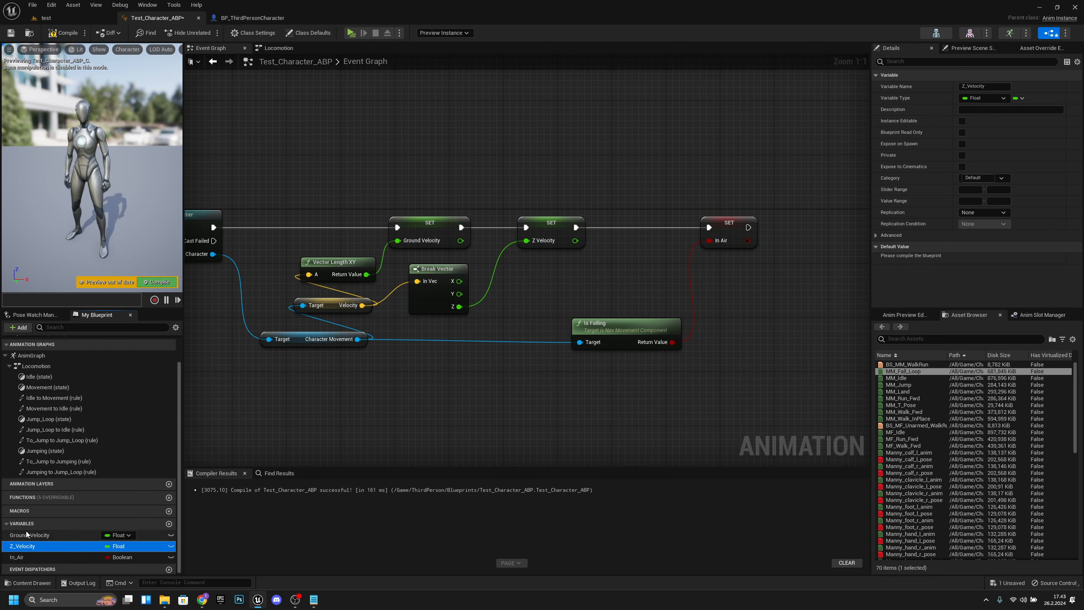
# - Compile and save the Test_Character_ABP animation blueprint
pyautogui.click(69, 34)
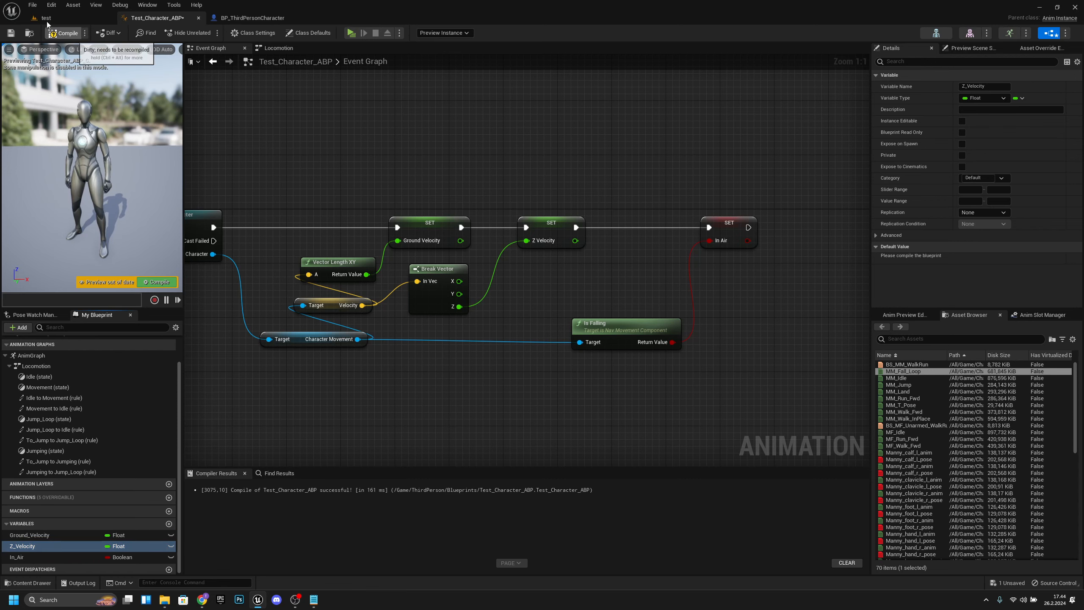
pyautogui.click(33, 5)
pyautogui.click(59, 46)
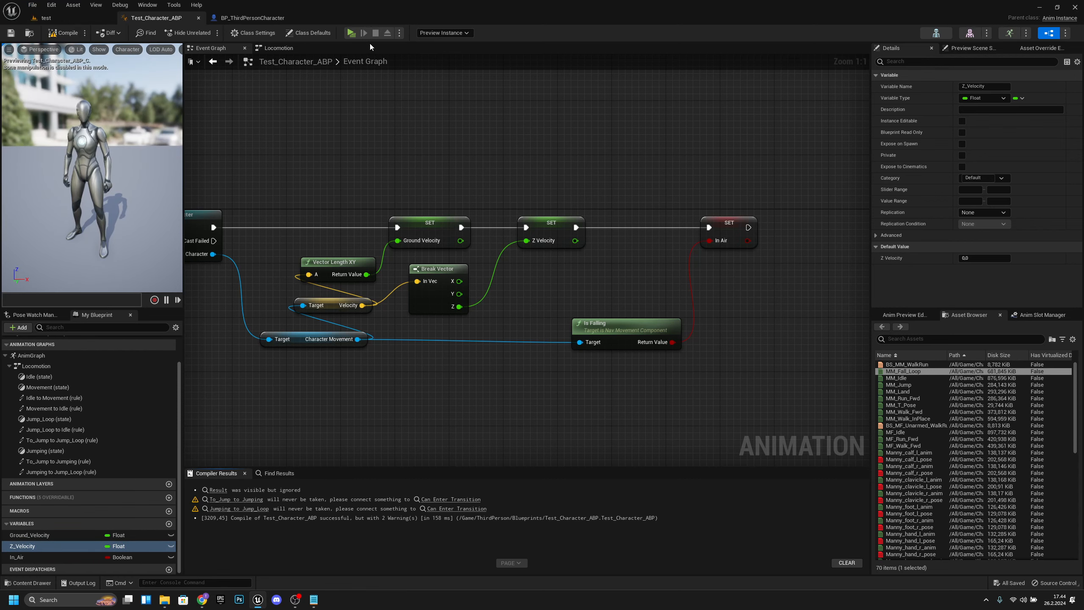
# - In the To_Jump to Jumping transition rule, feed the In_Air variable through an AND Boolean node into Can Enter Transition
pyautogui.click(283, 47)
pyautogui.doubleClick(528, 250)
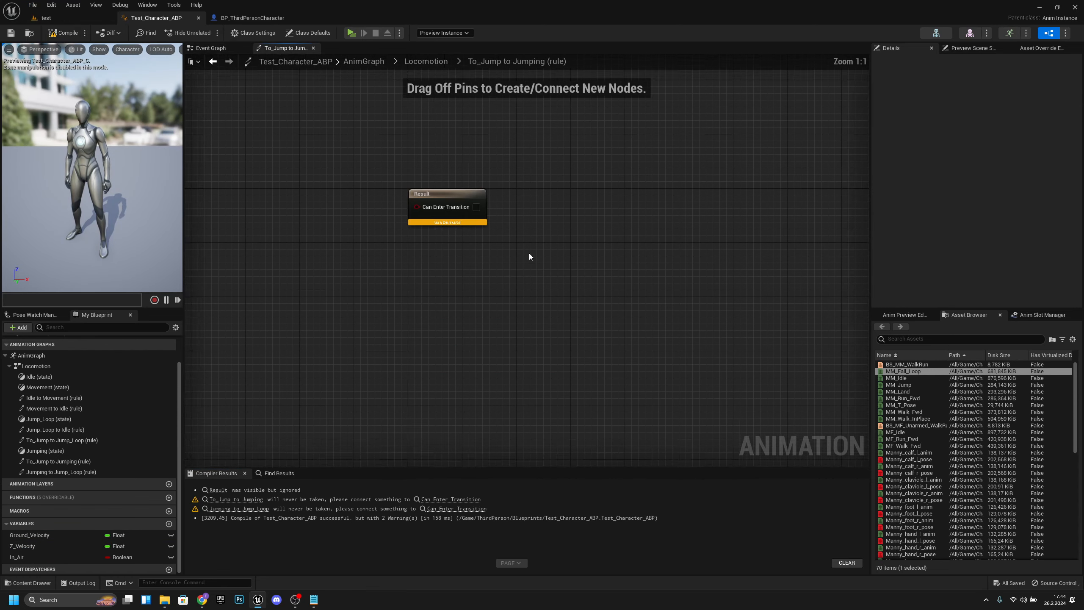
pyautogui.moveTo(528, 253); pyautogui.dragTo(690, 333, button='right')
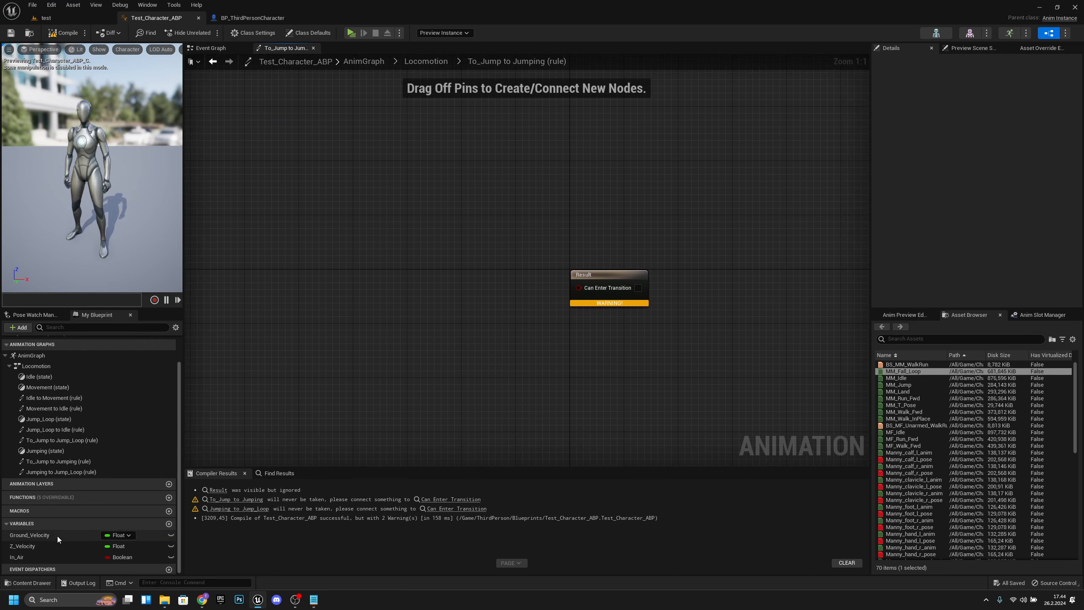
pyautogui.moveTo(43, 555); pyautogui.dragTo(493, 300)
pyautogui.click(469, 314)
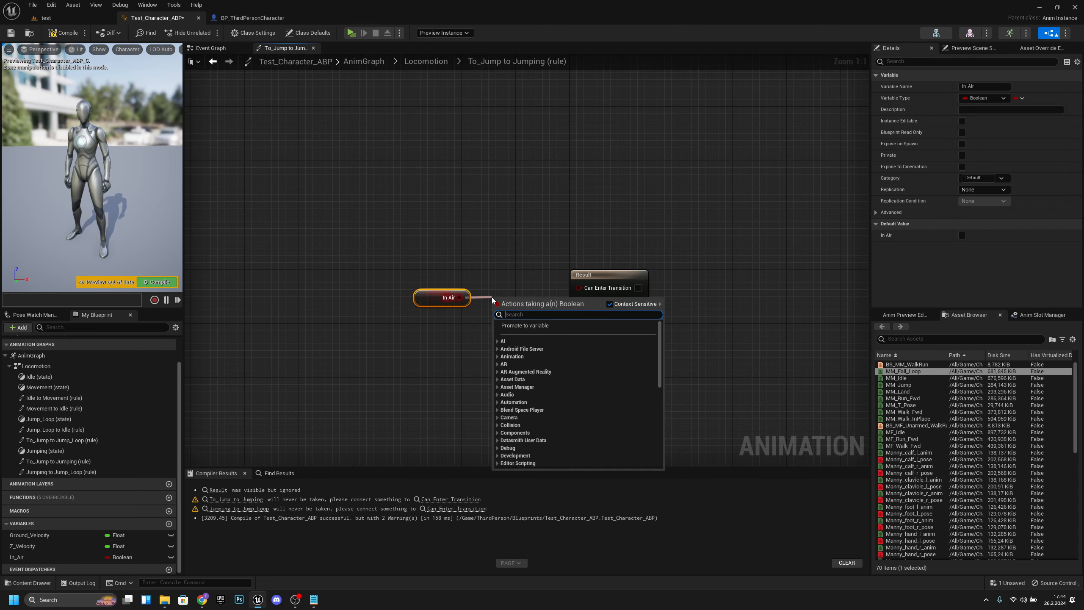
pyautogui.write('and bool')
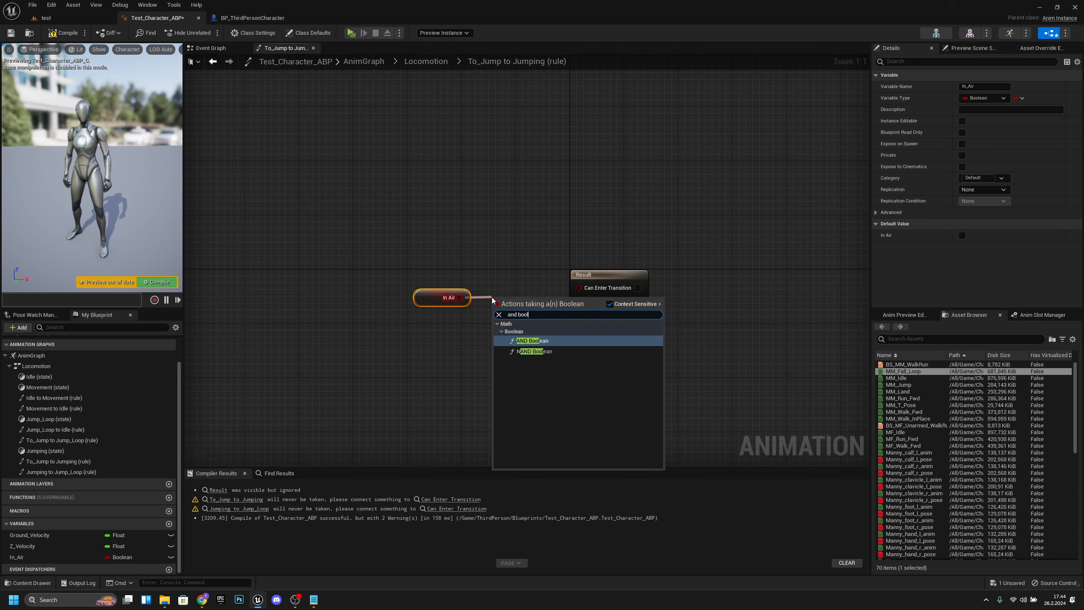
pyautogui.press('Return')
pyautogui.moveTo(524, 312); pyautogui.dragTo(517, 305)
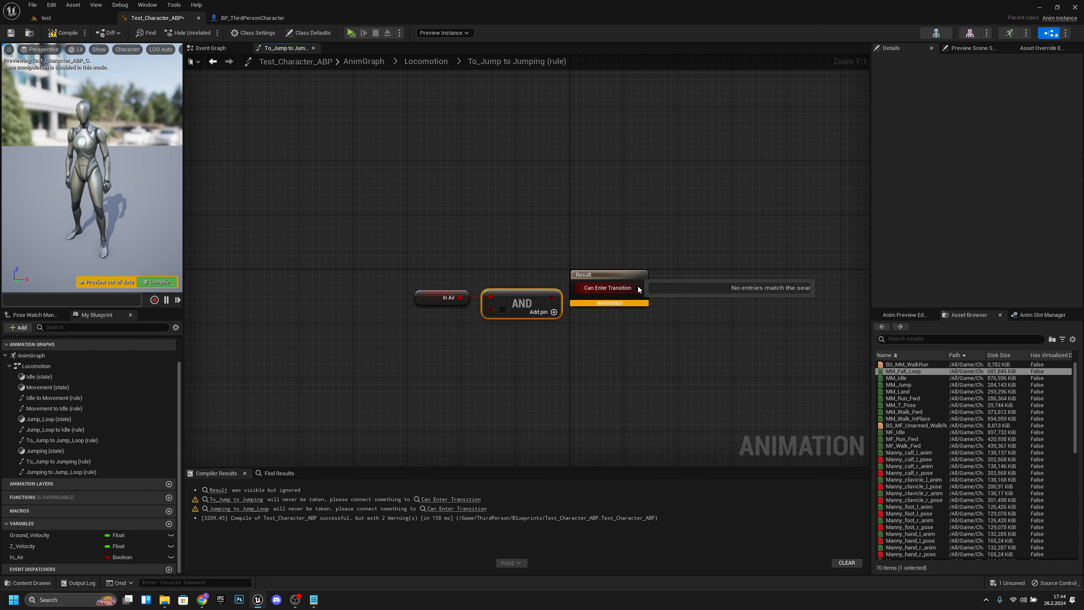
pyautogui.moveTo(610, 277); pyautogui.dragTo(621, 284)
pyautogui.moveTo(552, 298); pyautogui.dragTo(593, 294)
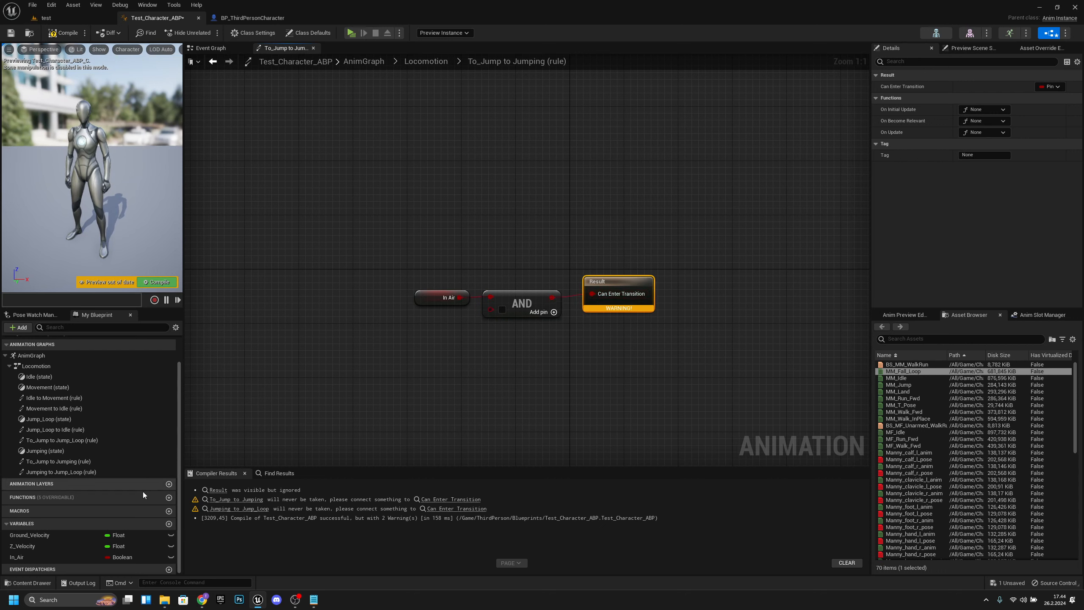
# - Add a check that Z_Velocity is greater than 50 and connect it to the second input of the AND node
pyautogui.moveTo(31, 547); pyautogui.dragTo(418, 331)
pyautogui.click(366, 345)
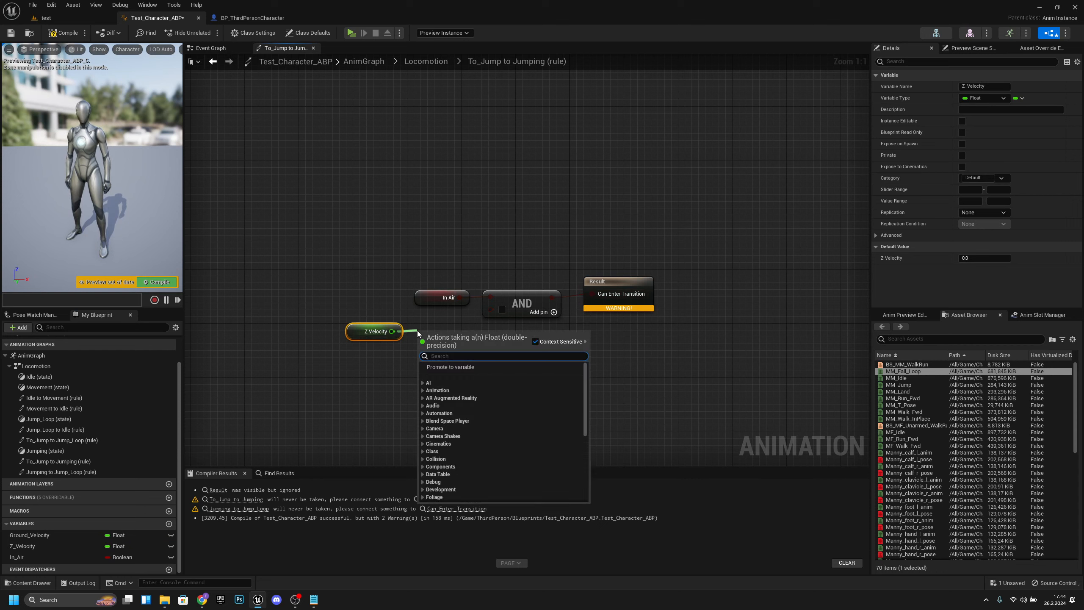
pyautogui.write('greater')
pyautogui.press('Return')
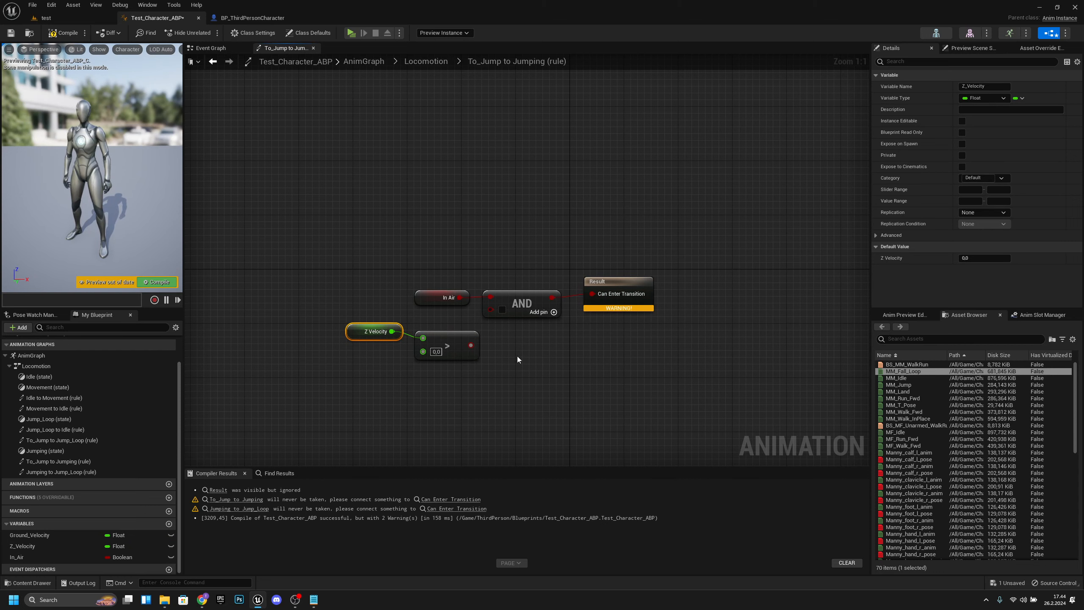
pyautogui.click(436, 345)
pyautogui.write('50')
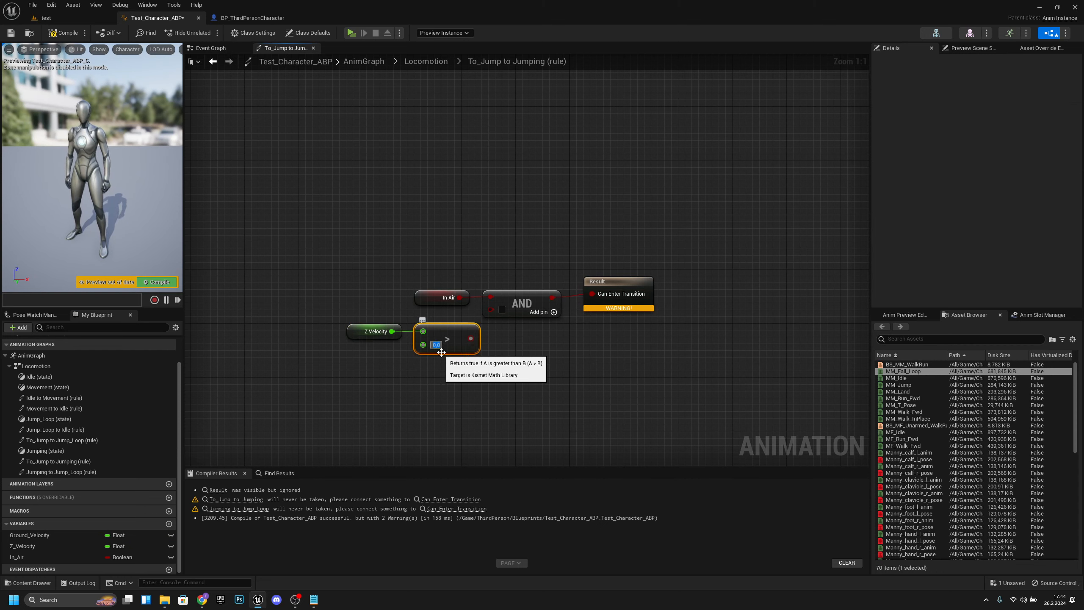
pyautogui.press('Return')
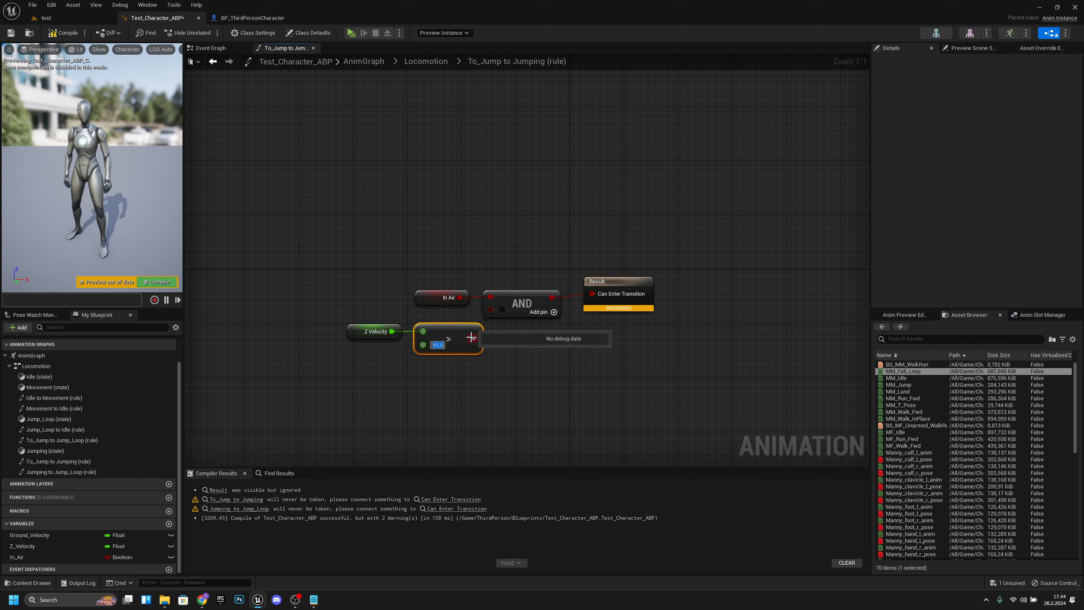
pyautogui.moveTo(474, 339); pyautogui.dragTo(491, 308)
# - Tidy the transition rule's layout by moving the Z Velocity comparison and In Air nodes and straightening the connections to the AND and Result nodes
pyautogui.moveTo(467, 380); pyautogui.dragTo(358, 321)
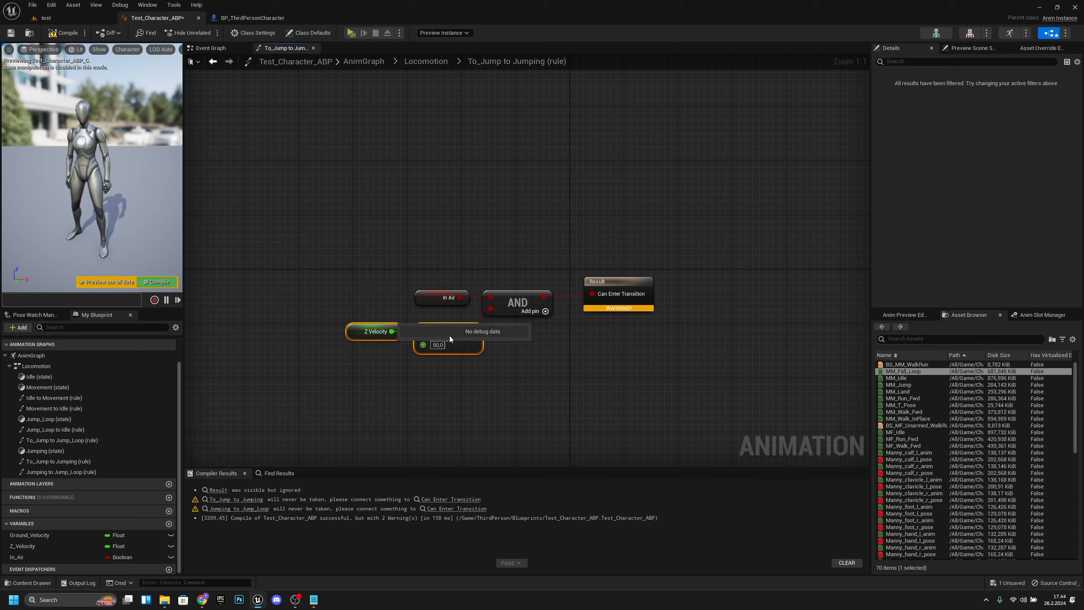
pyautogui.moveTo(464, 344); pyautogui.dragTo(452, 336)
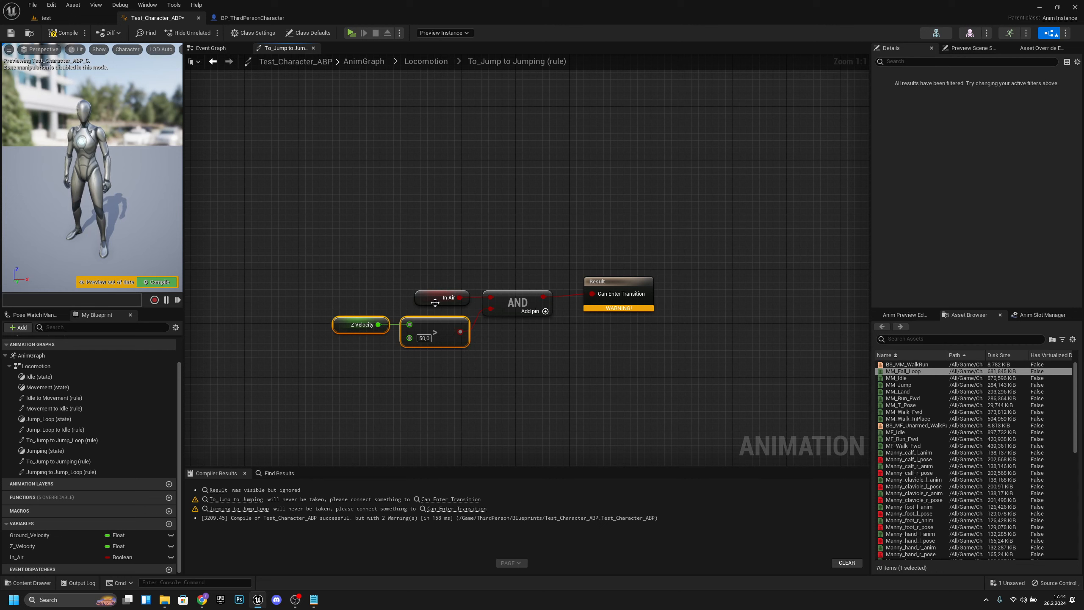
pyautogui.moveTo(434, 298); pyautogui.dragTo(435, 291)
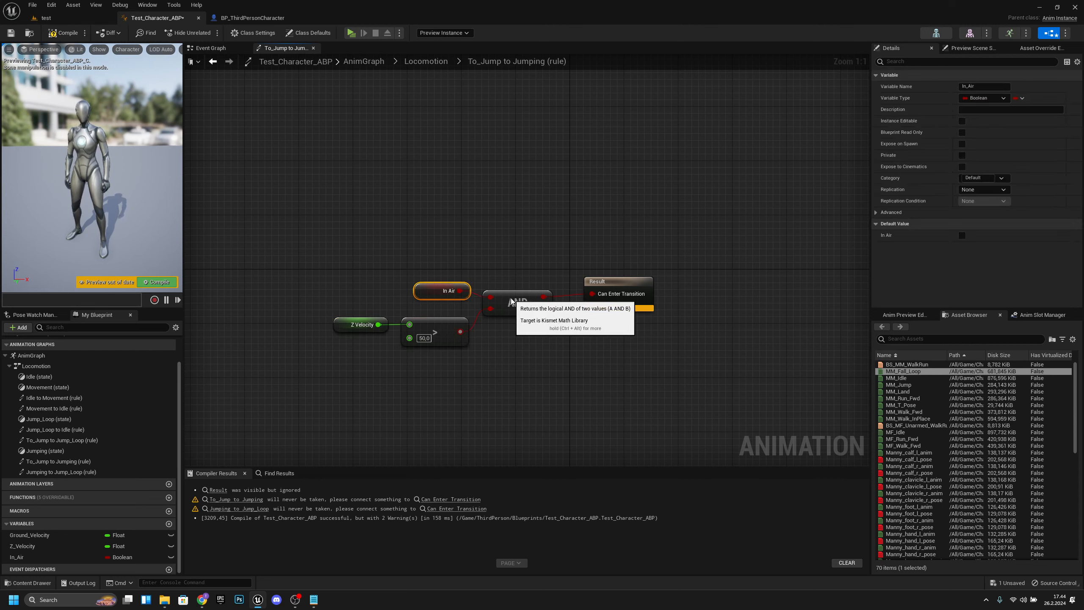
pyautogui.moveTo(528, 319); pyautogui.dragTo(535, 318)
pyautogui.moveTo(442, 299); pyautogui.dragTo(445, 306)
pyautogui.press('q')
pyautogui.click(509, 359)
pyautogui.click(420, 340)
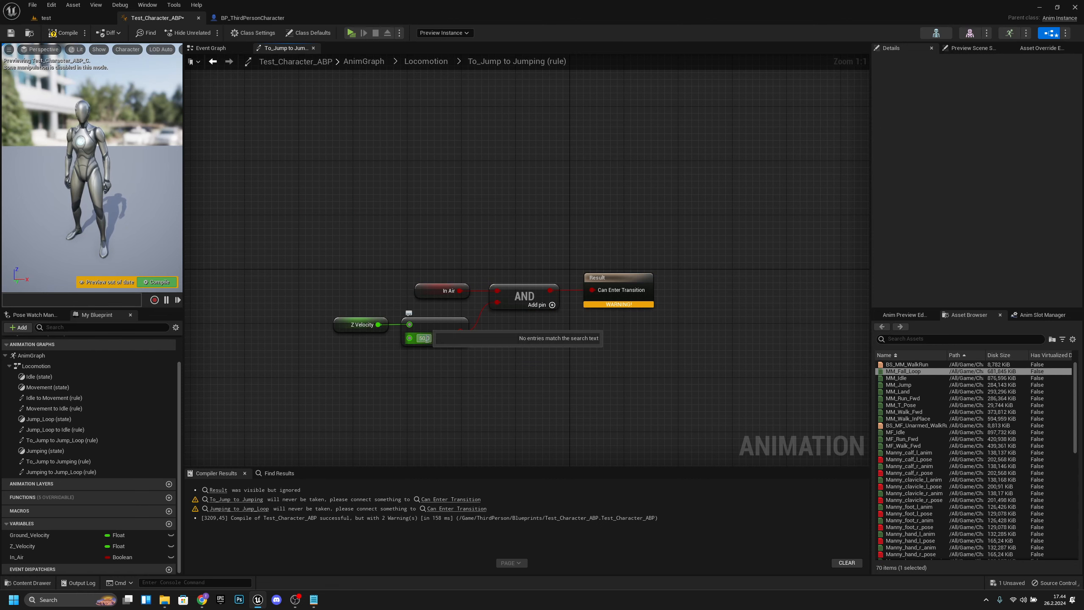
# - Compile and save the animation blueprint with the finished To_Jump to Jumping rule
pyautogui.click(381, 142)
pyautogui.click(68, 34)
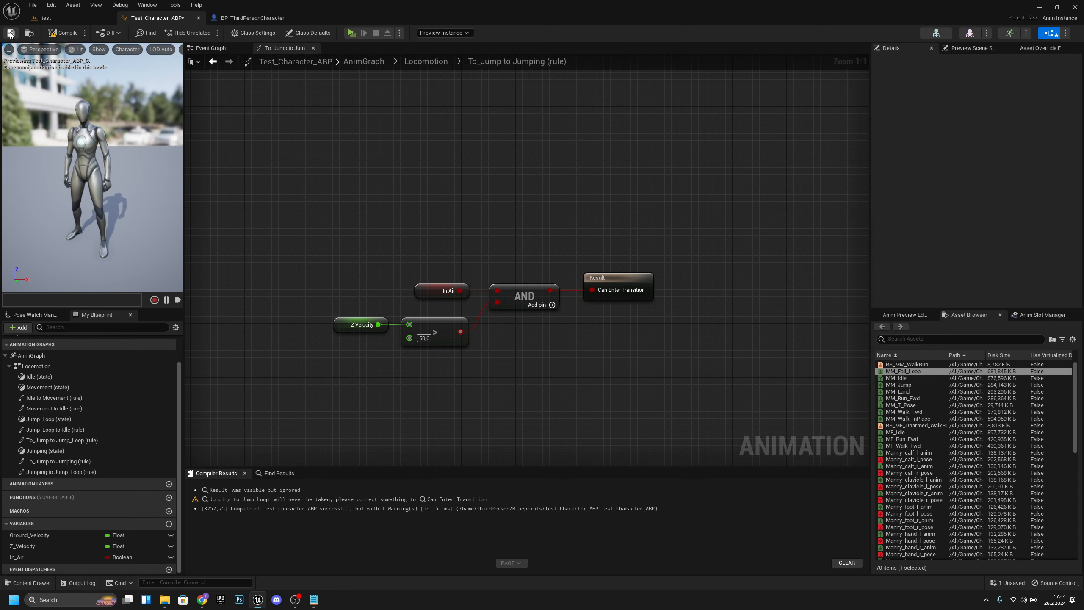
pyautogui.click(10, 34)
# - In the Locomotion state machine, enable the automatic rule based on the sequence player for the Jumping to Jump_Loop transition
pyautogui.click(435, 63)
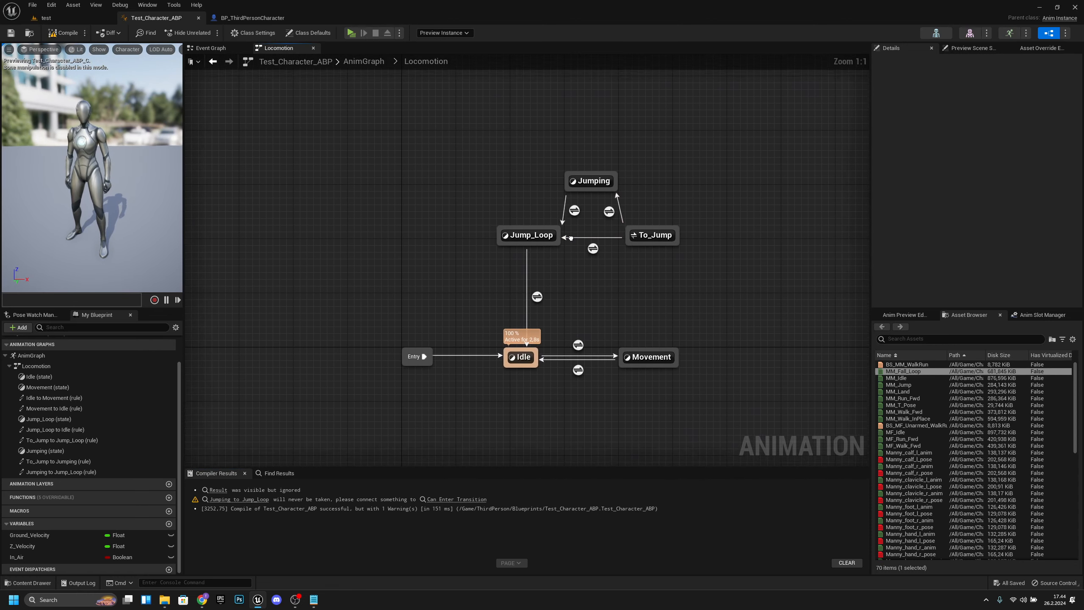
pyautogui.moveTo(572, 238); pyautogui.dragTo(554, 259, button='right')
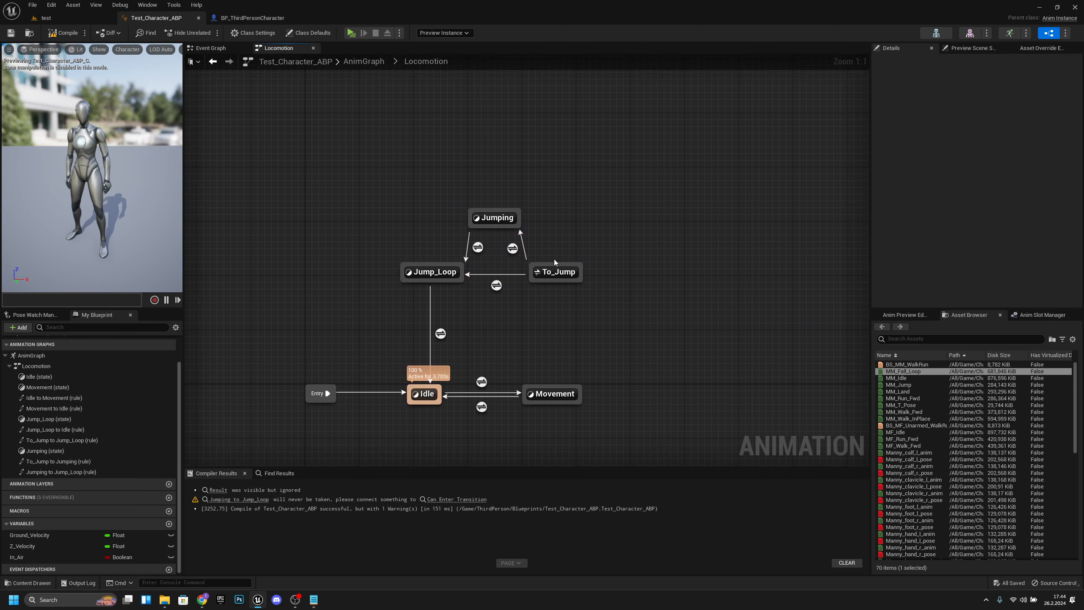
pyautogui.click(478, 247)
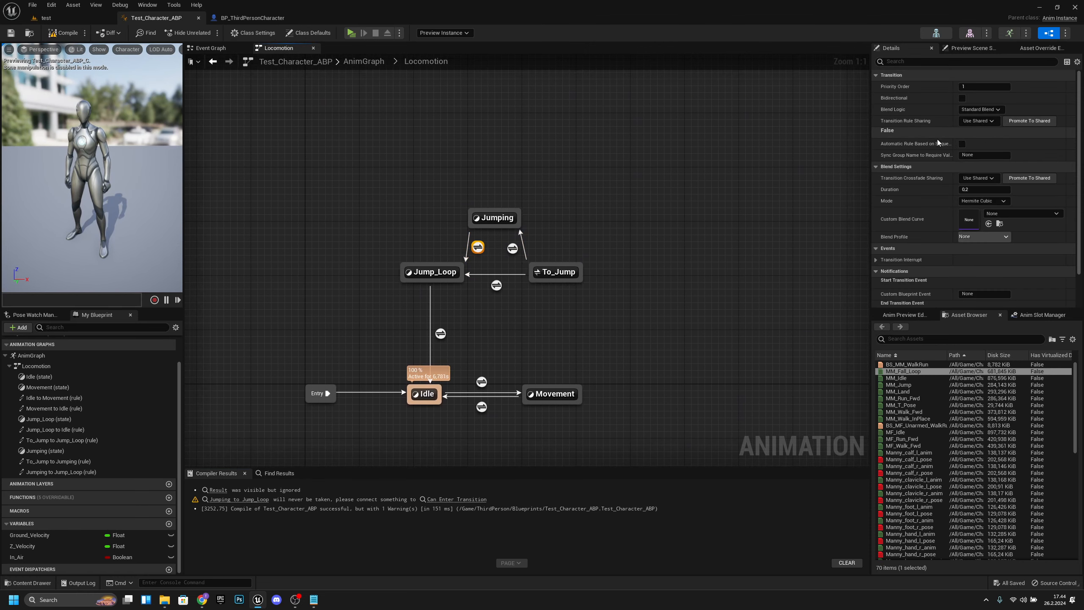
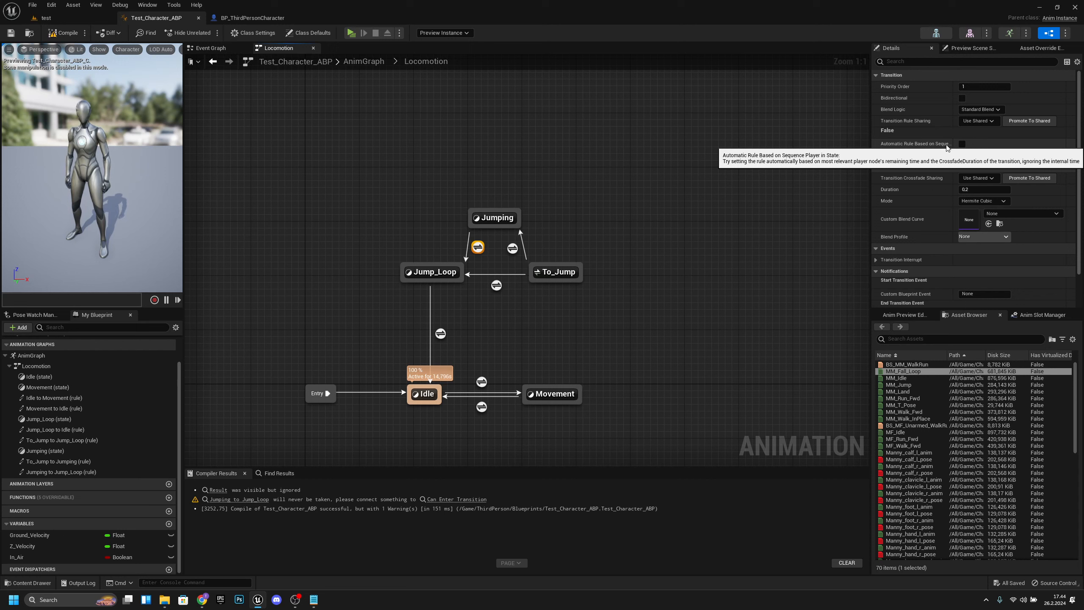
pyautogui.click(962, 145)
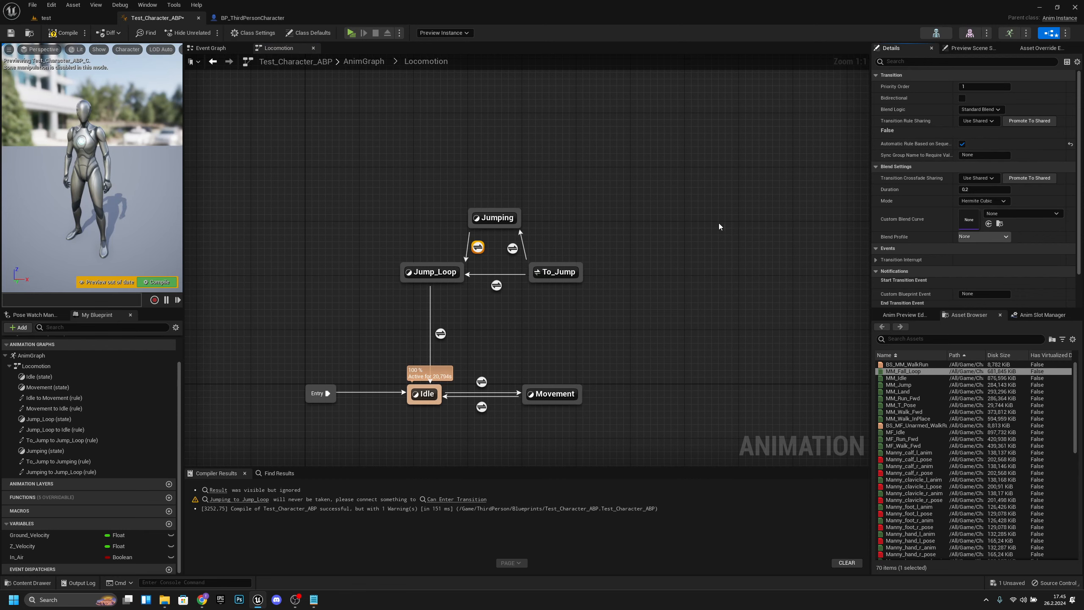
# - Connect an MM_Jump sequence to the output pose of the Jumping state, and compile and save the blueprint
pyautogui.doubleClick(496, 218)
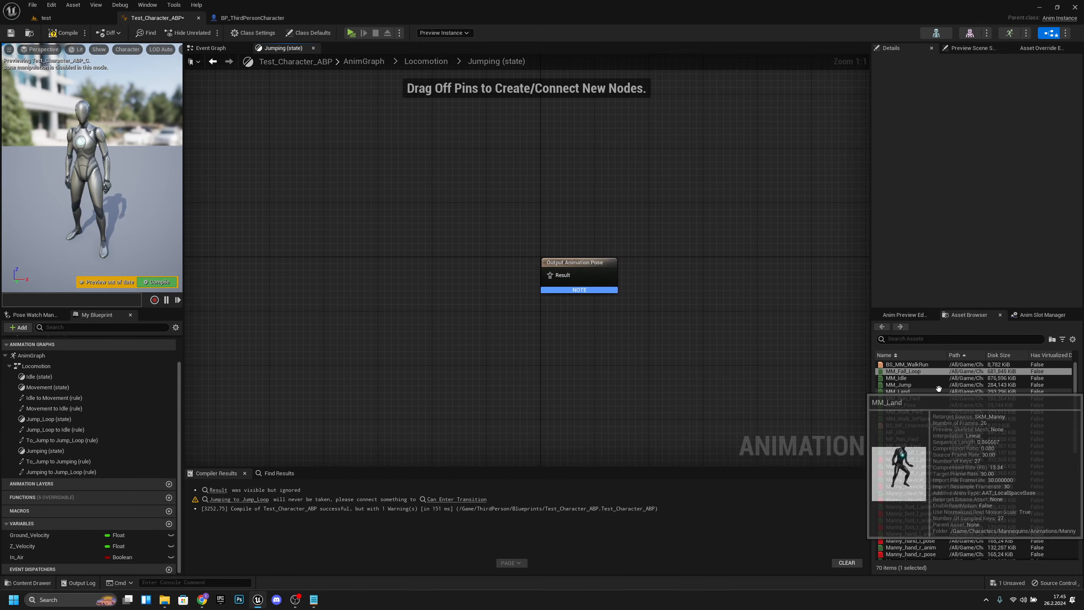
pyautogui.moveTo(924, 385)
pyautogui.moveTo(924, 386); pyautogui.dragTo(572, 282)
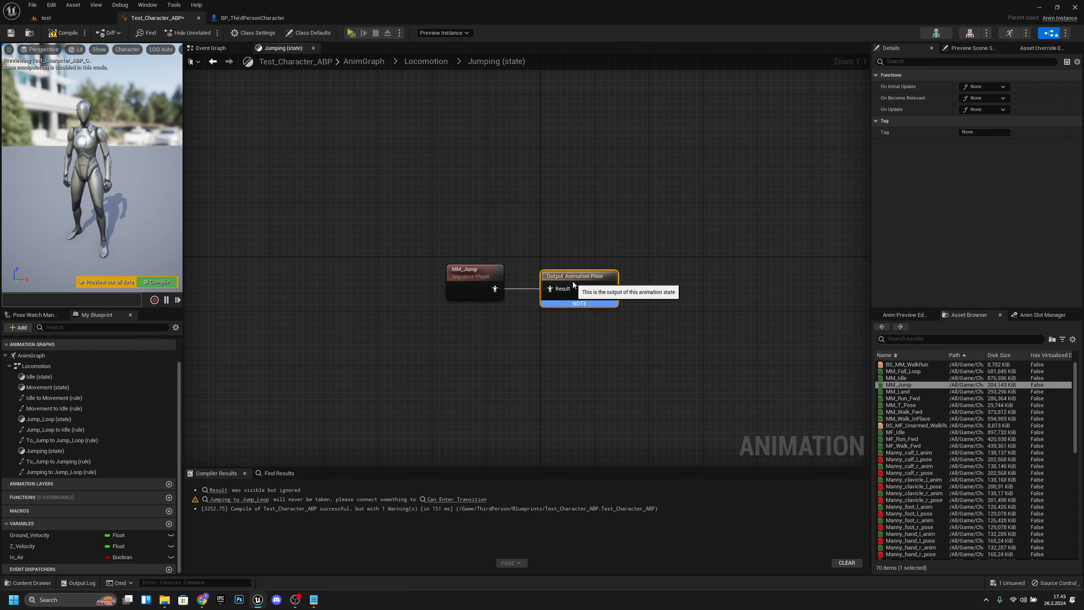
pyautogui.click(481, 281)
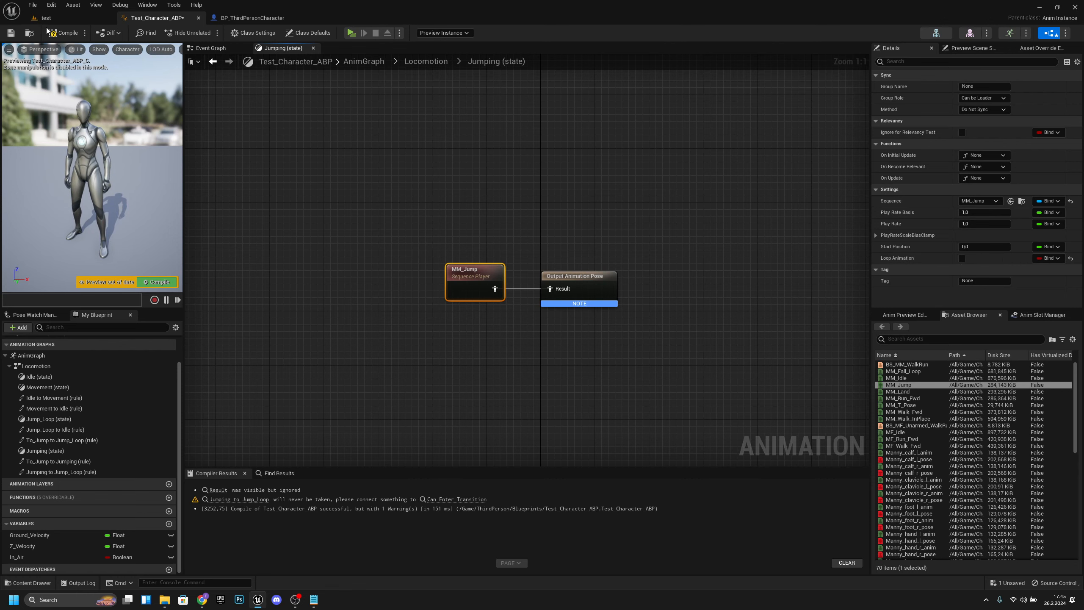
pyautogui.click(36, 37)
pyautogui.click(19, 36)
# - Back in Locomotion, compare the two To_Jump transitions and set the priority order of To_Jump to Jump_Loop to 2
pyautogui.click(427, 61)
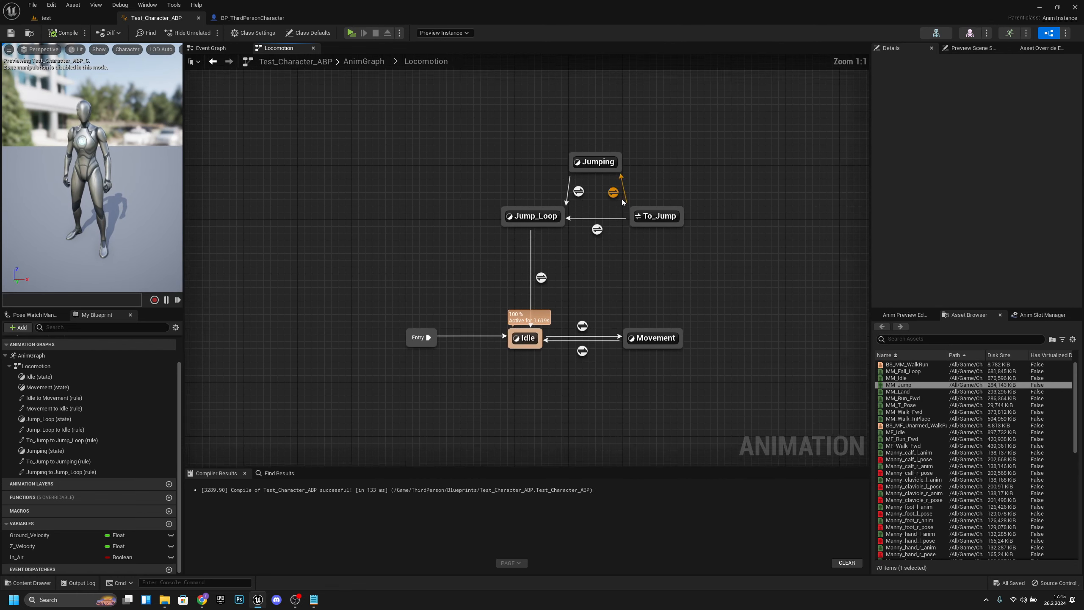
pyautogui.click(565, 250)
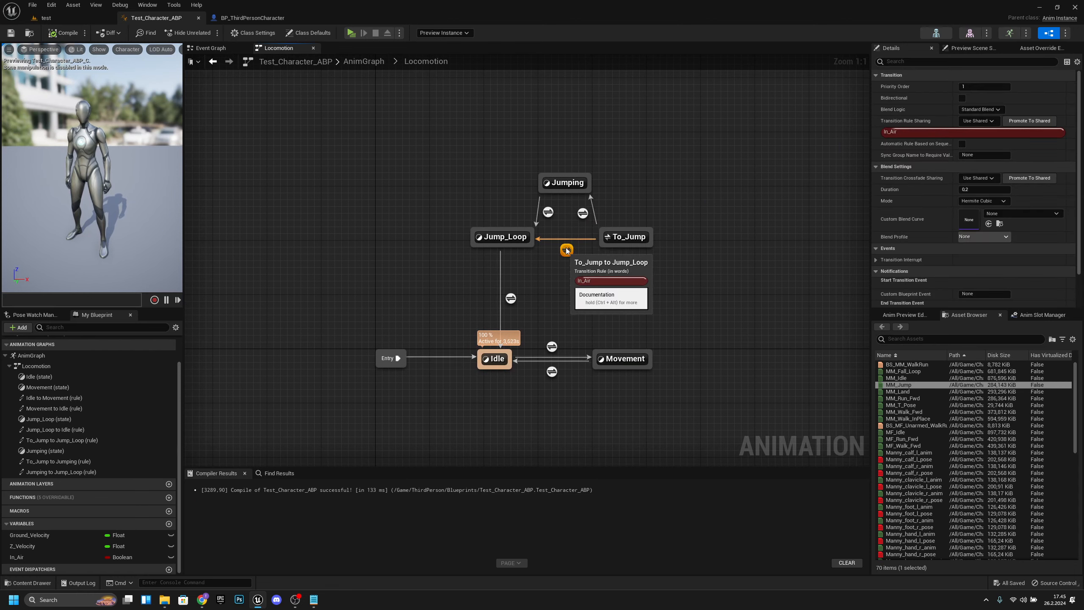
pyautogui.click(582, 213)
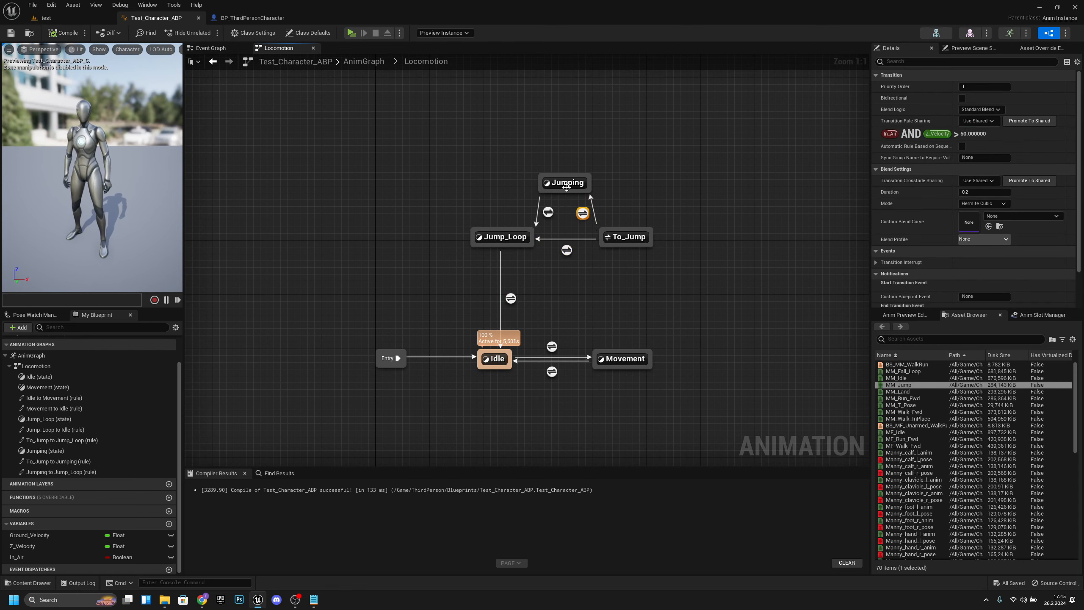
pyautogui.click(568, 251)
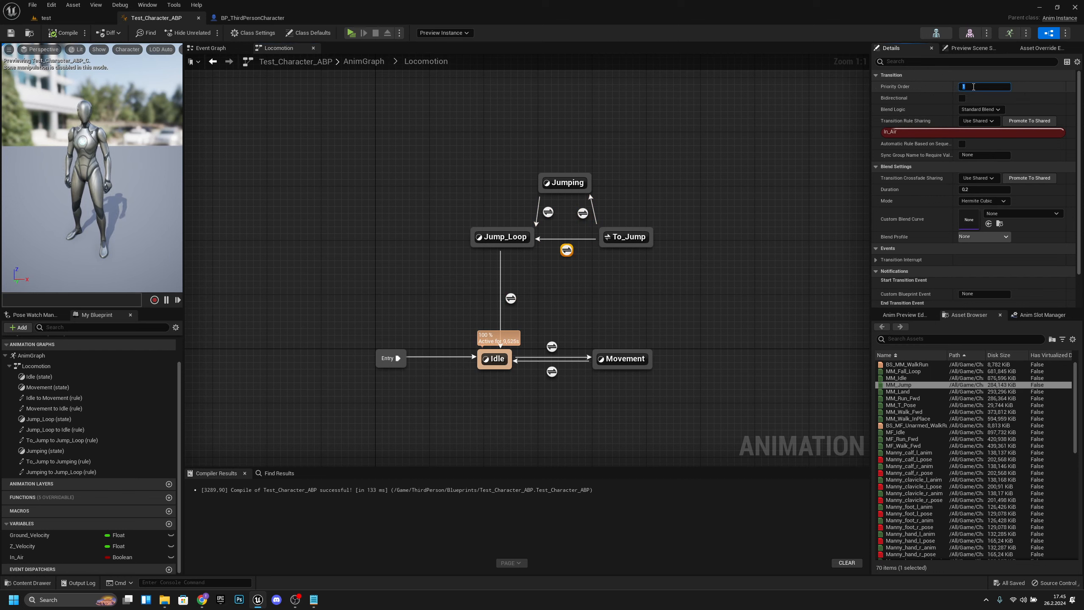
pyautogui.write('2')
pyautogui.press('Return')
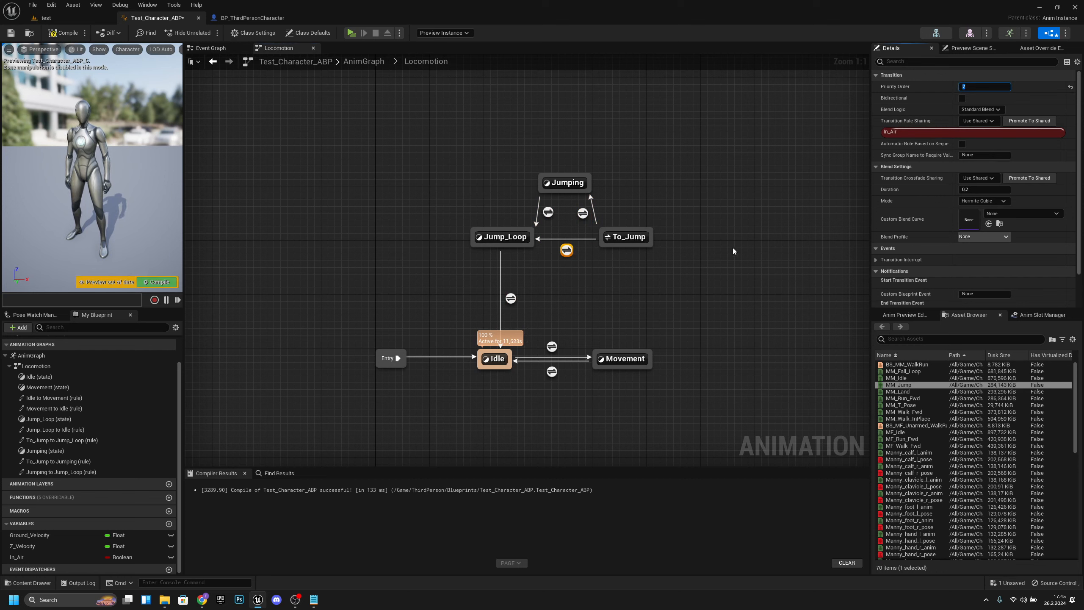
pyautogui.click(583, 214)
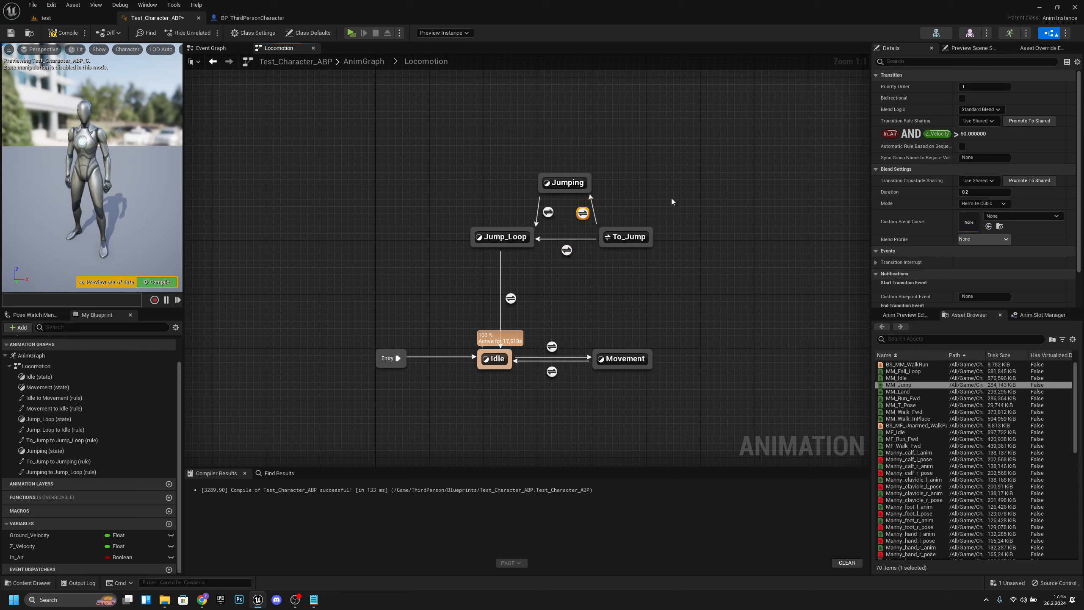
# - Play the test level, run and jump the character around the floor and over its edge, and stop the session
pyautogui.click(47, 18)
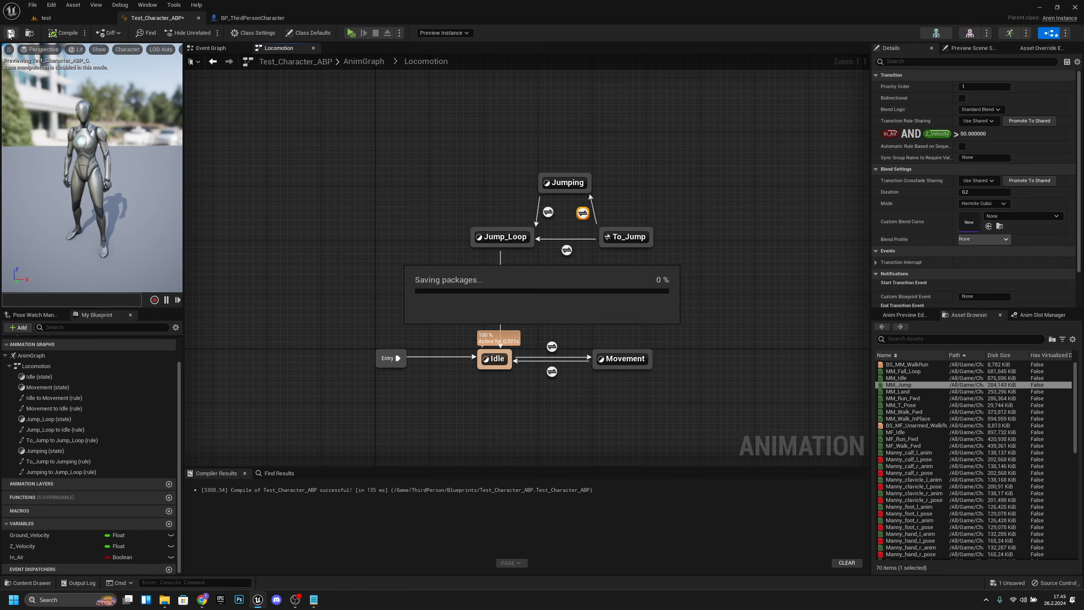
pyautogui.click(188, 34)
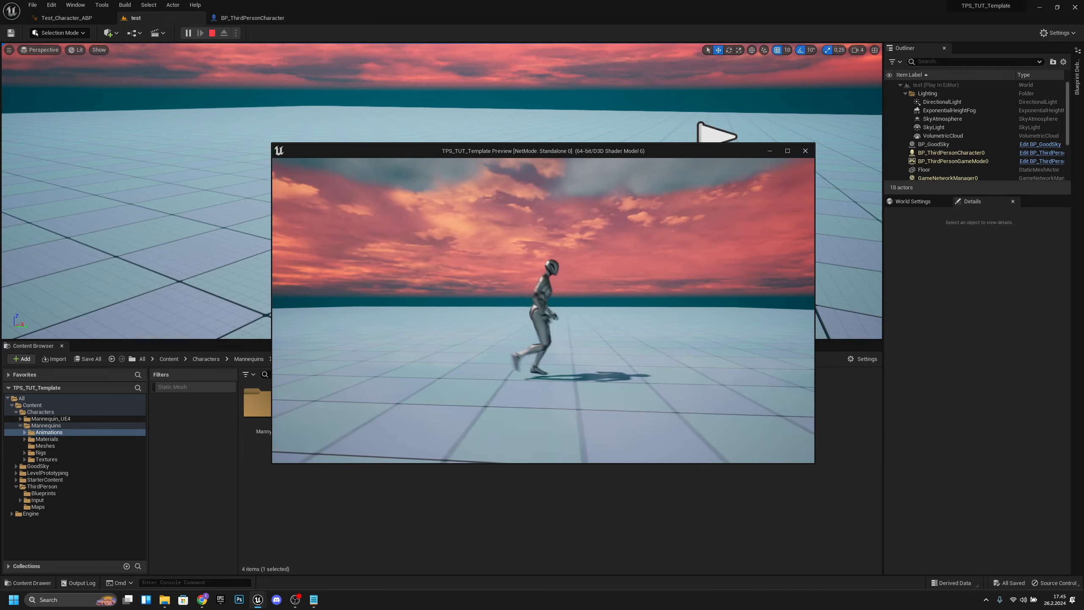
pyautogui.press('s')
pyautogui.press('a')
pyautogui.press('w')
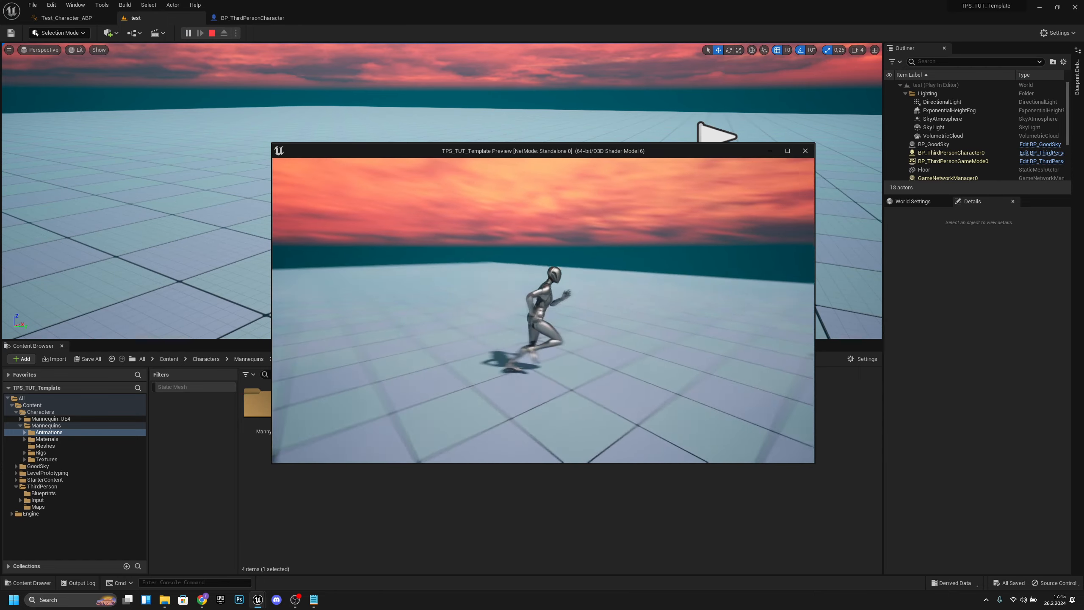
pyautogui.press('d')
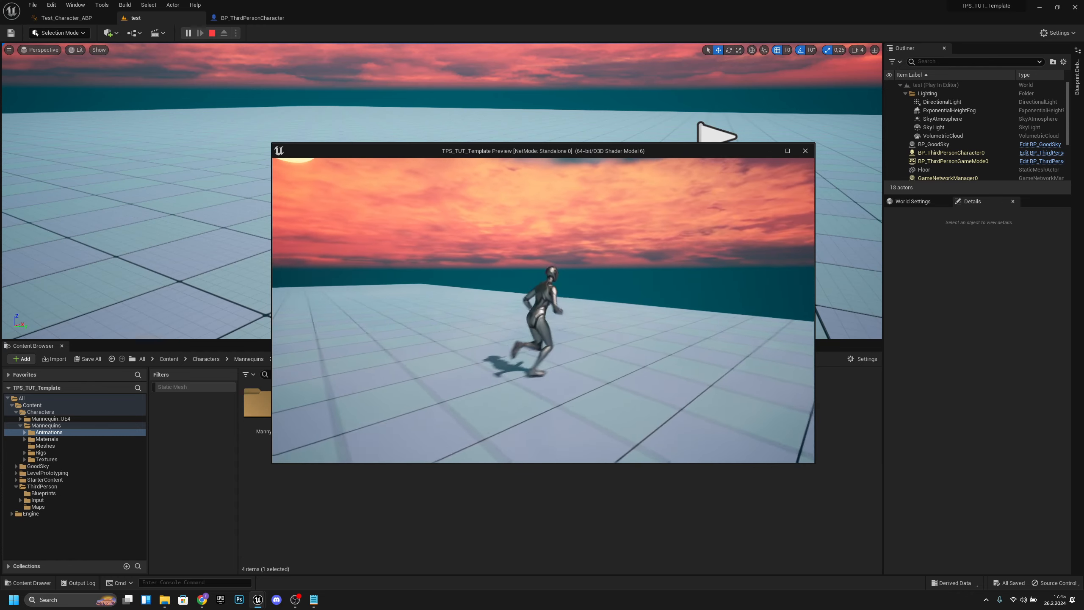
pyautogui.press('space')
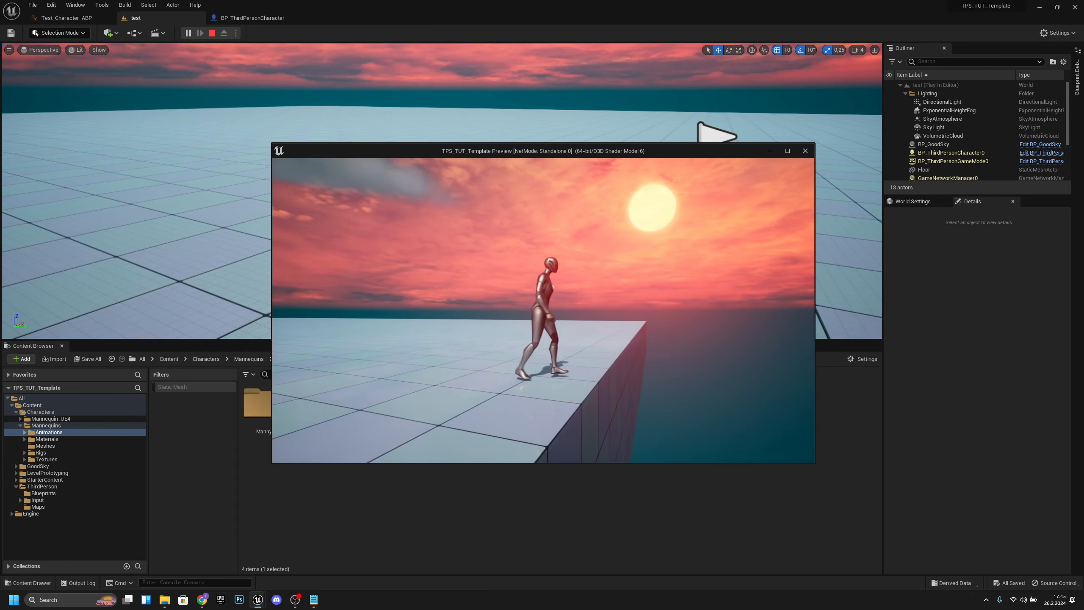
pyautogui.press('d')
pyautogui.press('a')
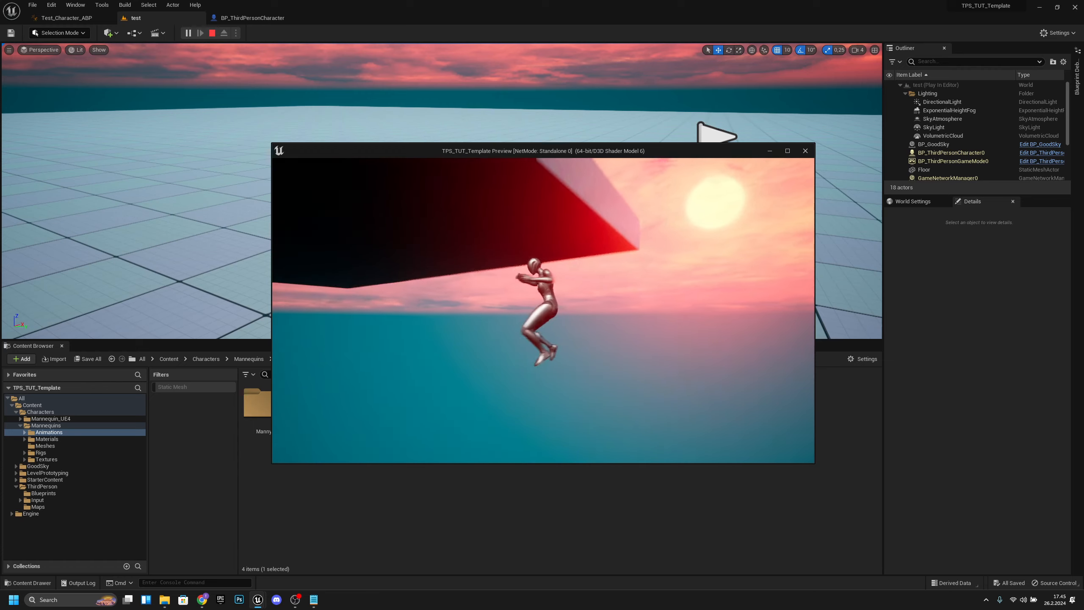
pyautogui.press('d')
pyautogui.press('Escape')
pyautogui.press('Escape')
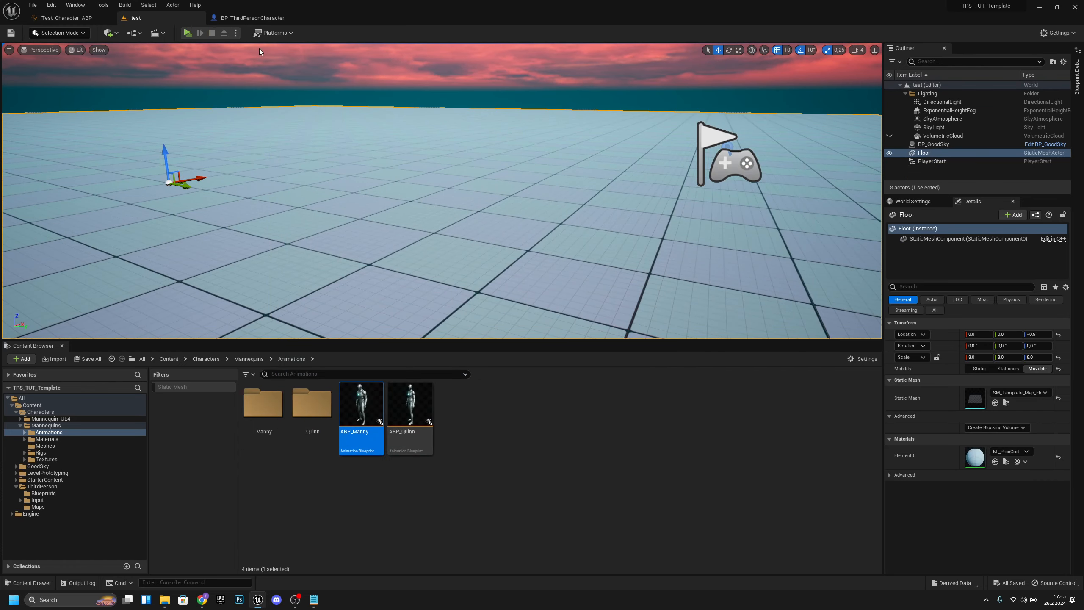
# - Back in the Test_Character_ABP Locomotion graph, move Jumping, Jump_Loop and To_Jump upward, farther from Idle and Movement
pyautogui.click(252, 17)
pyautogui.moveTo(92, 17); pyautogui.dragTo(162, 20)
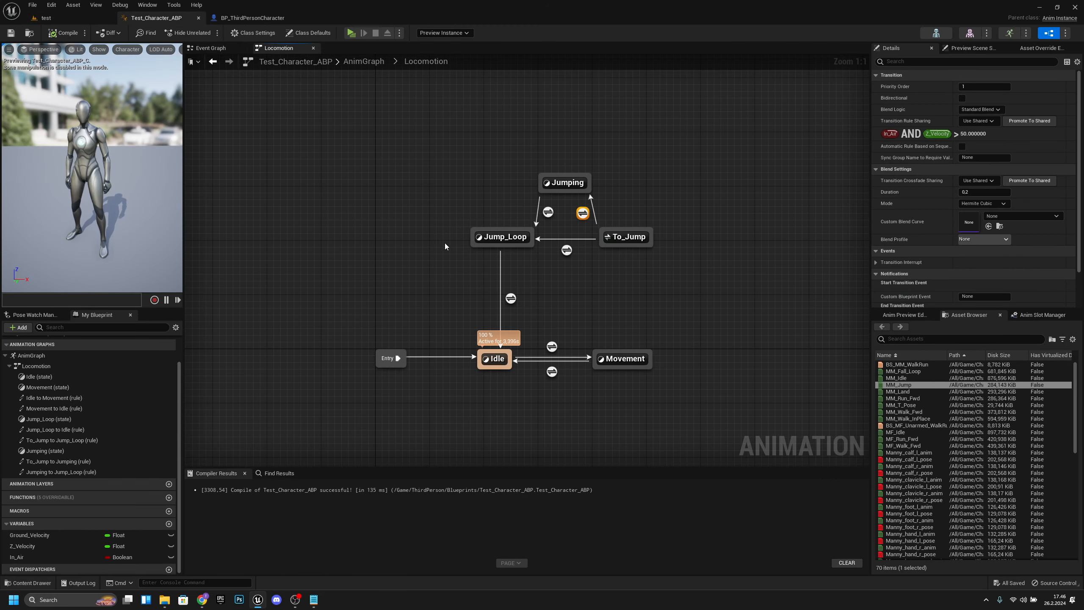
pyautogui.moveTo(562, 291); pyautogui.dragTo(539, 257, button='right')
pyautogui.scroll(1, 532, 240)
pyautogui.moveTo(718, 233); pyautogui.dragTo(481, 117)
pyautogui.press('Up')
pyautogui.press('Up')
pyautogui.press('Up')
pyautogui.press('Up')
pyautogui.press('Up')
pyautogui.press('Up')
pyautogui.moveTo(596, 249); pyautogui.dragTo(574, 300, button='right')
# - Add a new state fed by a transition from Jump_Loop, and delete the direct Jump_Loop to Idle transition
pyautogui.moveTo(495, 207); pyautogui.dragTo(495, 258)
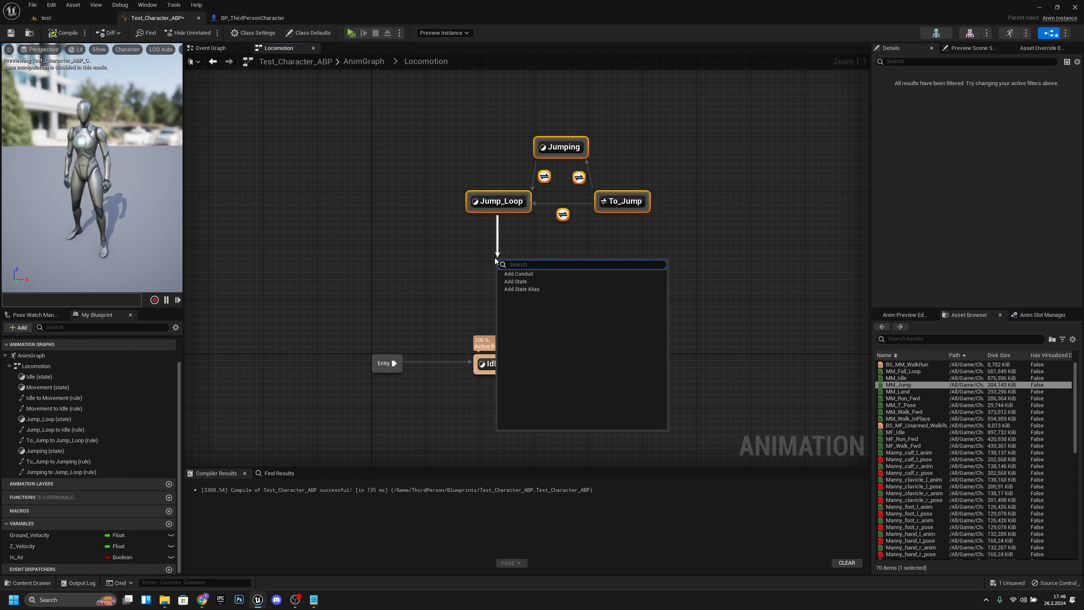
pyautogui.click(522, 284)
pyautogui.press('Return')
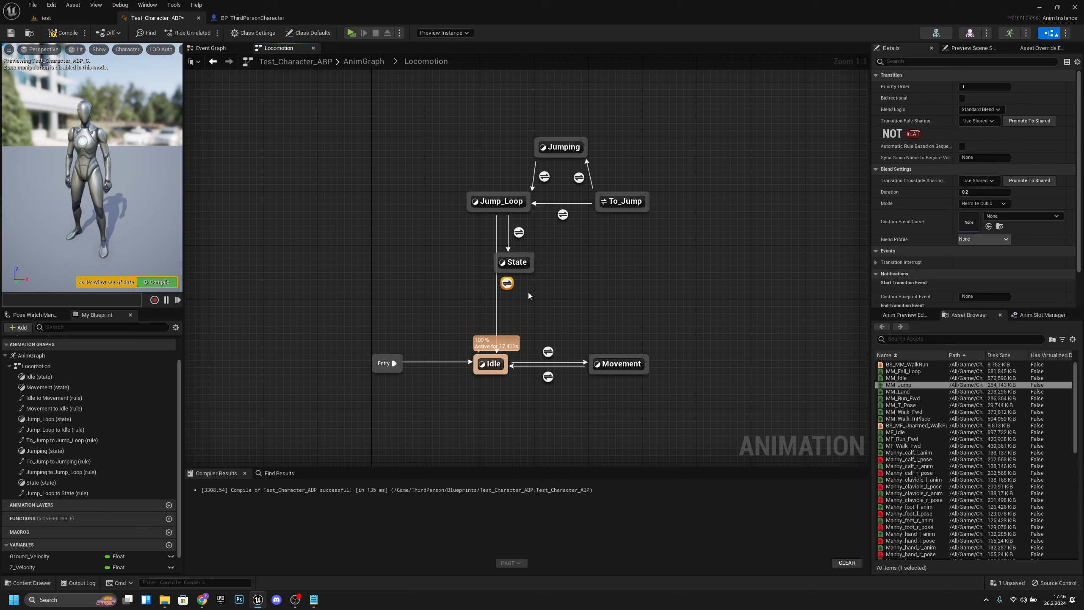
pyautogui.press('Delete')
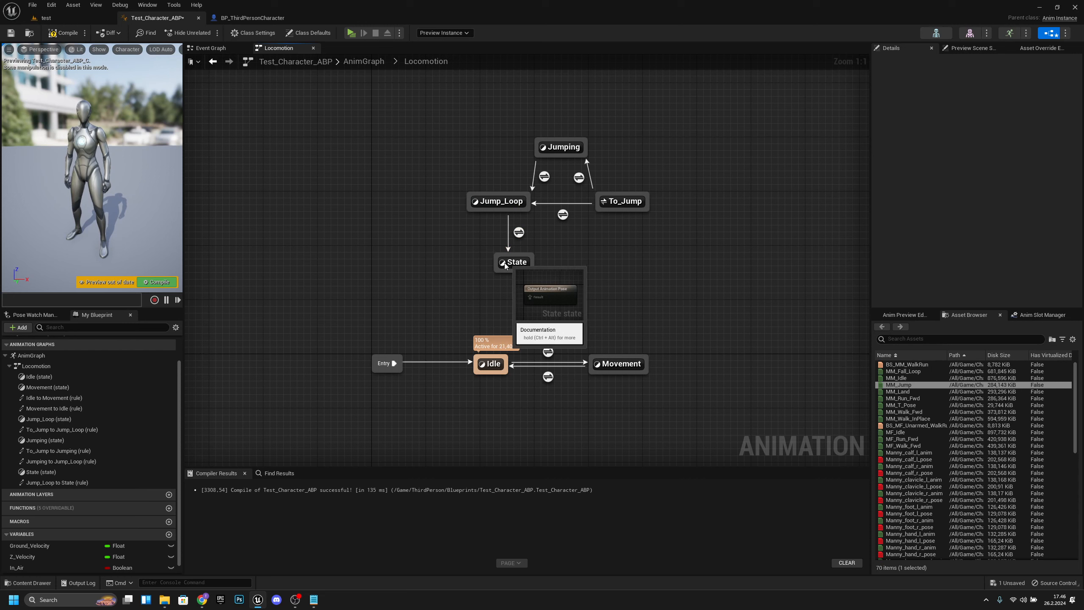
# - Rename the new state To_Land and place it between Jump_Loop and Idle
pyautogui.moveTo(511, 263); pyautogui.dragTo(491, 256)
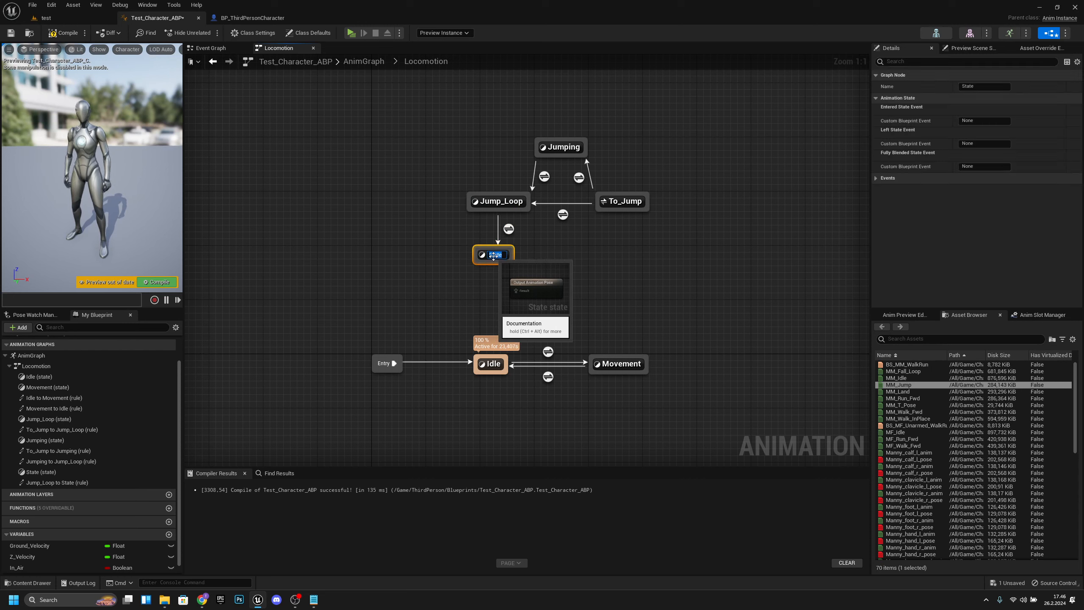
pyautogui.press('BackSpace')
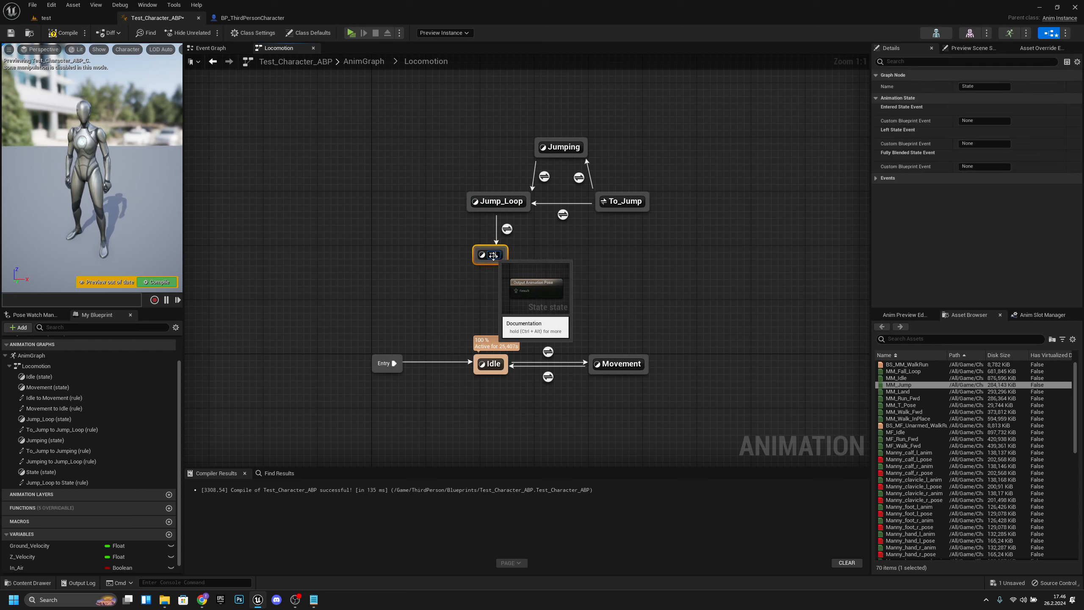
pyautogui.write('To_La')
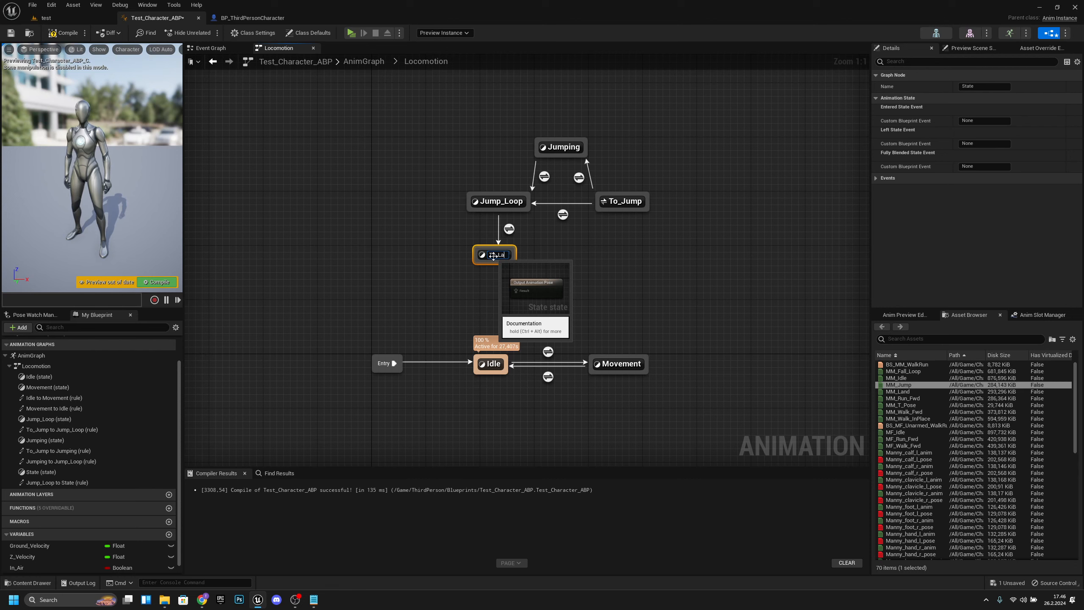
pyautogui.write('nd')
pyautogui.press('Return')
pyautogui.moveTo(493, 257); pyautogui.dragTo(489, 275)
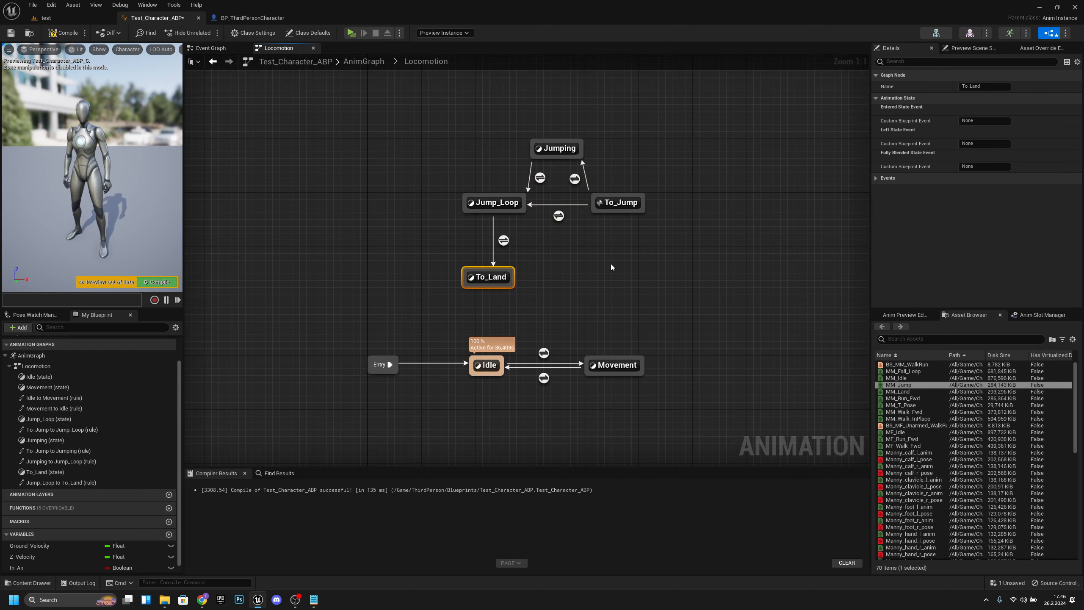
pyautogui.moveTo(567, 278); pyautogui.dragTo(563, 269, button='right')
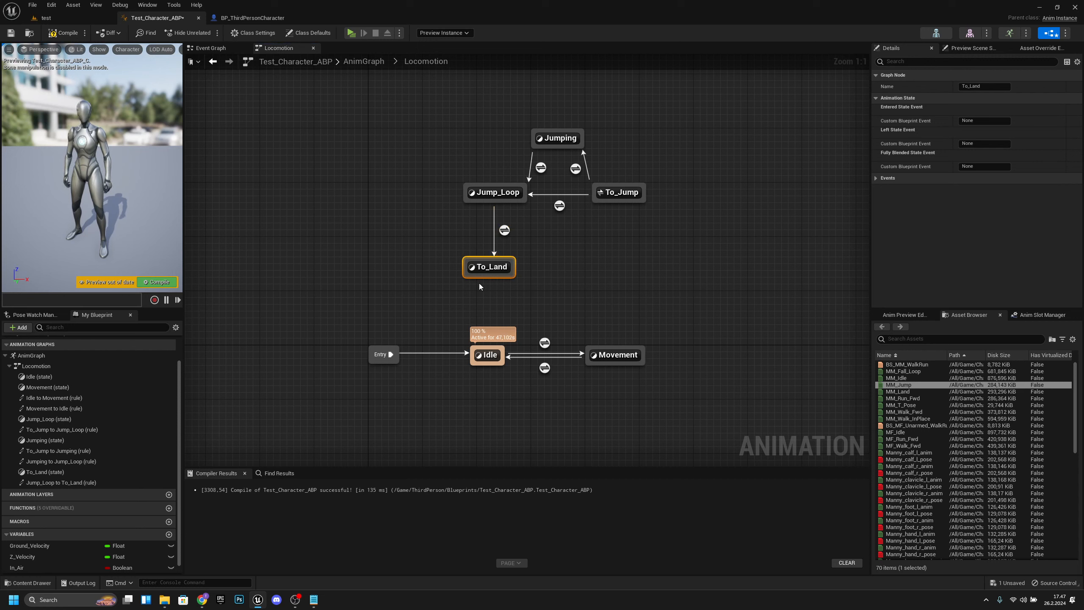
# - In the Jump_Loop to To_Land rule, connect In_Air through a NOT Boolean node to Can Enter Transition and straighten the nodes
pyautogui.doubleClick(504, 231)
pyautogui.keyDown('ctrl'); pyautogui.moveTo(66, 569); pyautogui.dragTo(472, 278); pyautogui.keyUp('ctrl')
pyautogui.click(428, 284)
pyautogui.write('not bool')
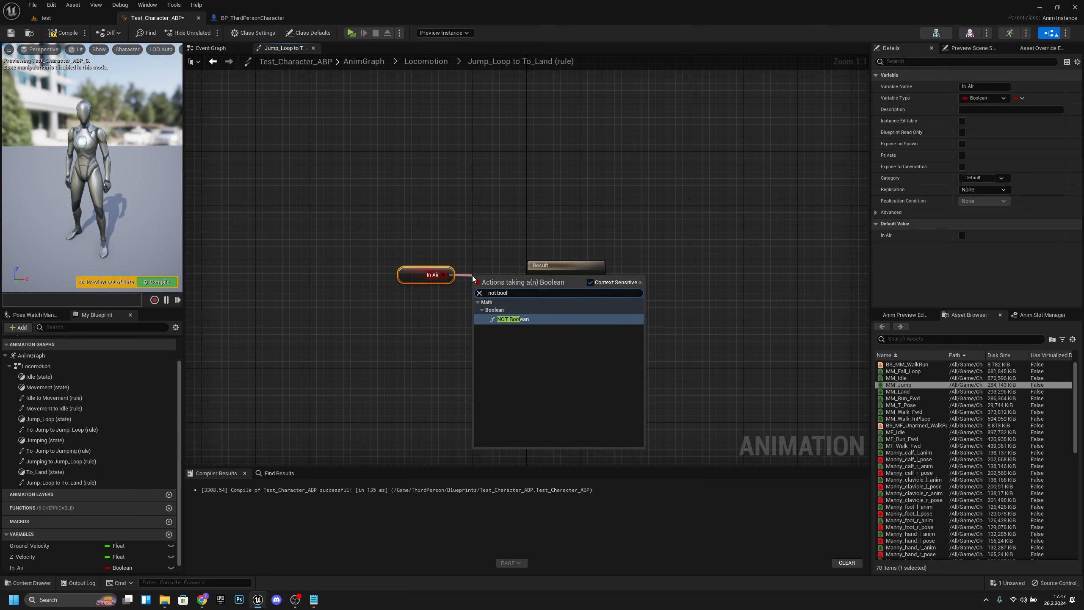
pyautogui.press('Return')
pyautogui.moveTo(570, 267); pyautogui.dragTo(598, 267)
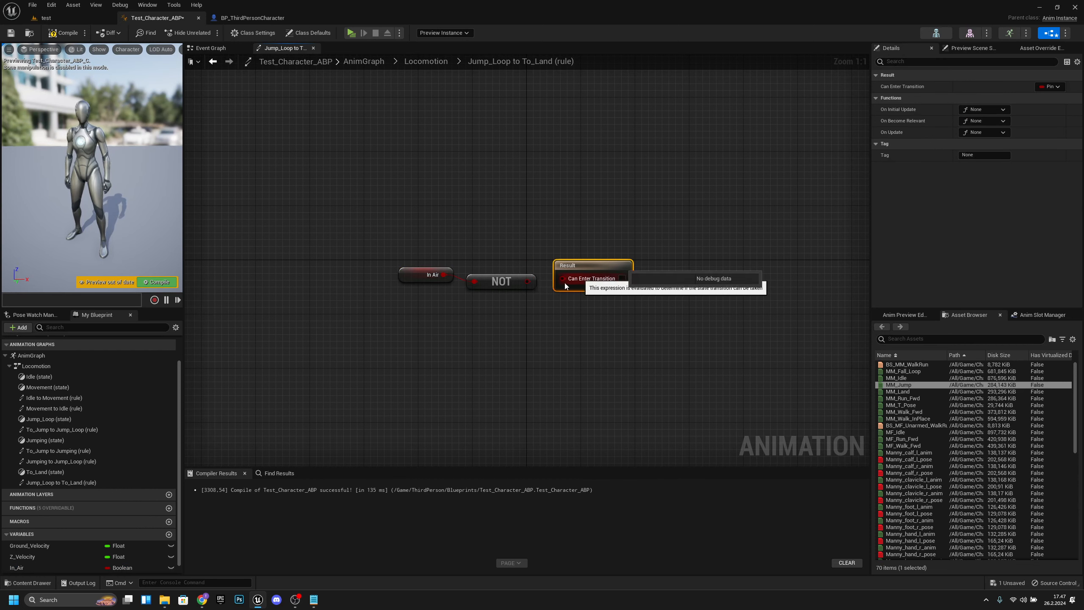
pyautogui.moveTo(528, 283); pyautogui.dragTo(562, 279)
pyautogui.moveTo(604, 326); pyautogui.dragTo(395, 229)
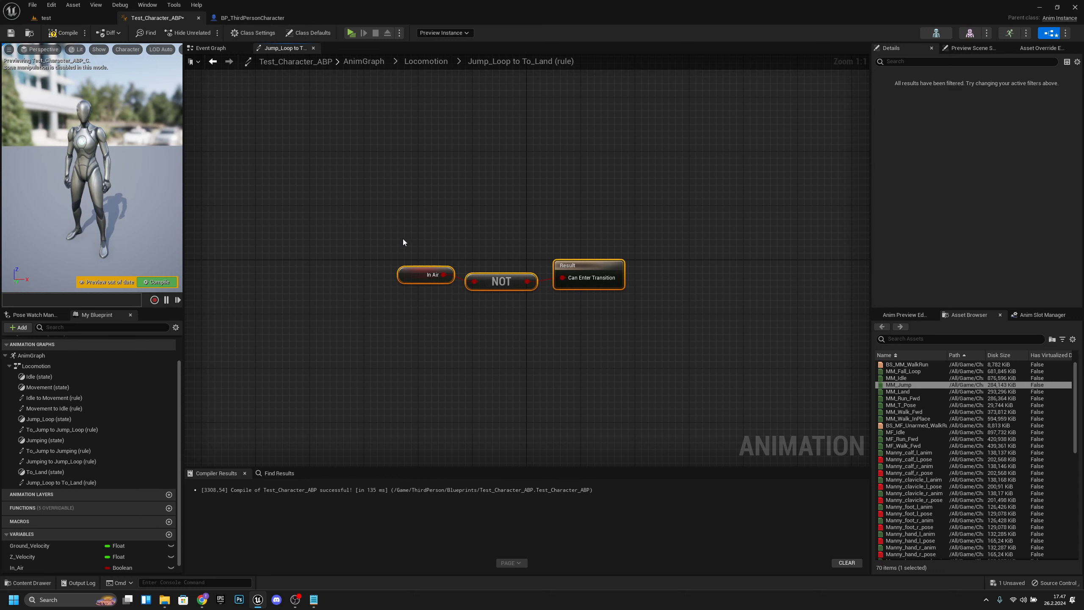
pyautogui.press('q')
pyautogui.click(444, 243)
# - Compile the animation blueprint with the new To_Land rule and save all files
pyautogui.click(62, 34)
pyautogui.click(32, 5)
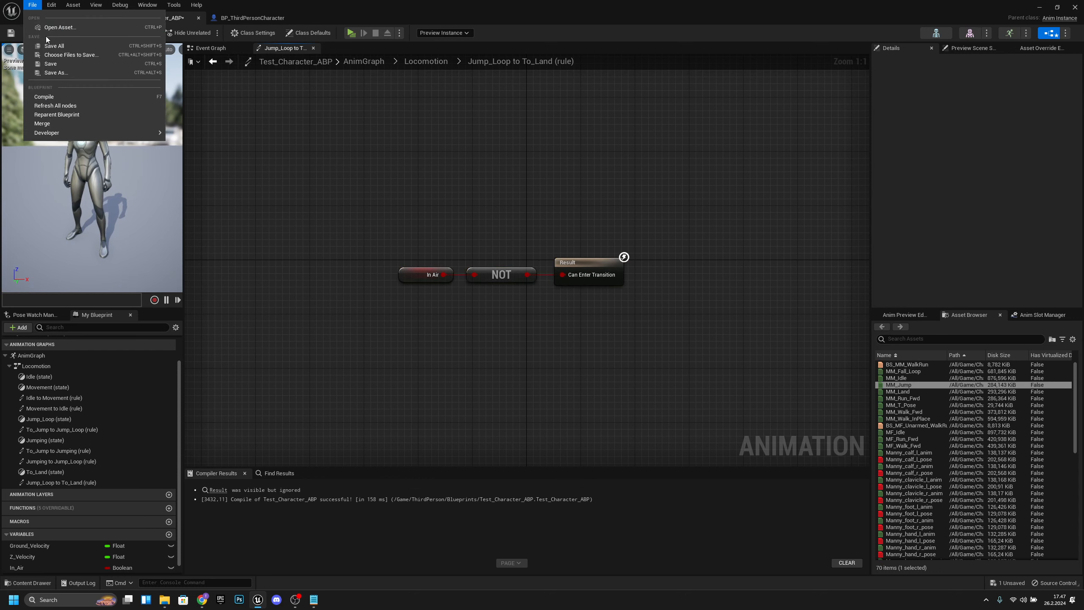
pyautogui.click(71, 45)
# - Back in Locomotion, select and copy the Idle and Movement states with the transitions between them
pyautogui.click(427, 61)
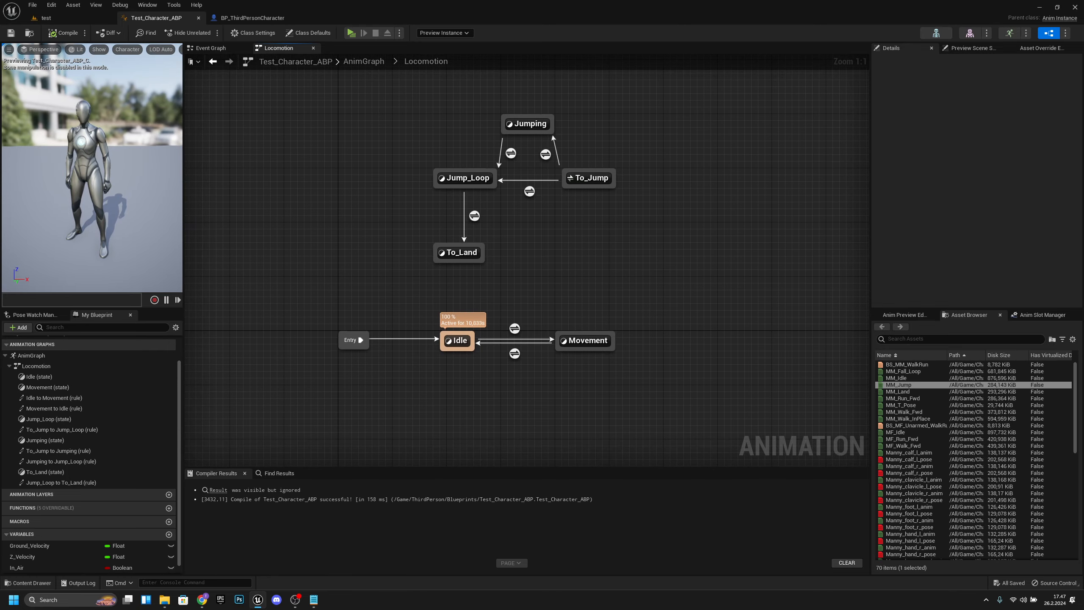
pyautogui.moveTo(583, 308); pyautogui.dragTo(588, 275, button='right')
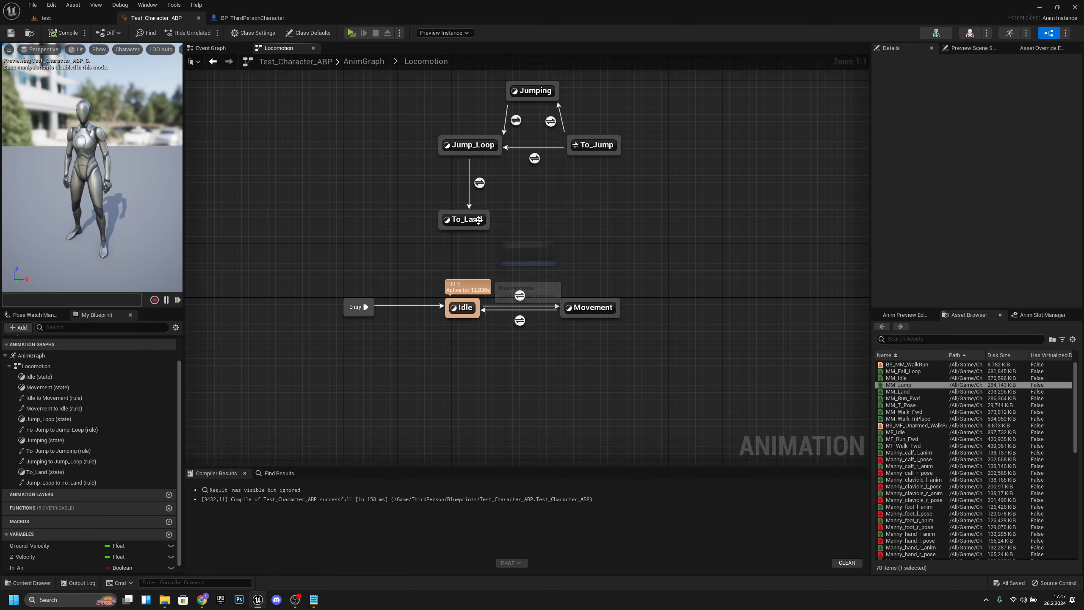
pyautogui.moveTo(530, 210); pyautogui.dragTo(522, 230, button='right')
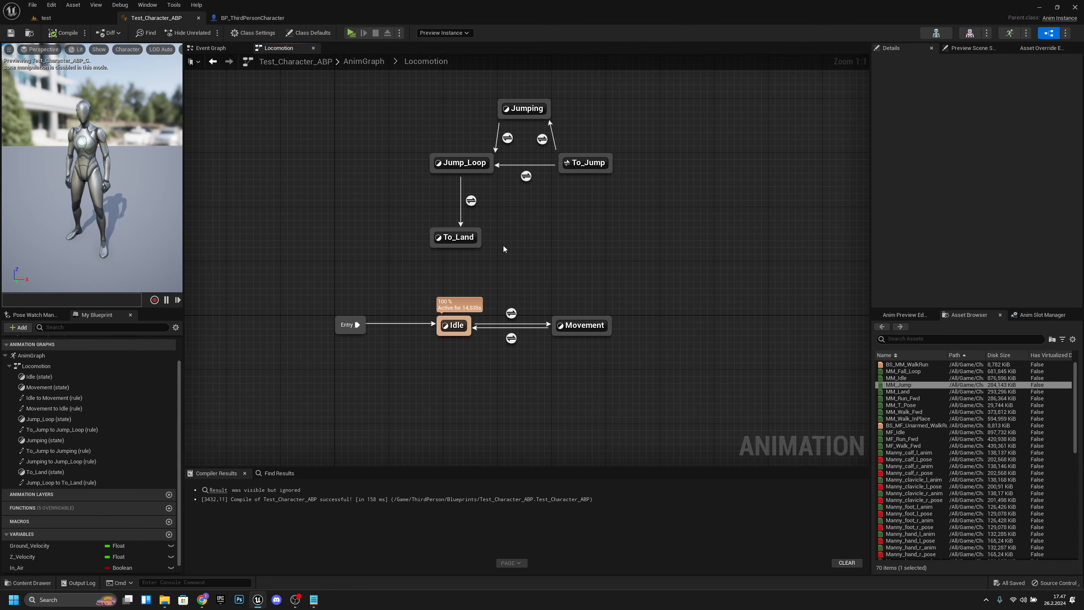
pyautogui.moveTo(566, 269); pyautogui.dragTo(564, 219, button='right')
pyautogui.moveTo(651, 328); pyautogui.dragTo(423, 240)
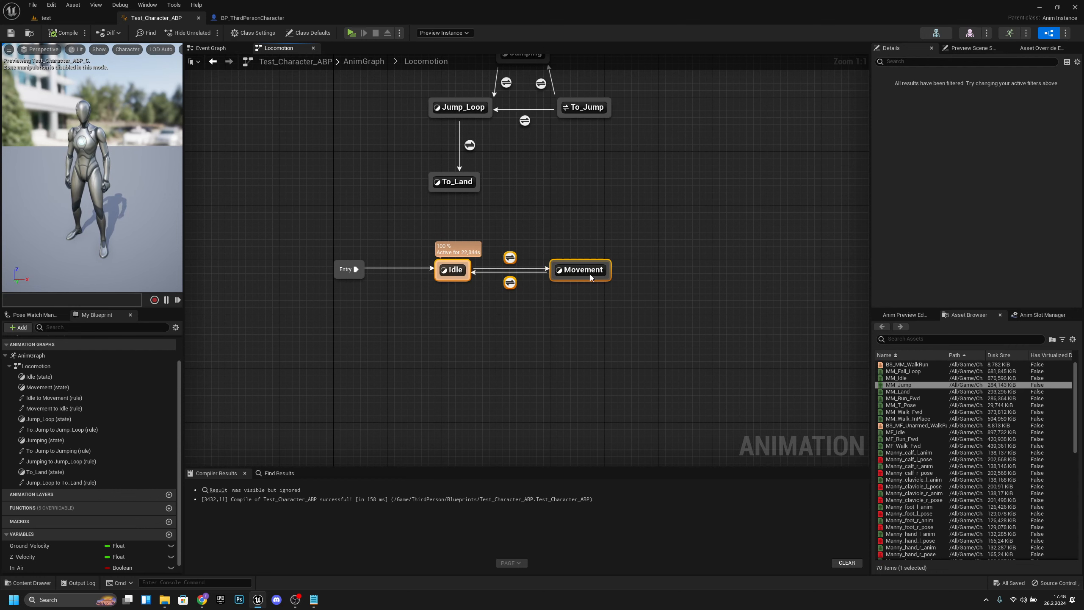
# - In the AnimGraph, add a new state machine above Locomotion and name it Loco
pyautogui.click(377, 62)
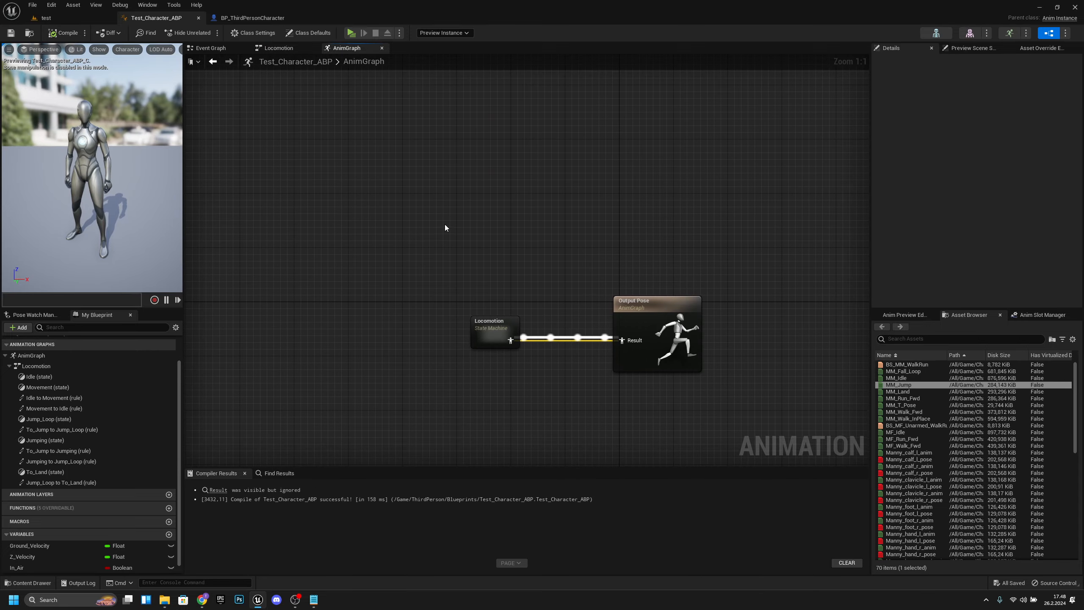
pyautogui.rightClick(387, 205)
pyautogui.write('S')
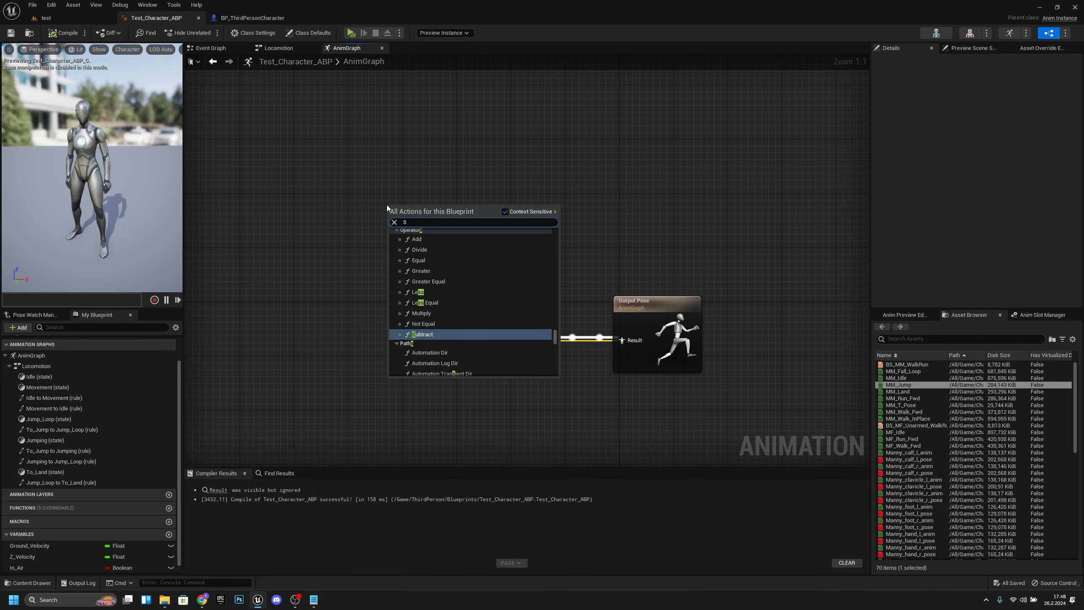
pyautogui.write('tate machi')
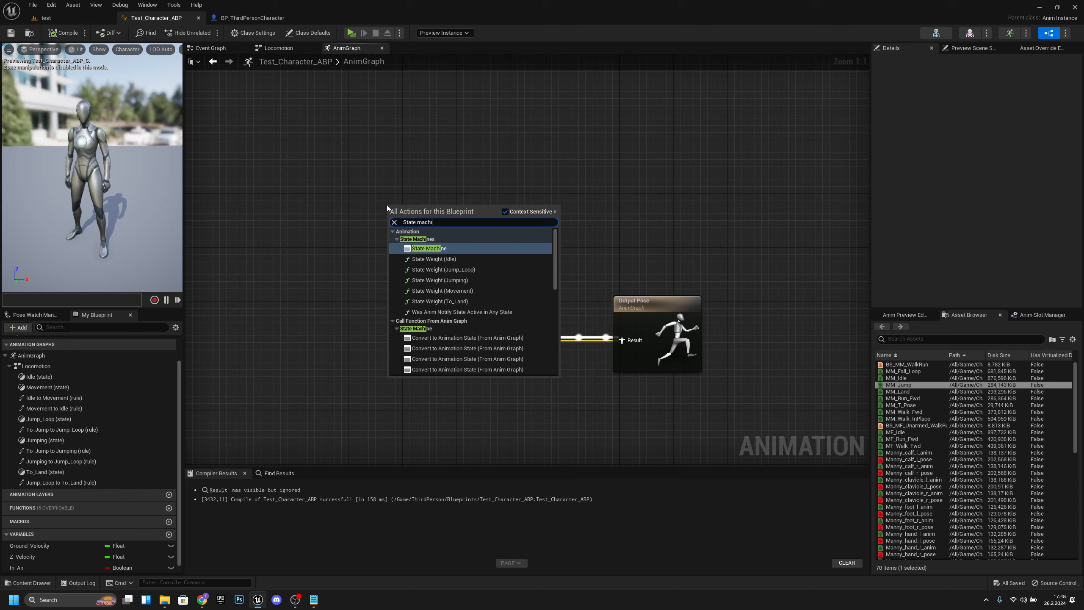
pyautogui.press('Return')
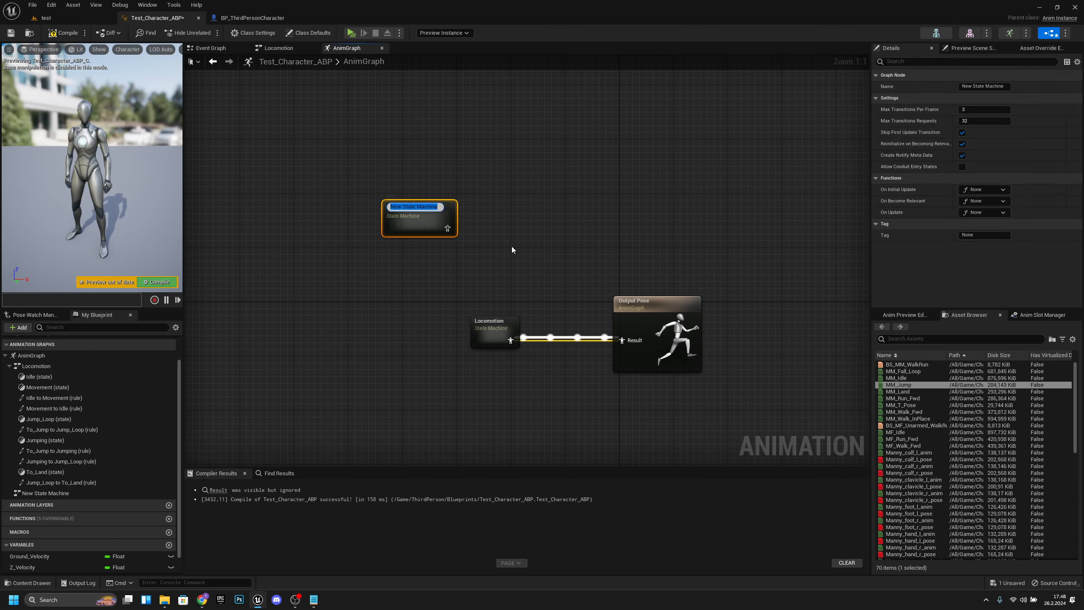
pyautogui.write('Loco')
pyautogui.press('Return')
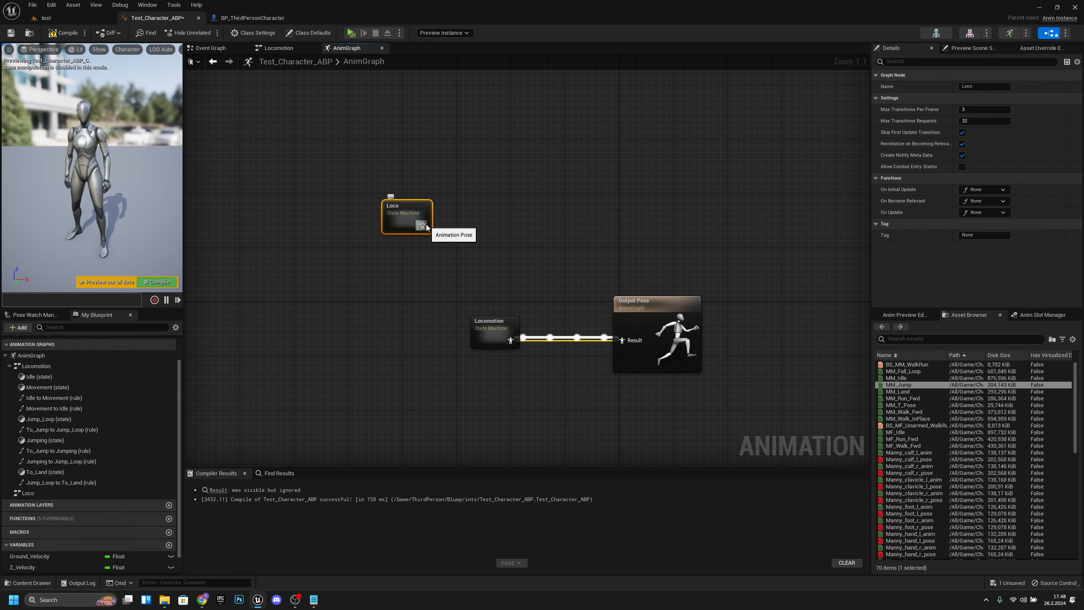
# - Paste the copied Idle and Movement states into the Loco state machine and connect Entry to Idle
pyautogui.doubleClick(406, 217)
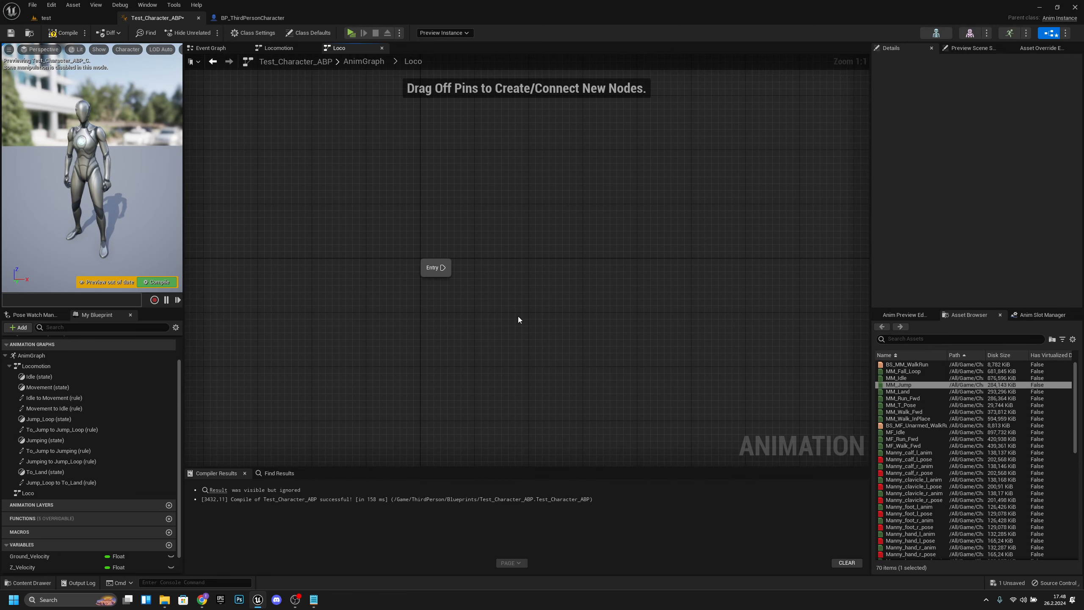
pyautogui.hotkey('ctrl', 'v')
pyautogui.moveTo(467, 320); pyautogui.dragTo(497, 268)
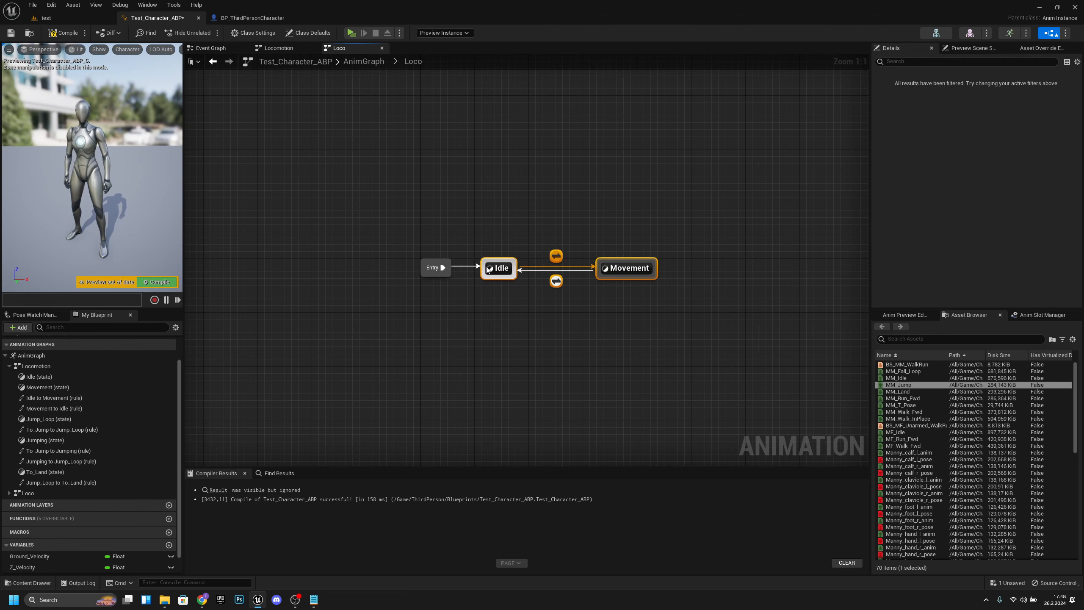
# - Check the contents of the pasted Idle and Movement states and the rules of both transitions in Loco
pyautogui.doubleClick(510, 274)
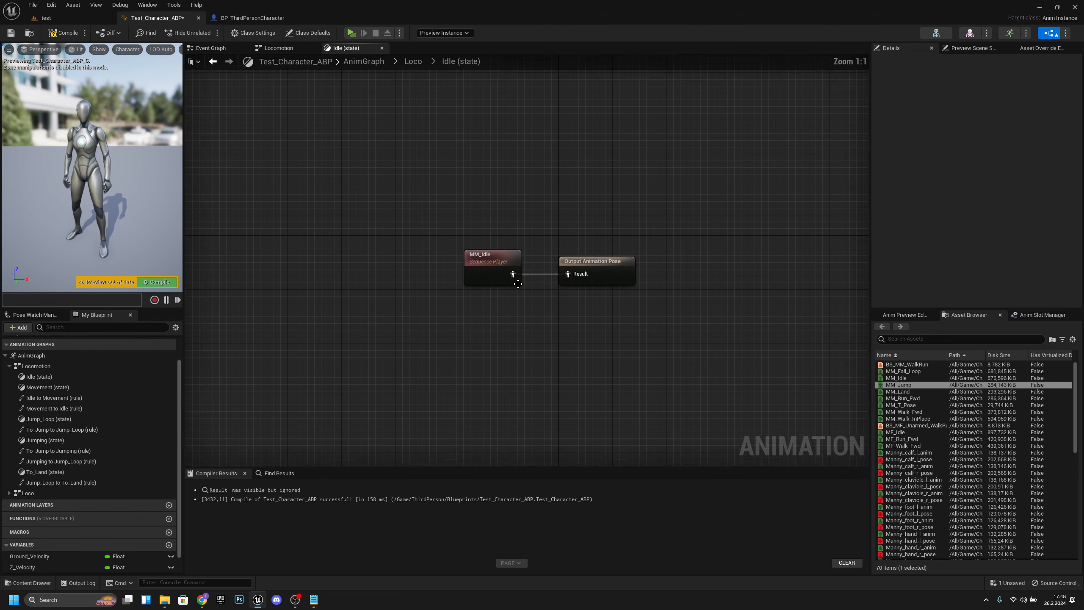
pyautogui.click(422, 66)
pyautogui.click(575, 252)
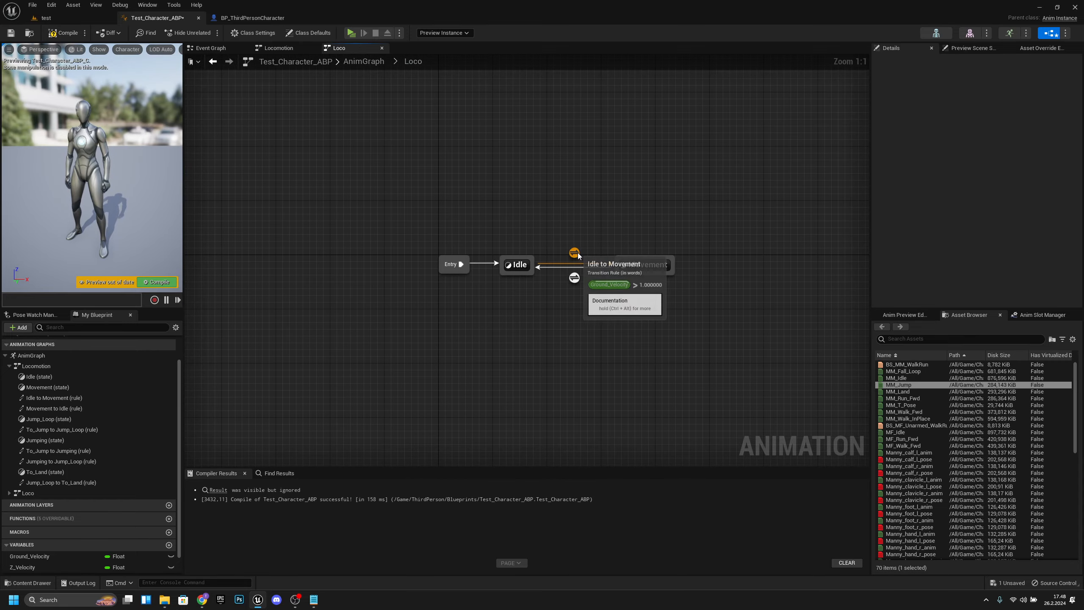
pyautogui.click(581, 277)
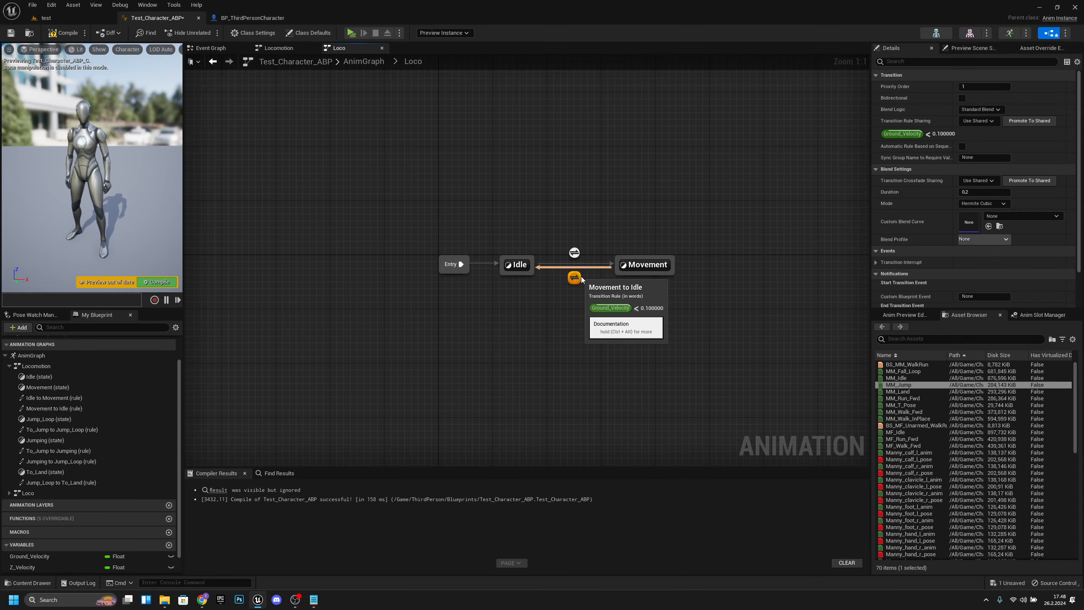
pyautogui.doubleClick(643, 266)
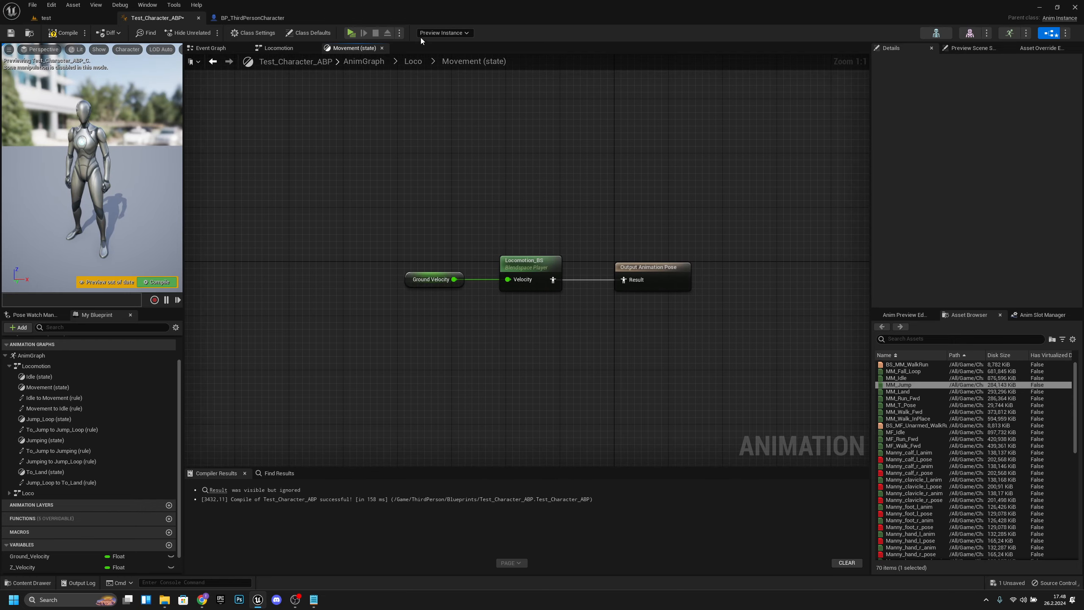
# - In the AnimGraph, save the Loco state machine's output as a new cached pose named Locomotion
pyautogui.click(421, 62)
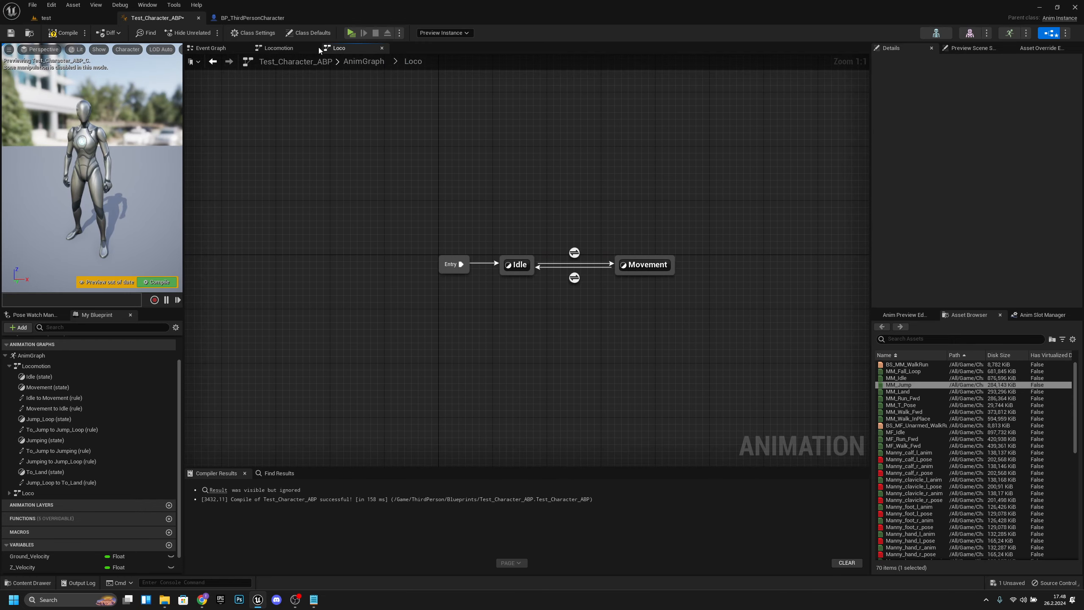
pyautogui.moveTo(623, 308); pyautogui.dragTo(539, 312, button='right')
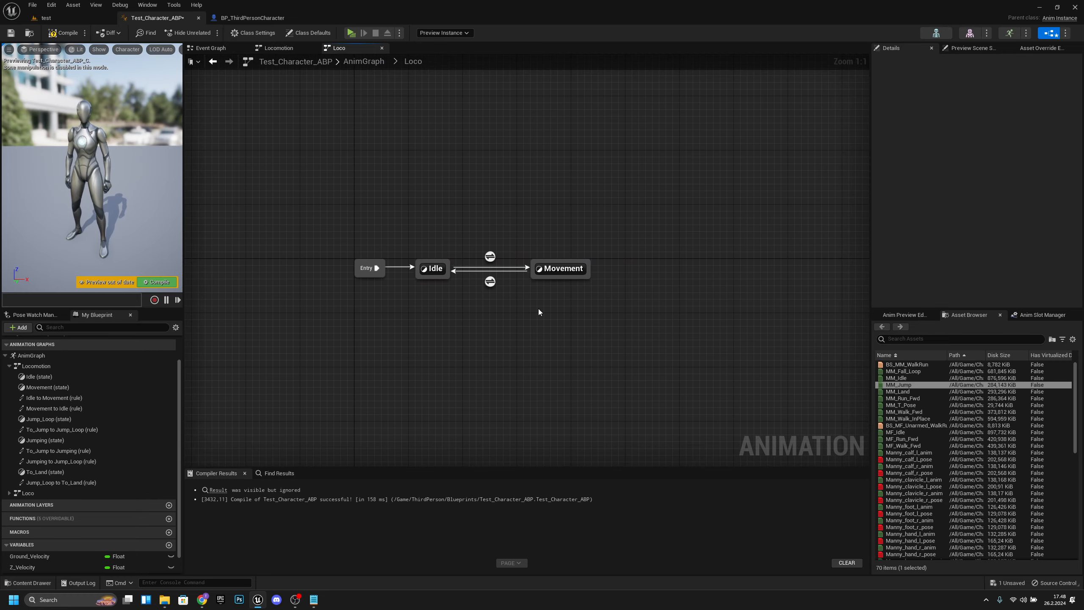
pyautogui.click(364, 61)
pyautogui.moveTo(444, 220); pyautogui.dragTo(502, 224)
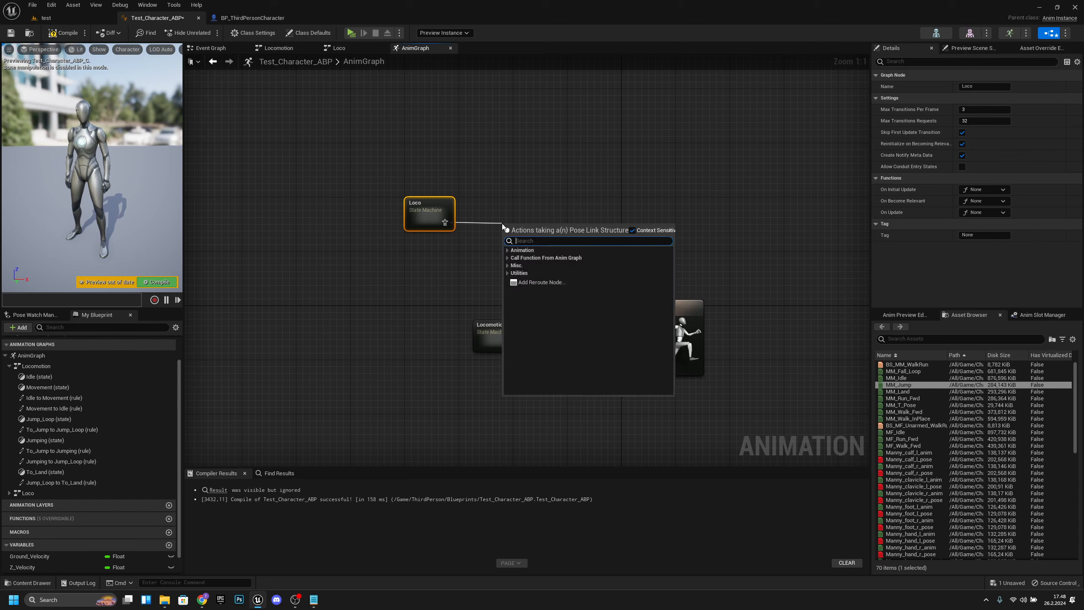
pyautogui.write('save')
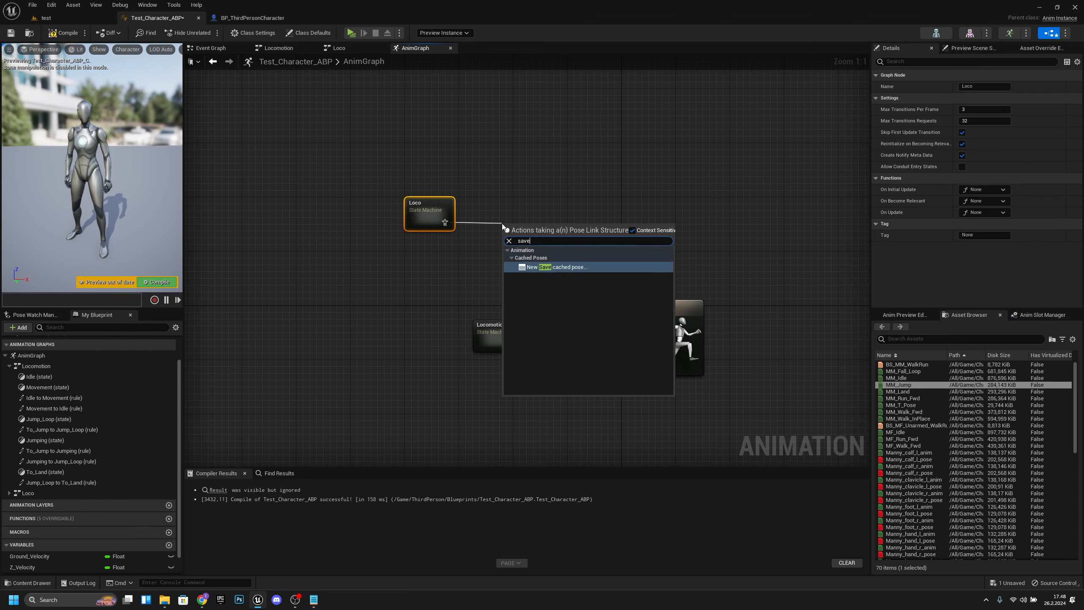
pyautogui.click(559, 267)
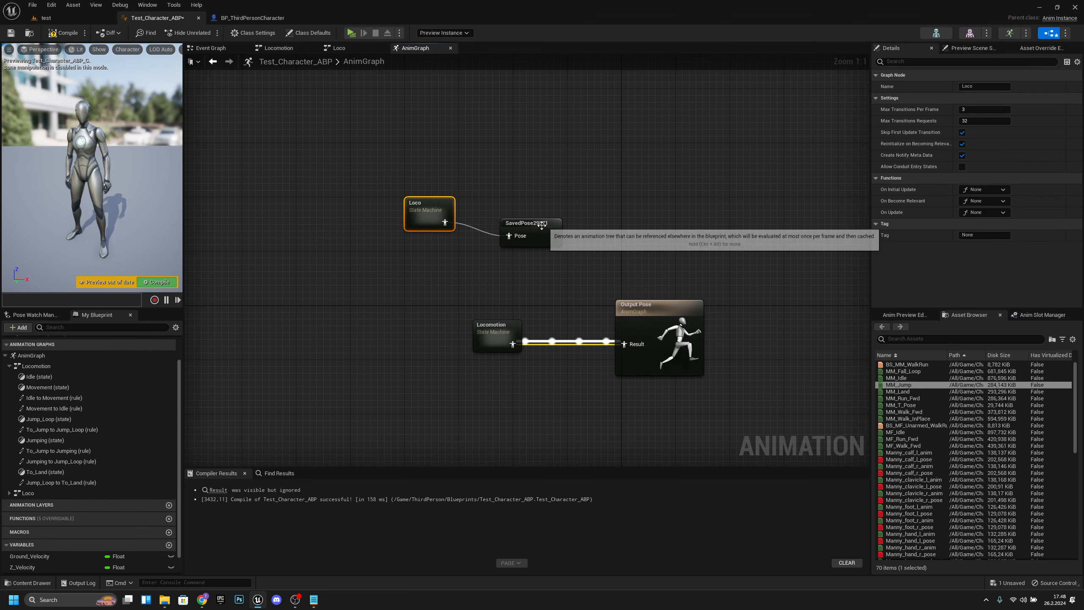
pyautogui.doubleClick(516, 210)
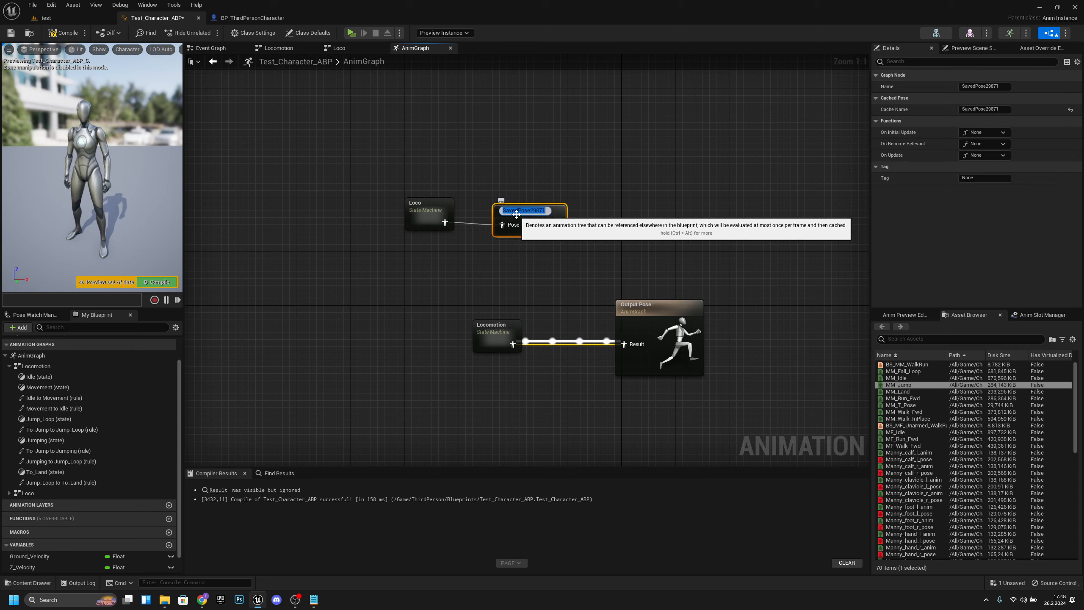
pyautogui.write('Locomotion')
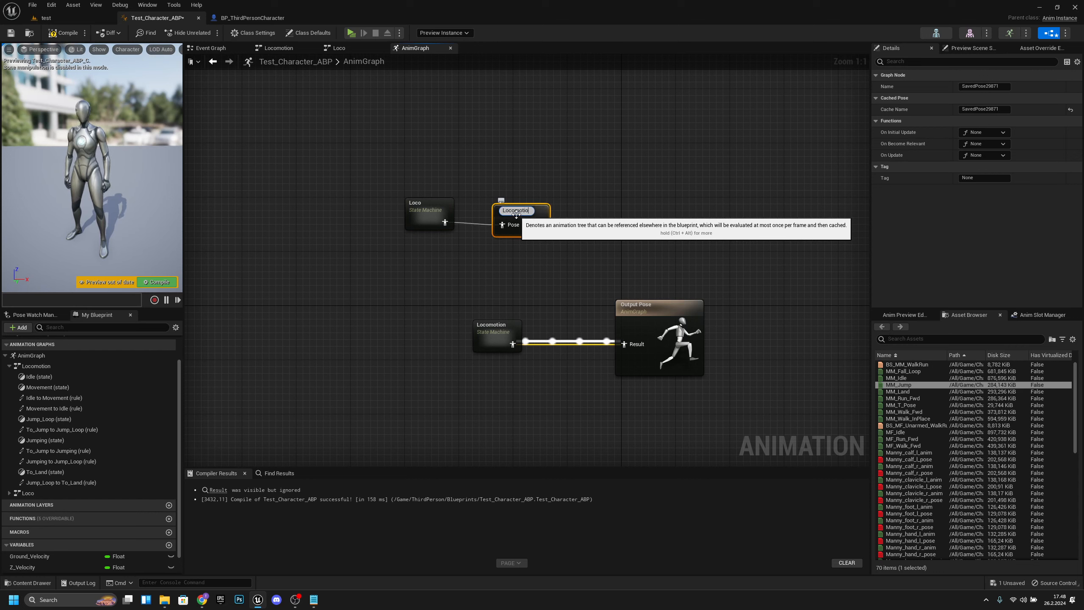
pyautogui.press('Return')
# - Move the old Locomotion state machine and Output Pose so they line up beneath Loco, and rename that state machine Main_States
pyautogui.moveTo(694, 390); pyautogui.dragTo(506, 316)
pyautogui.moveTo(628, 309); pyautogui.dragTo(562, 309)
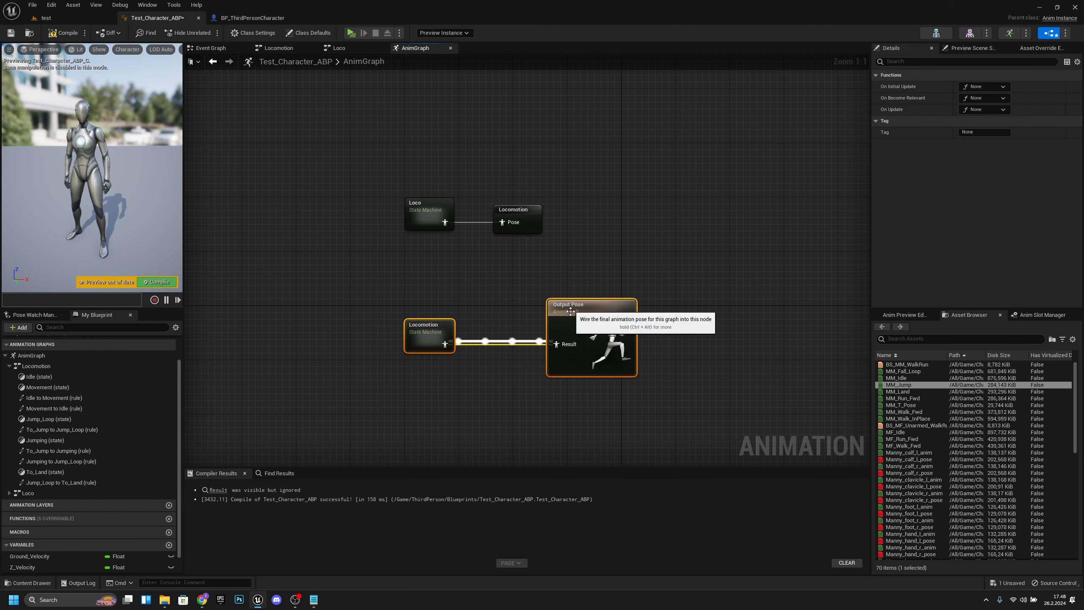
pyautogui.click(472, 368)
pyautogui.click(429, 337)
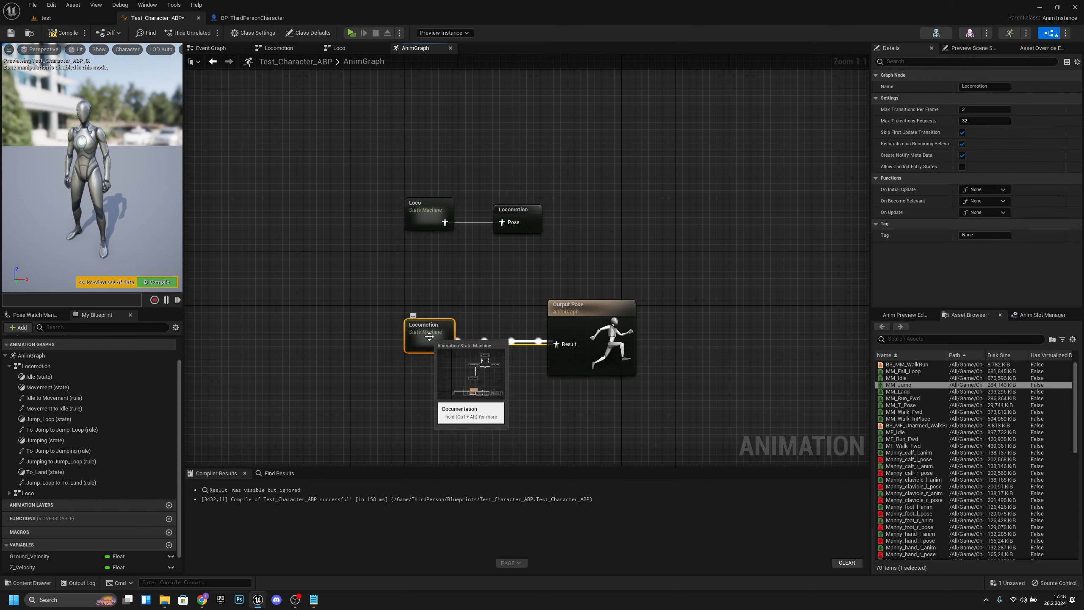
pyautogui.press('F2')
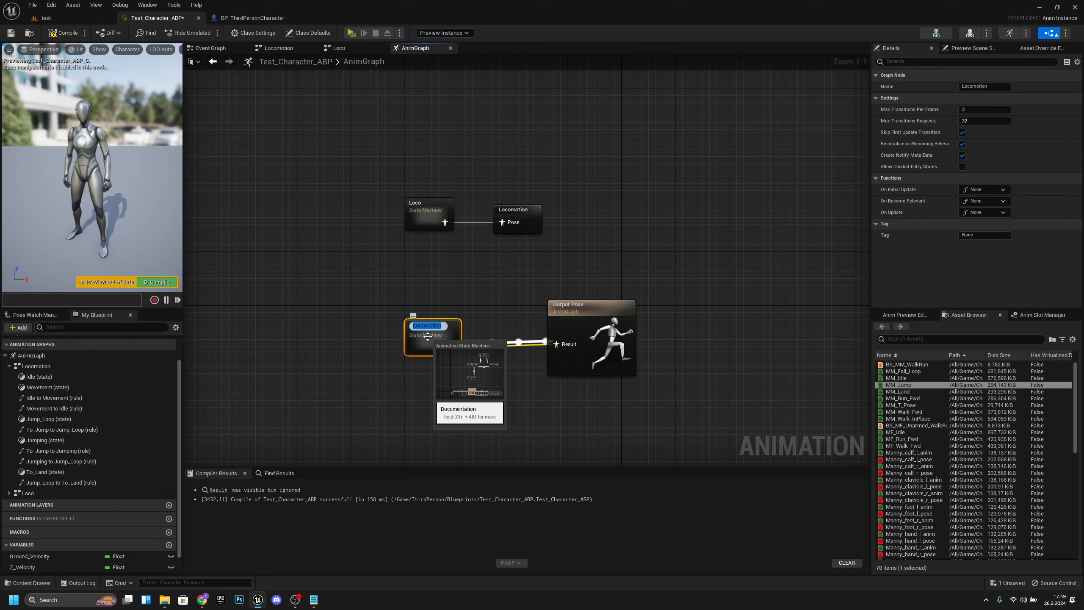
pyautogui.write('Main_')
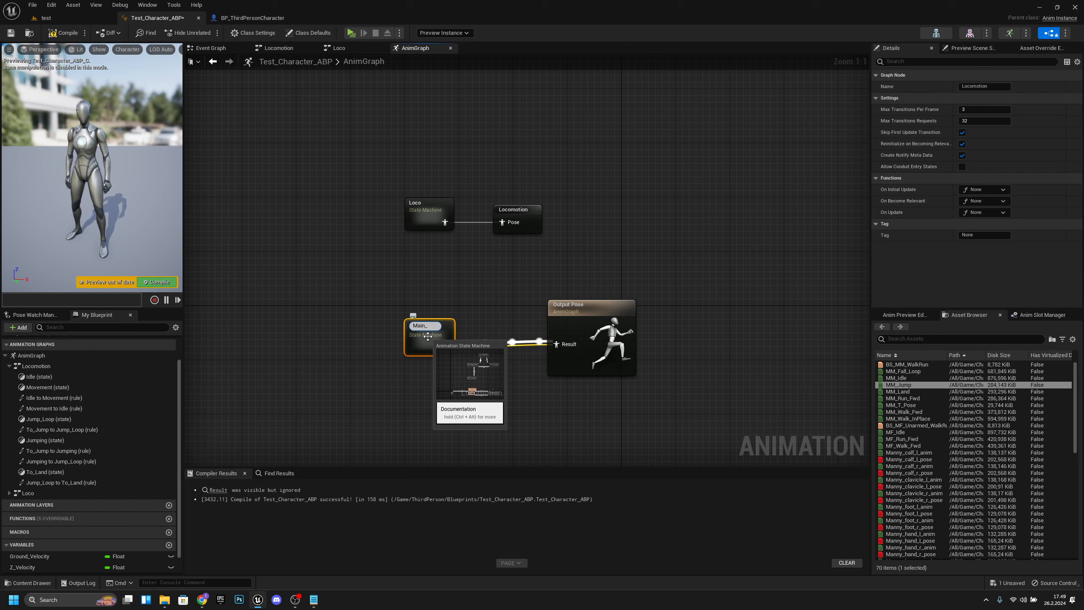
pyautogui.write('Loco')
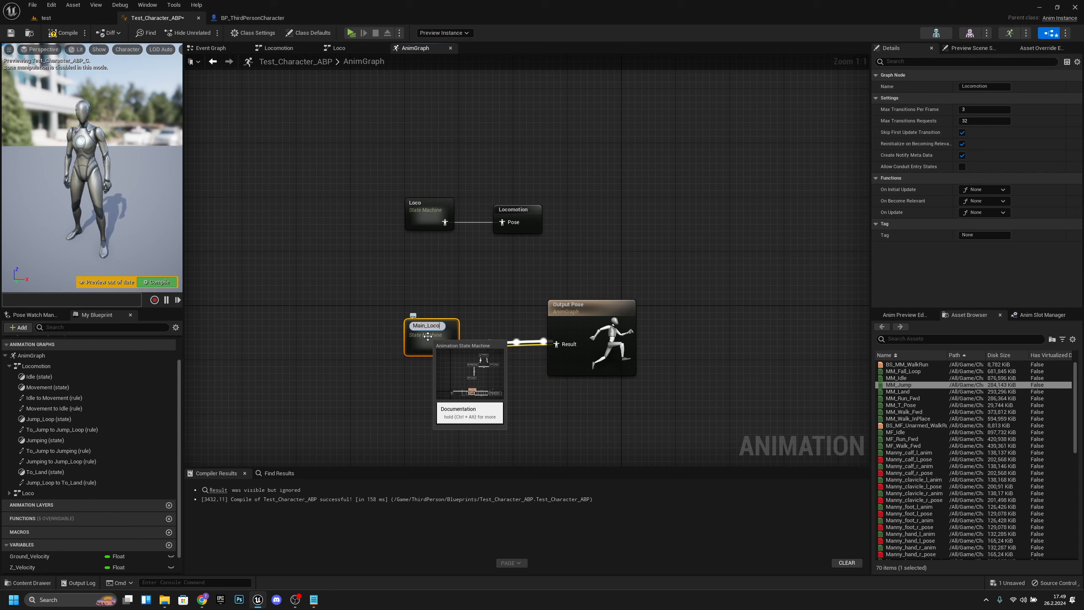
pyautogui.press('BackSpace')
pyautogui.press('BackSpace')
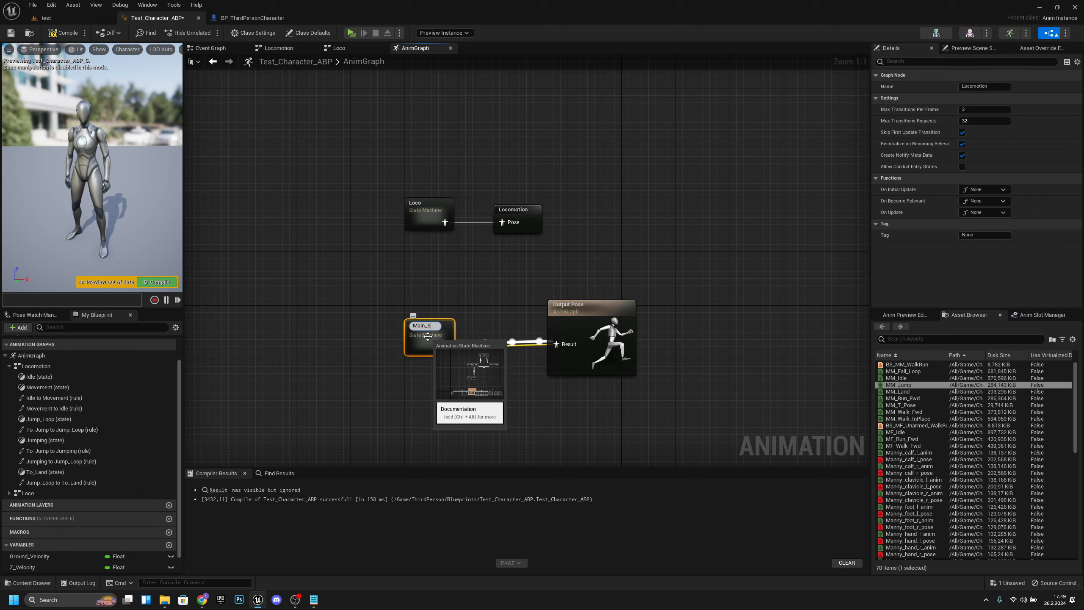
pyautogui.press('Return')
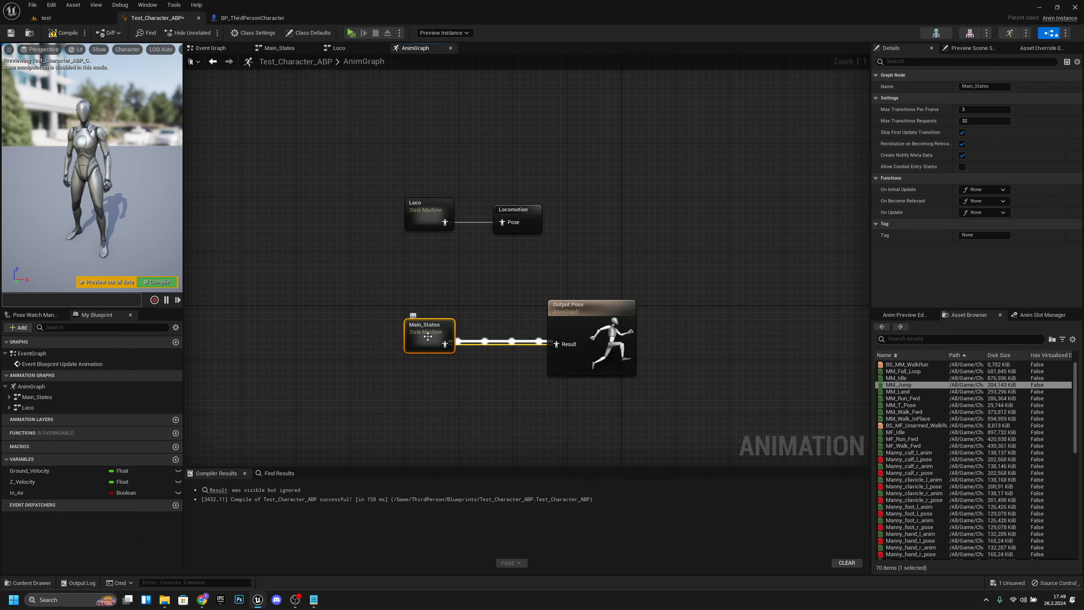
# - Inside the Main_States state machine, delete the Idle and Movement states together with their transitions
pyautogui.moveTo(549, 246); pyautogui.dragTo(424, 230)
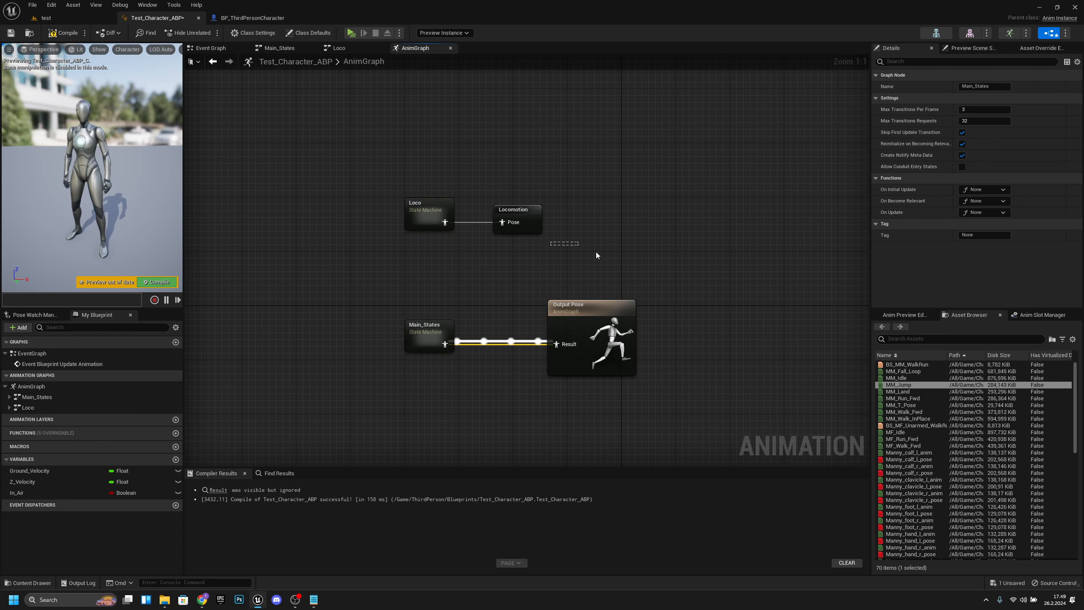
pyautogui.moveTo(596, 255); pyautogui.dragTo(595, 248)
pyautogui.moveTo(595, 207); pyautogui.dragTo(566, 166, button='right')
pyautogui.doubleClick(393, 285)
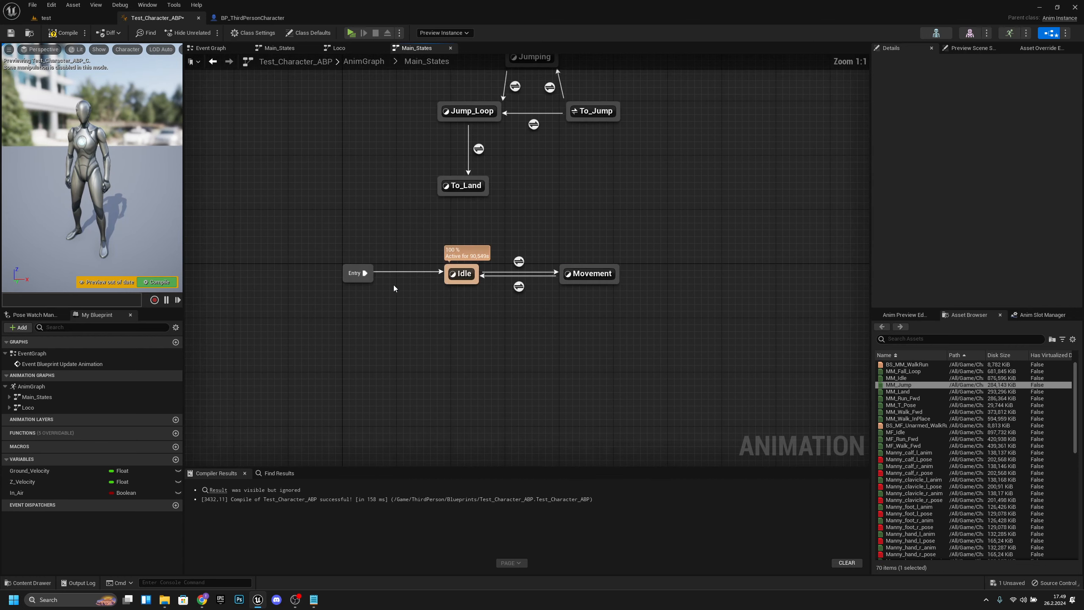
pyautogui.moveTo(748, 377); pyautogui.dragTo(591, 360)
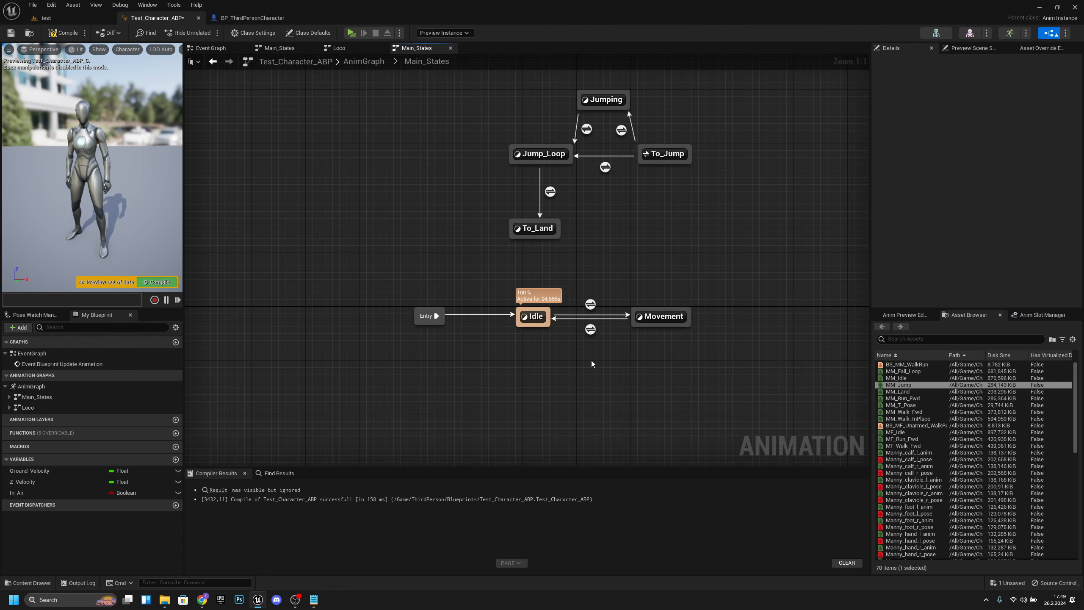
pyautogui.moveTo(592, 360); pyautogui.dragTo(502, 376, button='right')
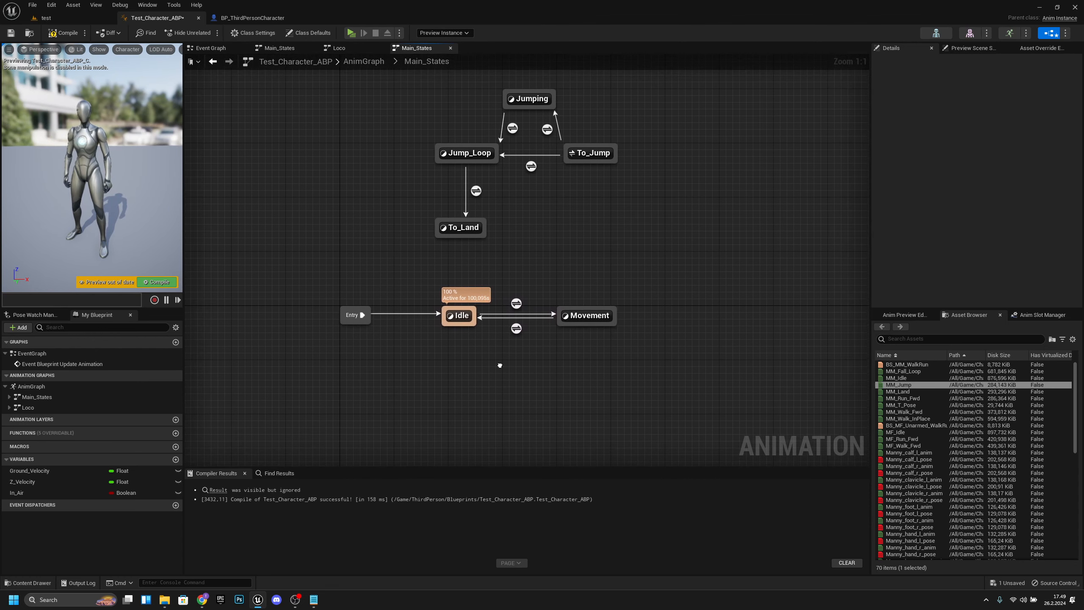
pyautogui.moveTo(611, 362); pyautogui.dragTo(432, 281)
pyautogui.press('Delete')
# - Add a new state connected from Entry in Main_States and name it Locomotion
pyautogui.moveTo(366, 323); pyautogui.dragTo(447, 324)
pyautogui.click(470, 347)
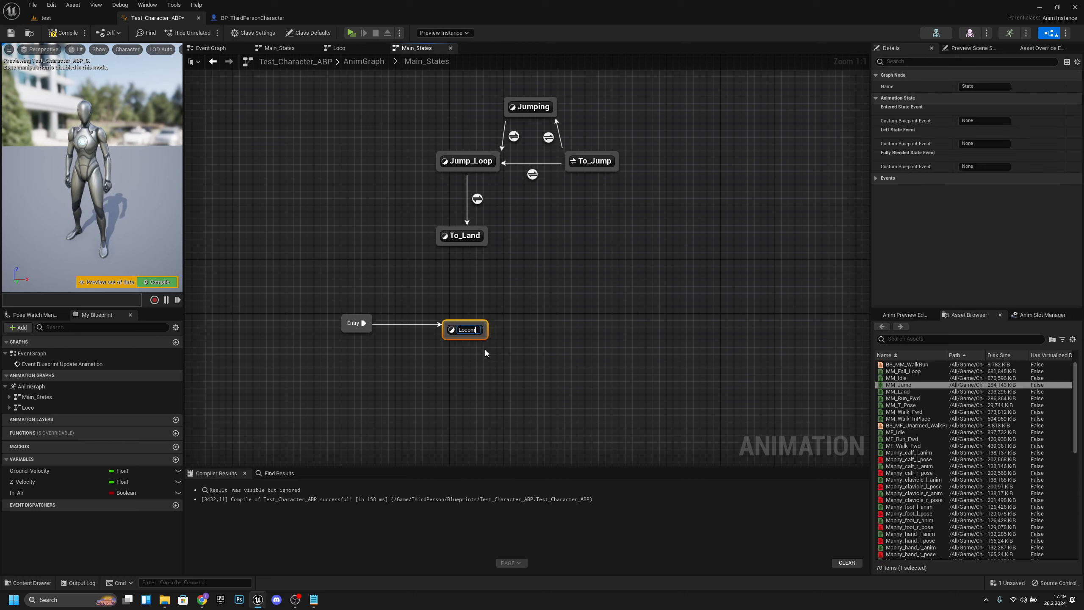
pyautogui.write('Locomotion')
pyautogui.press('Return')
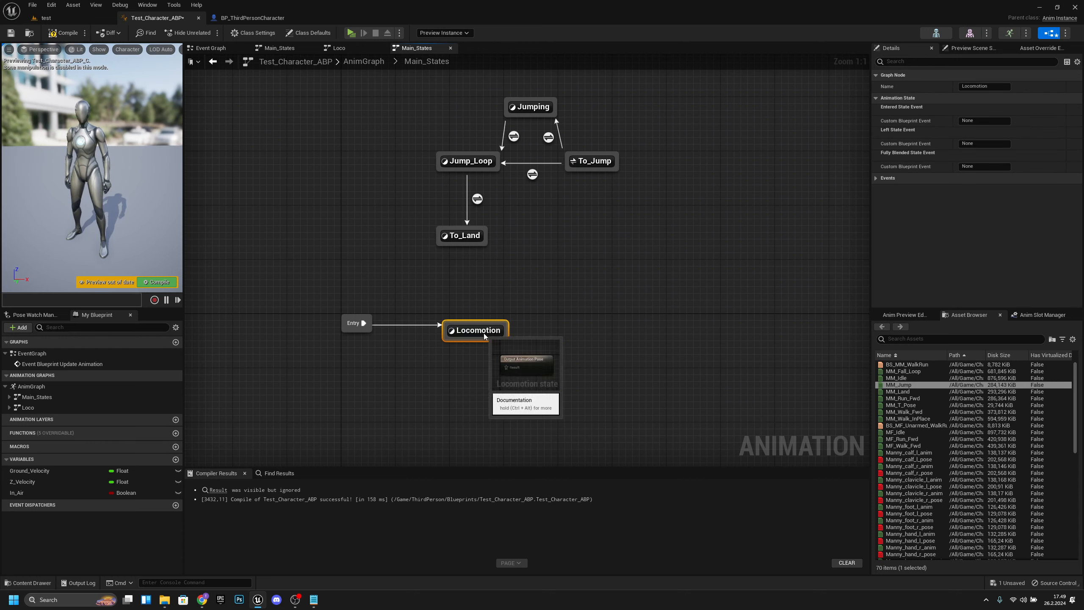
# - In the Locomotion state, connect the cached pose 'Locomotion' to Output Animation Pose, and compile and save the blueprint
pyautogui.doubleClick(473, 324)
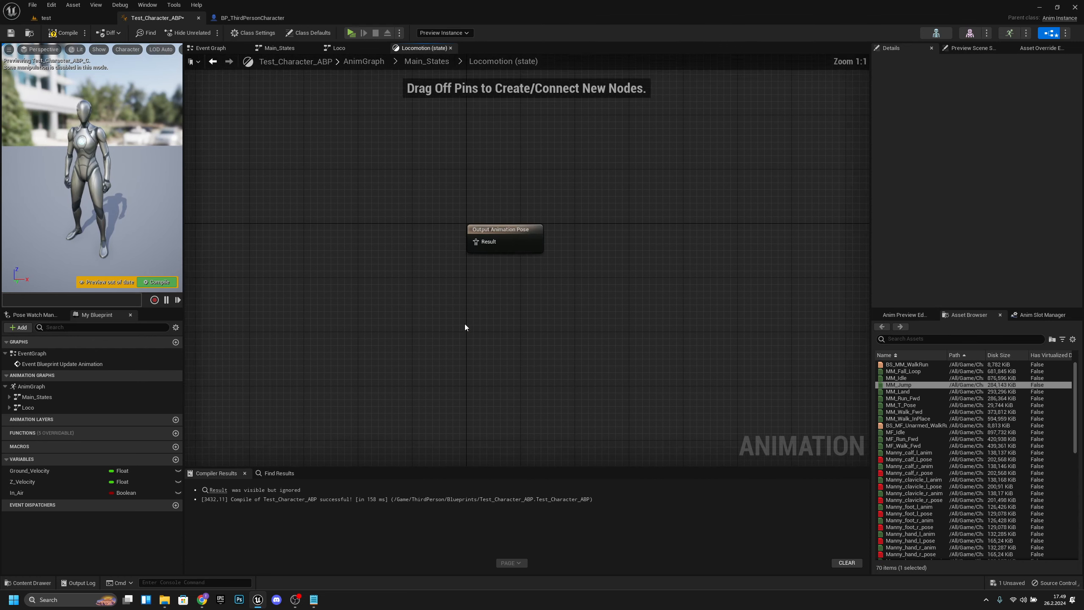
pyautogui.rightClick(405, 282)
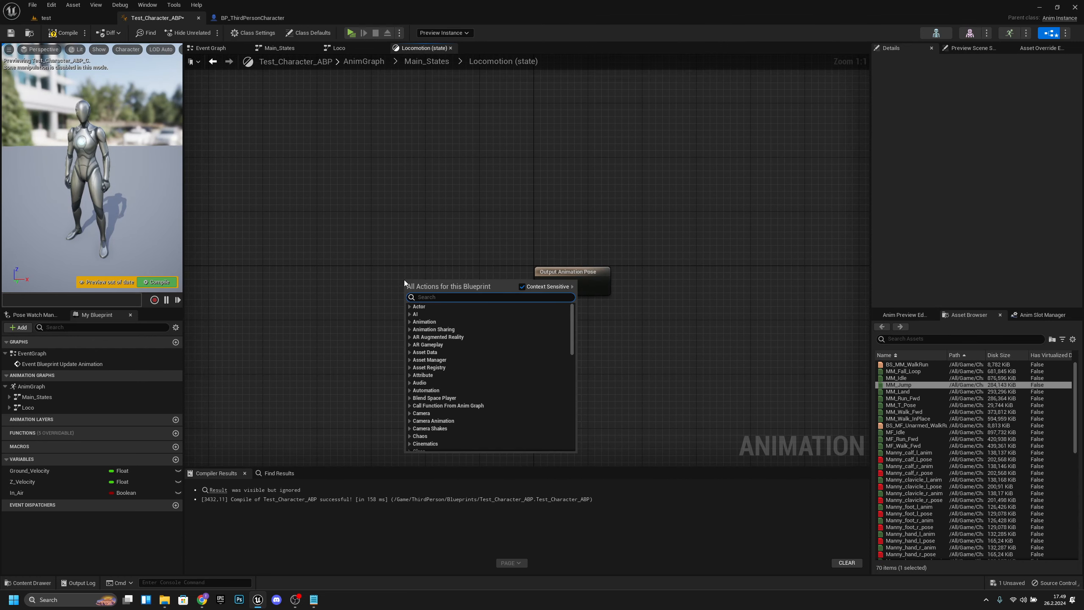
pyautogui.write('locomo')
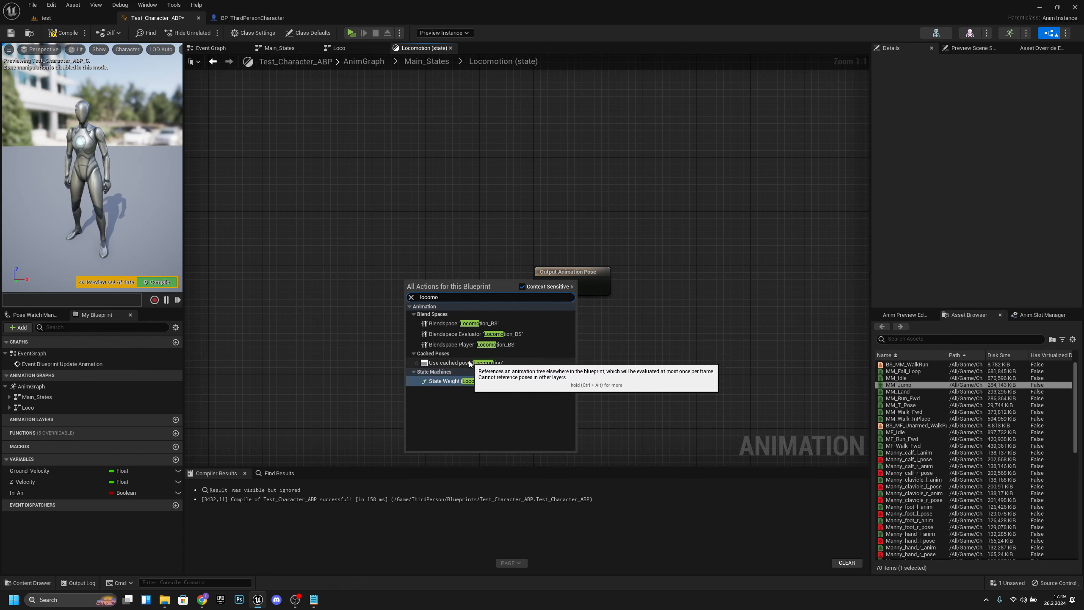
pyautogui.click(495, 362)
pyautogui.moveTo(485, 291); pyautogui.dragTo(557, 281)
pyautogui.moveTo(585, 329); pyautogui.dragTo(386, 250)
pyautogui.click(544, 326)
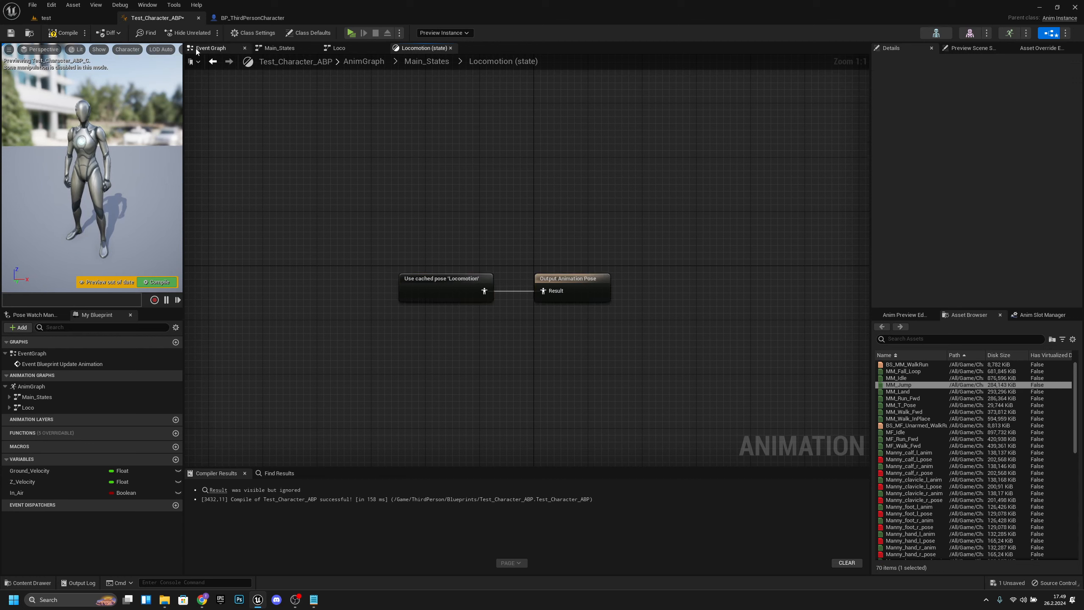
pyautogui.click(64, 33)
pyautogui.click(10, 32)
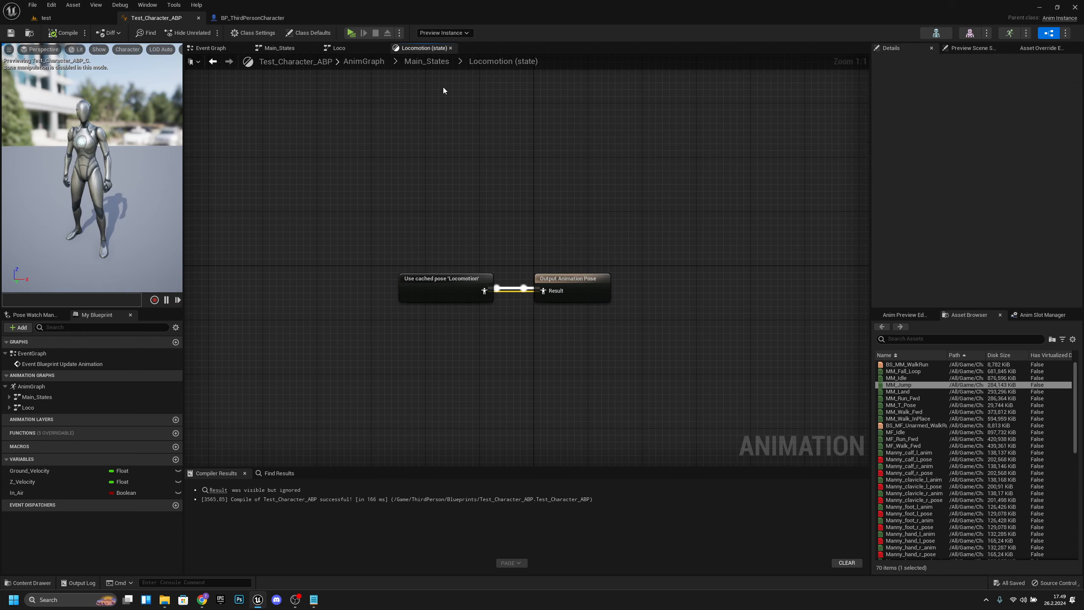
# - Review how the Locomotion state in Main_States relates to the Idle and Movement states inside the Loco state machine
pyautogui.click(436, 63)
pyautogui.moveTo(476, 77); pyautogui.dragTo(657, 224, button='right')
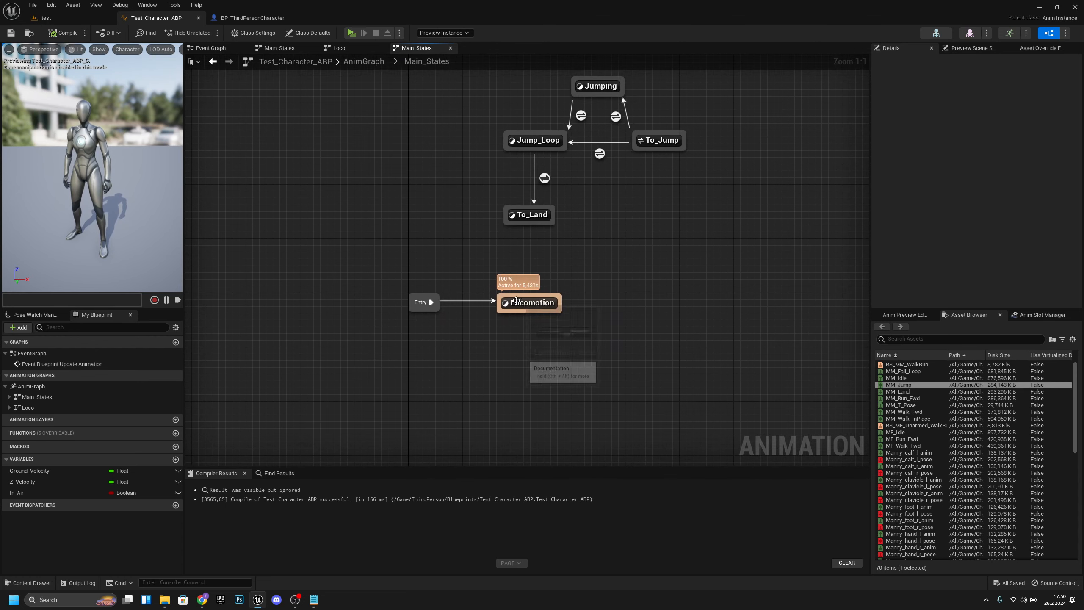
pyautogui.click(532, 302)
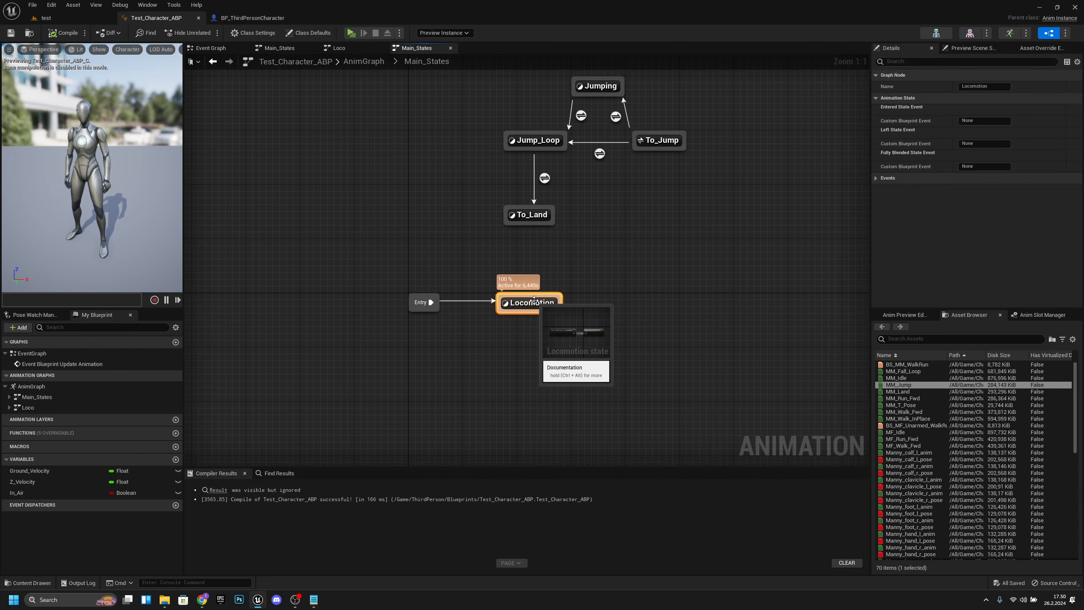
pyautogui.click(362, 65)
pyautogui.doubleClick(482, 210)
pyautogui.moveTo(729, 337); pyautogui.dragTo(480, 169)
pyautogui.click(370, 63)
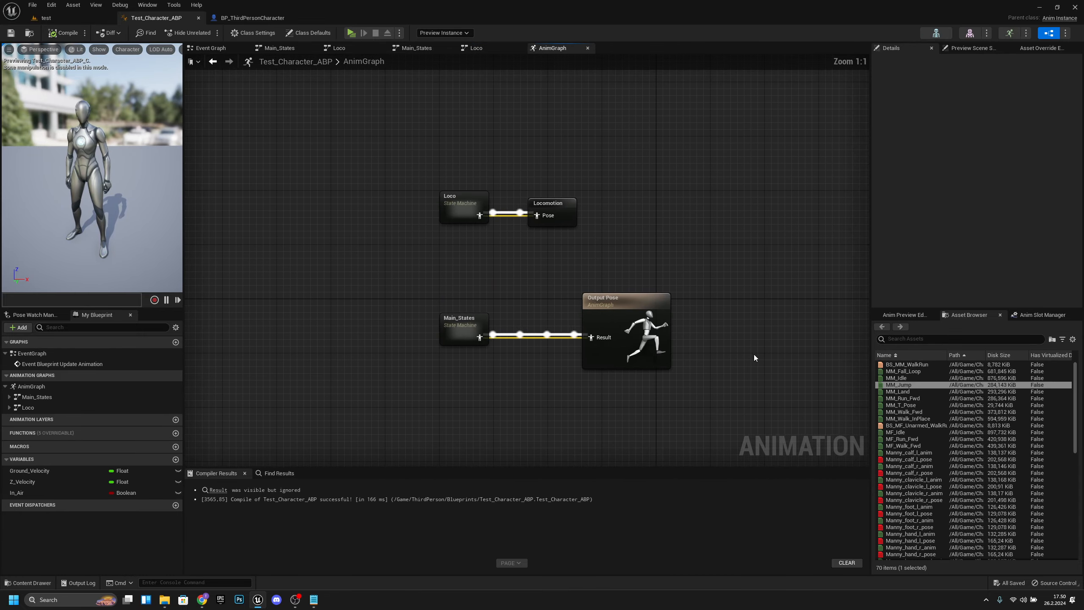
# - In the To_Land state of Main_States, add an Apply Additive node feeding Output Animation Pose
pyautogui.doubleClick(455, 326)
pyautogui.moveTo(547, 330); pyautogui.dragTo(527, 270, button='right')
pyautogui.doubleClick(519, 264)
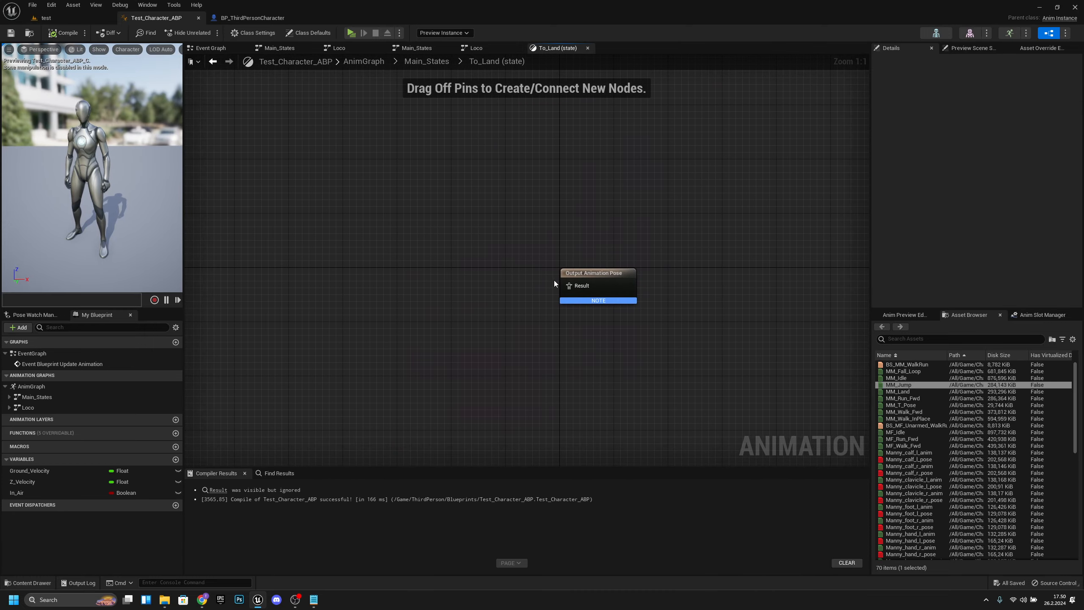
pyautogui.moveTo(493, 281); pyautogui.dragTo(499, 288)
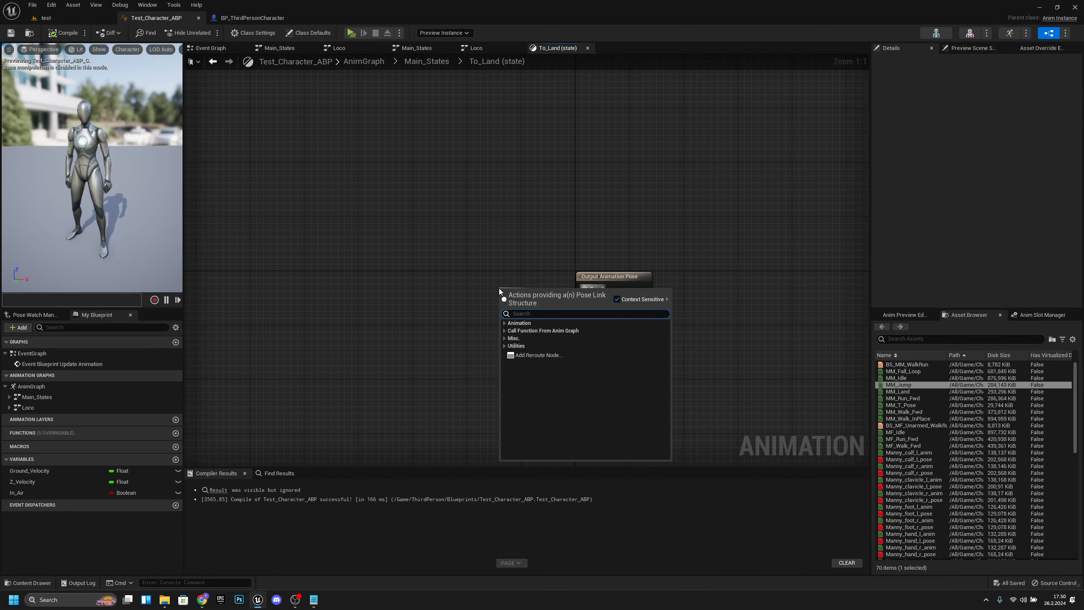
pyautogui.write('blec')
pyautogui.press('BackSpace')
pyautogui.press('BackSpace')
pyautogui.press('BackSpace')
pyautogui.press('BackSpace')
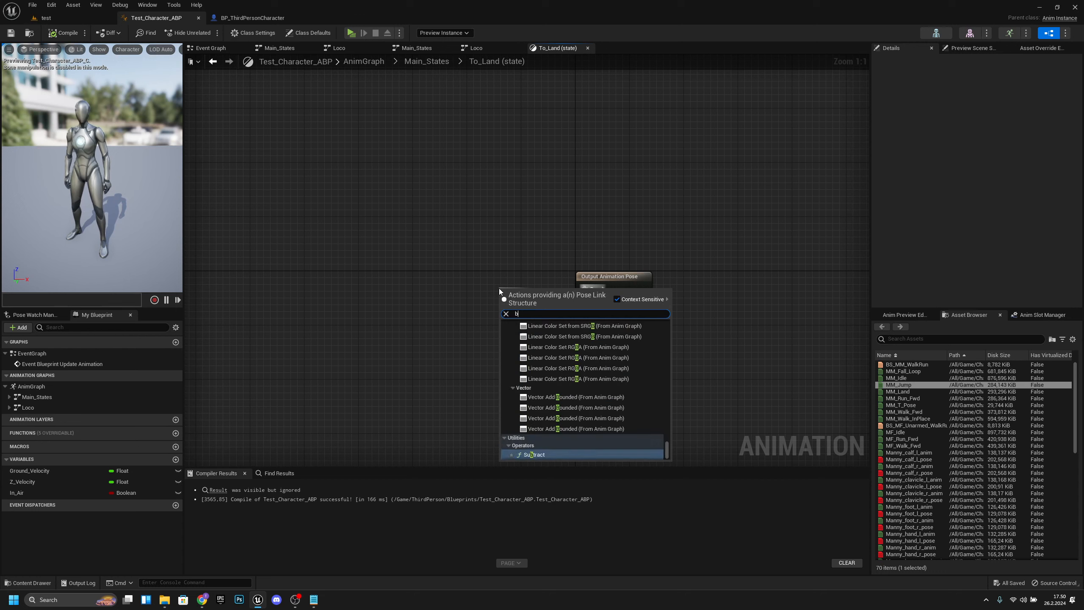
pyautogui.write('additi')
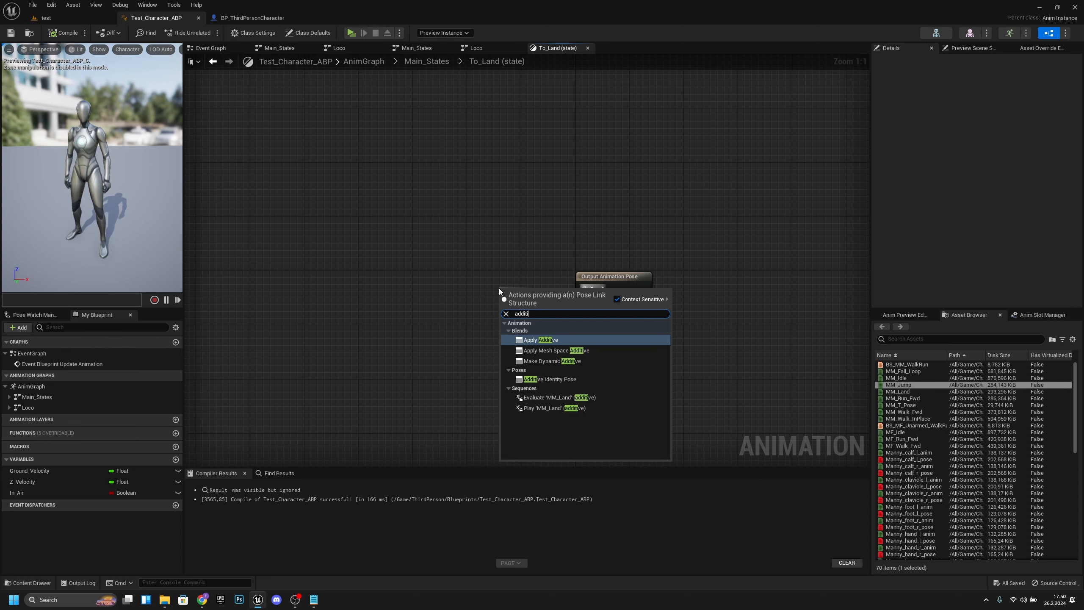
pyautogui.press('Return')
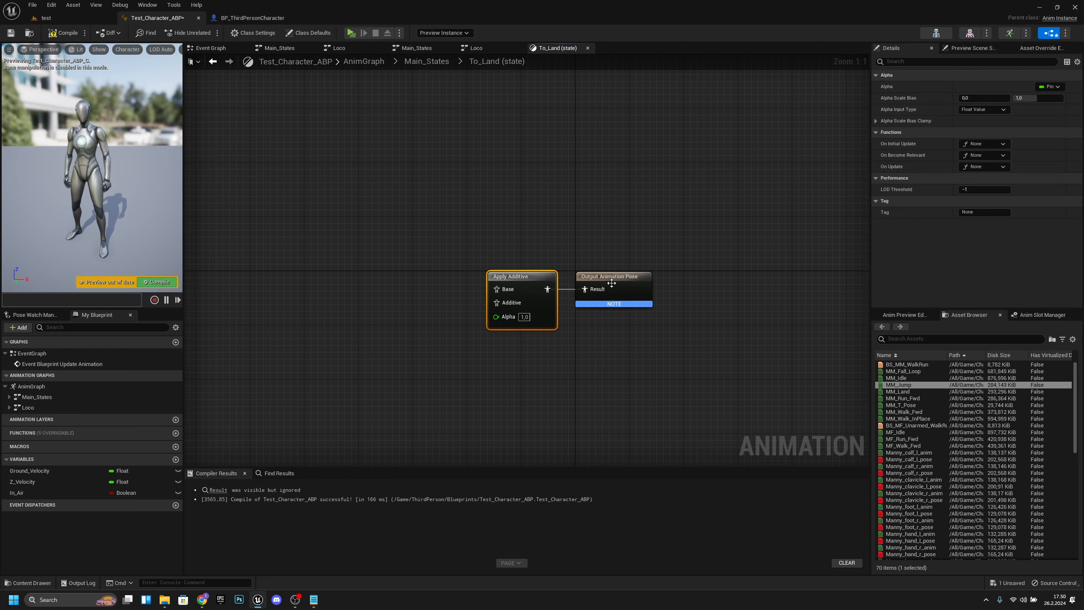
pyautogui.click(611, 283)
pyautogui.moveTo(608, 350); pyautogui.dragTo(648, 308, button='right')
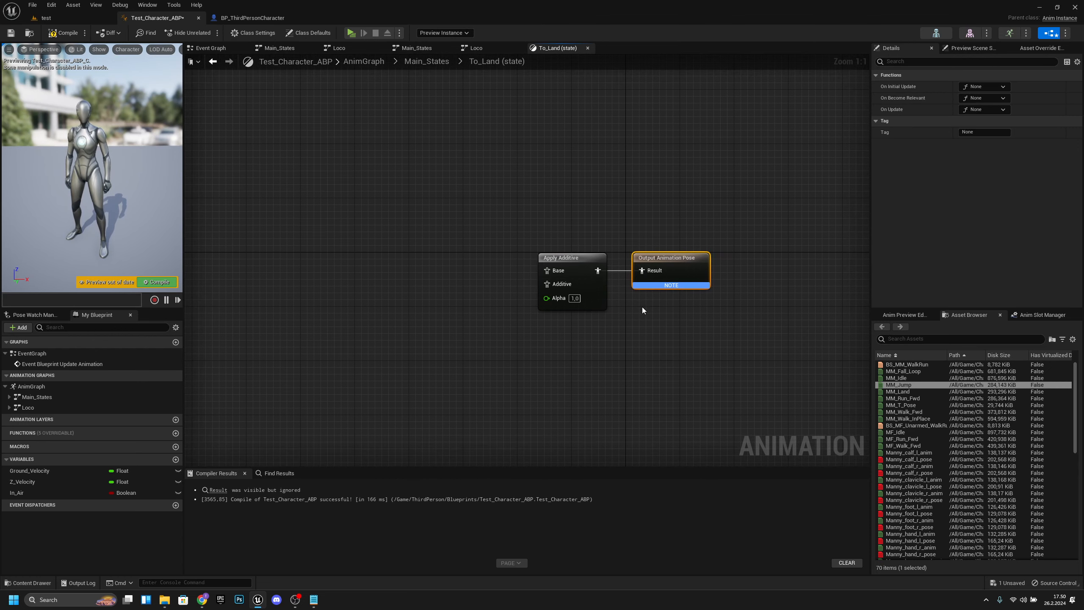
# - Connect the cached pose 'Locomotion' to the Base input of the Apply Additive node
pyautogui.moveTo(546, 270); pyautogui.dragTo(478, 267)
pyautogui.write('locomotion')
pyautogui.press('Return')
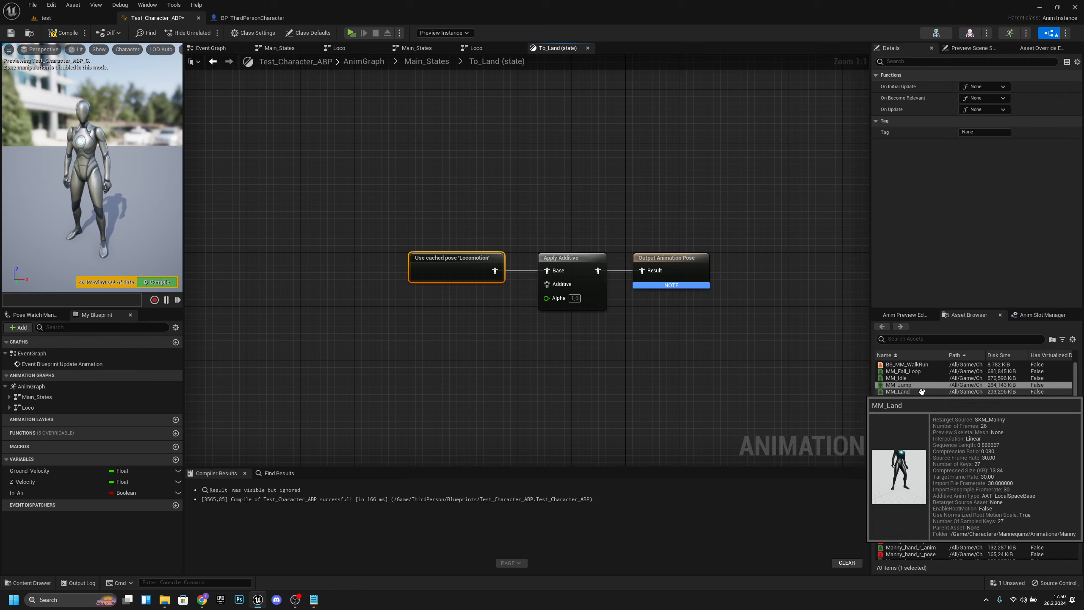
# - Add MM_Land to the Additive input of the Apply Additive node, and keep the animation's Additive Anim Type at Local Space
pyautogui.moveTo(922, 390); pyautogui.dragTo(559, 285)
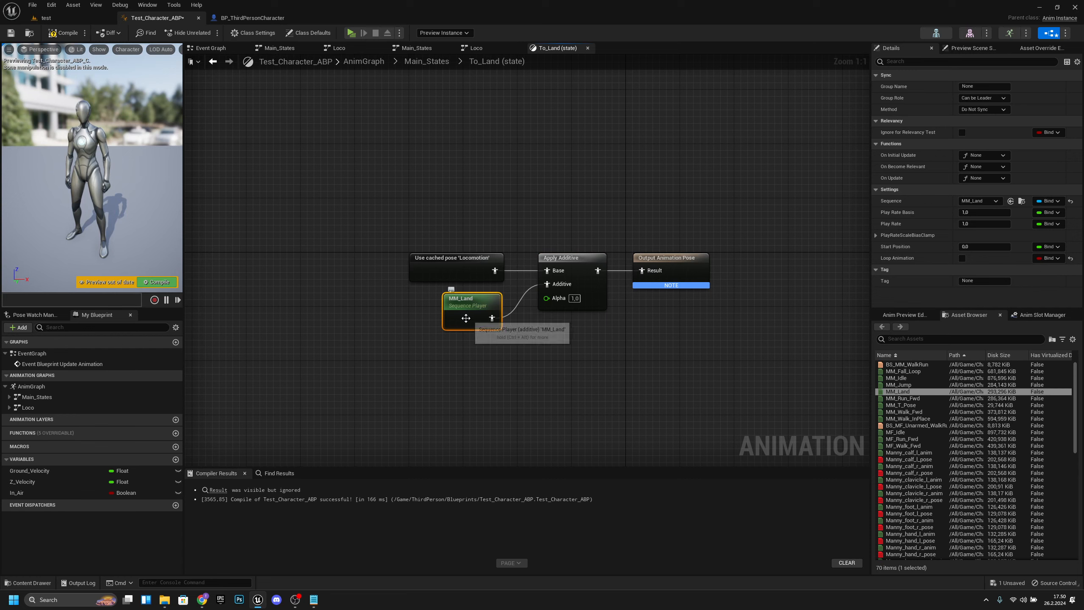
pyautogui.doubleClick(466, 320)
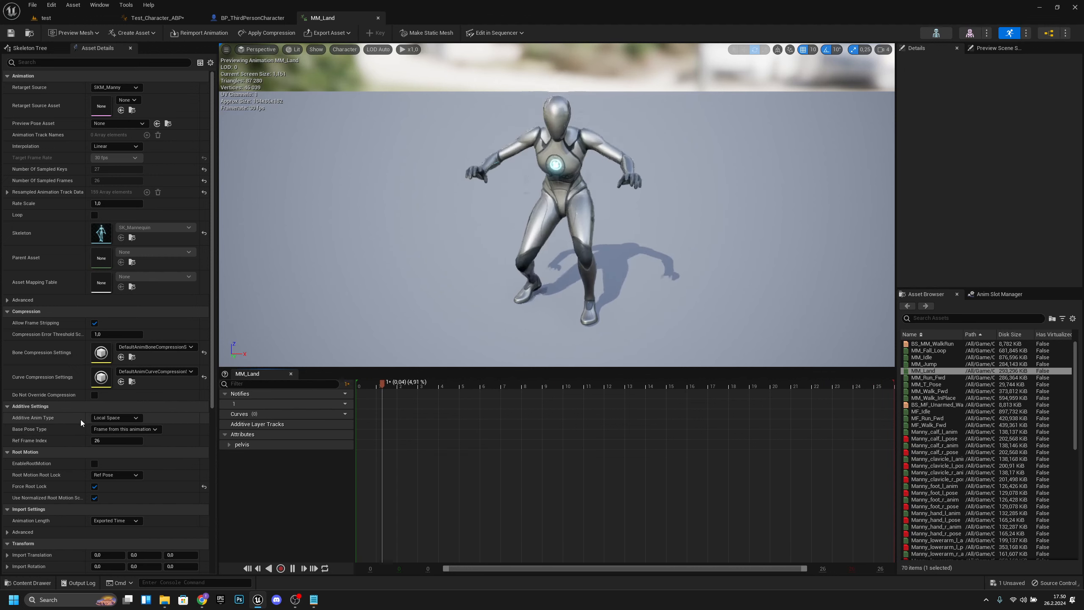
pyautogui.click(107, 418)
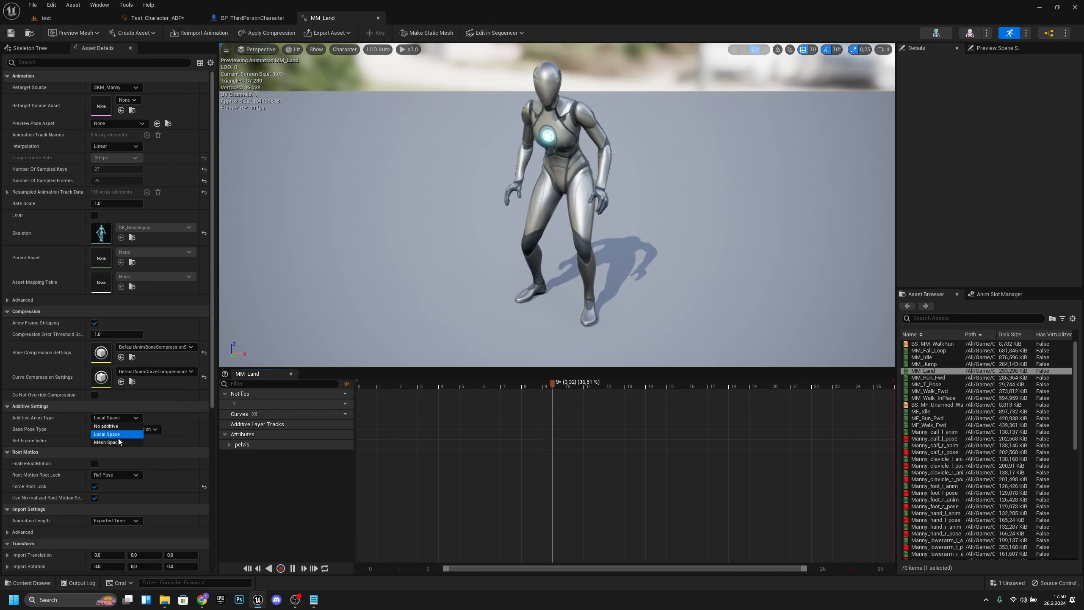
pyautogui.click(117, 434)
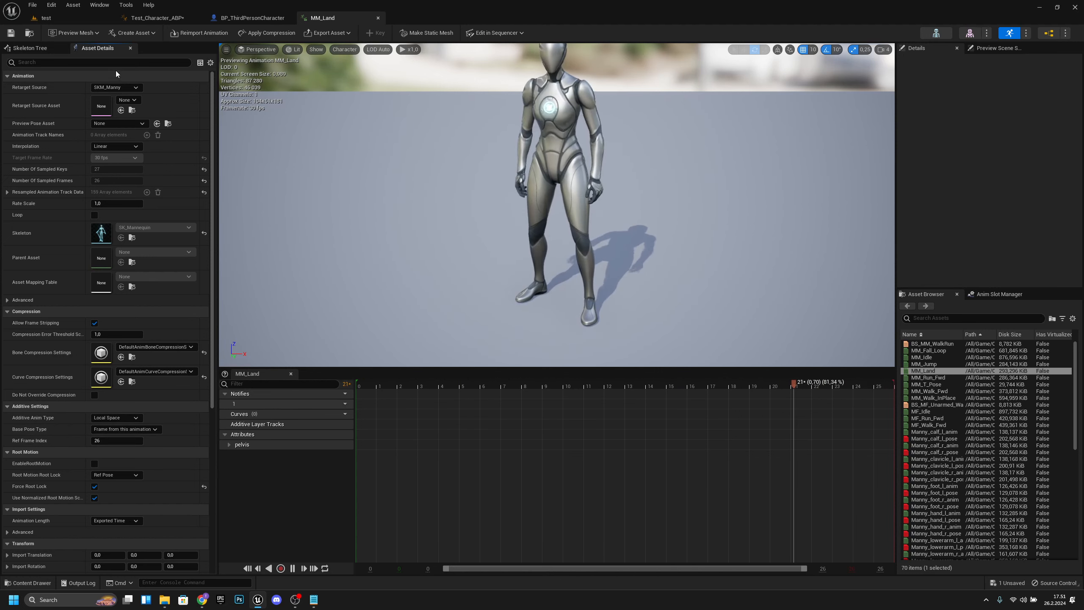
pyautogui.click(378, 18)
pyautogui.click(158, 17)
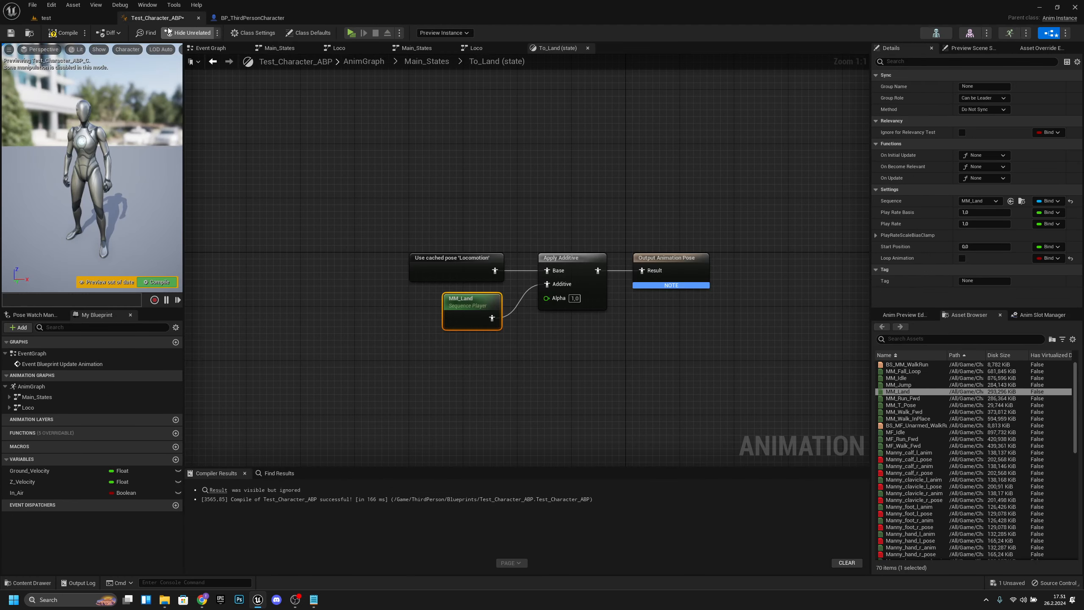
# - In Main_States, add a transition from To_Land to Locomotion and look into its rule graph
pyautogui.moveTo(604, 315); pyautogui.dragTo(561, 312, button='right')
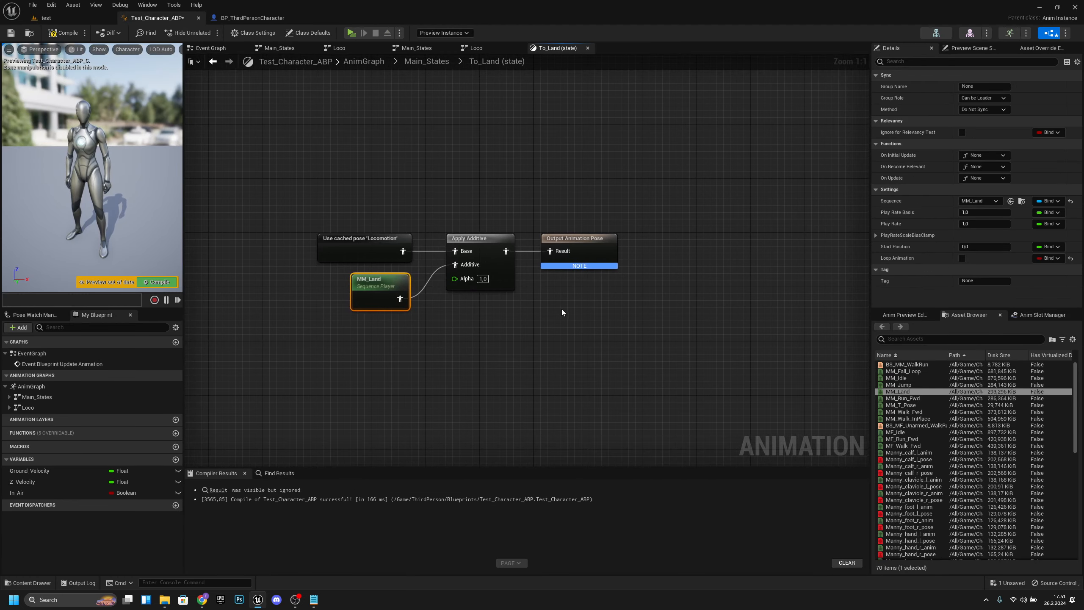
pyautogui.click(440, 65)
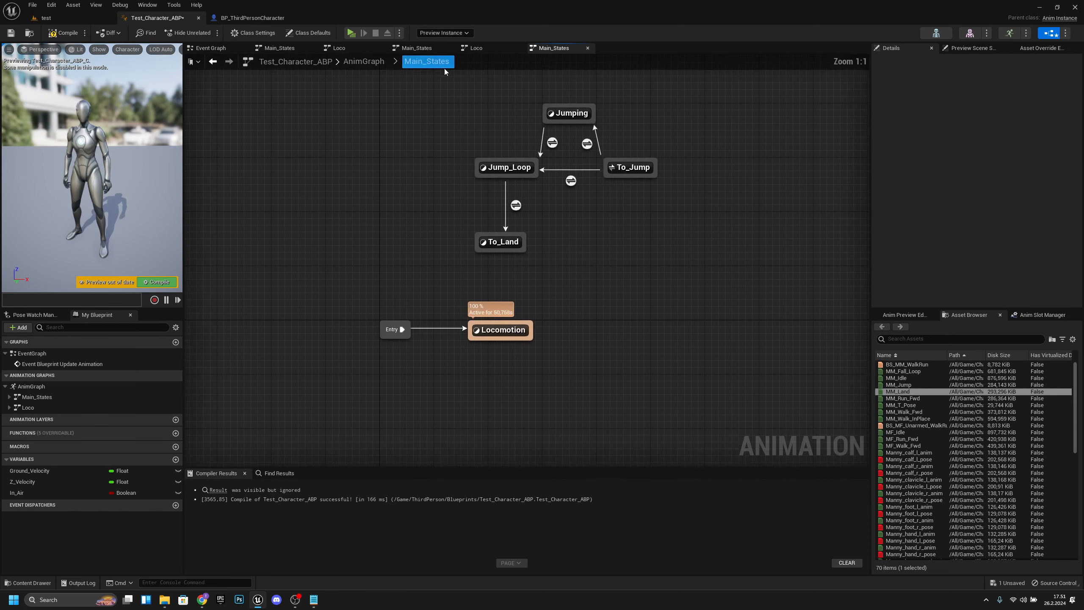
pyautogui.moveTo(501, 259); pyautogui.dragTo(510, 335)
pyautogui.doubleClick(522, 299)
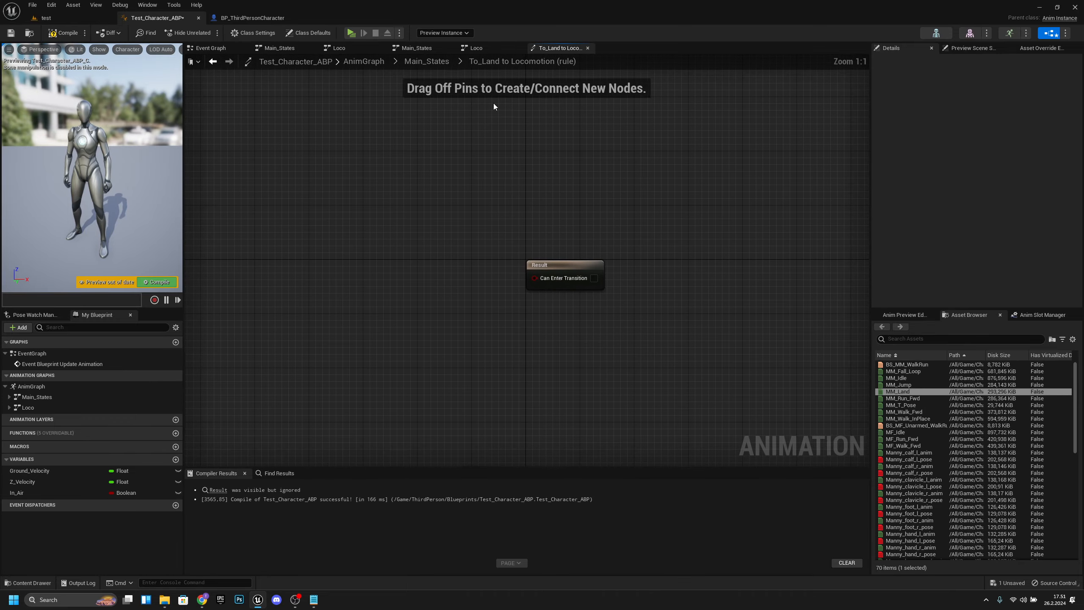
pyautogui.click(427, 61)
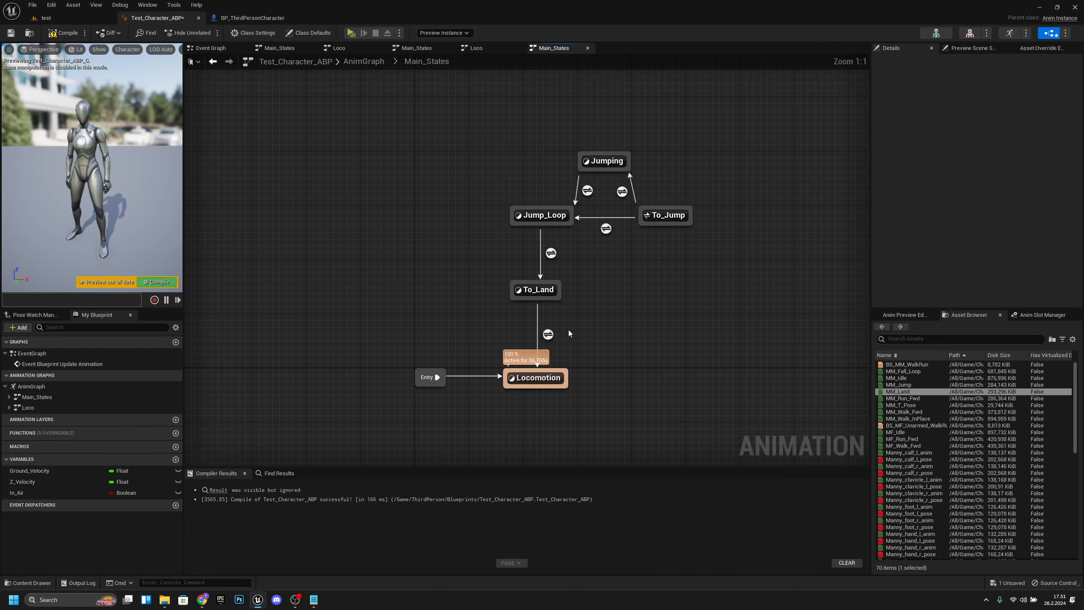
# - Enable the automatic rule based on sequence player for the To_Land to Locomotion transition, and compile and save the blueprint
pyautogui.click(548, 334)
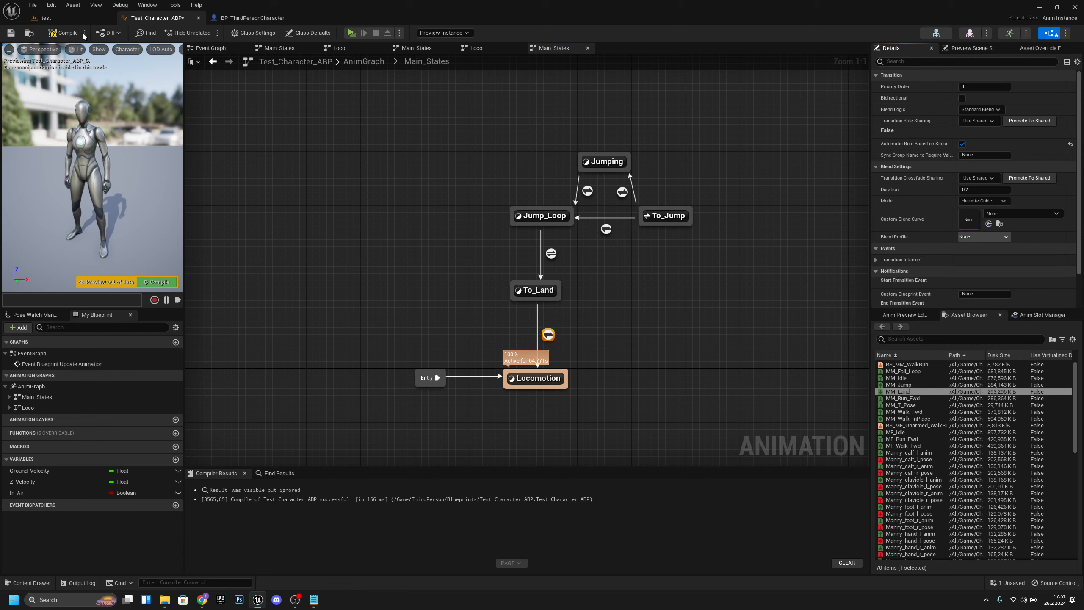
pyautogui.click(49, 34)
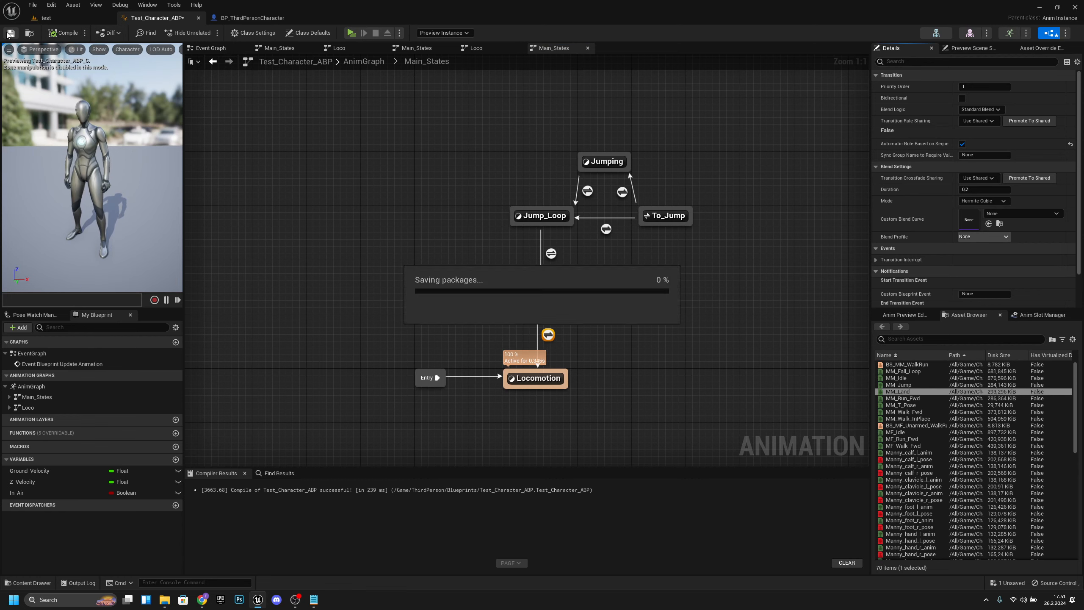
# - Play the test level and make the character run and jump to check the new transition
pyautogui.click(76, 17)
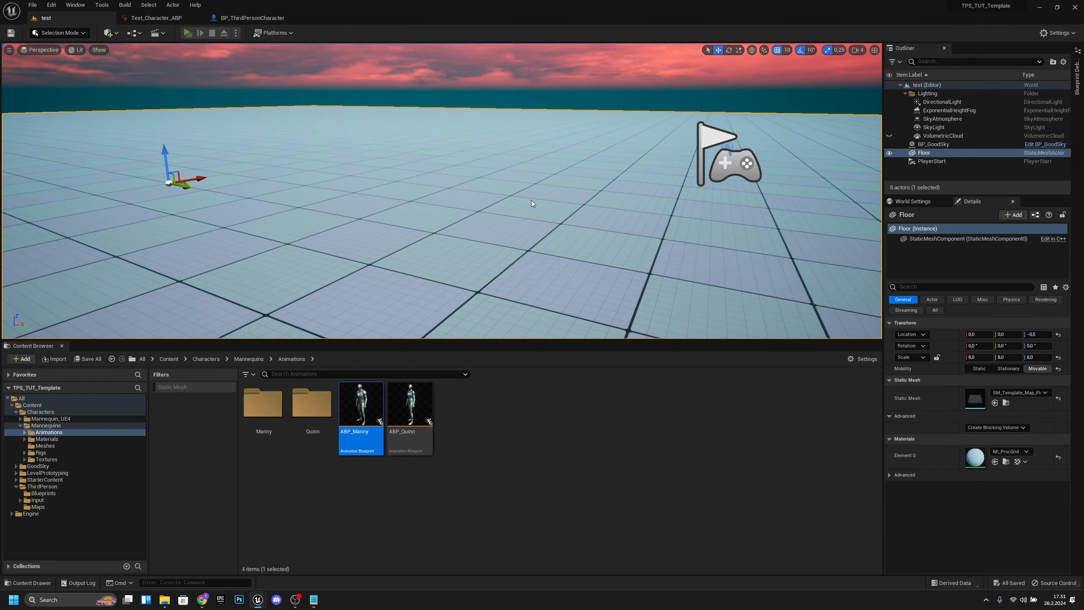
pyautogui.hotkey('alt', 'p')
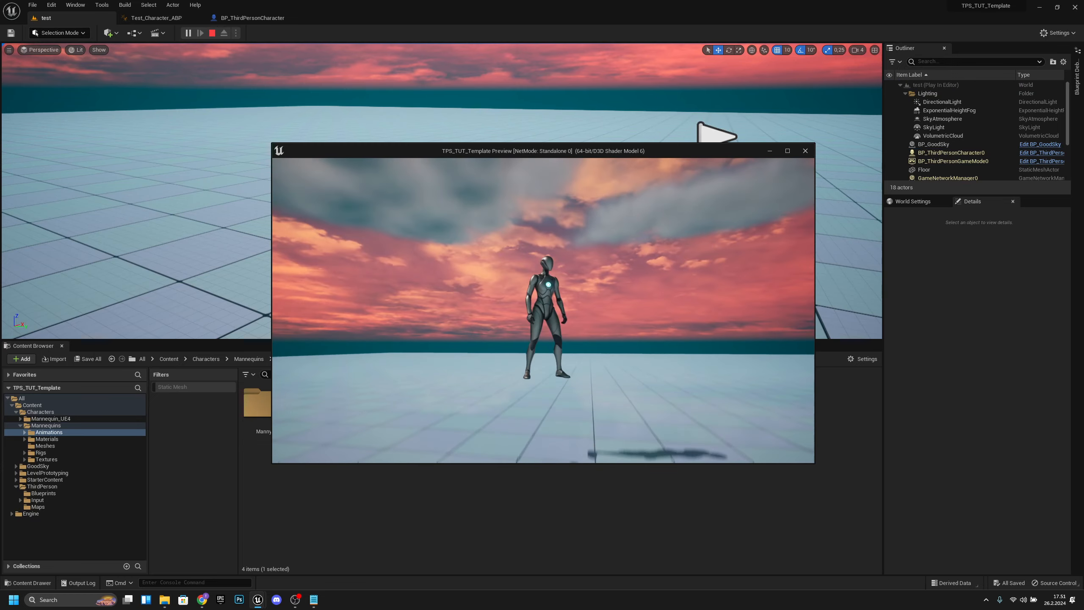
pyautogui.press('d')
pyautogui.press('a')
pyautogui.press('space')
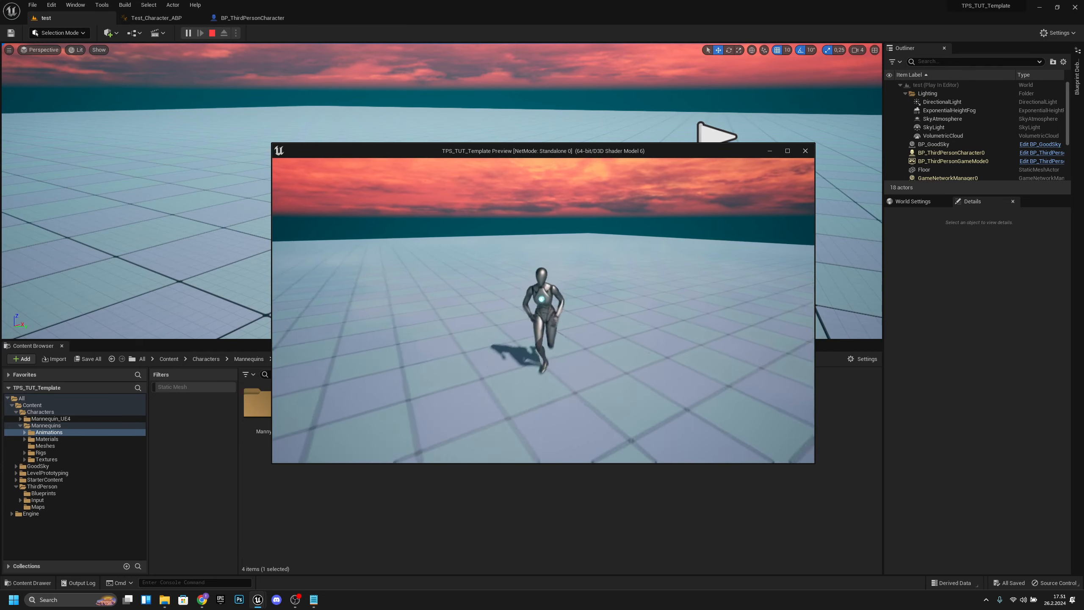
pyautogui.press('Escape')
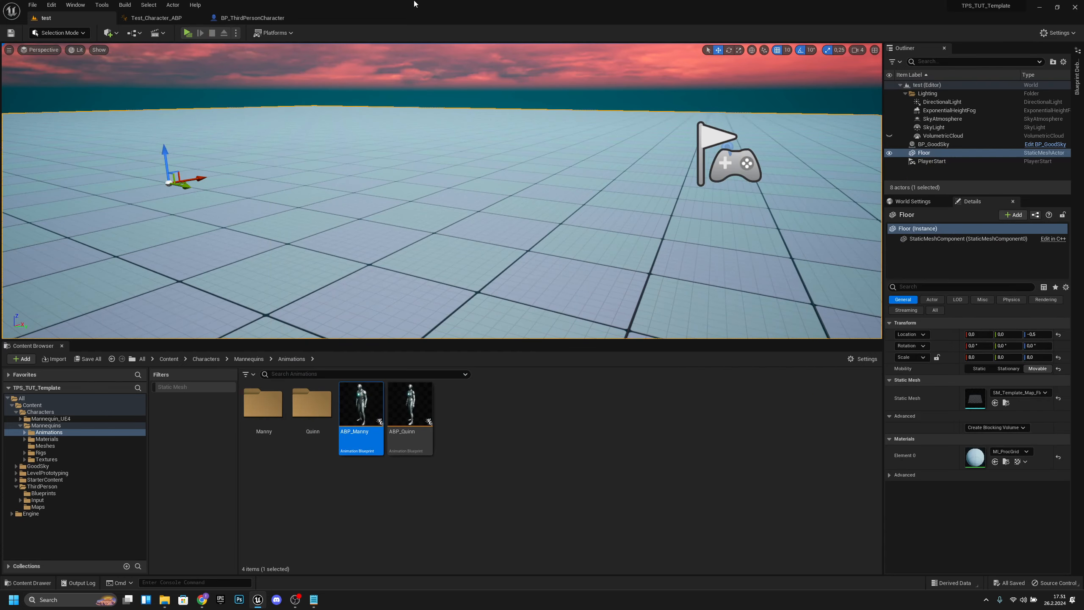
# - Include Locomotion in the To_Jump state alias of Main_States, and compile and save the blueprint
pyautogui.click(157, 18)
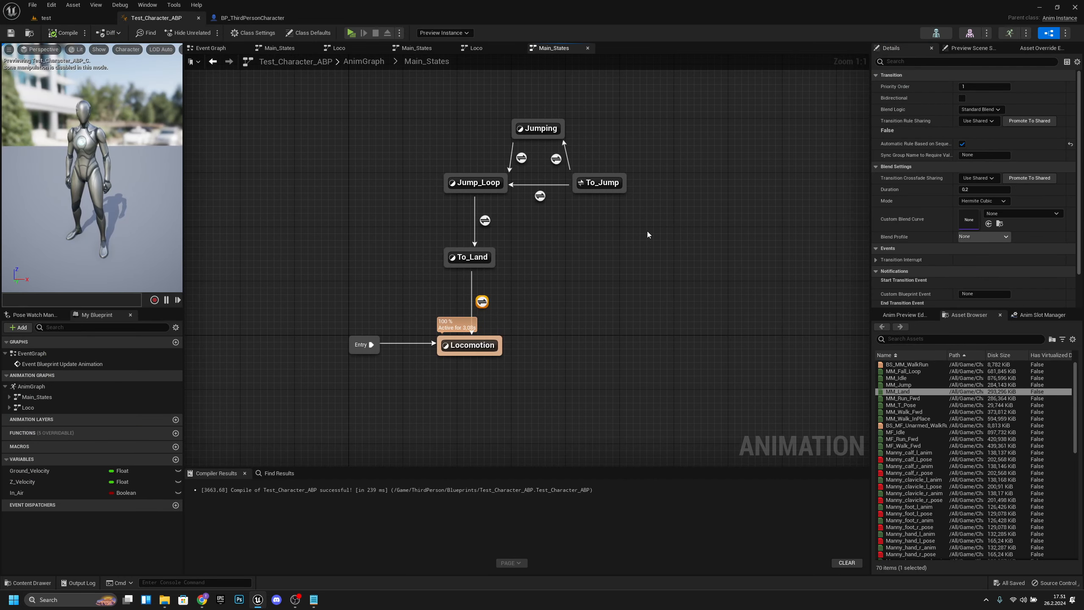
pyautogui.click(605, 187)
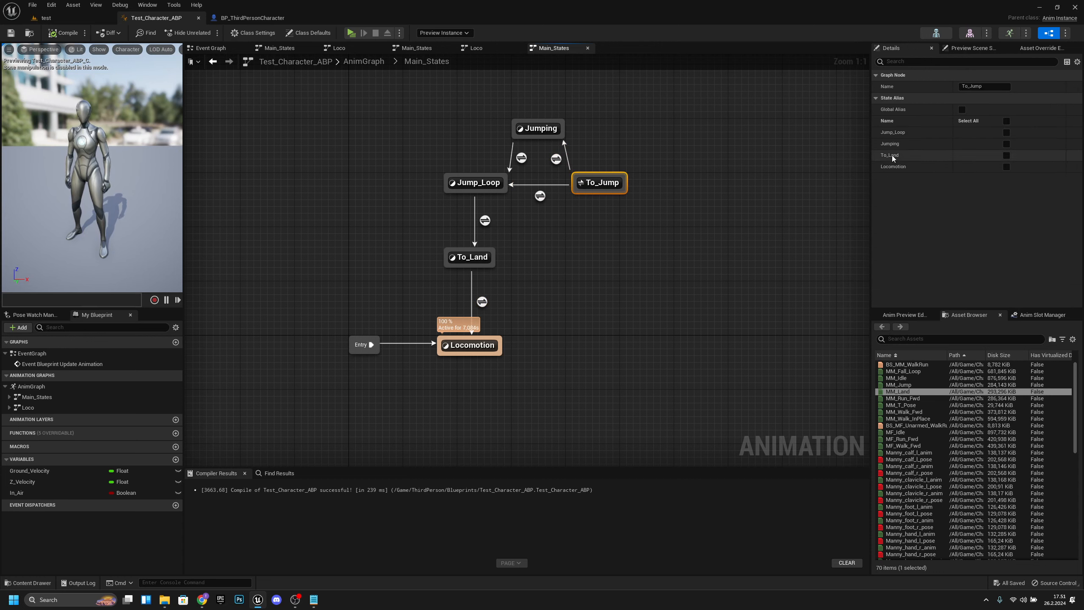
pyautogui.click(1008, 167)
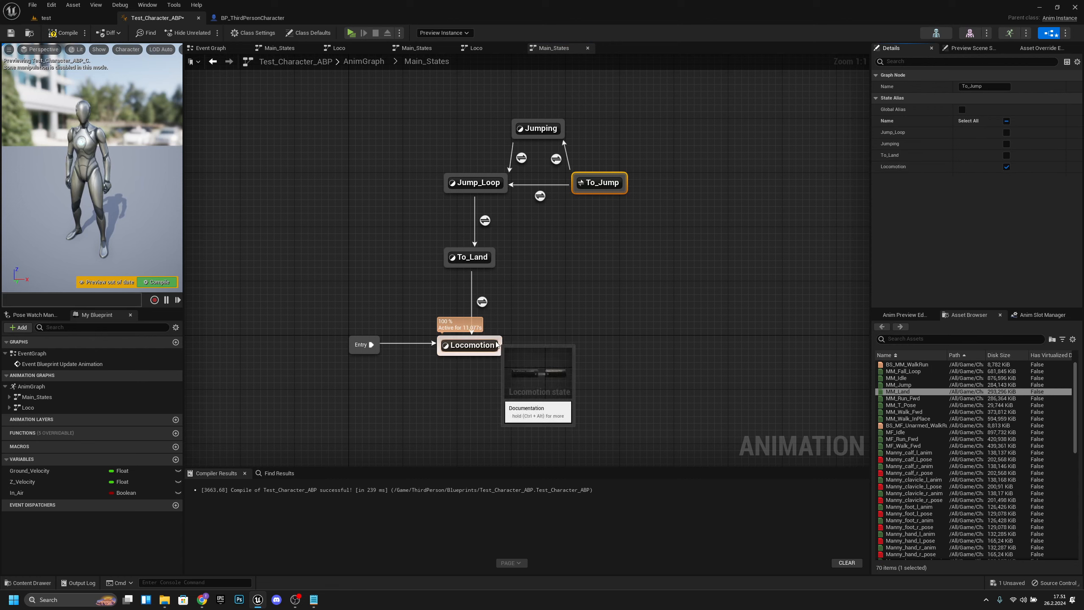
pyautogui.moveTo(500, 342); pyautogui.dragTo(618, 282)
pyautogui.click(647, 236)
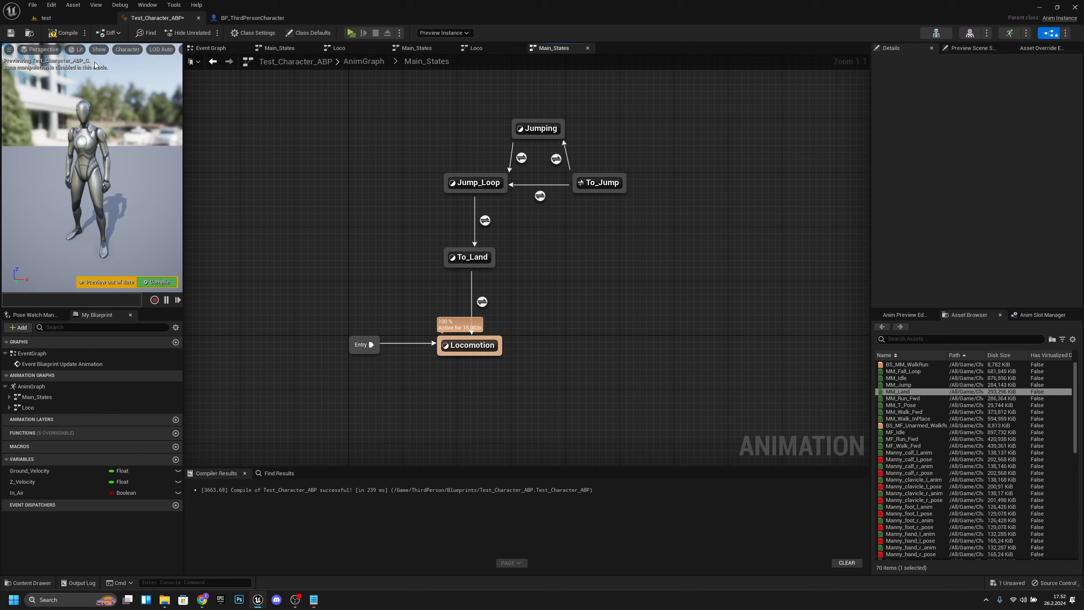
# - Play the test level again and check the jump and landing animations both standing still and while running
pyautogui.click(64, 24)
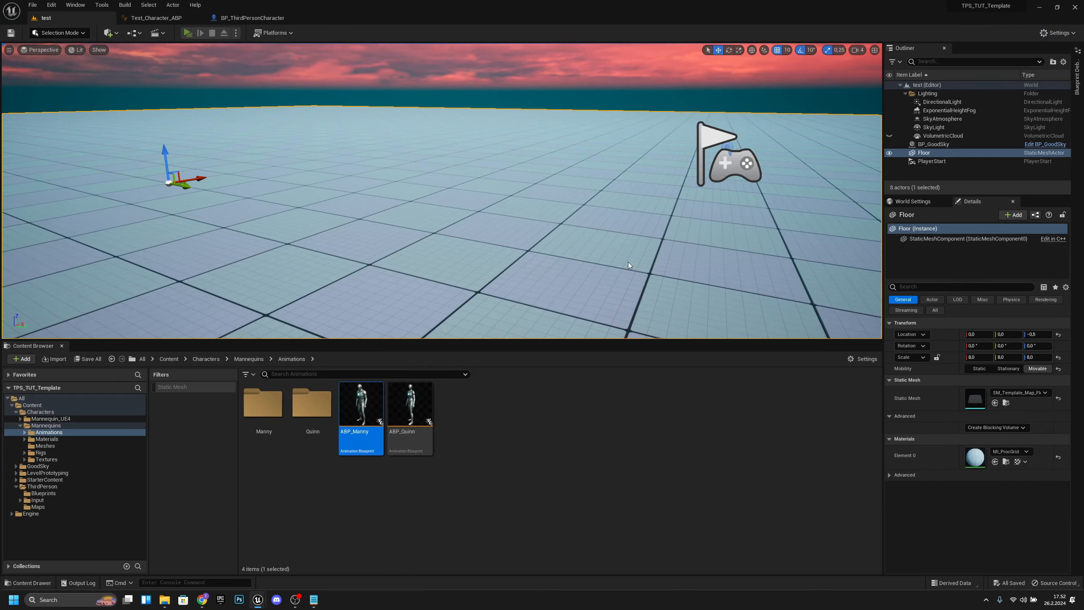
pyautogui.hotkey('alt', 'p')
pyautogui.press('space')
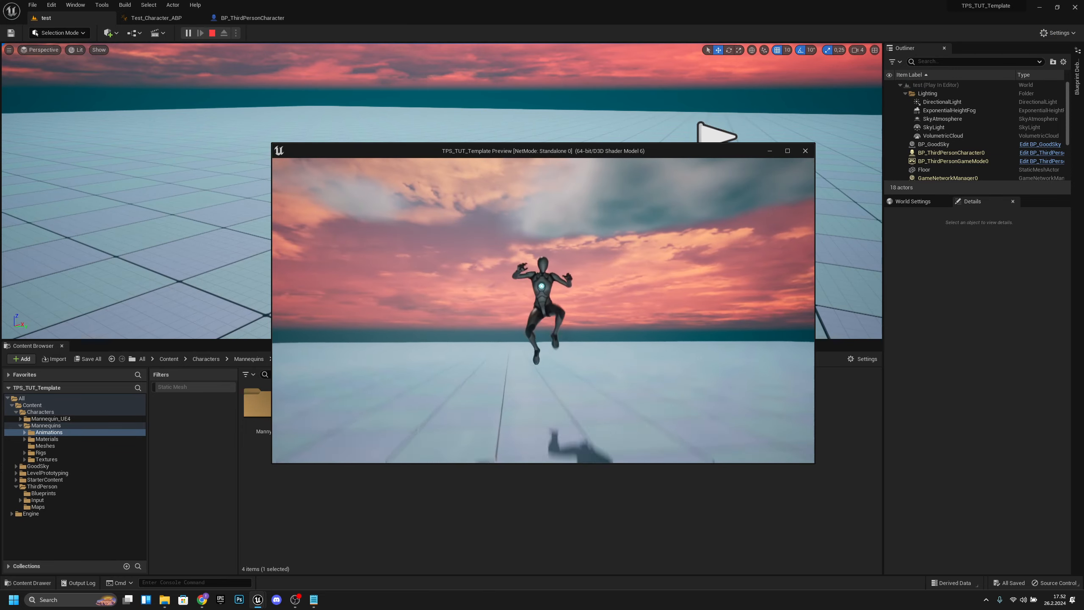
pyautogui.press('space')
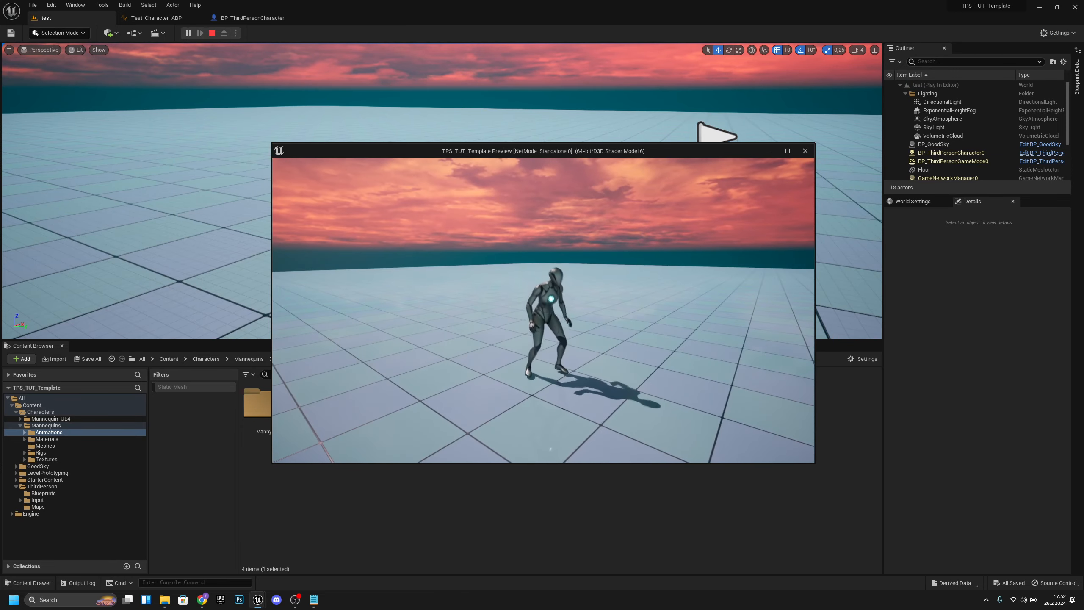
pyautogui.press('space')
pyautogui.press('w')
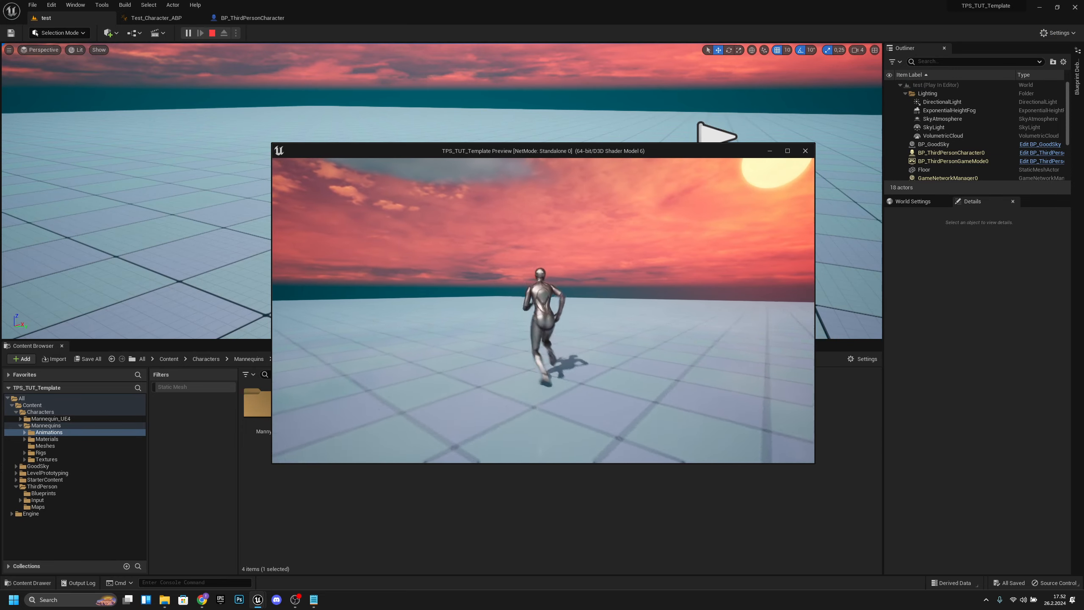
pyautogui.press('space')
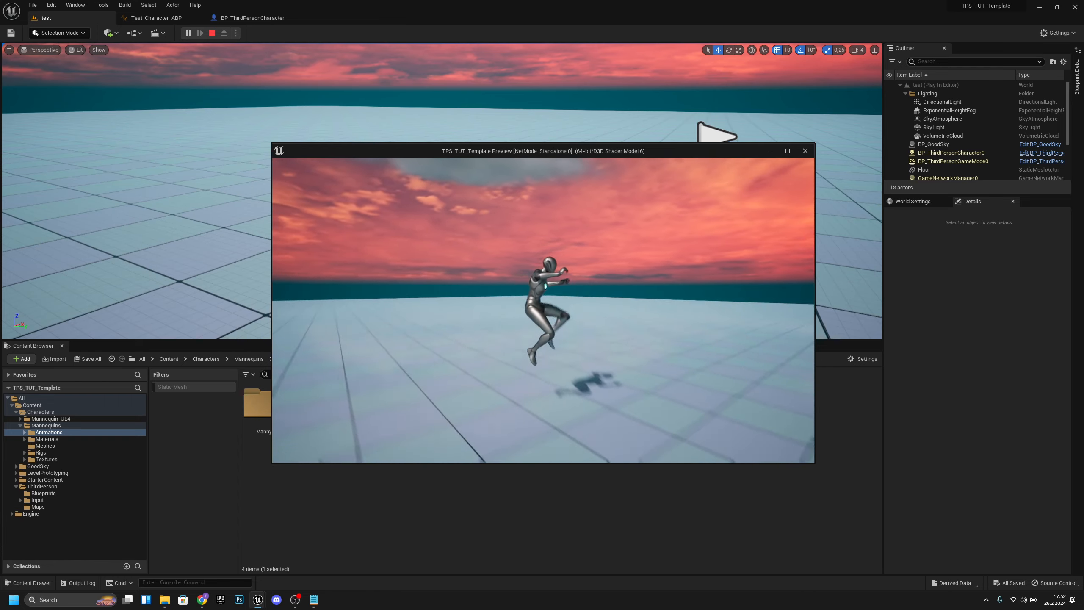
pyautogui.press('space')
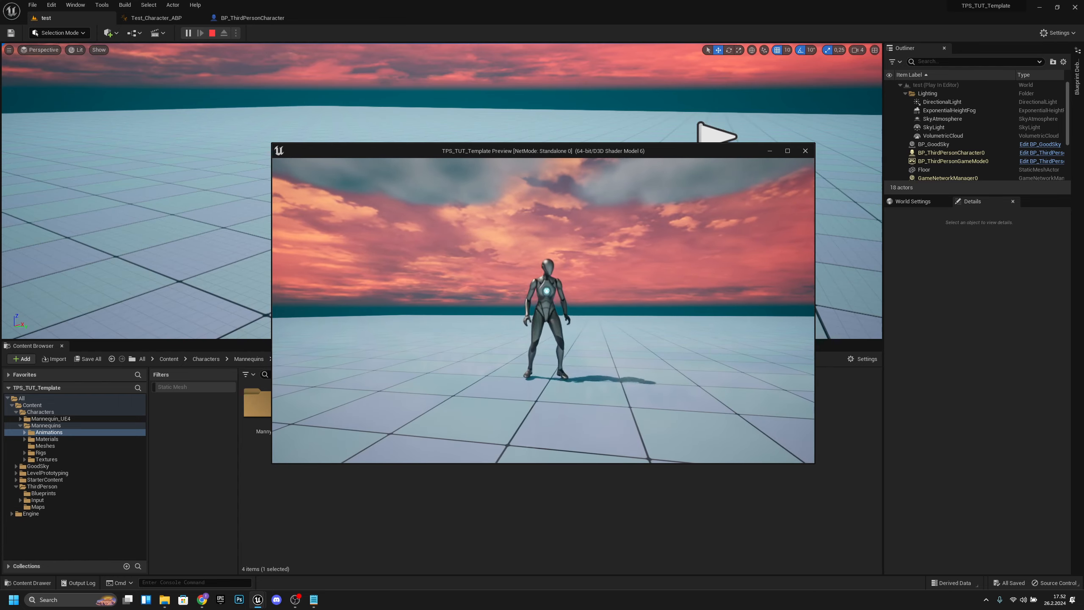
pyautogui.press('space')
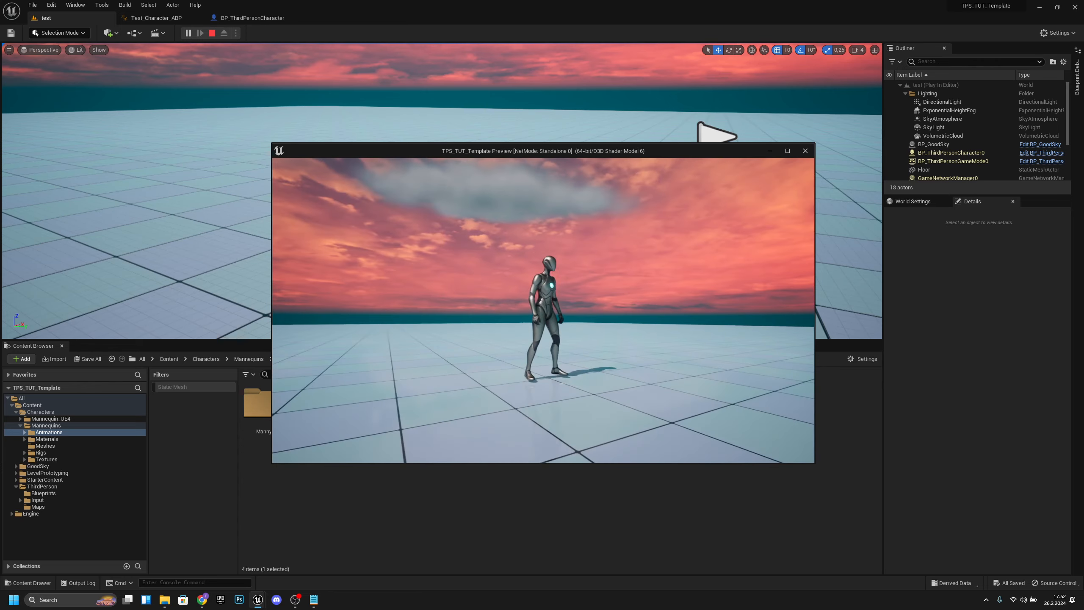
pyautogui.press('Escape')
# - Set the blend duration of the To_Jump to Jumping transition to 0.1 and compile the blueprint
pyautogui.click(175, 18)
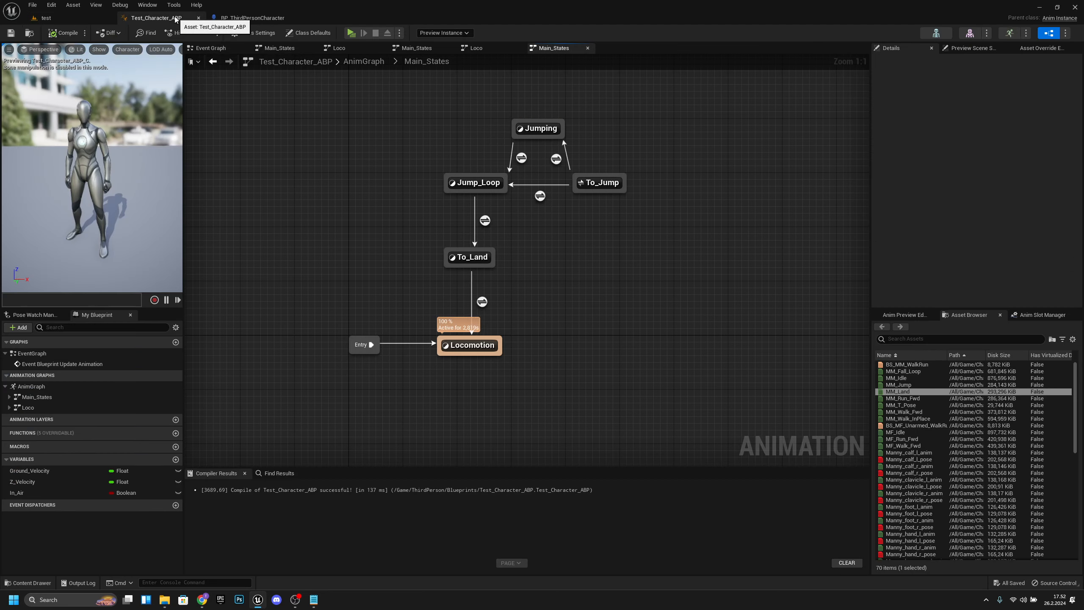
pyautogui.moveTo(589, 295)
pyautogui.mouseDown(button='right')
pyautogui.moveTo(564, 312)
pyautogui.moveTo(603, 282)
pyautogui.mouseUp(button='right')
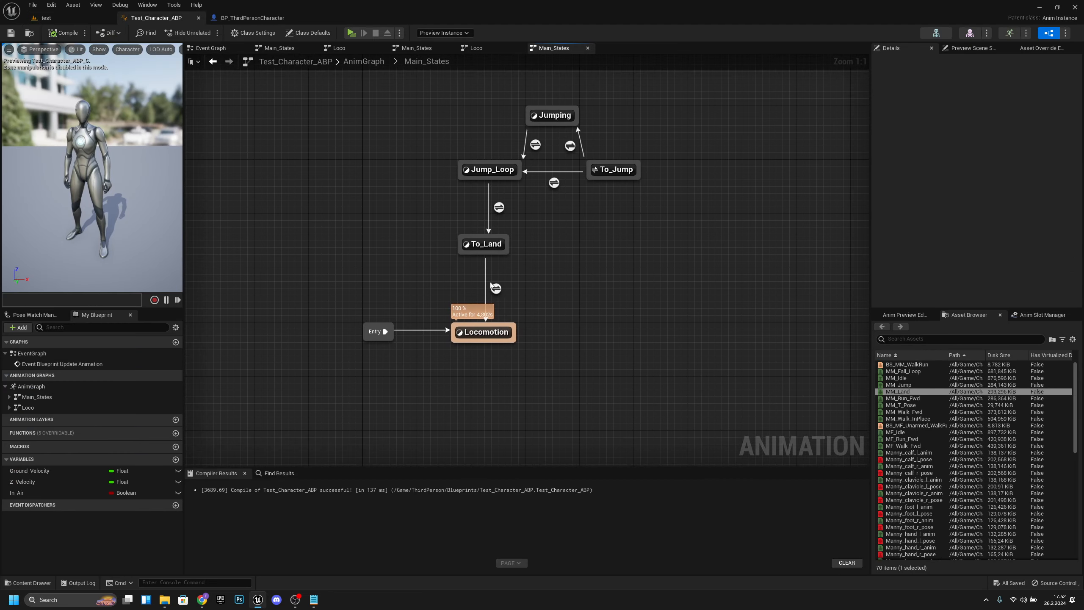
pyautogui.click(554, 183)
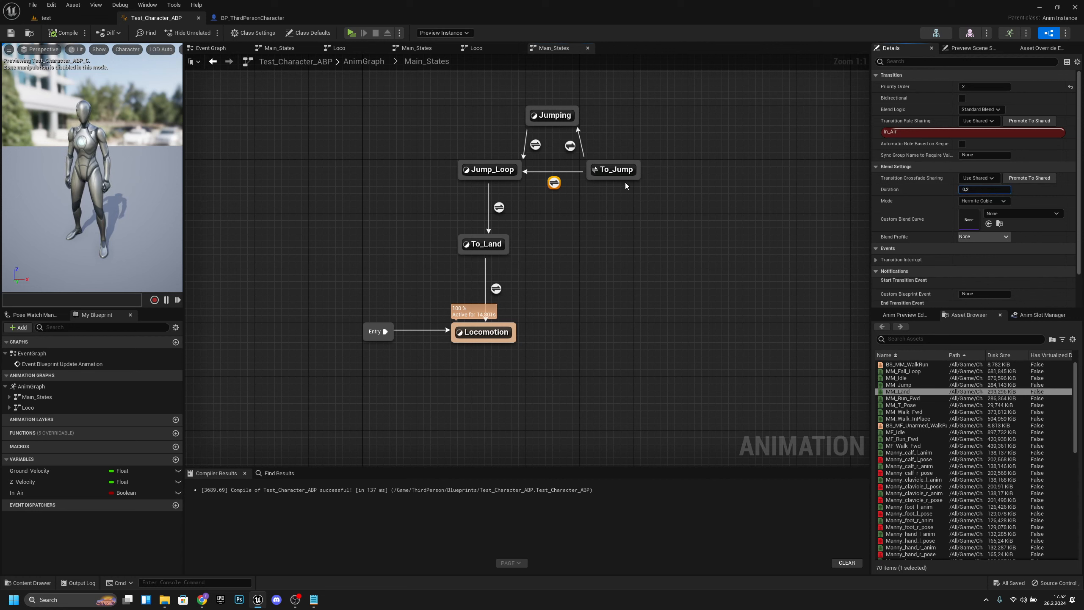
pyautogui.click(626, 226)
pyautogui.moveTo(626, 225); pyautogui.dragTo(647, 252, button='right')
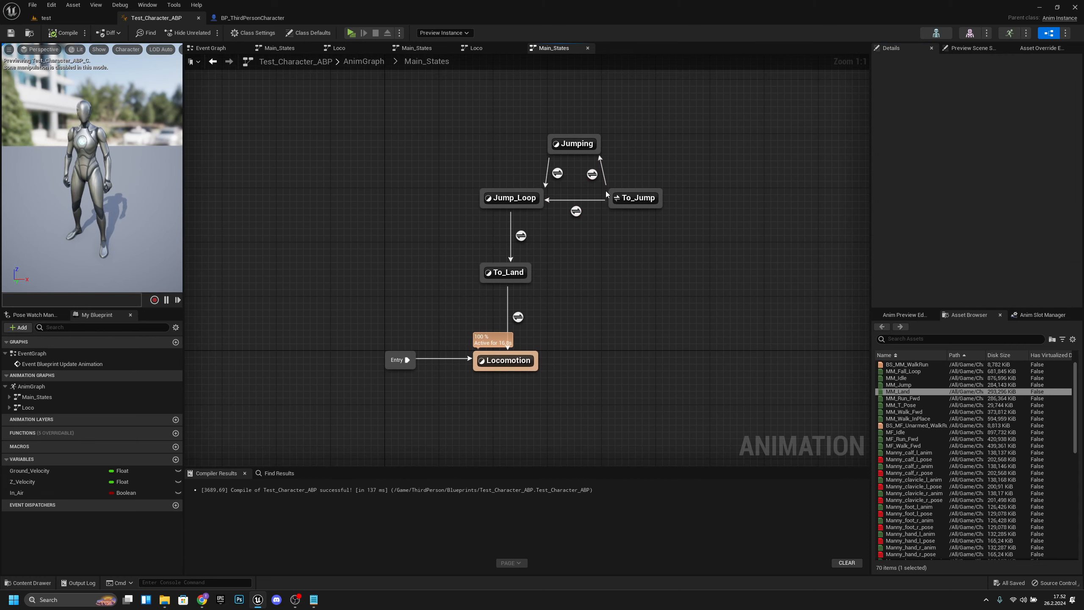
pyautogui.click(592, 174)
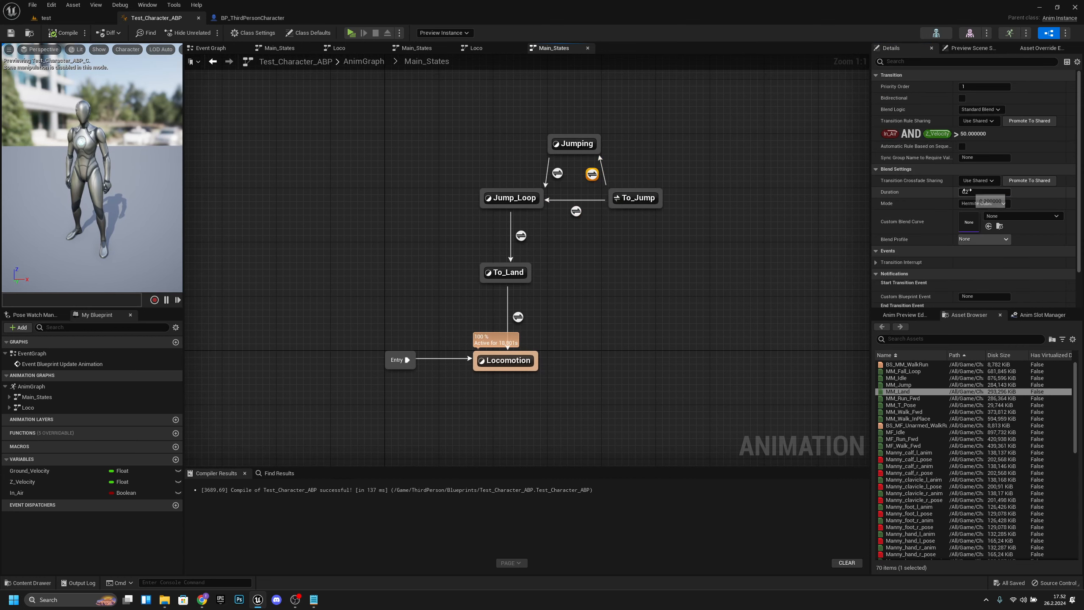
pyautogui.press('Return')
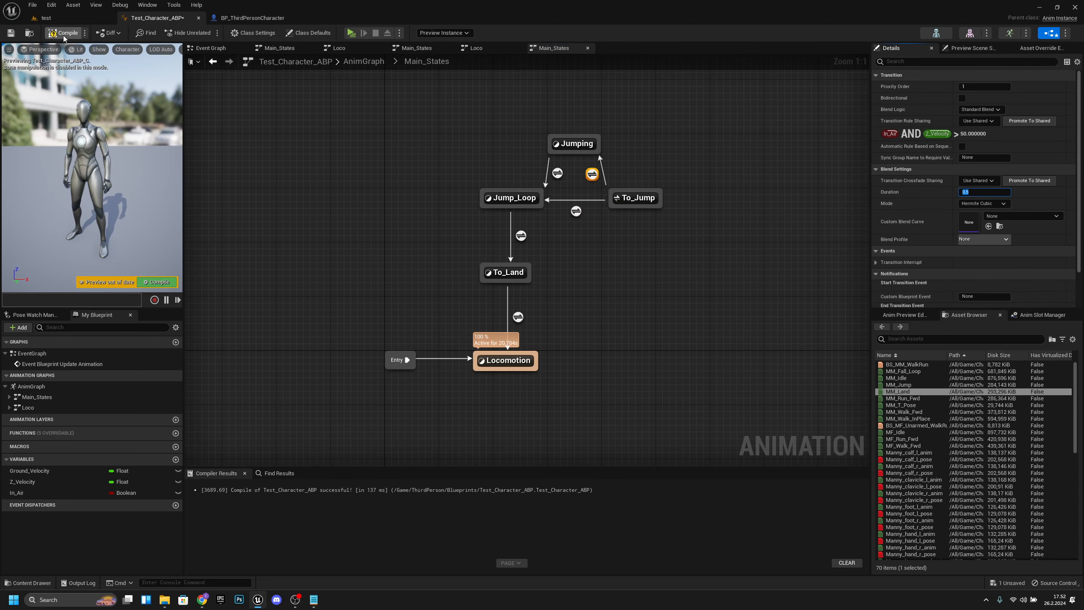
# - Play the test level and make the character jump repeatedly to check the jump blend, and stop playing
pyautogui.click(46, 17)
pyautogui.hotkey('alt', 'p')
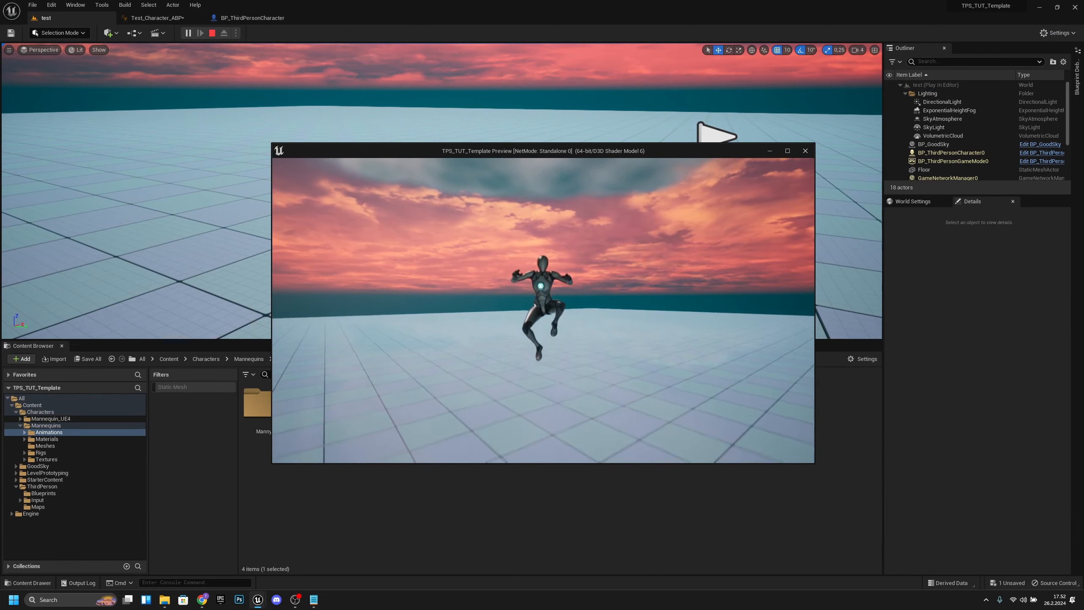
pyautogui.press('space')
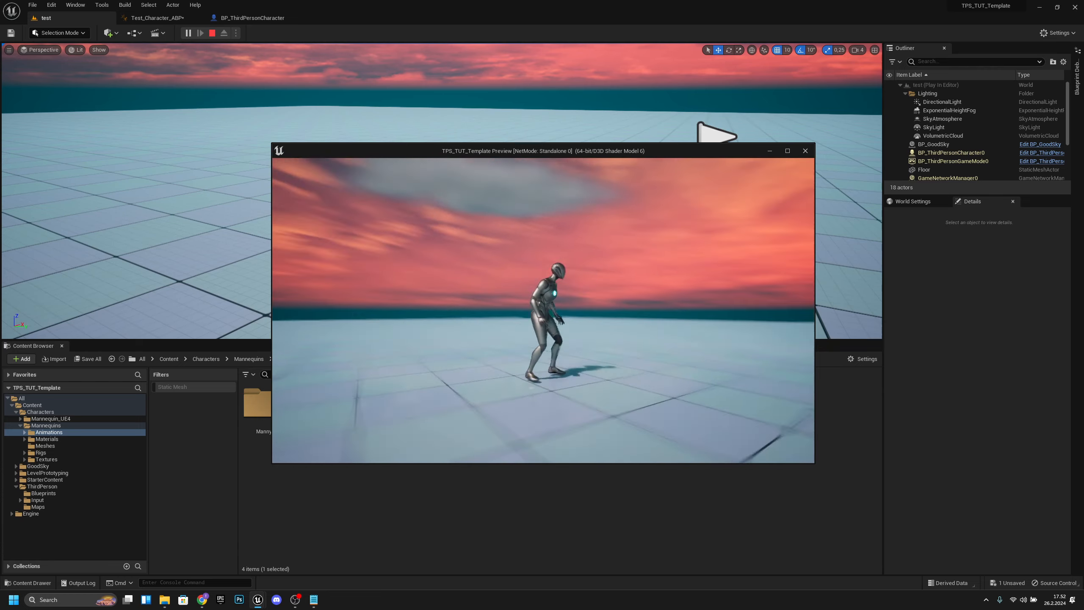
pyautogui.press('space')
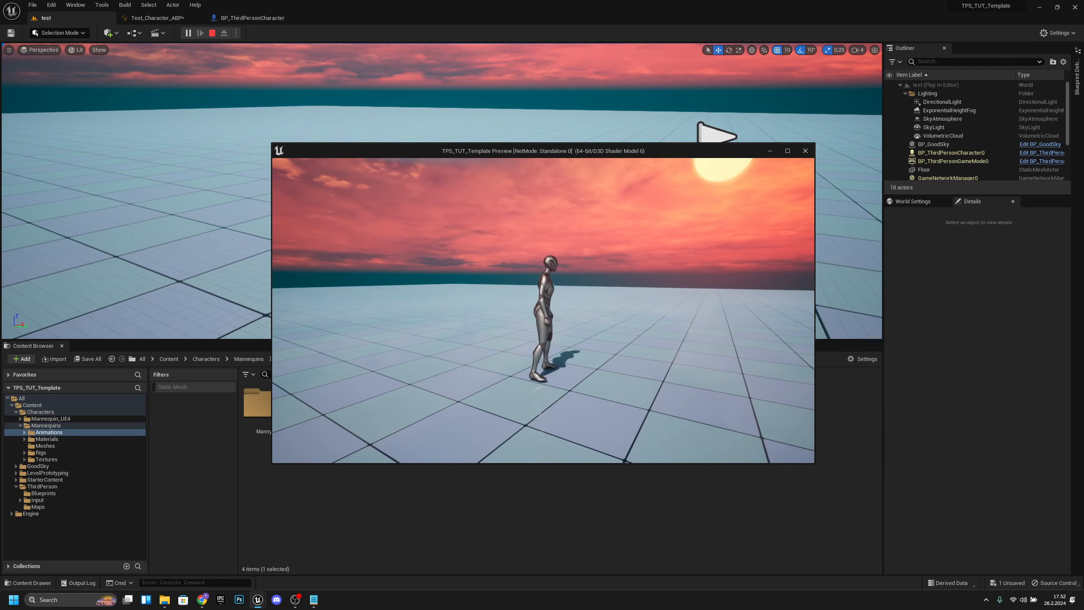
pyautogui.press('space')
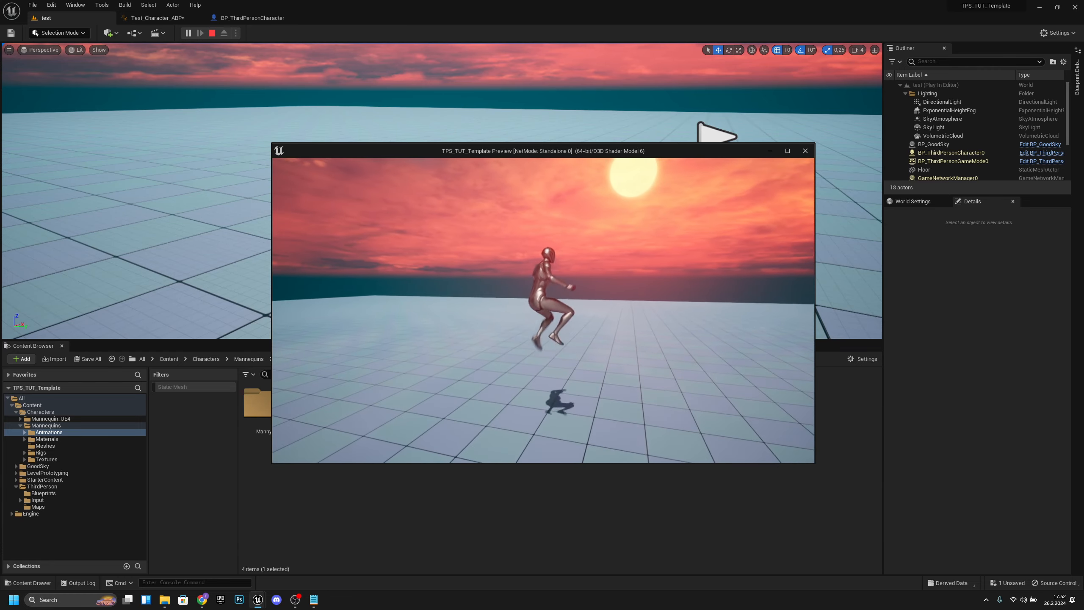
pyautogui.press('space')
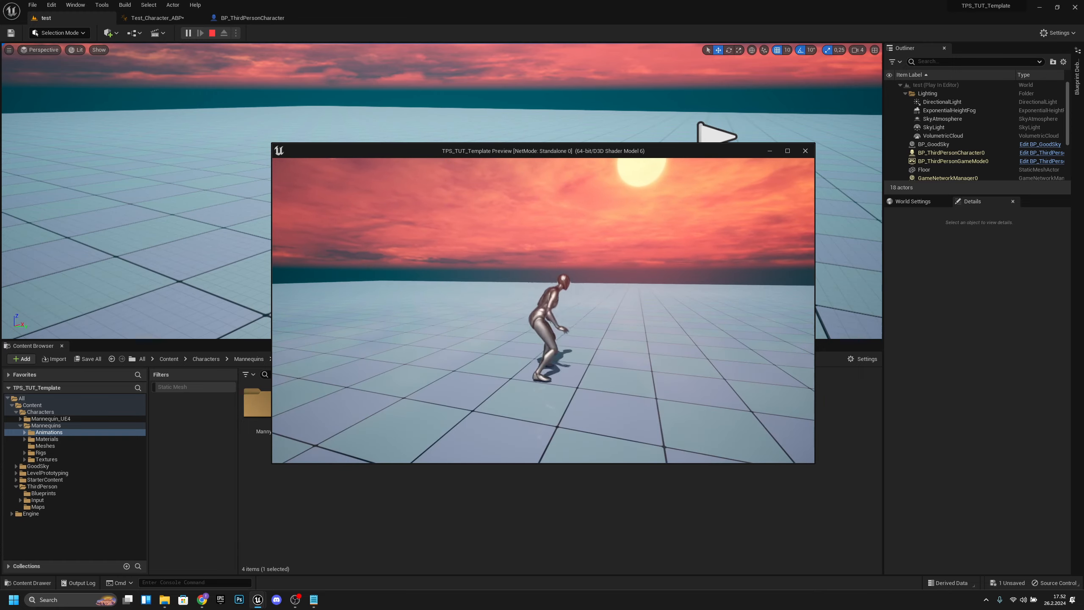
pyautogui.press('space')
pyautogui.press('Escape')
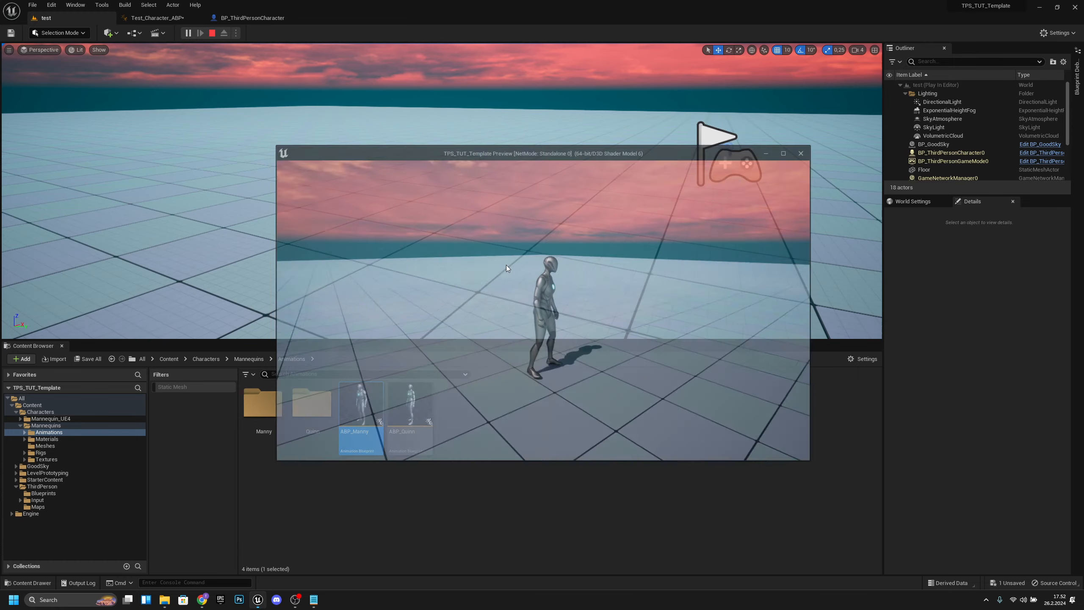
# - Set the To_Jump to Jumping transition's blend duration in Main_States to 0.1, and compile and save Test_Character_ABP
pyautogui.click(175, 21)
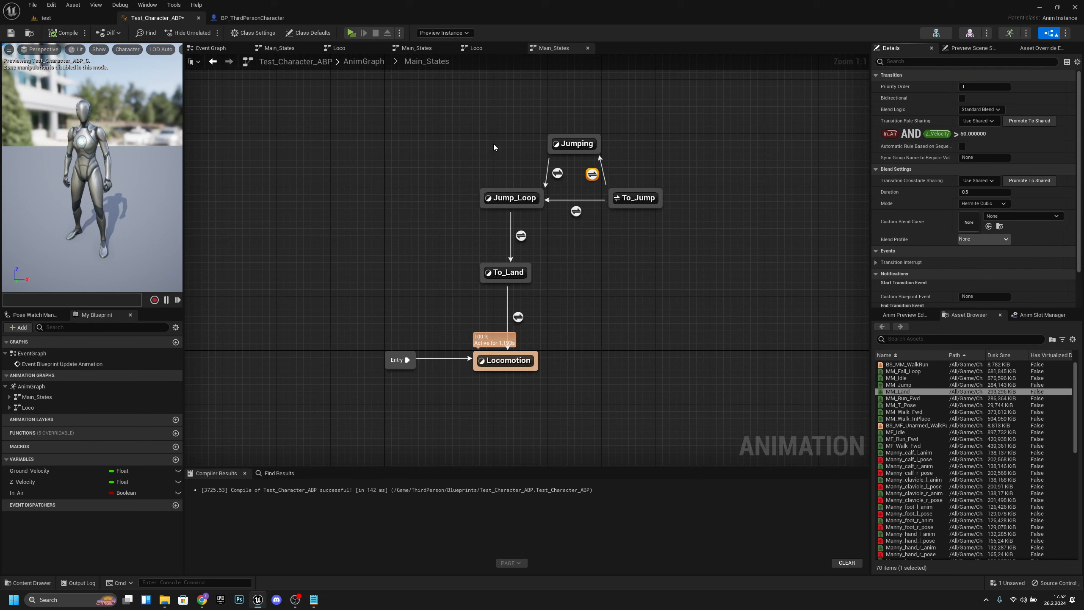
pyautogui.click(984, 196)
pyautogui.write('.')
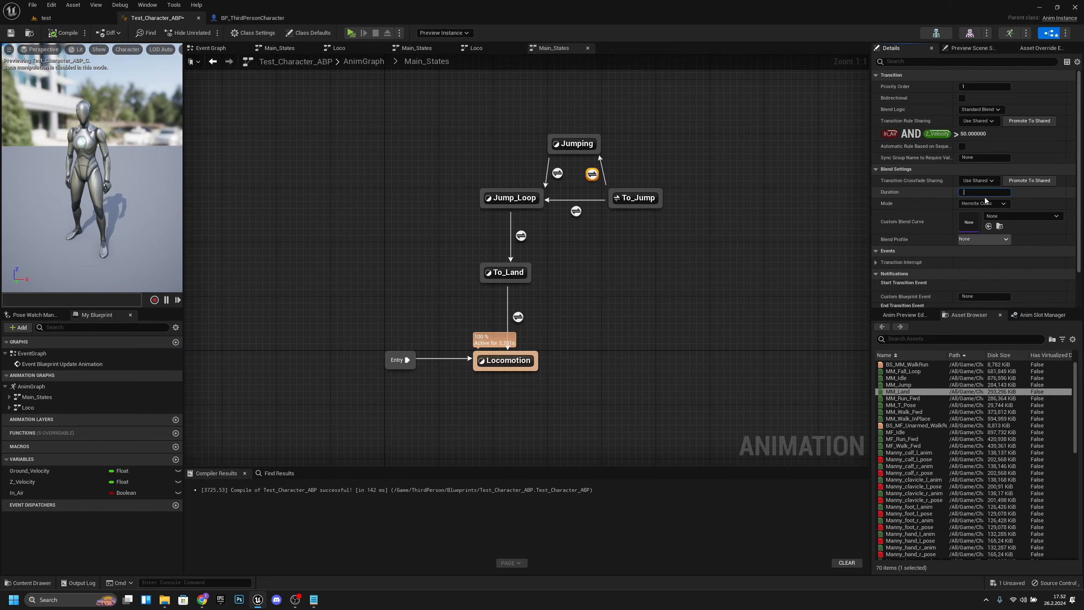
pyautogui.write('1')
pyautogui.press('Return')
pyautogui.click(823, 324)
pyautogui.moveTo(823, 324); pyautogui.dragTo(790, 310, button='right')
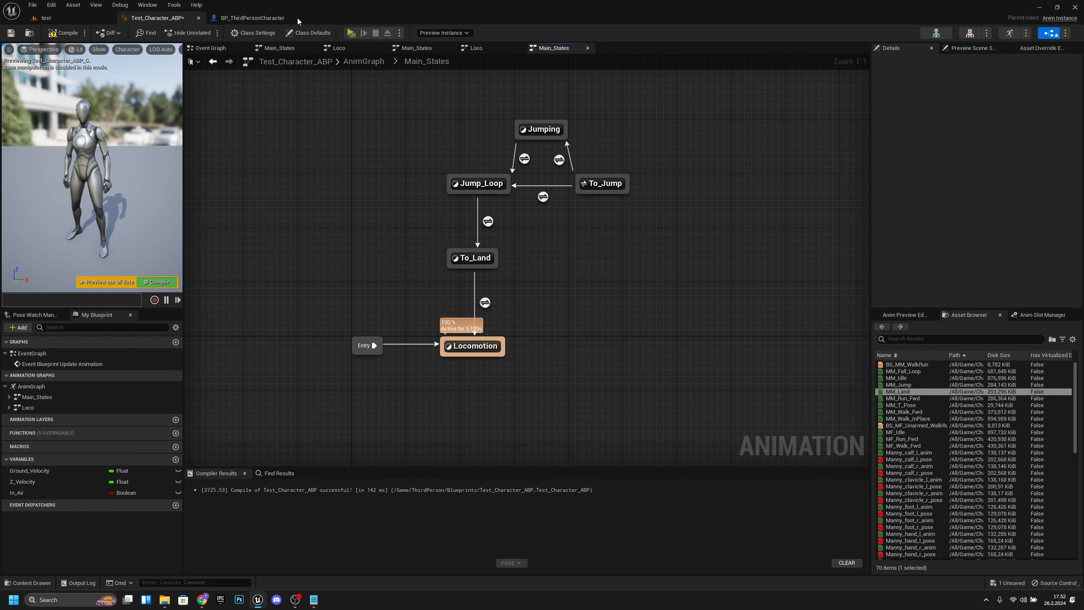
pyautogui.click(74, 34)
pyautogui.moveTo(589, 297); pyautogui.dragTo(555, 294, button='right')
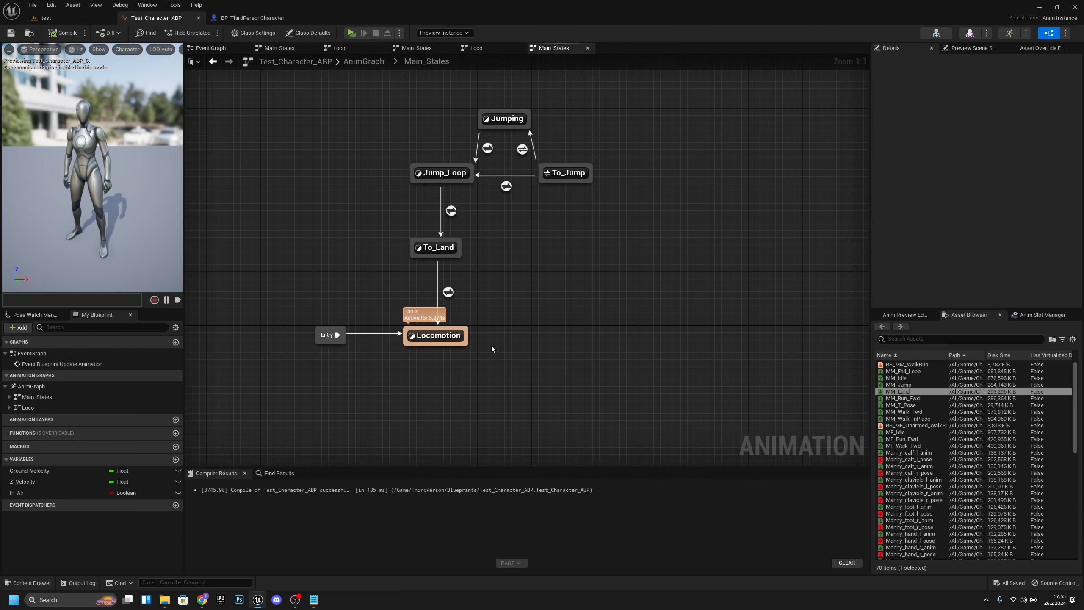
pyautogui.moveTo(466, 340); pyautogui.dragTo(536, 335)
pyautogui.click(516, 316)
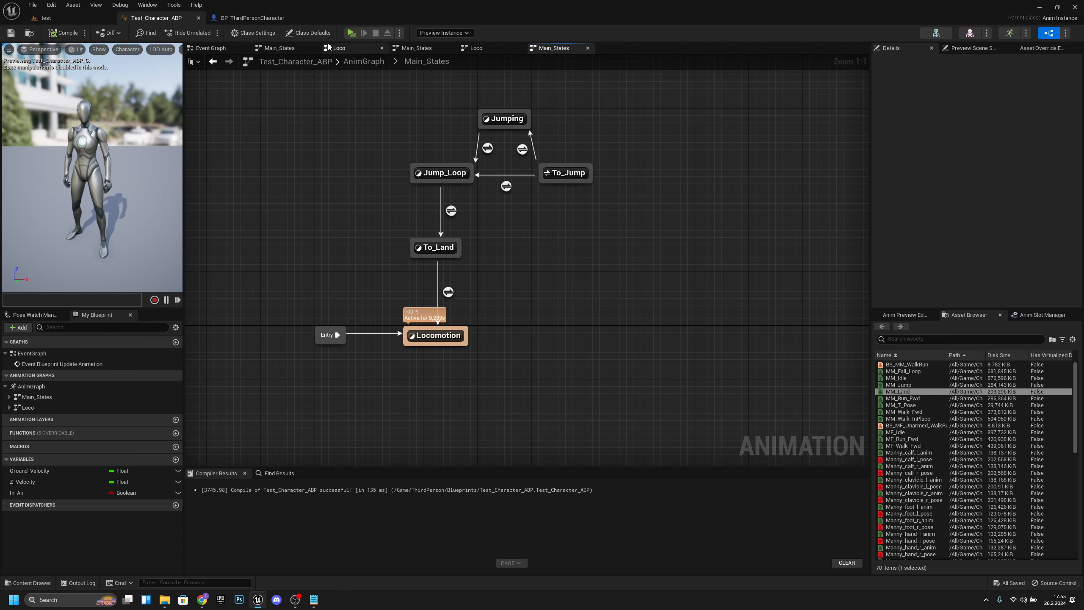
# - Open the Event Graph of BP_ThirdPersonCharacter at an empty area beside the existing nodes
pyautogui.click(252, 18)
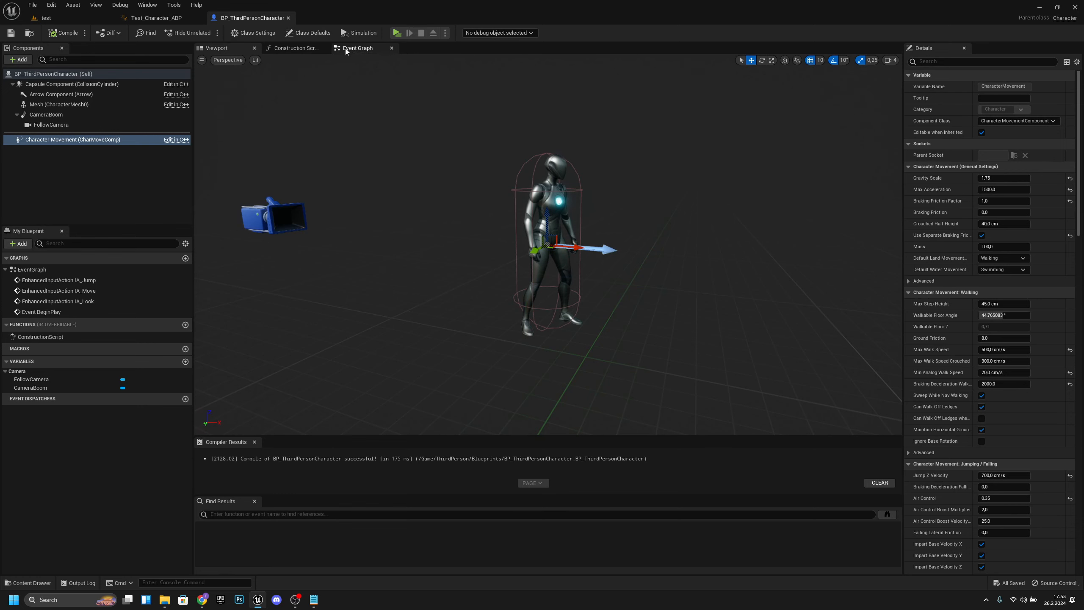
pyautogui.click(347, 50)
pyautogui.moveTo(444, 212); pyautogui.dragTo(569, 218, button='right')
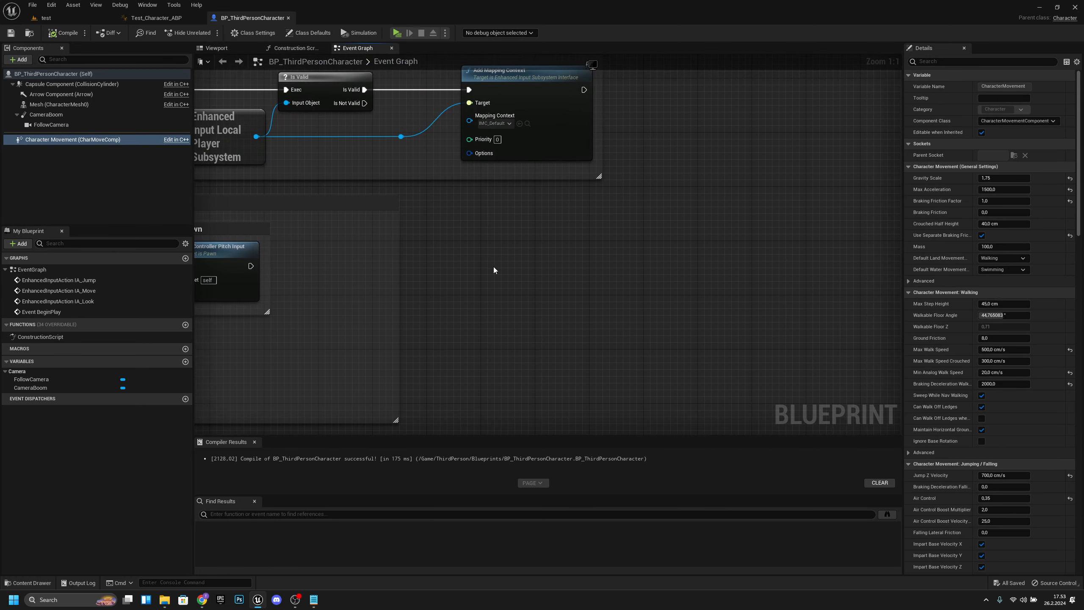
# - Add an action mapping named Sprint bound to Left Shift in the project's input settings, and close the settings
pyautogui.click(47, 4)
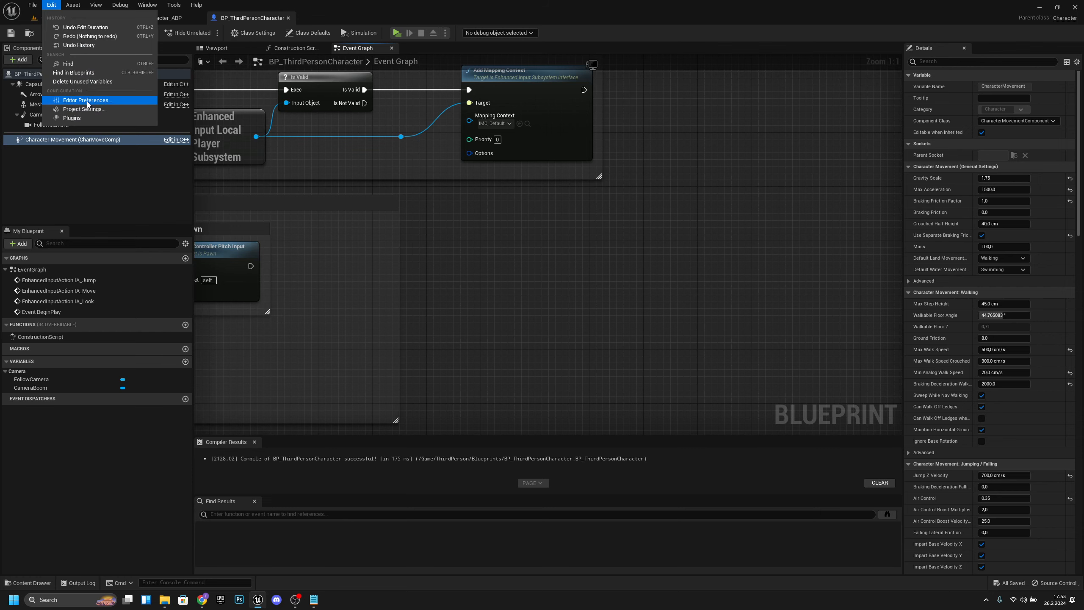
pyautogui.click(85, 109)
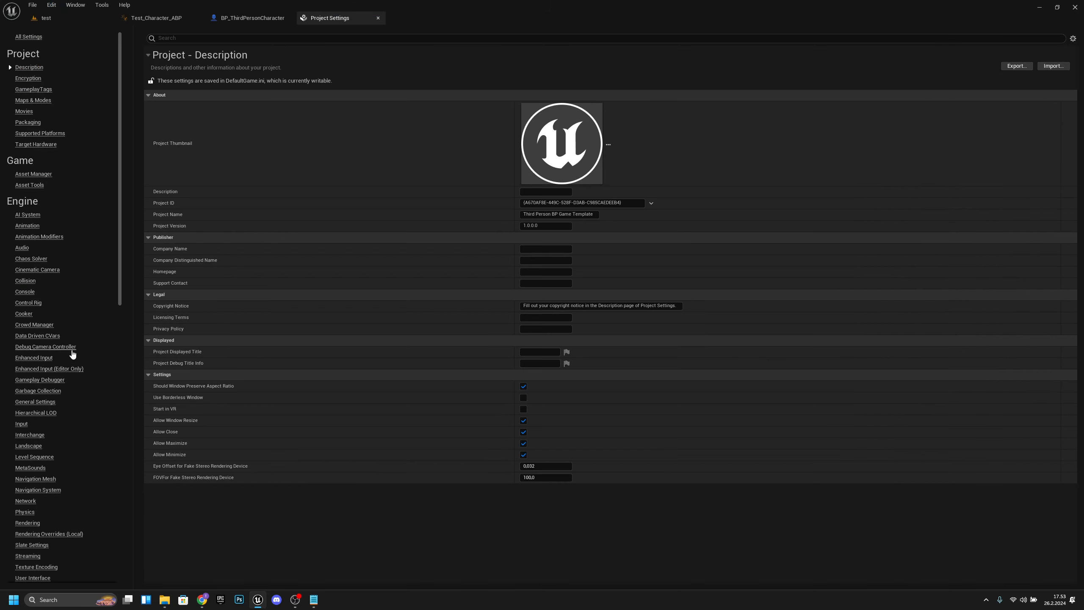
pyautogui.click(21, 423)
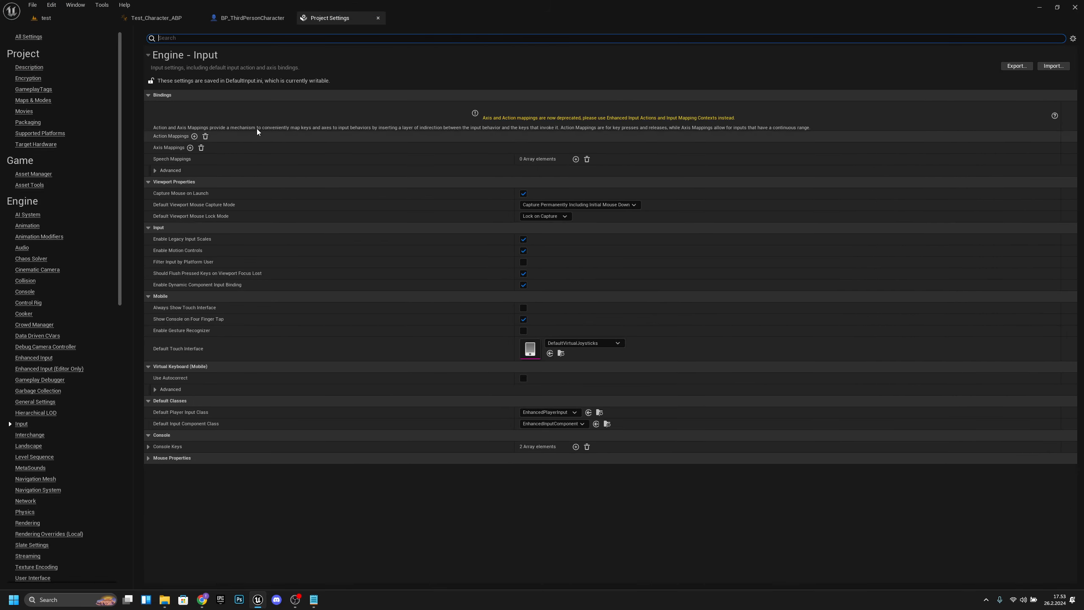
pyautogui.click(194, 136)
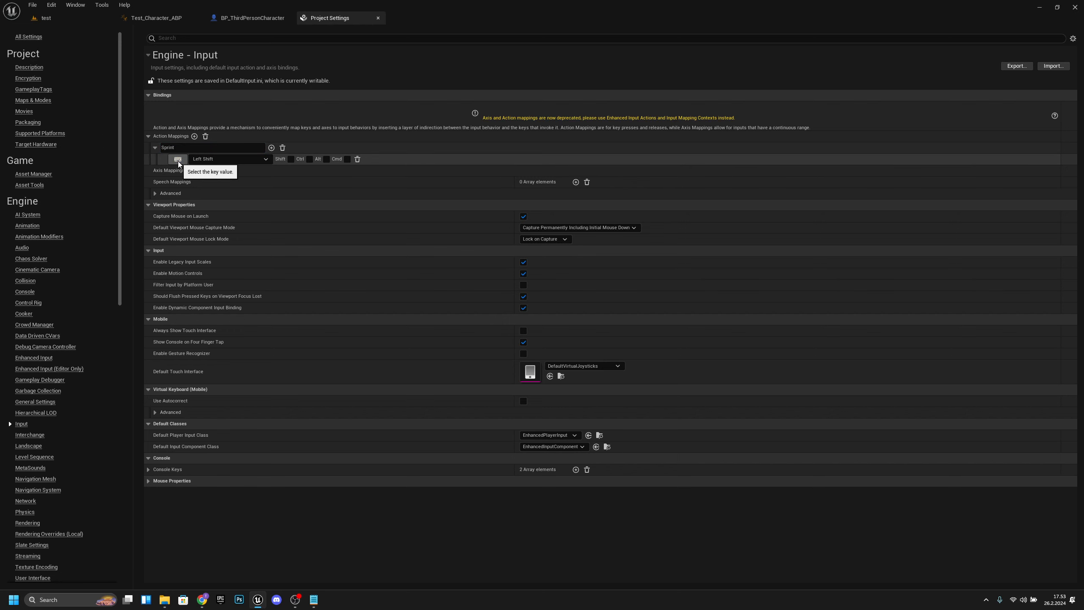
pyautogui.click(378, 18)
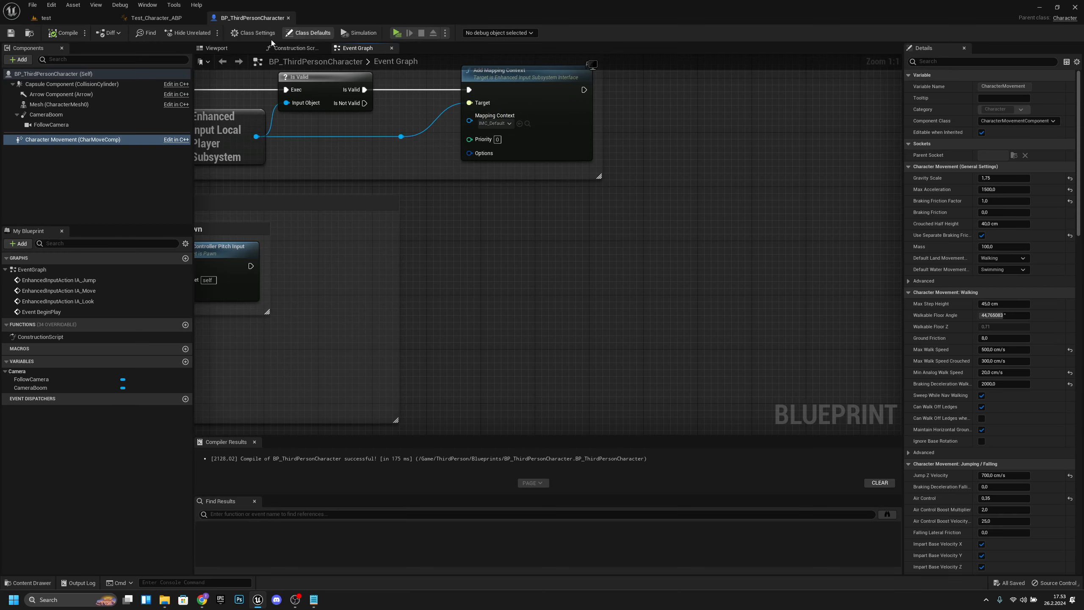
# - Add the Sprint input action event to an empty area of BP_ThirdPersonCharacter's Event Graph
pyautogui.rightClick(449, 249)
pyautogui.write('sprint')
pyautogui.press('Return')
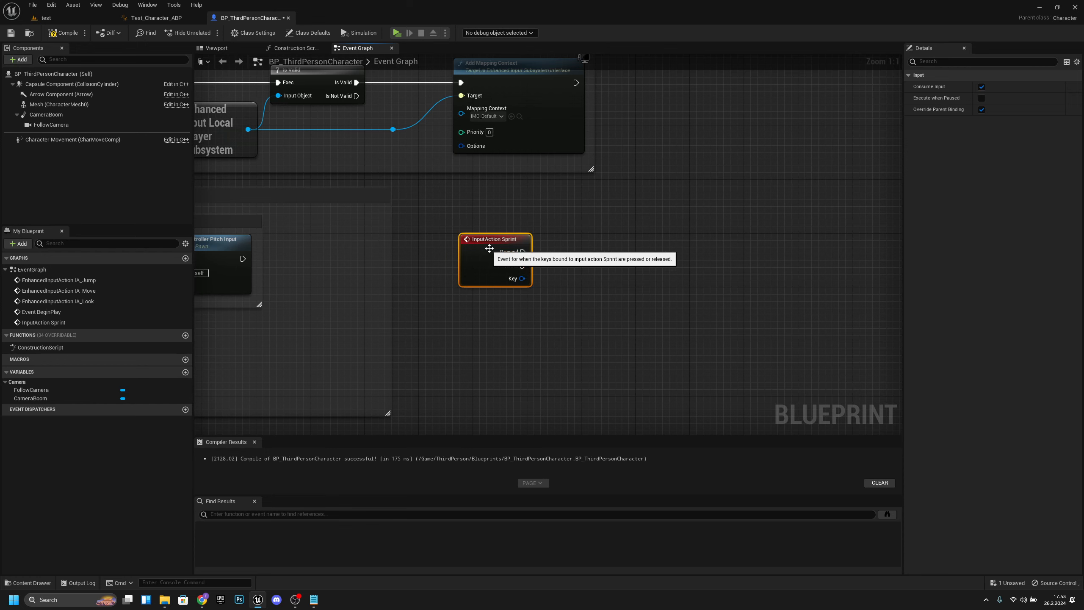
pyautogui.moveTo(474, 249); pyautogui.dragTo(458, 255, button='right')
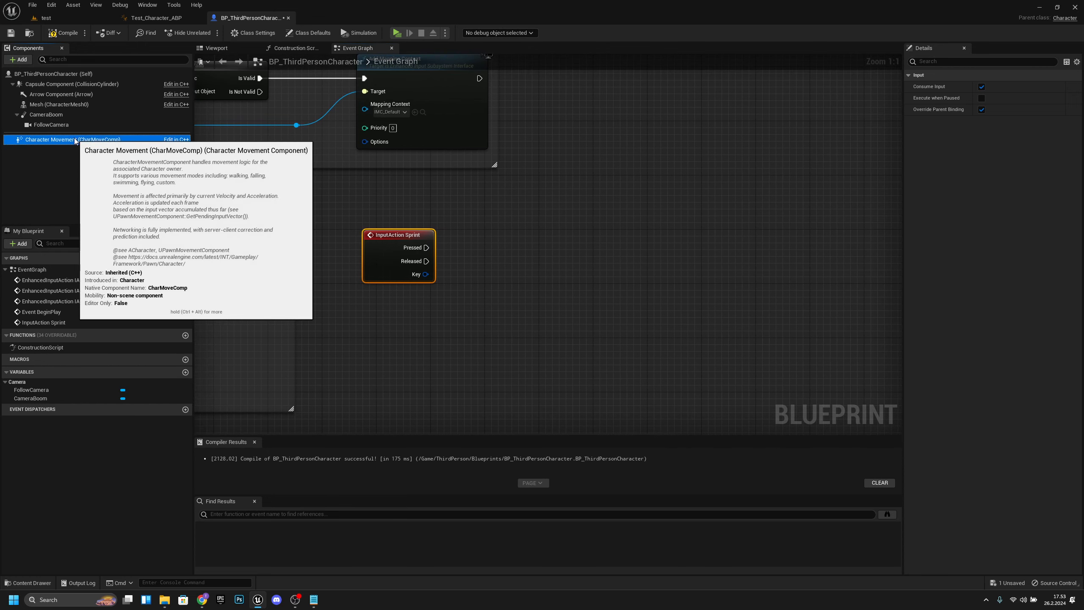
# - Add a Set Max Walk Speed node from a Character Movement reference and connect it to the Sprint event's Pressed output
pyautogui.moveTo(72, 140); pyautogui.dragTo(609, 248)
pyautogui.write('set max walk')
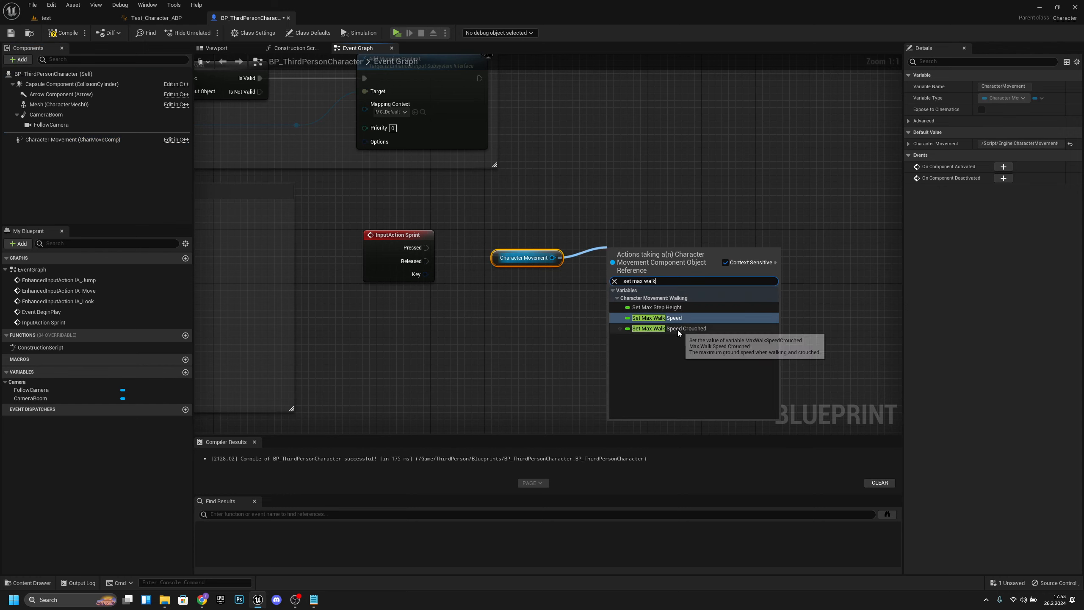
pyautogui.click(680, 317)
pyautogui.moveTo(623, 234); pyautogui.dragTo(426, 247)
pyautogui.moveTo(662, 237); pyautogui.dragTo(662, 250)
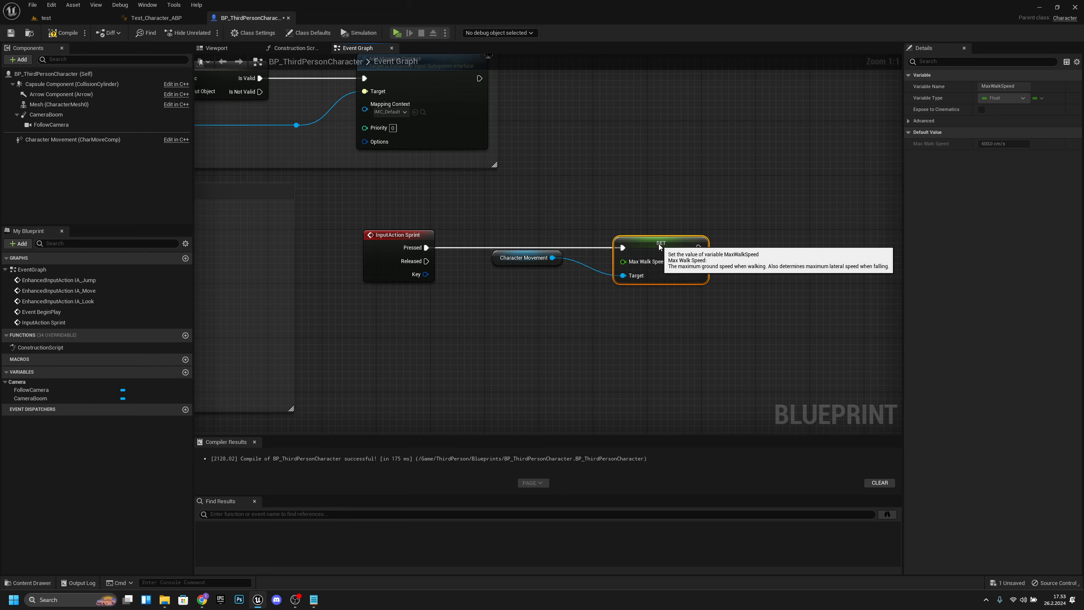
pyautogui.moveTo(494, 263); pyautogui.dragTo(522, 284)
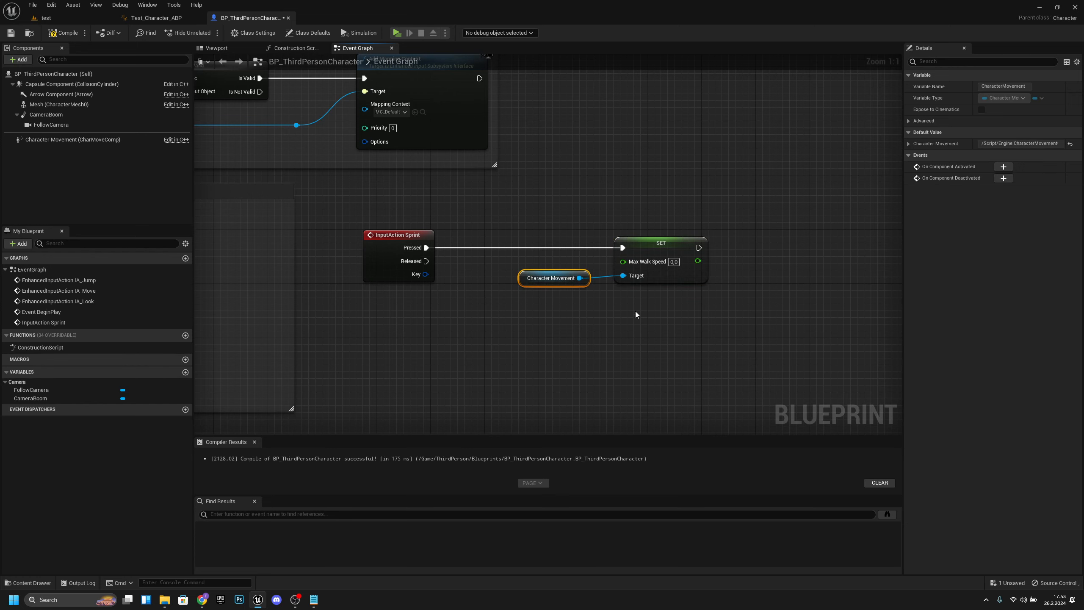
# - Check the Character Movement component's default Max Walk Speed, and set the value on the Pressed SET node to 1000
pyautogui.click(86, 139)
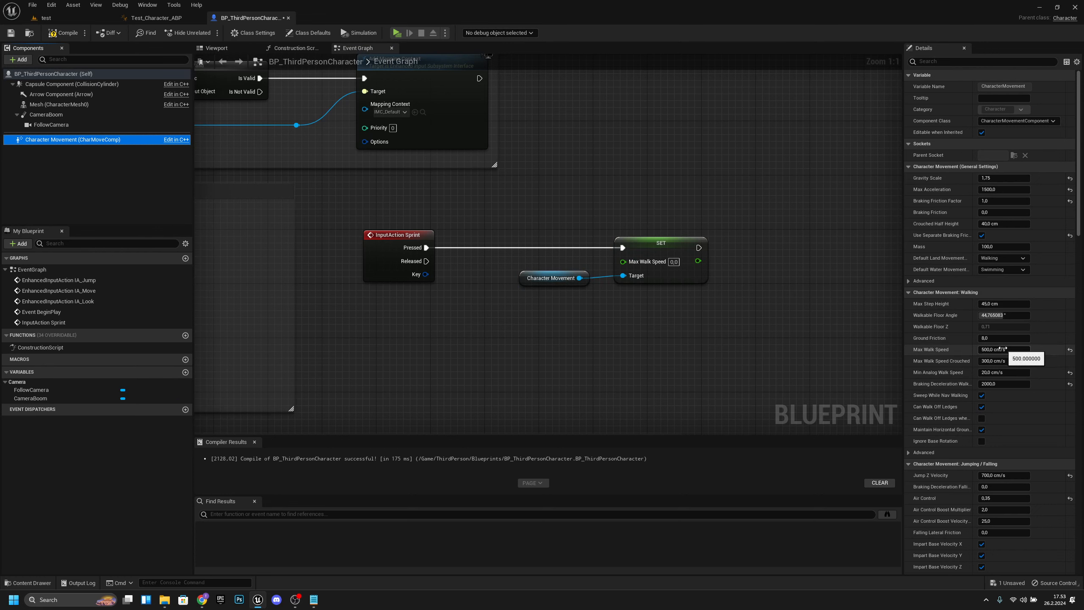
pyautogui.click(1003, 349)
pyautogui.moveTo(796, 336); pyautogui.dragTo(757, 312, button='right')
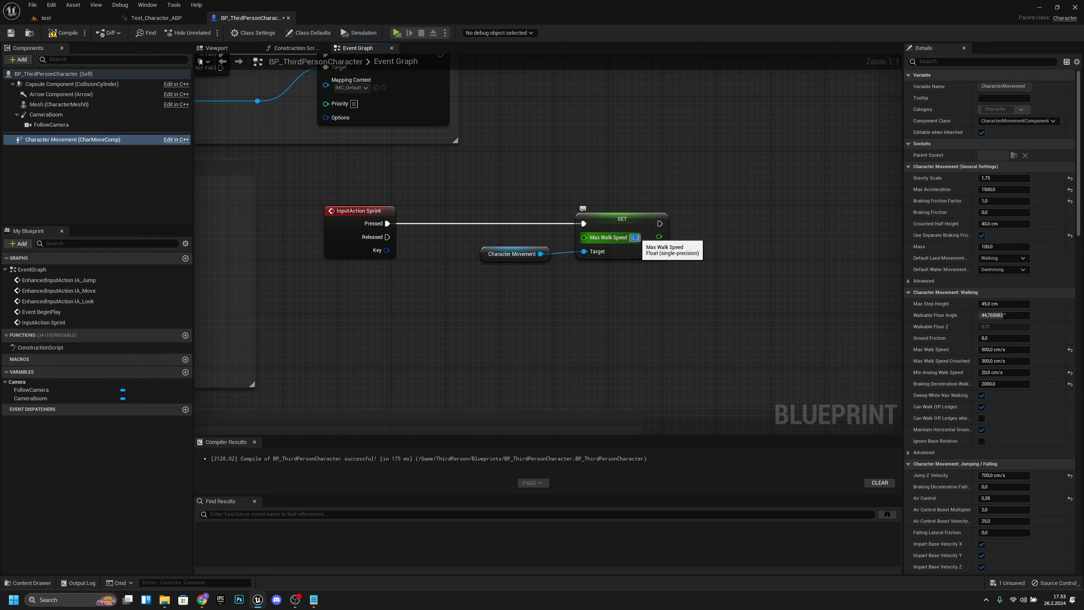
pyautogui.write('1')
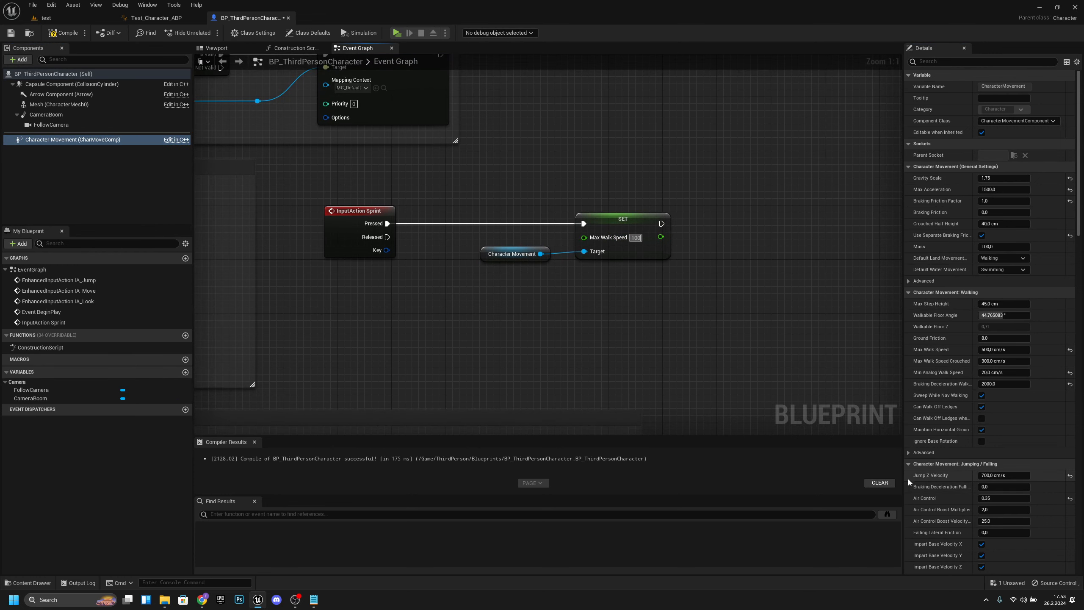
pyautogui.write('000')
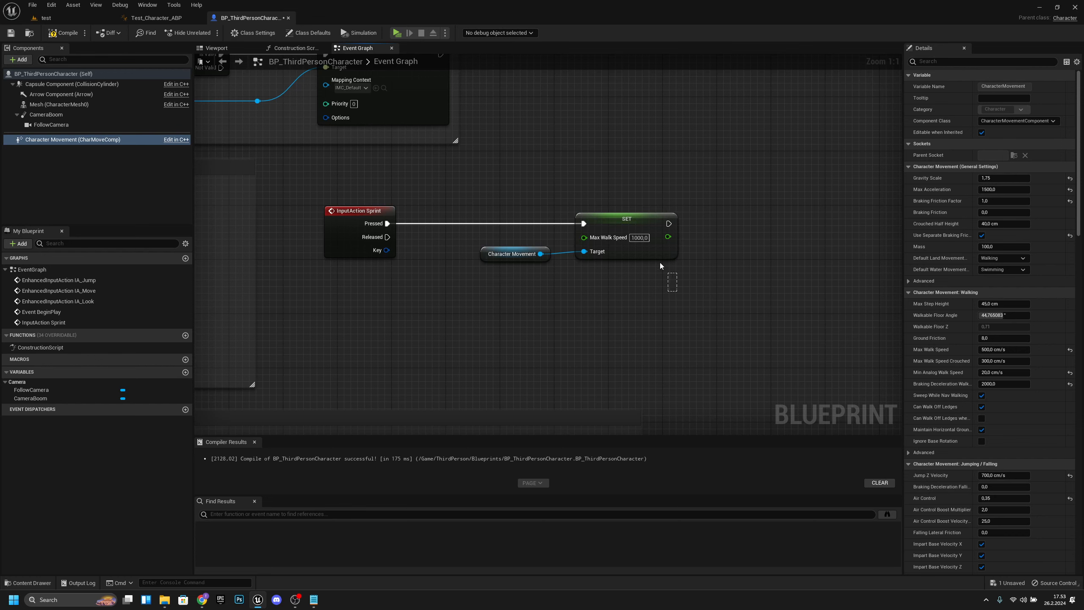
# - Duplicate the Max Walk Speed SET node below the original and connect the Sprint event's Released output to it
pyautogui.click(611, 211)
pyautogui.hotkey('ctrl', 'c')
pyautogui.hotkey('ctrl', 'v')
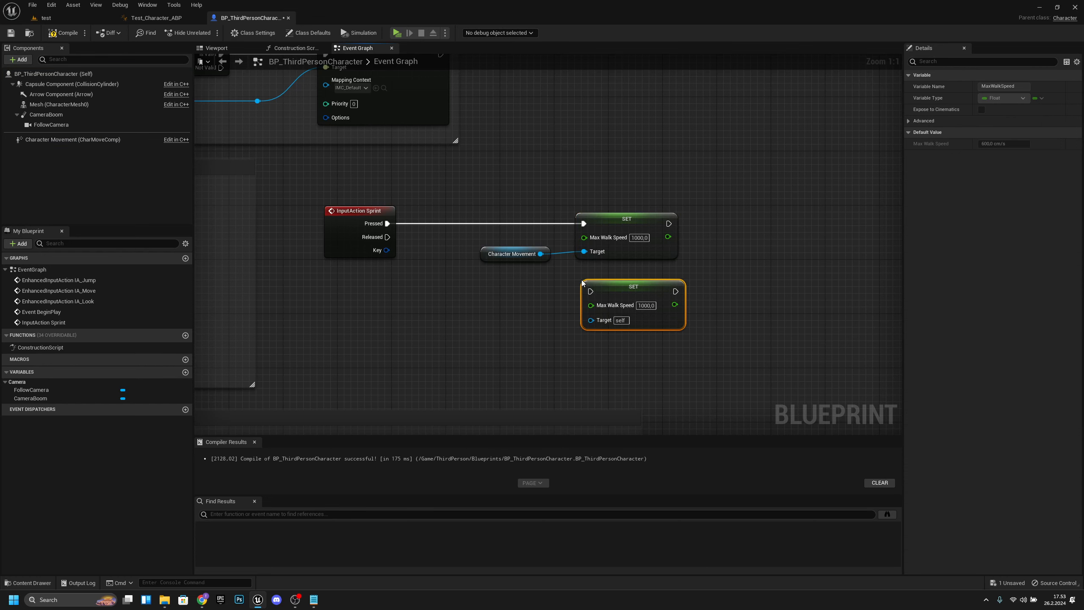
pyautogui.moveTo(388, 237); pyautogui.dragTo(584, 285)
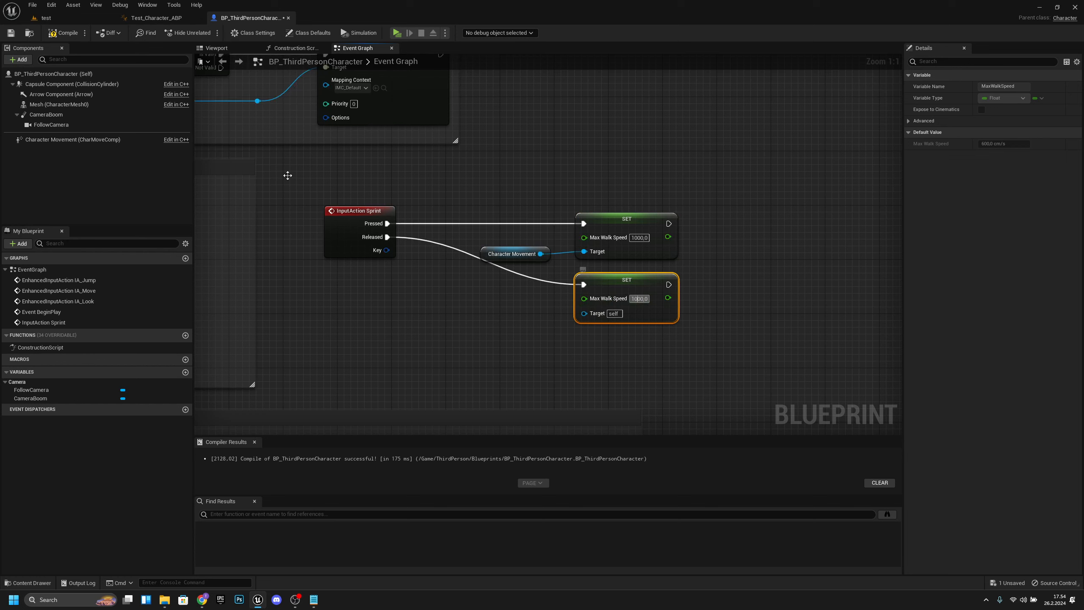
# - Set Max Walk Speed on the Released SET node to 500 and connect Character Movement to its Target
pyautogui.click(73, 140)
pyautogui.click(1006, 350)
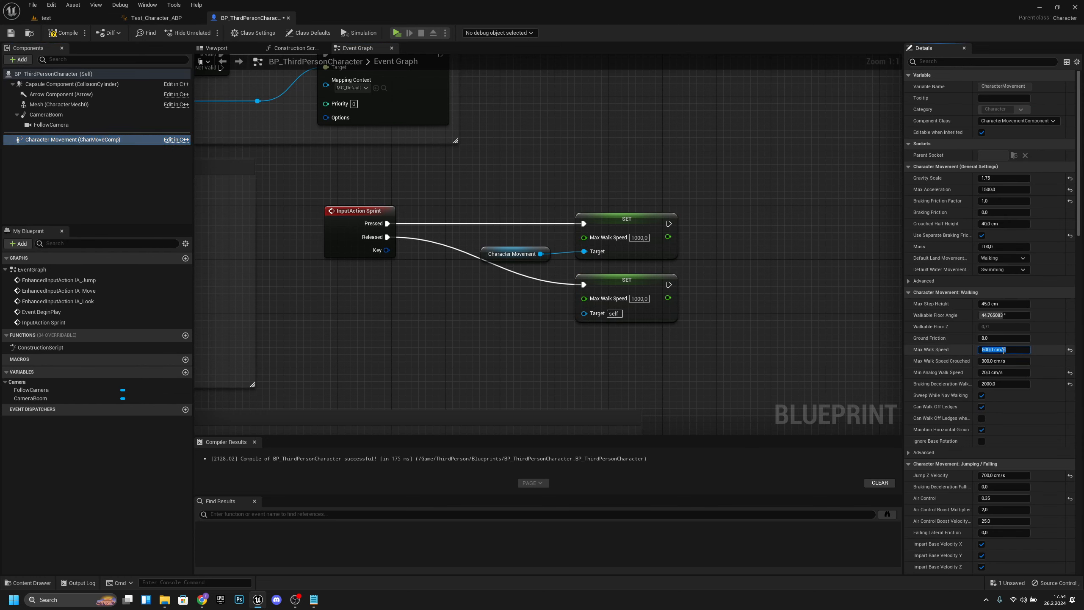
pyautogui.write('50')
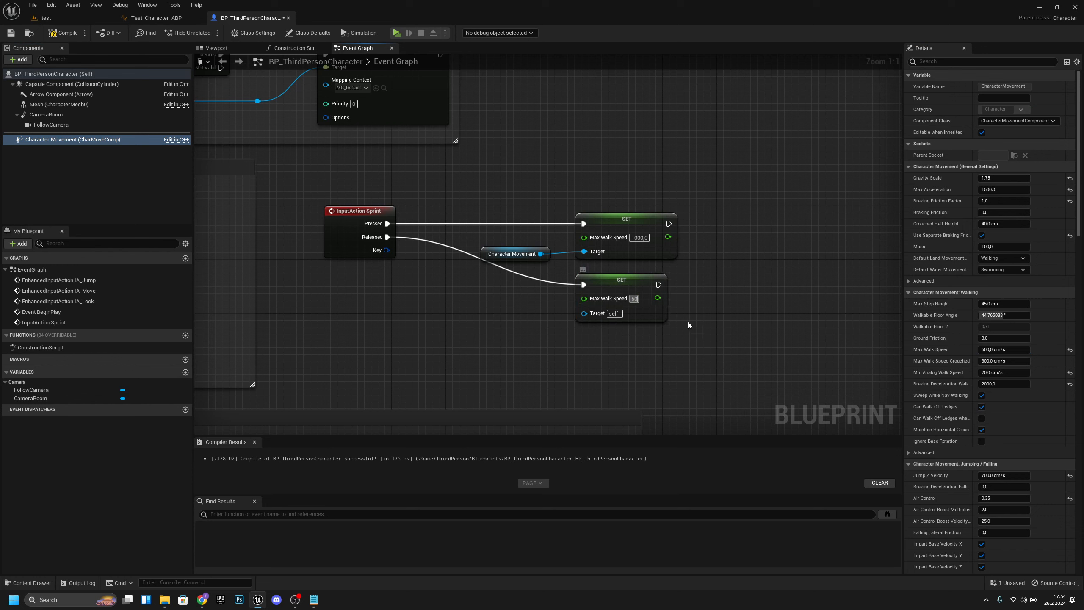
pyautogui.moveTo(540, 254); pyautogui.dragTo(584, 313)
# - Arrange the Character Movement and both SET nodes closer to the Sprint event, and compile and save the blueprint
pyautogui.moveTo(486, 263); pyautogui.dragTo(511, 224)
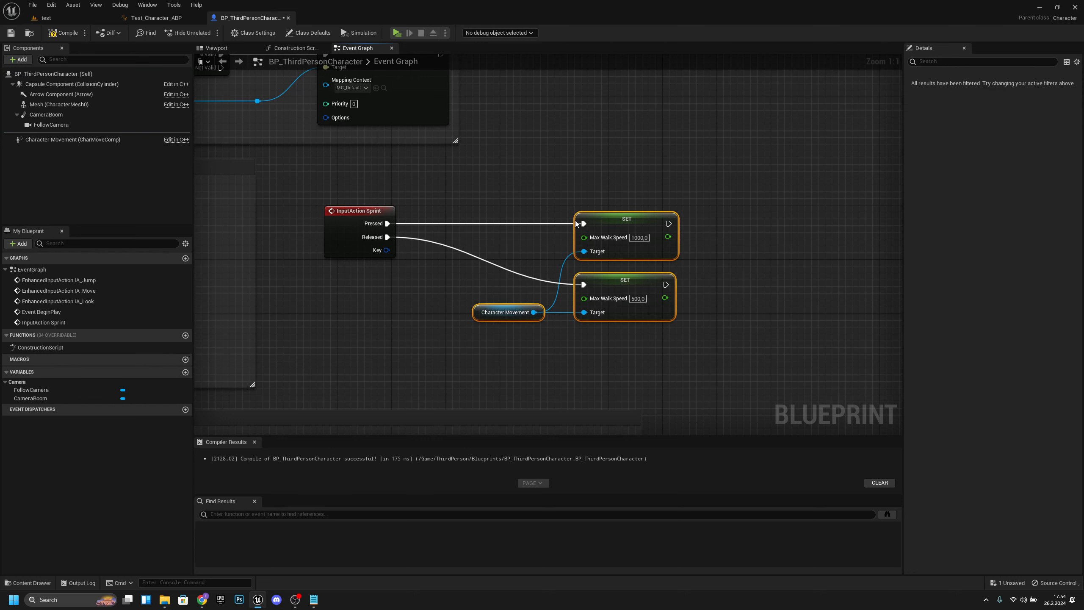
pyautogui.moveTo(627, 226); pyautogui.dragTo(573, 228)
pyautogui.click(724, 328)
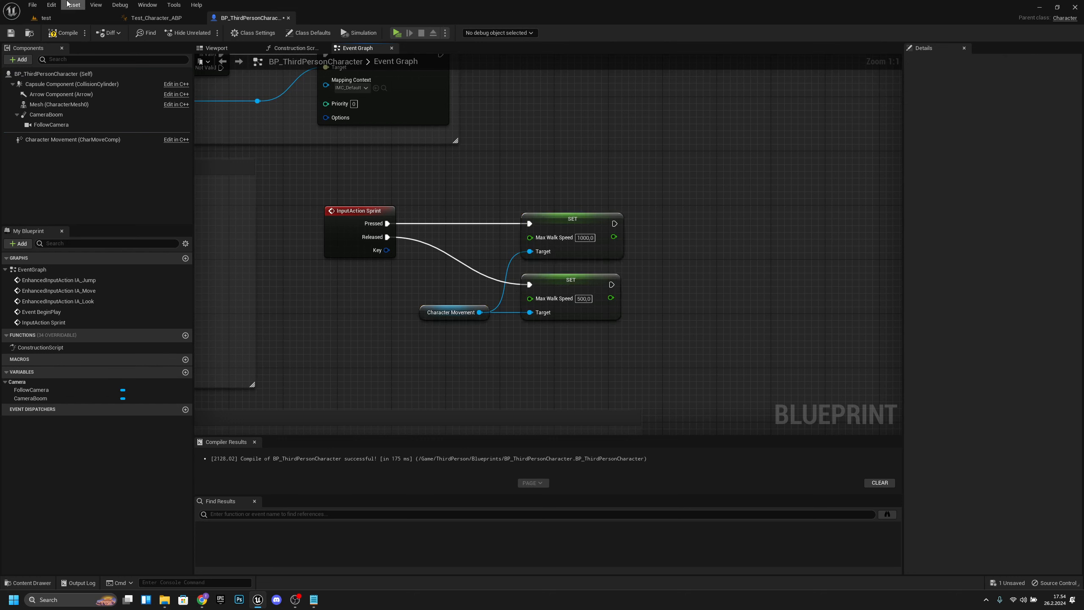
# - Play the test level, run the character in several directions to check the sprint, and stop the play session
pyautogui.click(47, 17)
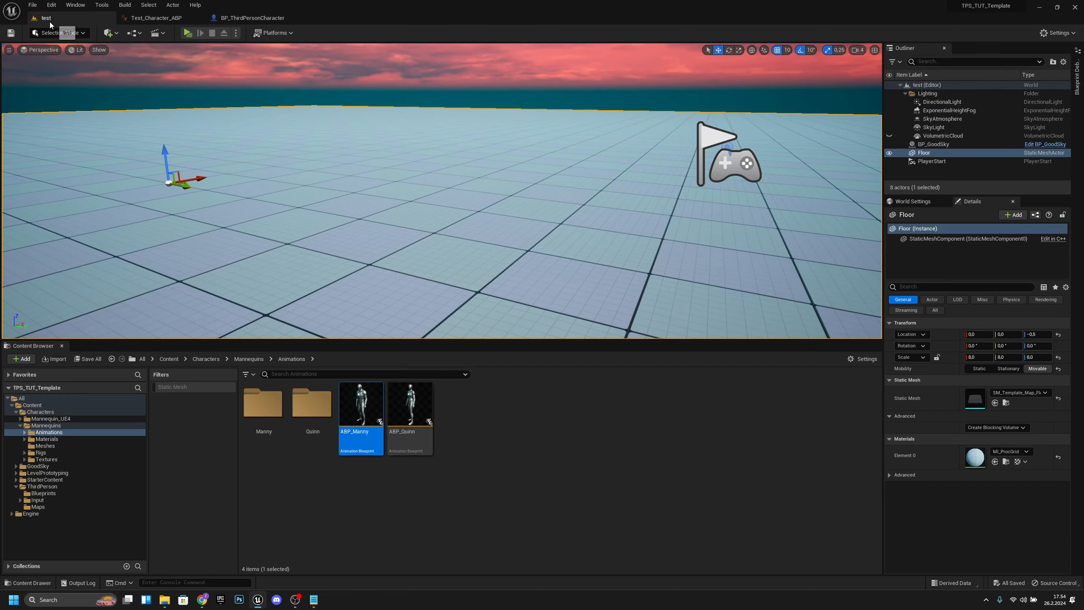
pyautogui.click(187, 32)
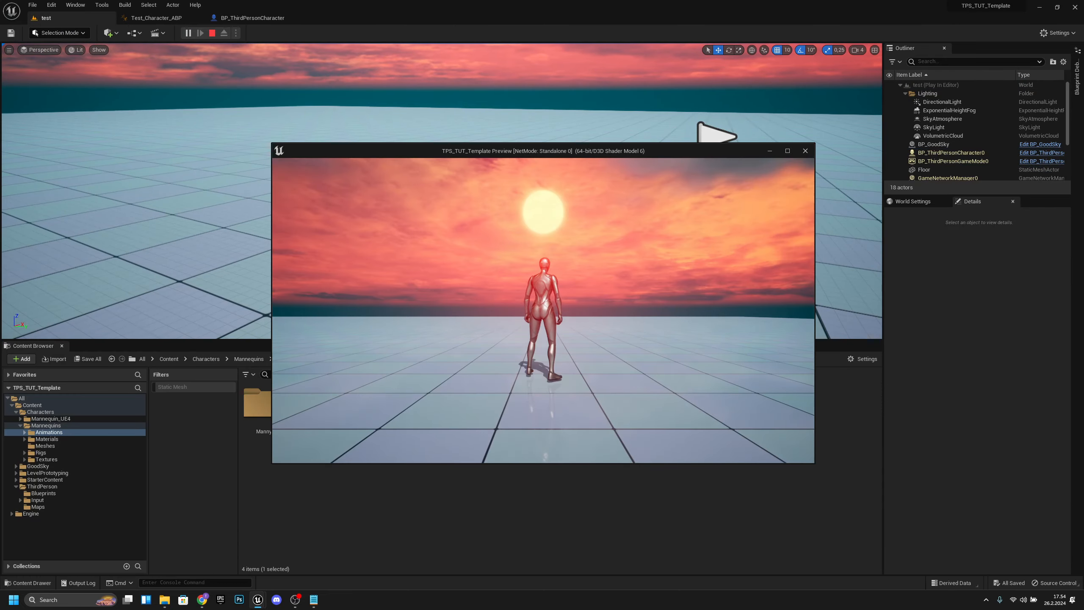
pyautogui.press('w')
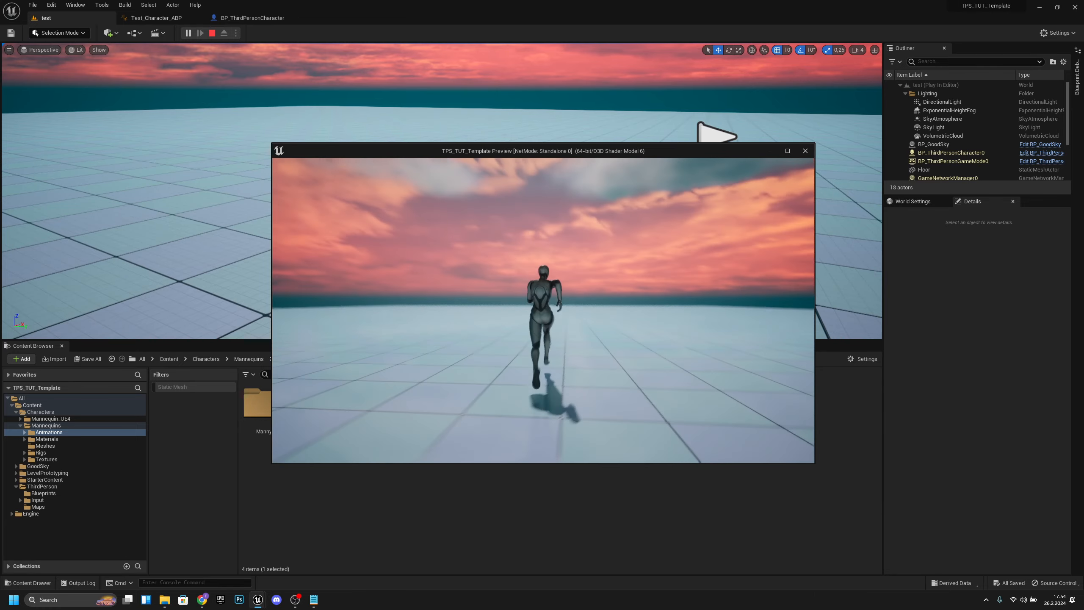
pyautogui.press('s')
pyautogui.press('d')
pyautogui.press('s')
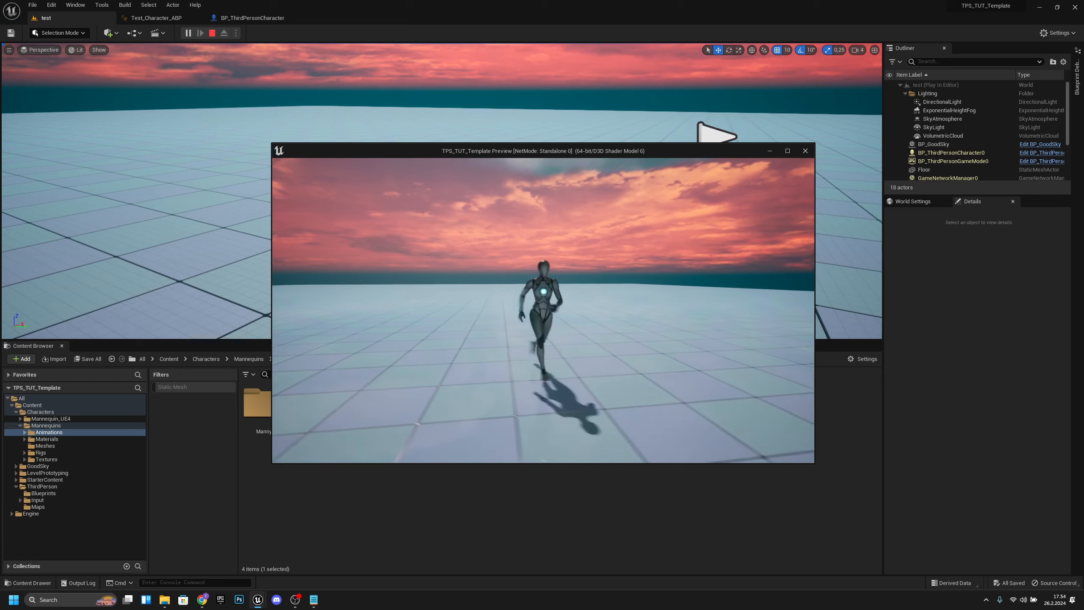
pyautogui.press('Escape')
# - Duplicate the Locomotion_BS blend space in the ThirdPerson Blueprints folder and name the copy Sprint_BS
pyautogui.click(157, 17)
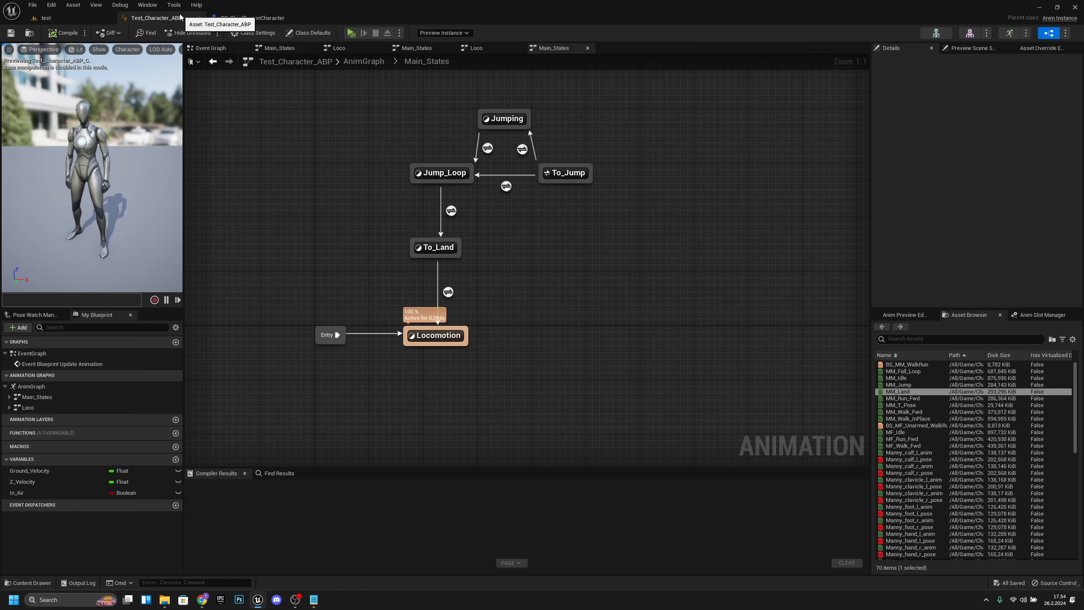
pyautogui.click(68, 19)
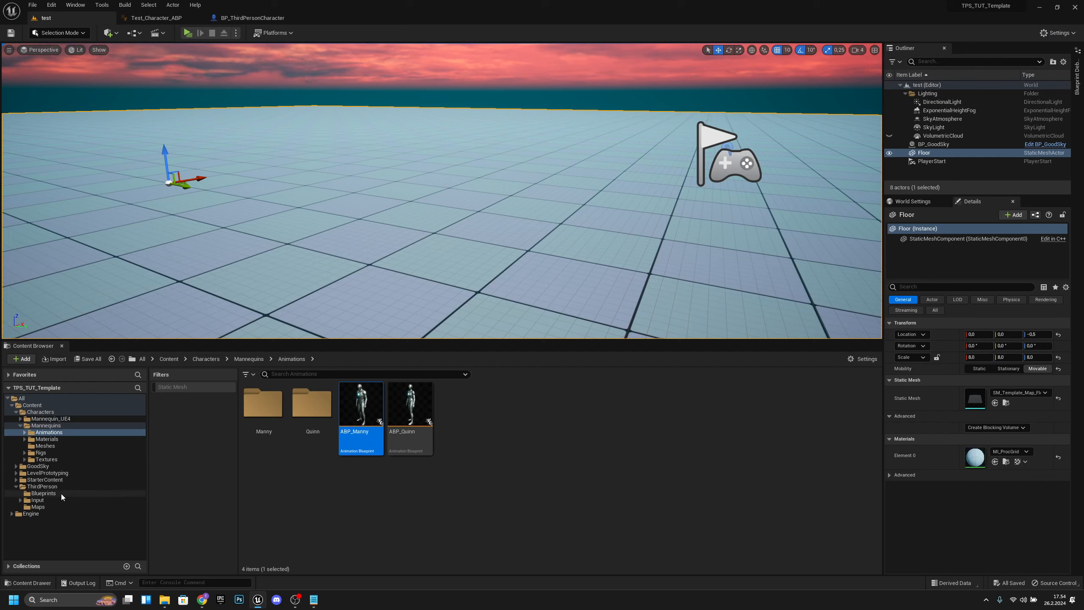
pyautogui.click(43, 486)
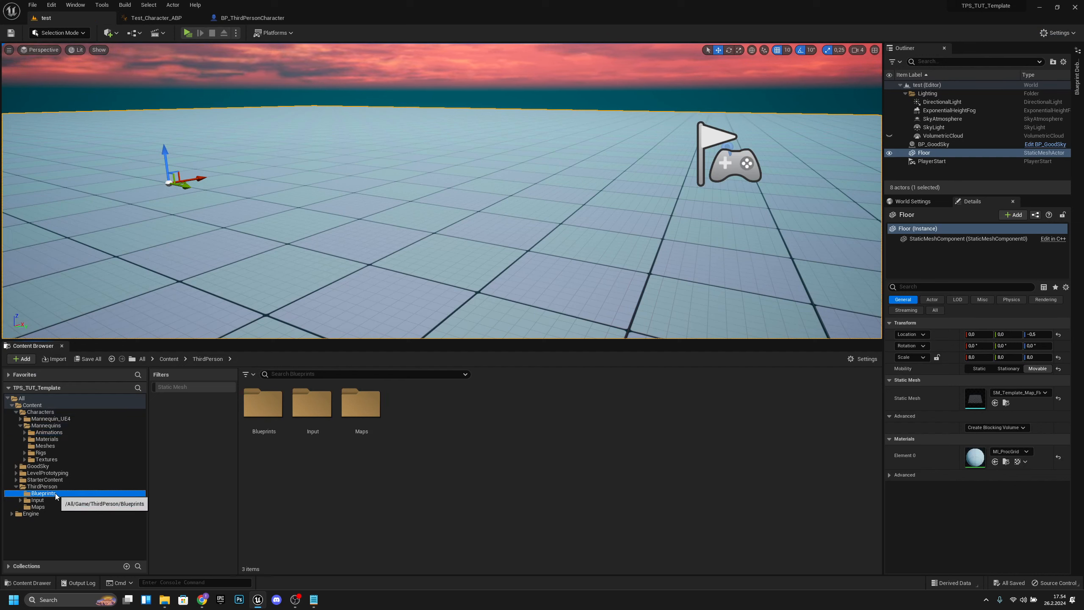
pyautogui.click(86, 494)
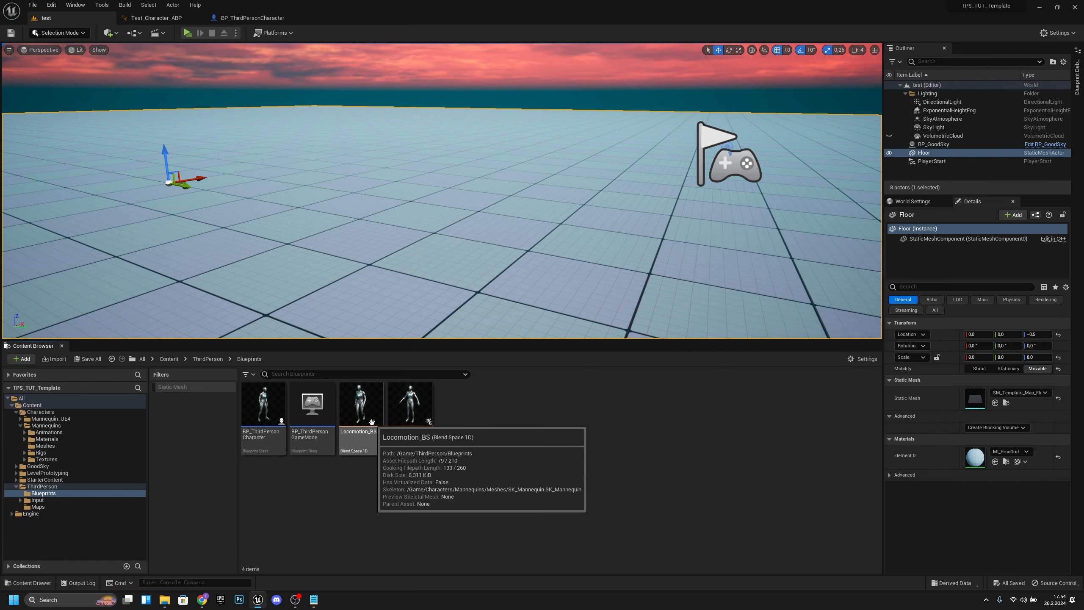
pyautogui.rightClick(363, 416)
pyautogui.click(412, 252)
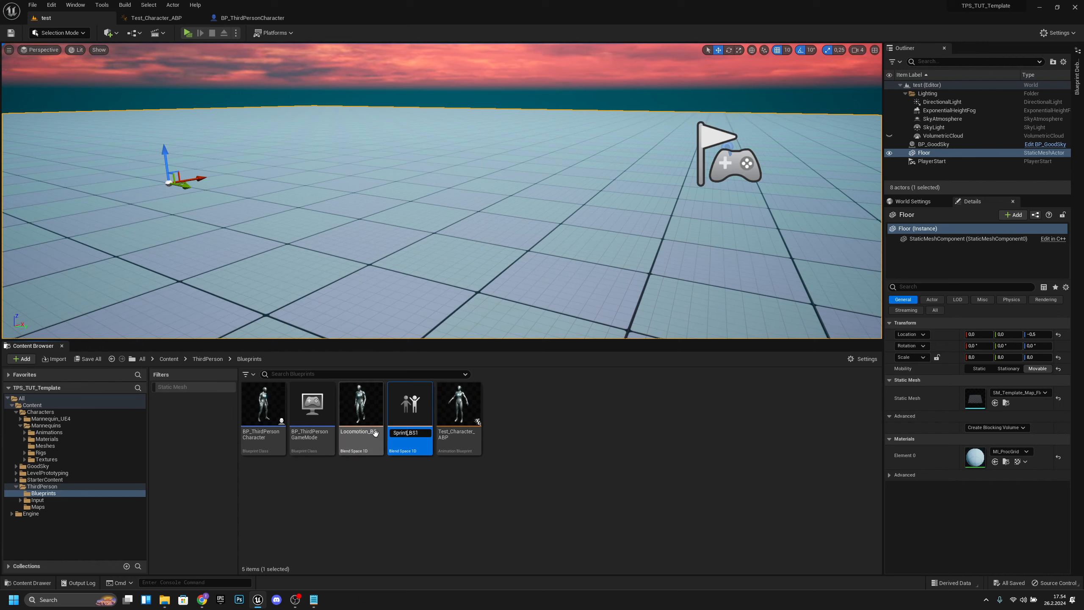
pyautogui.press('Return')
pyautogui.click(413, 434)
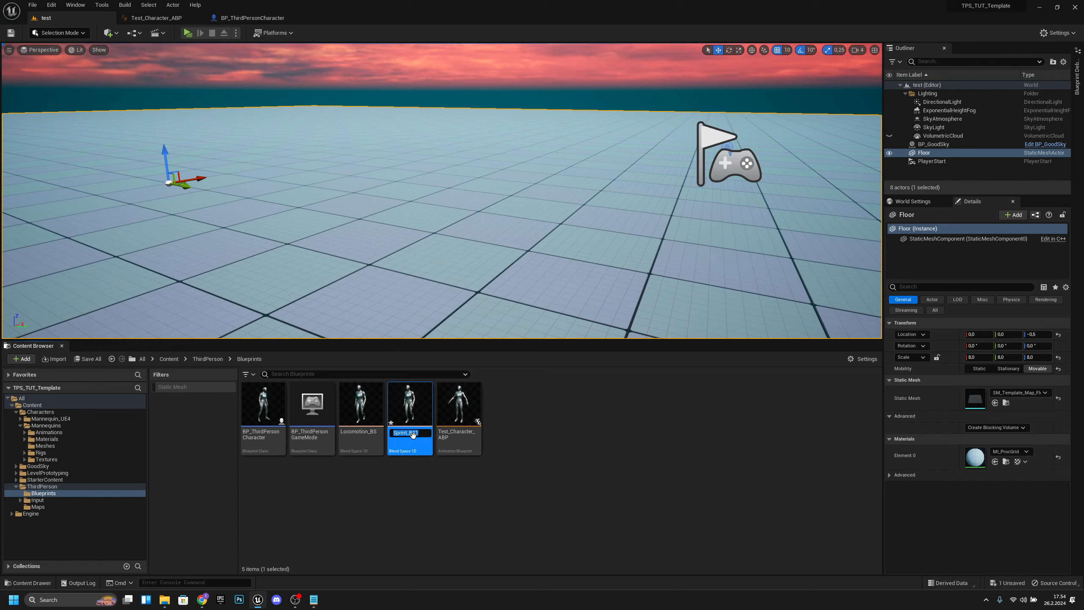
pyautogui.press('BackSpace')
pyautogui.press('Return')
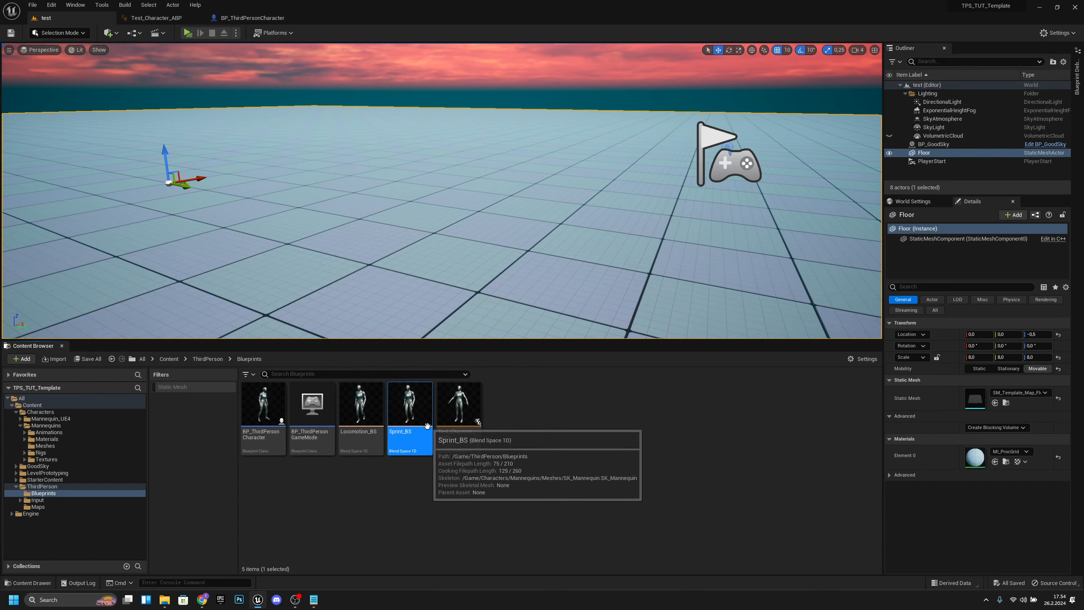
# - Open Sprint_BS and delete all three inherited walk and run samples from its blend graph
pyautogui.doubleClick(432, 444)
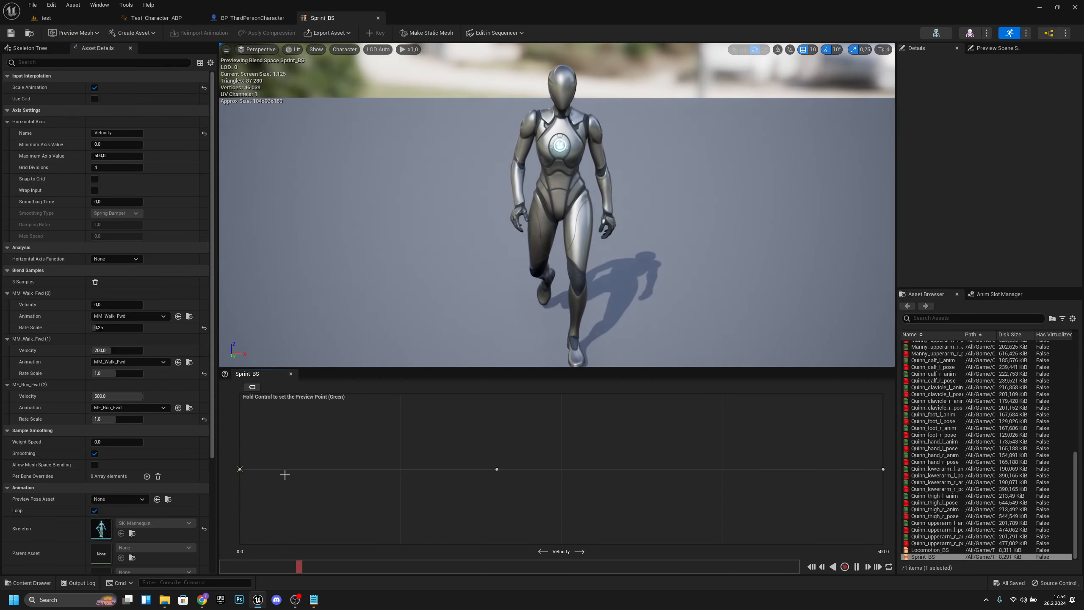
pyautogui.click(497, 469)
pyautogui.press('Delete')
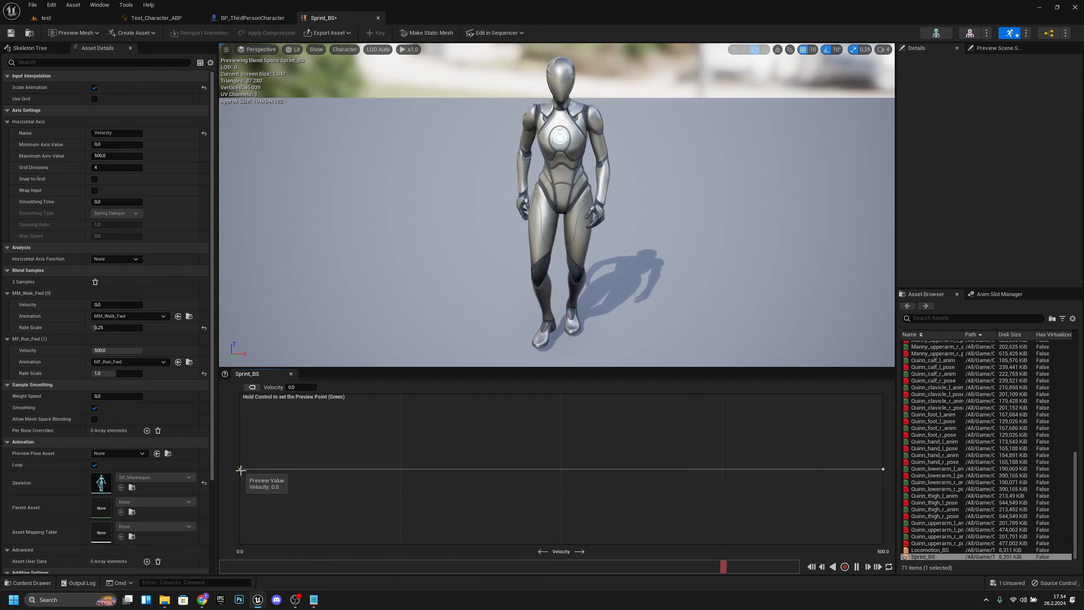
pyautogui.click(615, 460)
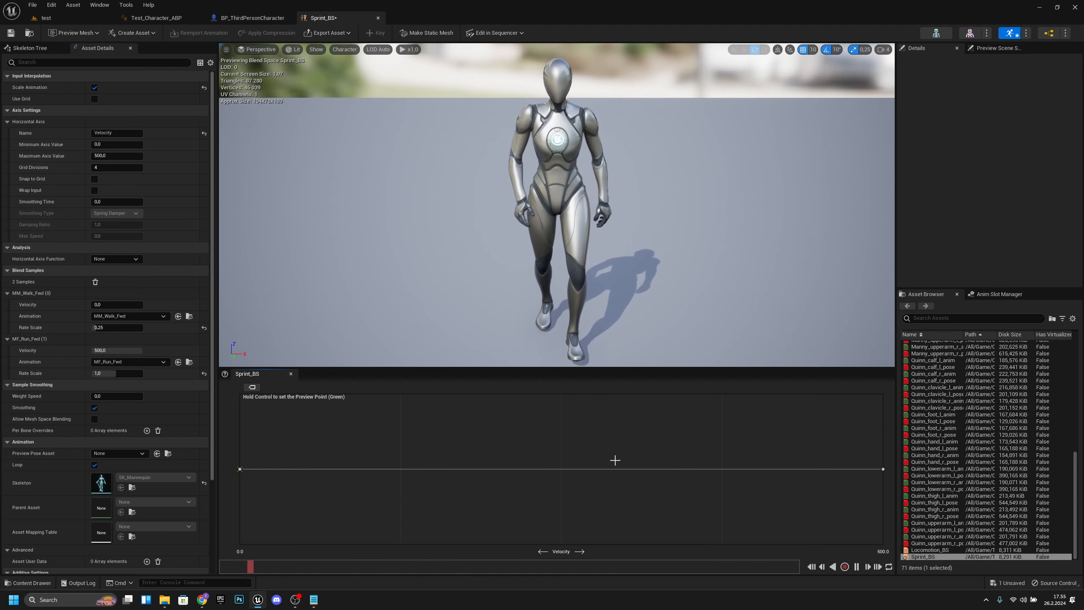
pyautogui.click(240, 470)
pyautogui.press('Delete')
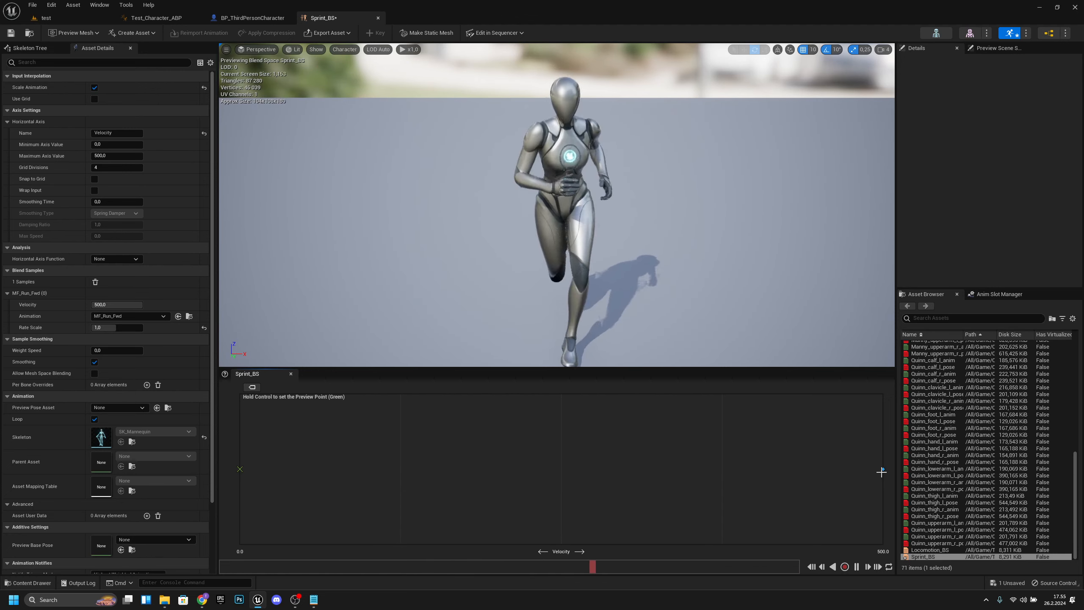
pyautogui.click(882, 469)
pyautogui.press('Delete')
# - Set the Velocity axis range of Sprint_BS to a maximum of 1000 and a minimum of 500
pyautogui.click(117, 156)
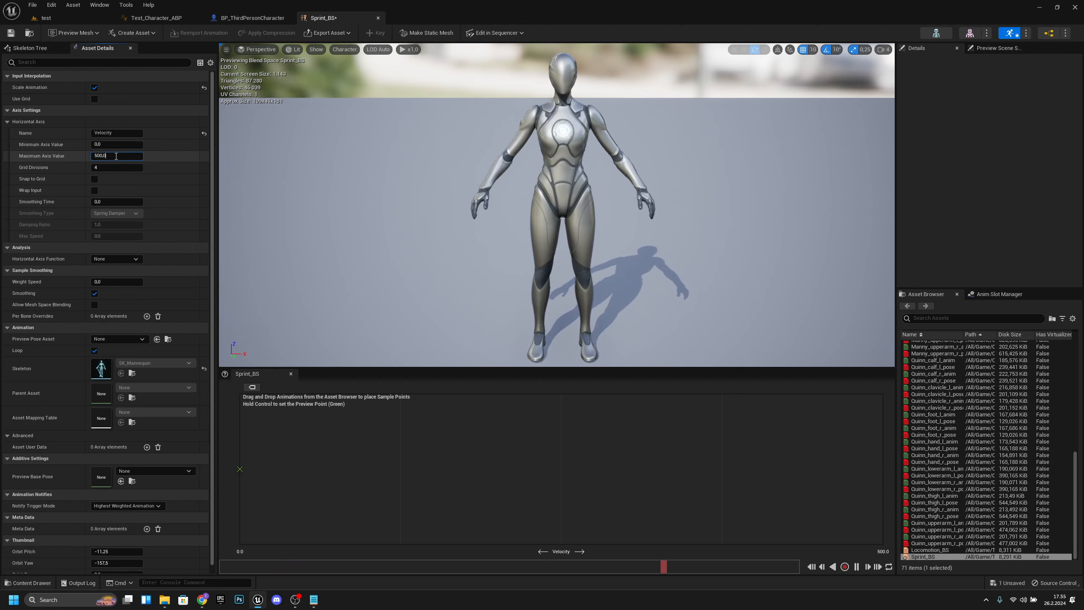
pyautogui.write('1000')
pyautogui.press('Return')
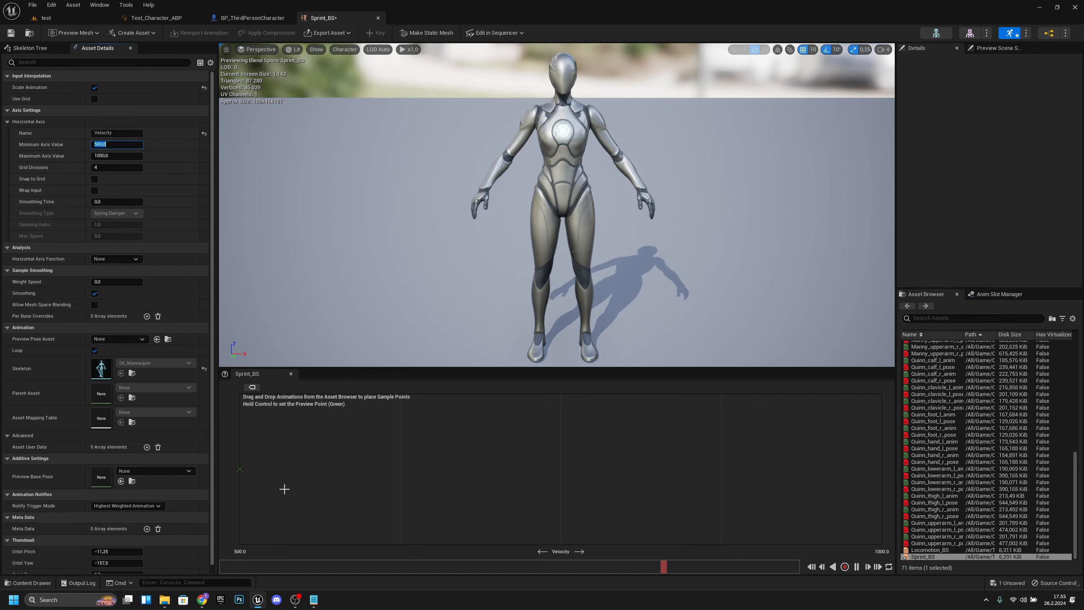
# - Place MM_Run_Fwd samples at both ends of the Velocity axis, at 500 and 1000
pyautogui.moveTo(1075, 491); pyautogui.dragTo(1077, 364)
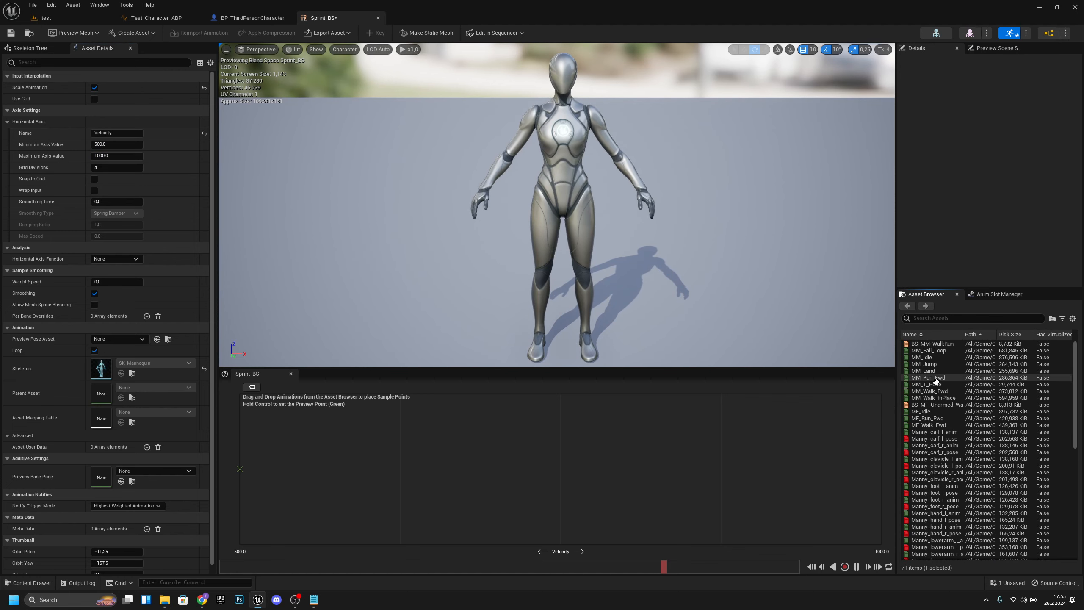
pyautogui.moveTo(936, 380); pyautogui.dragTo(240, 469)
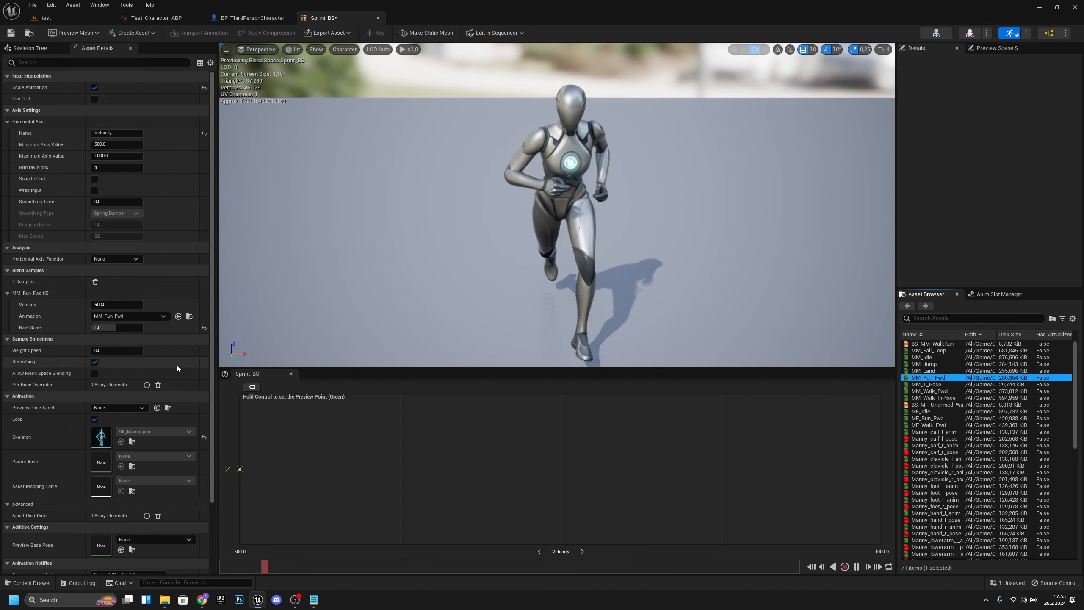
pyautogui.moveTo(931, 377); pyautogui.dragTo(882, 468)
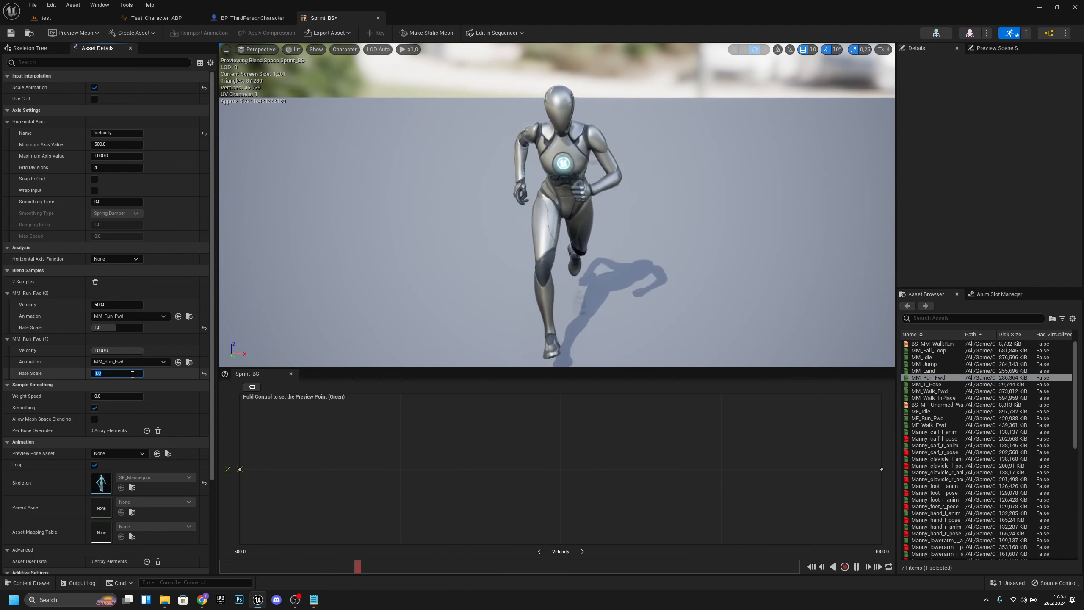
# - Set the Rate Scale of the sample at velocity 1000 to 2.0, and save and close Sprint_BS
pyautogui.press('Return')
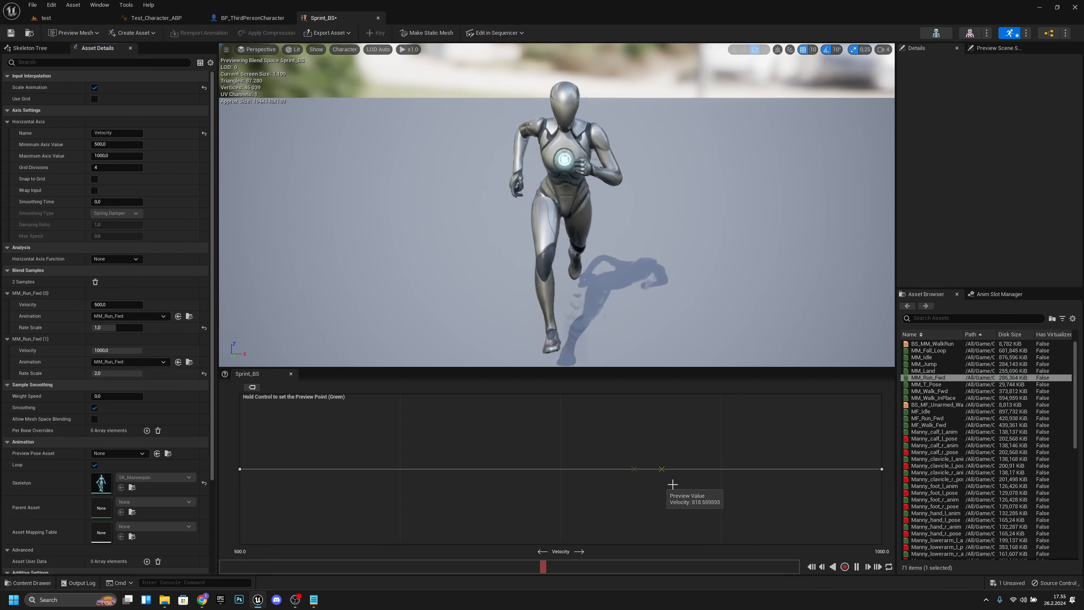
pyautogui.click(12, 33)
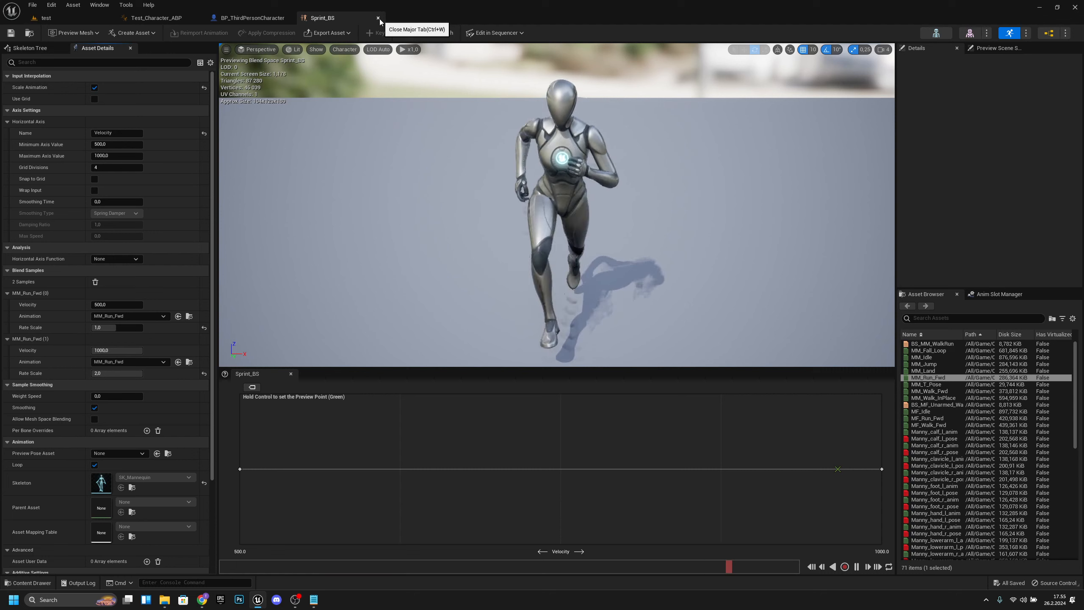
pyautogui.click(378, 18)
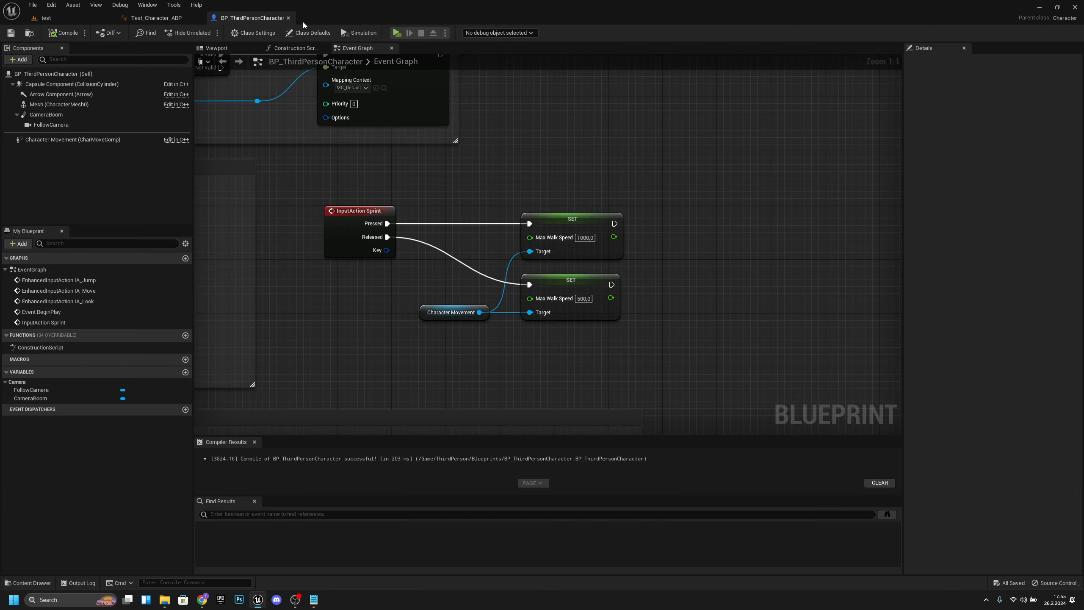
# - In the Loco state machine of Test_Character_ABP, add a state named Sprint with a transition from Movement and align it beside Movement
pyautogui.click(164, 20)
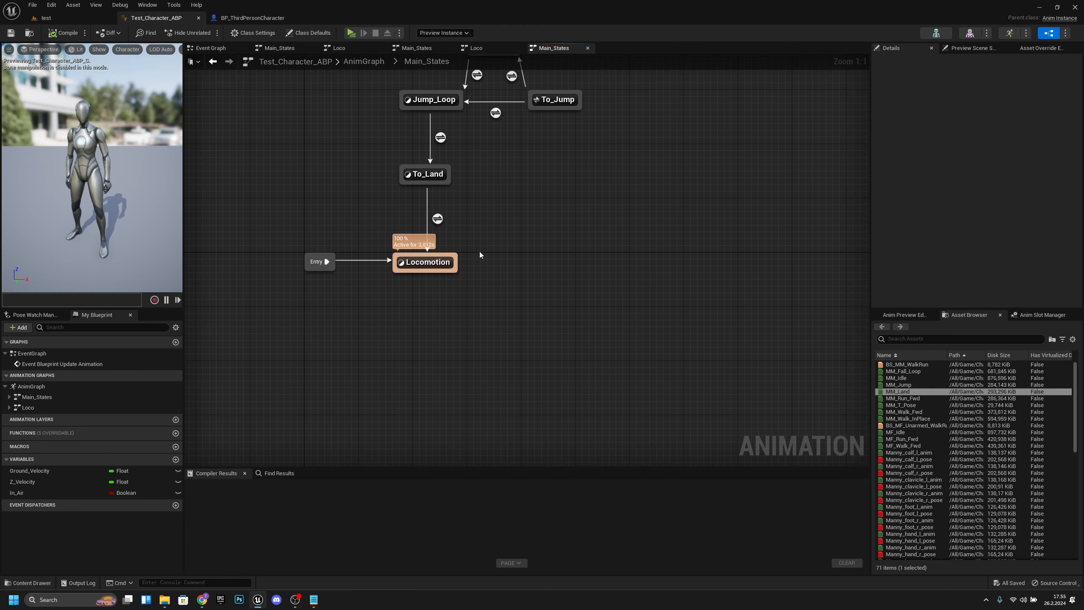
pyautogui.click(482, 48)
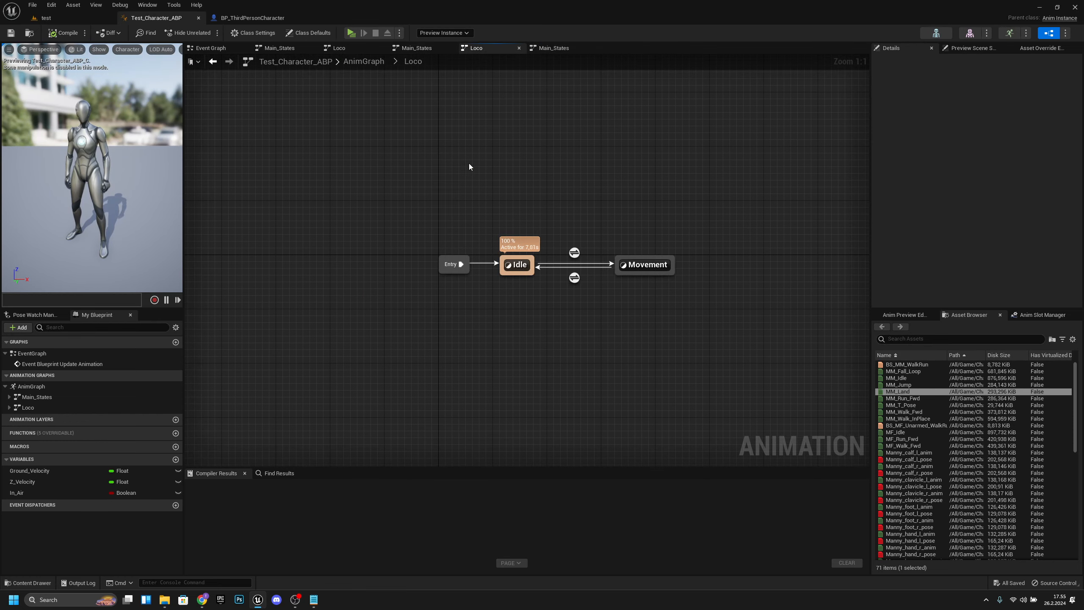
pyautogui.click(346, 61)
pyautogui.scroll(2, 593, 276)
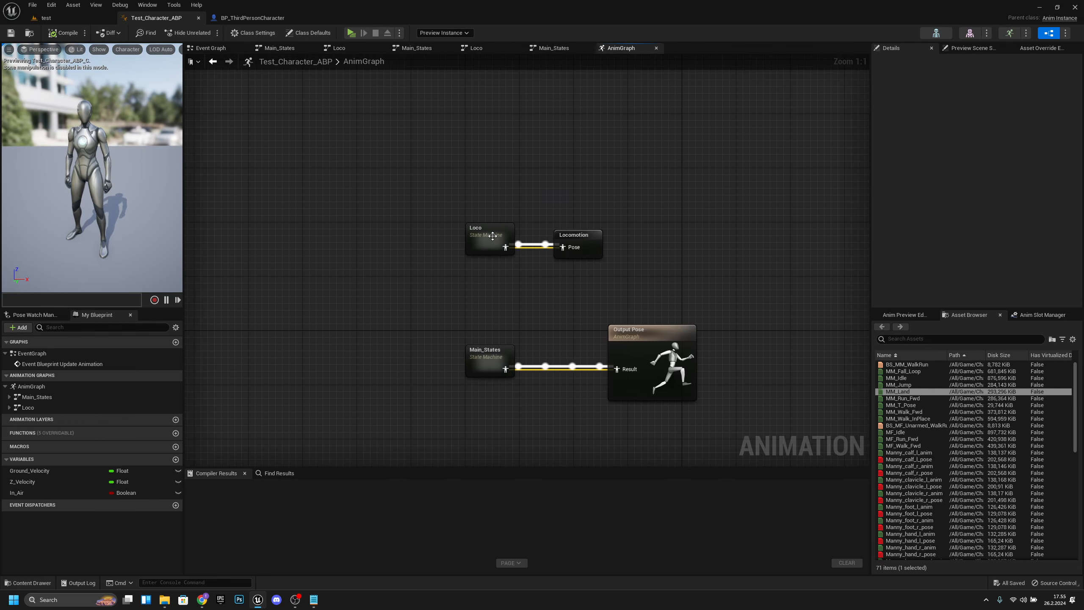
pyautogui.doubleClick(546, 252)
pyautogui.moveTo(572, 236); pyautogui.dragTo(461, 224, button='right')
pyautogui.moveTo(559, 257); pyautogui.dragTo(437, 268, button='right')
pyautogui.moveTo(437, 269); pyautogui.dragTo(497, 263)
pyautogui.click(546, 287)
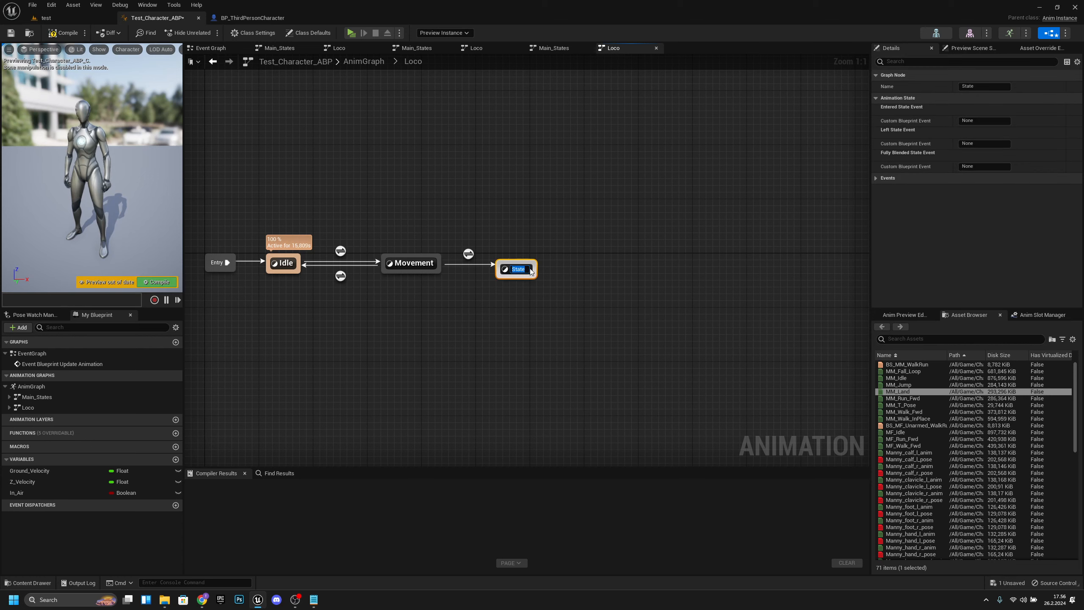
pyautogui.write('Sprin')
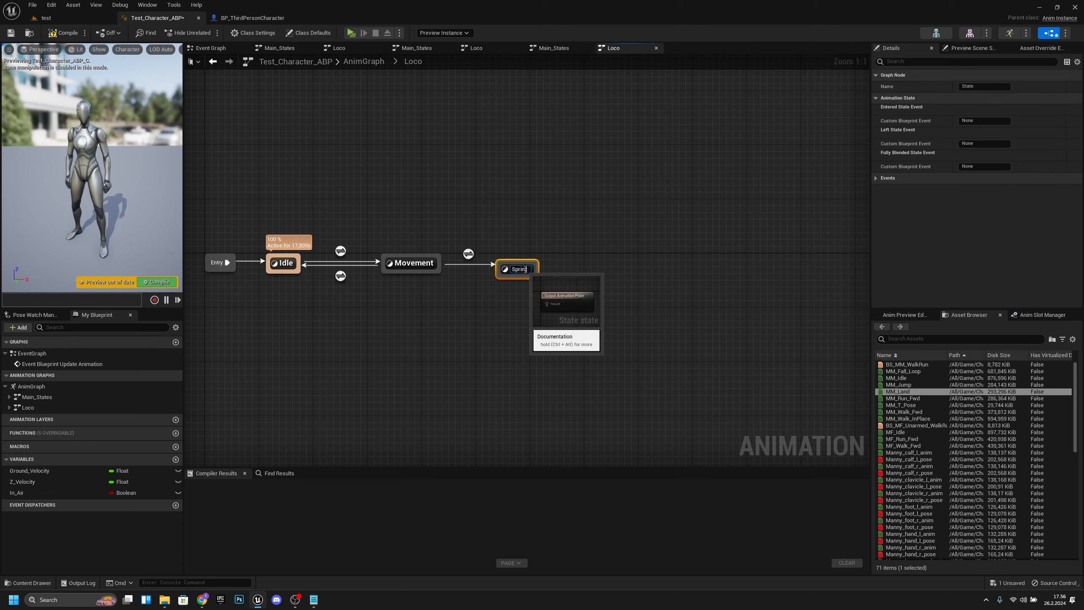
pyautogui.write('t')
pyautogui.press('Return')
pyautogui.moveTo(497, 272); pyautogui.dragTo(534, 266)
# - Open the Movement to Sprint transition rule and add a Get Ground_Velocity node before the Result node
pyautogui.doubleClick(489, 251)
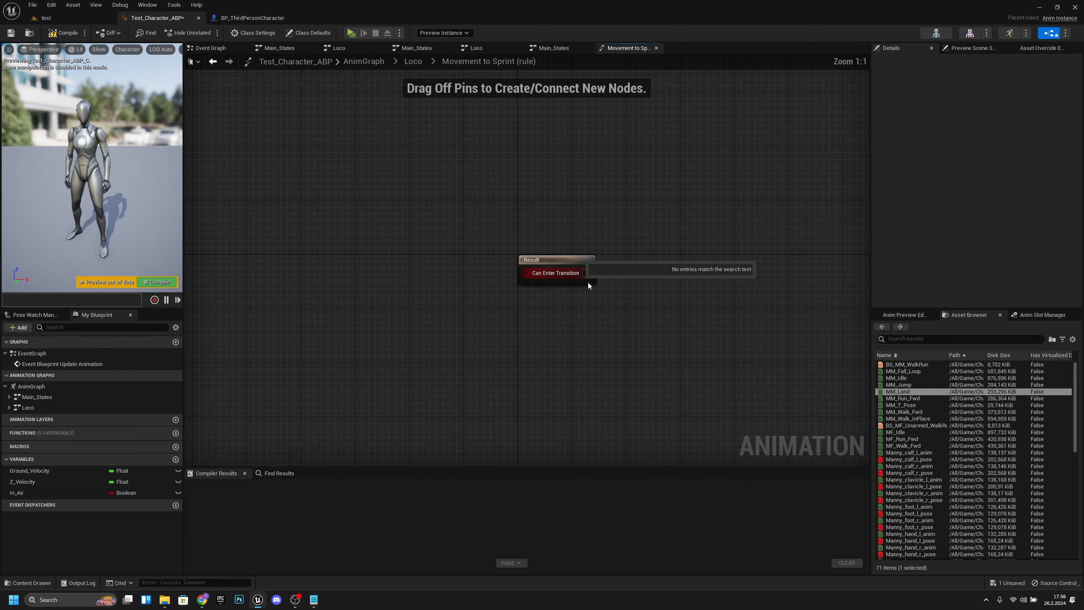
pyautogui.moveTo(488, 293); pyautogui.dragTo(426, 288, button='right')
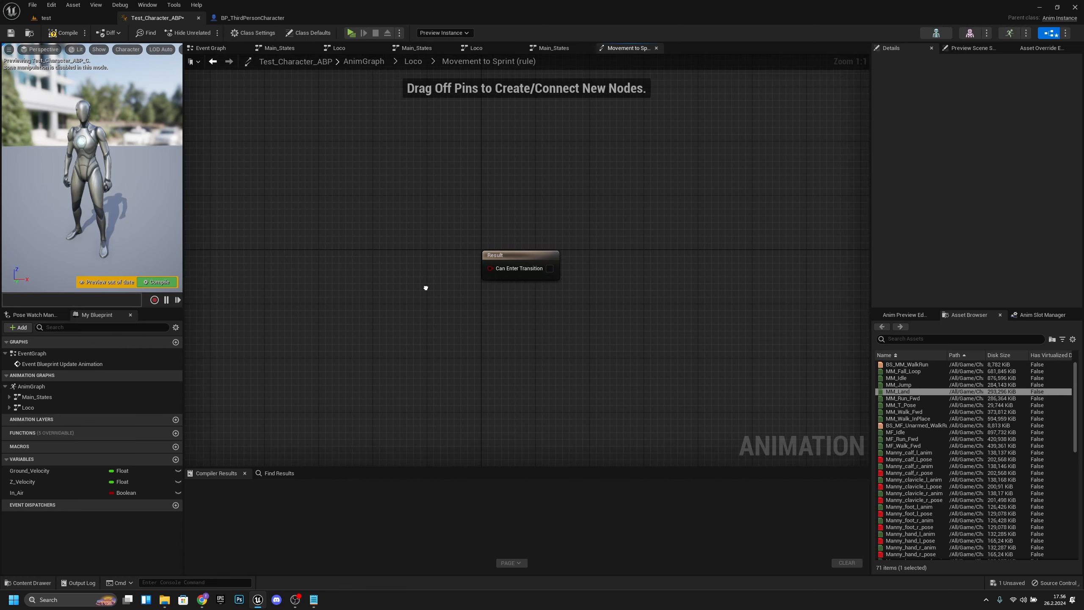
pyautogui.moveTo(608, 247); pyautogui.dragTo(667, 252, button='right')
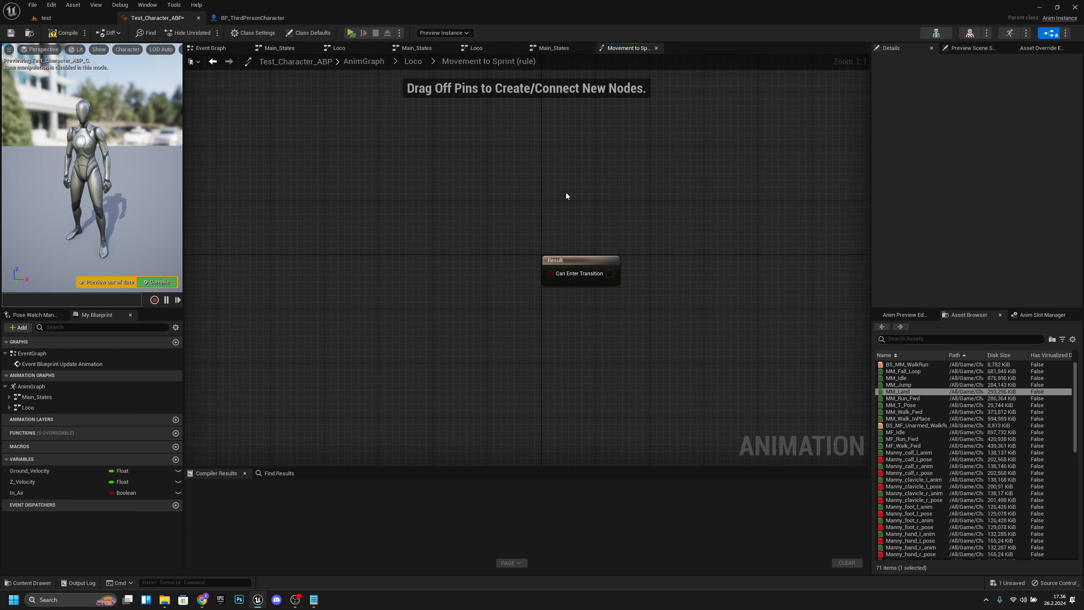
pyautogui.moveTo(566, 196); pyautogui.dragTo(602, 218, button='right')
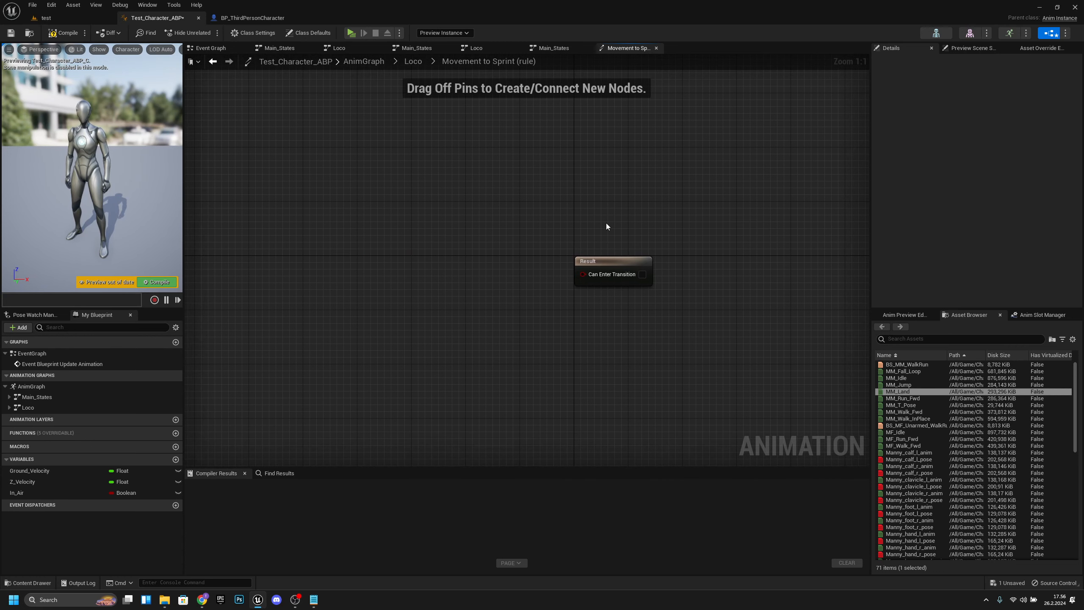
pyautogui.moveTo(568, 361); pyautogui.dragTo(549, 343, button='right')
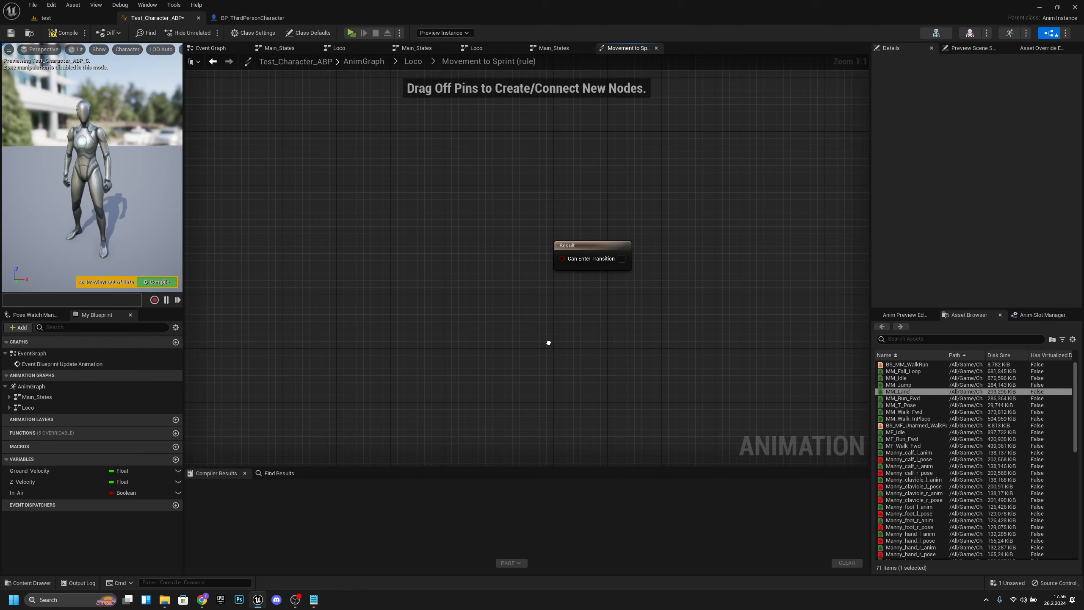
pyautogui.keyDown('ctrl'); pyautogui.moveTo(58, 470); pyautogui.dragTo(463, 265); pyautogui.keyUp('ctrl')
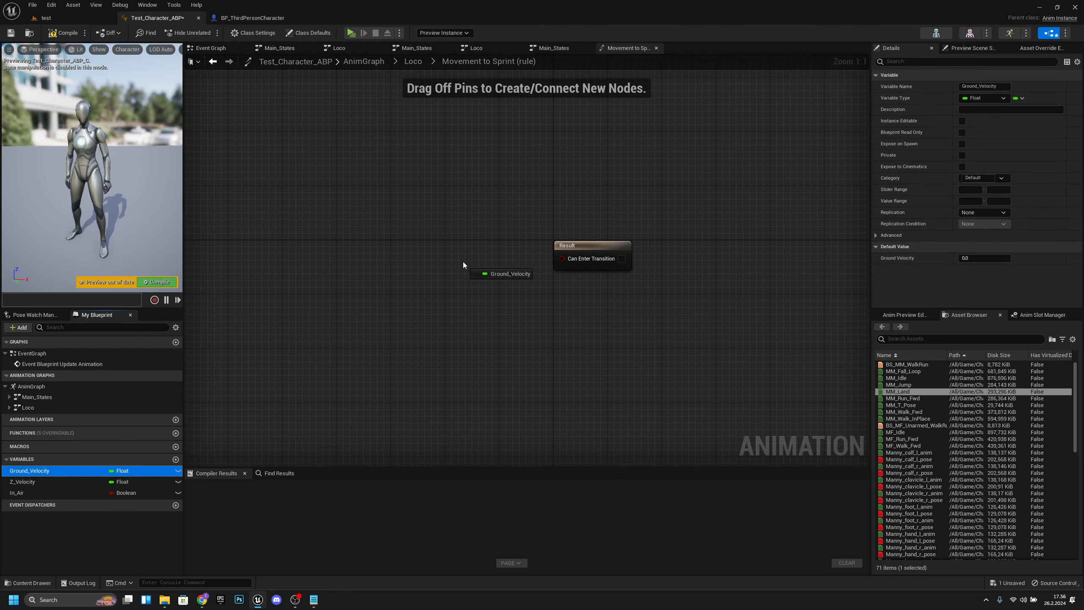
pyautogui.moveTo(354, 253); pyautogui.dragTo(354, 253)
pyautogui.click(389, 267)
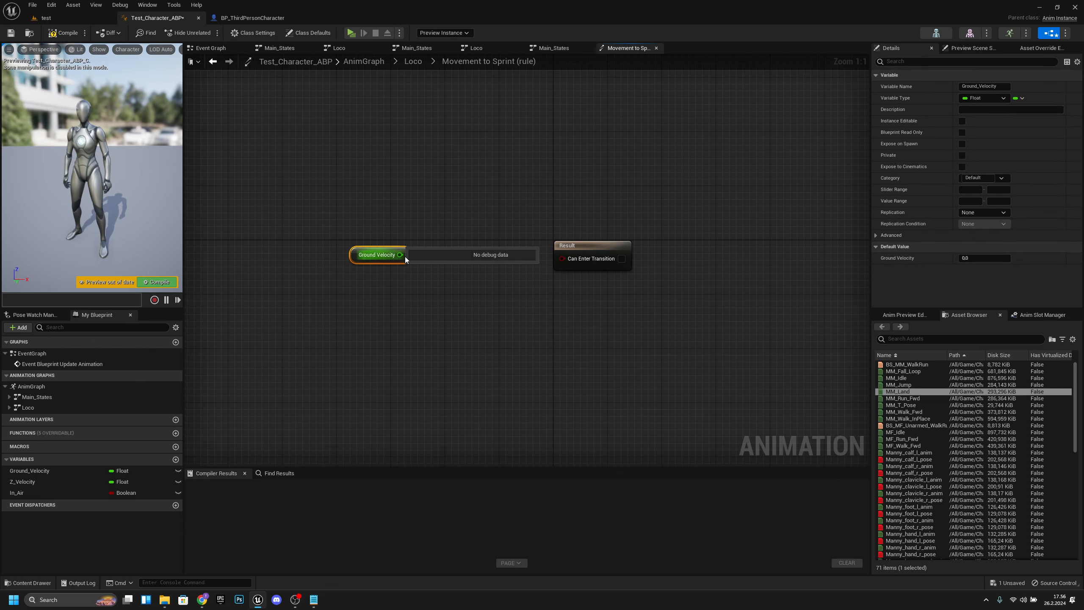
# - In the Movement to Sprint rule, compare Ground_Velocity as Greater than 510, connect the comparison to Can Enter Transition, and align the nodes
pyautogui.moveTo(446, 256); pyautogui.dragTo(449, 257)
pyautogui.write('greater')
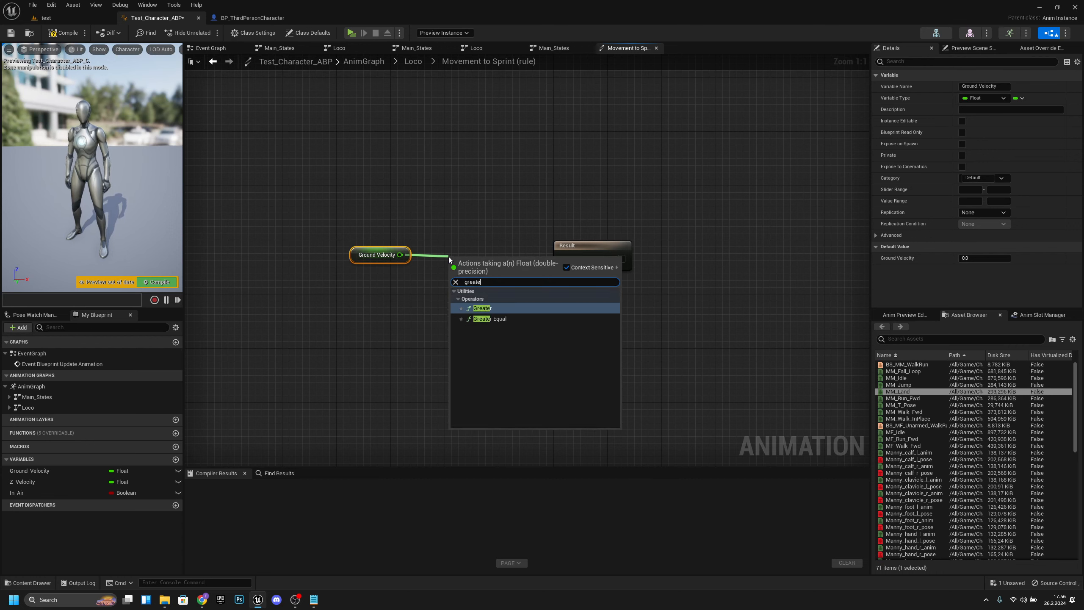
pyautogui.press('Return')
pyautogui.moveTo(475, 266); pyautogui.dragTo(583, 262)
pyautogui.moveTo(641, 314); pyautogui.dragTo(364, 222)
pyautogui.click(496, 319)
pyautogui.moveTo(496, 319); pyautogui.dragTo(535, 328, button='right')
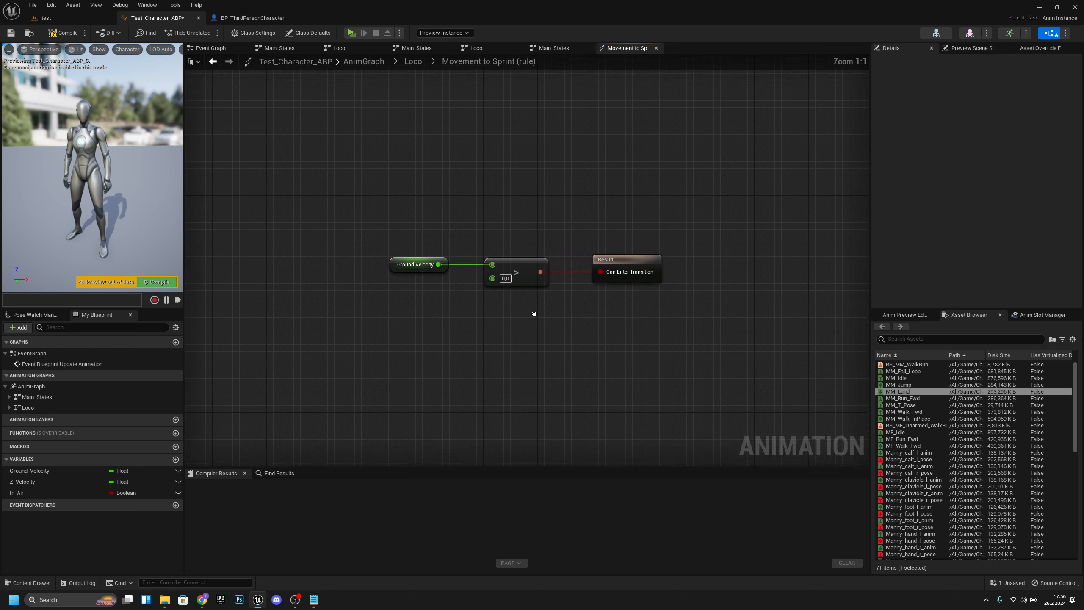
pyautogui.click(506, 277)
pyautogui.write('510')
pyautogui.press('Return')
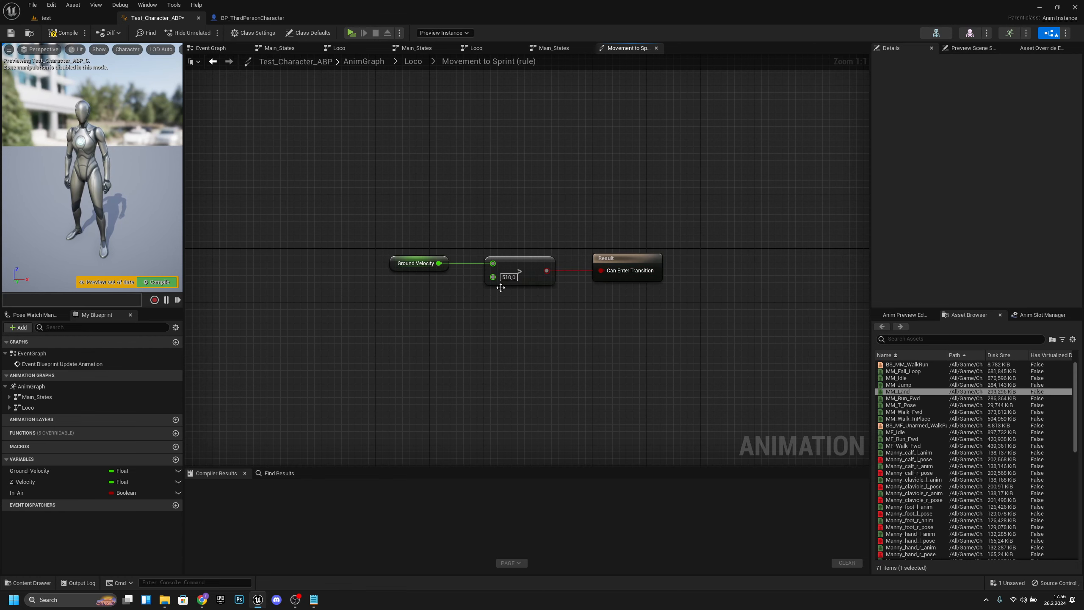
# - Open the Sprint state in the Loco state machine, and add the Sprint_BS blend space connected to the Output Animation Pose
pyautogui.click(422, 63)
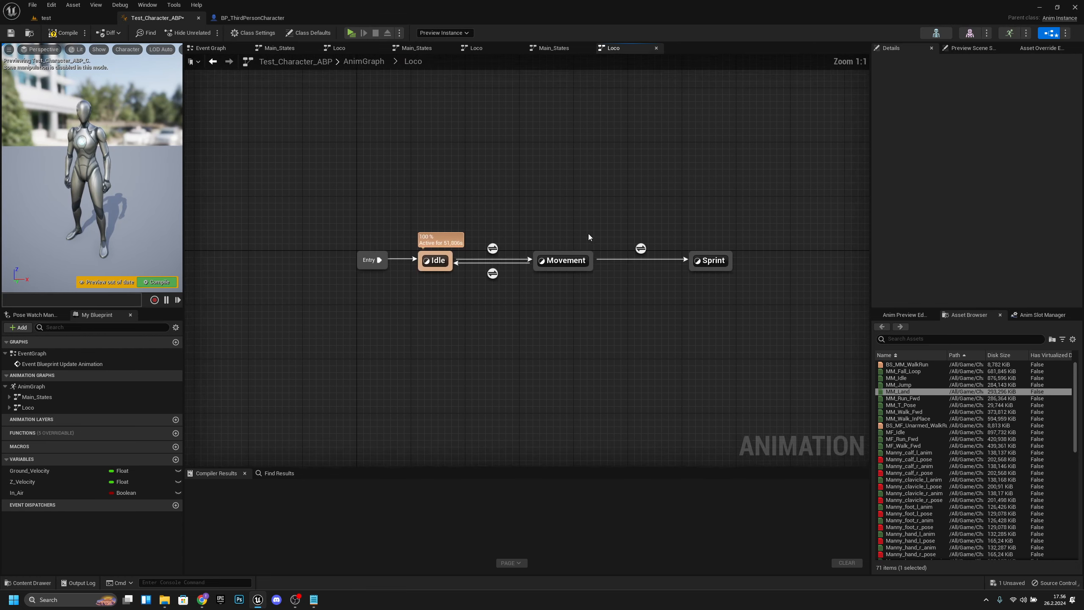
pyautogui.click(637, 244)
pyautogui.doubleClick(637, 243)
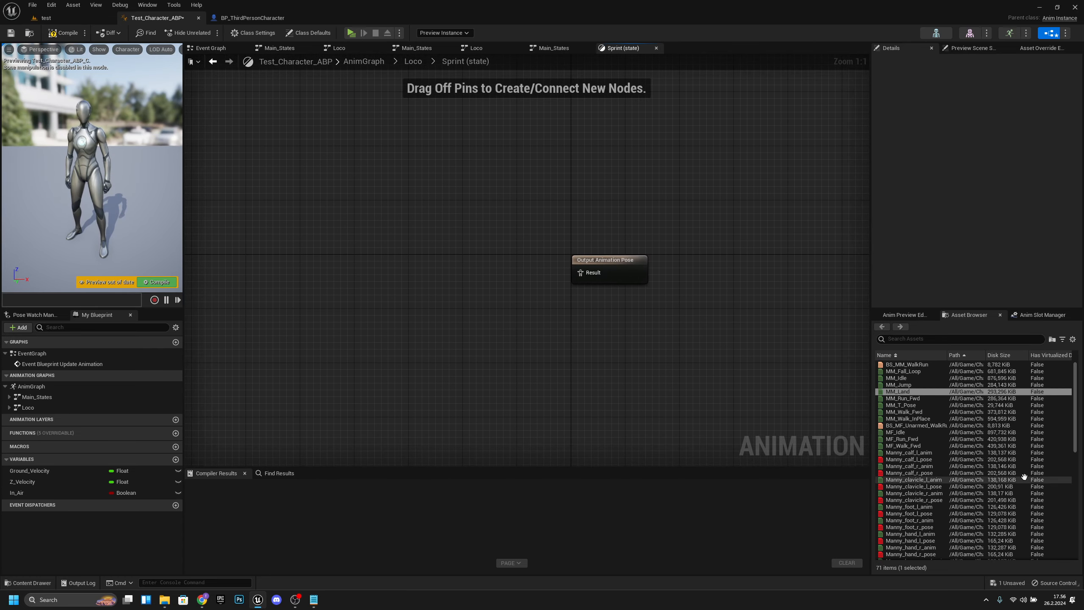
pyautogui.moveTo(1075, 412); pyautogui.dragTo(1075, 517)
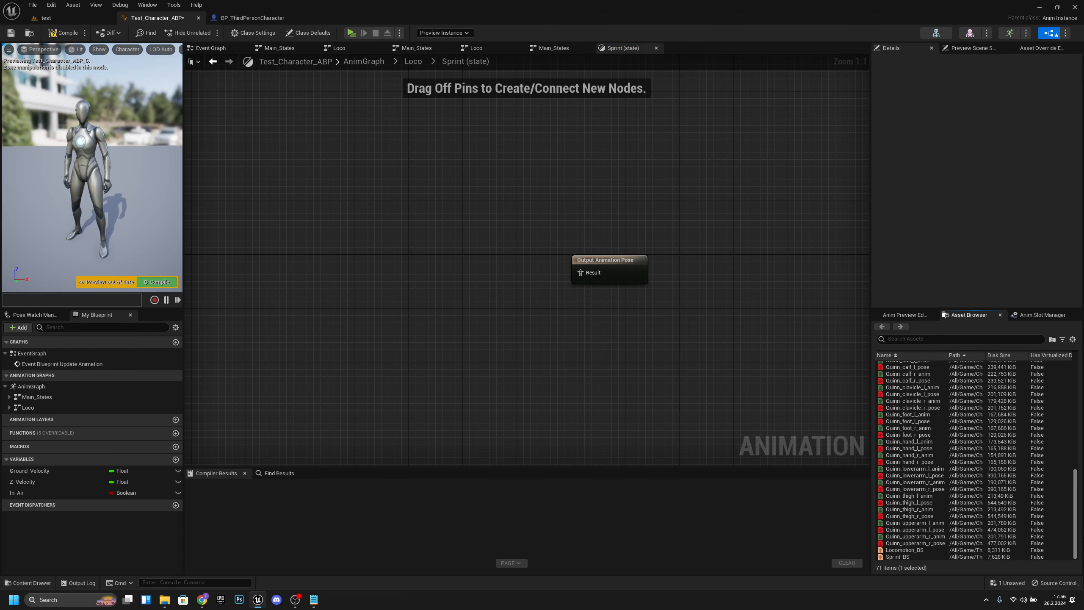
pyautogui.moveTo(965, 558); pyautogui.dragTo(472, 264)
pyautogui.moveTo(518, 294); pyautogui.dragTo(511, 280)
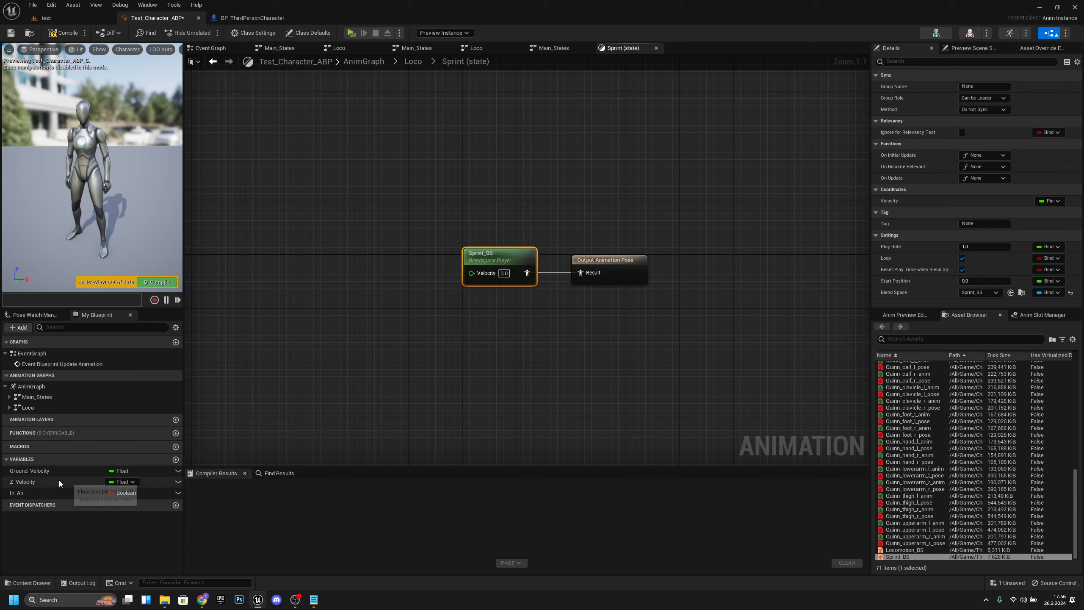
# - Feed Ground_Velocity into the Velocity input of Sprint_BS, align the nodes, and compile and save everything
pyautogui.moveTo(60, 471); pyautogui.dragTo(471, 272)
pyautogui.click(397, 284)
pyautogui.moveTo(608, 310); pyautogui.dragTo(341, 234)
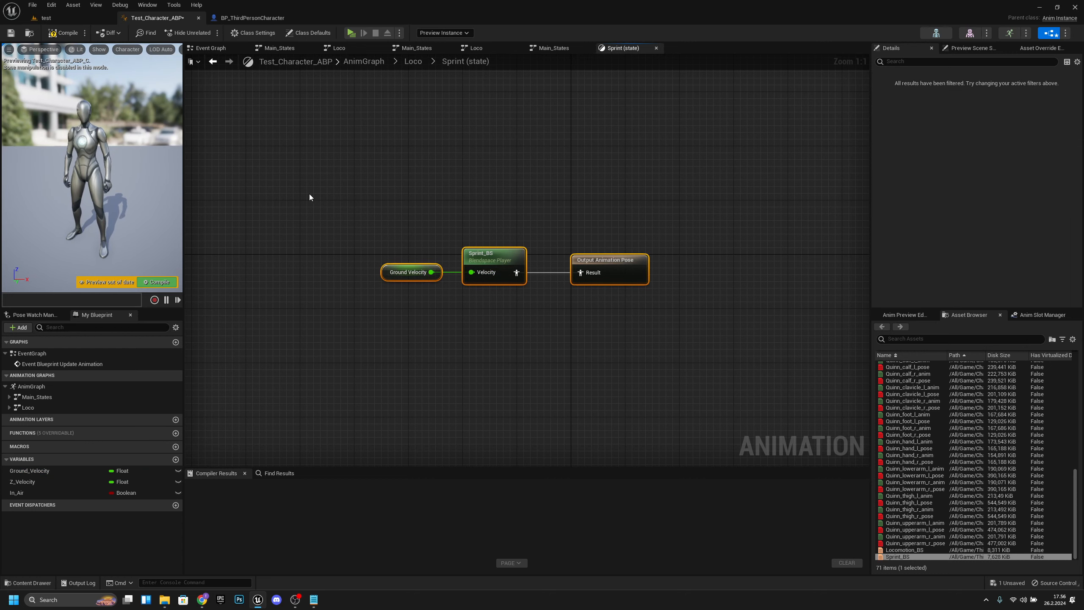
pyautogui.click(458, 350)
pyautogui.click(33, 5)
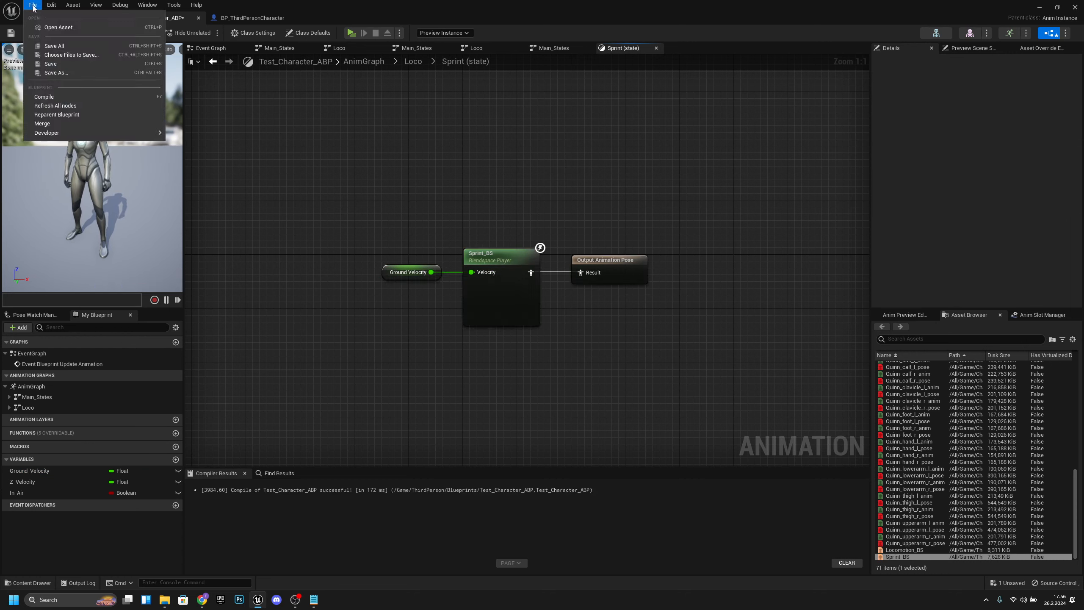
pyautogui.click(55, 45)
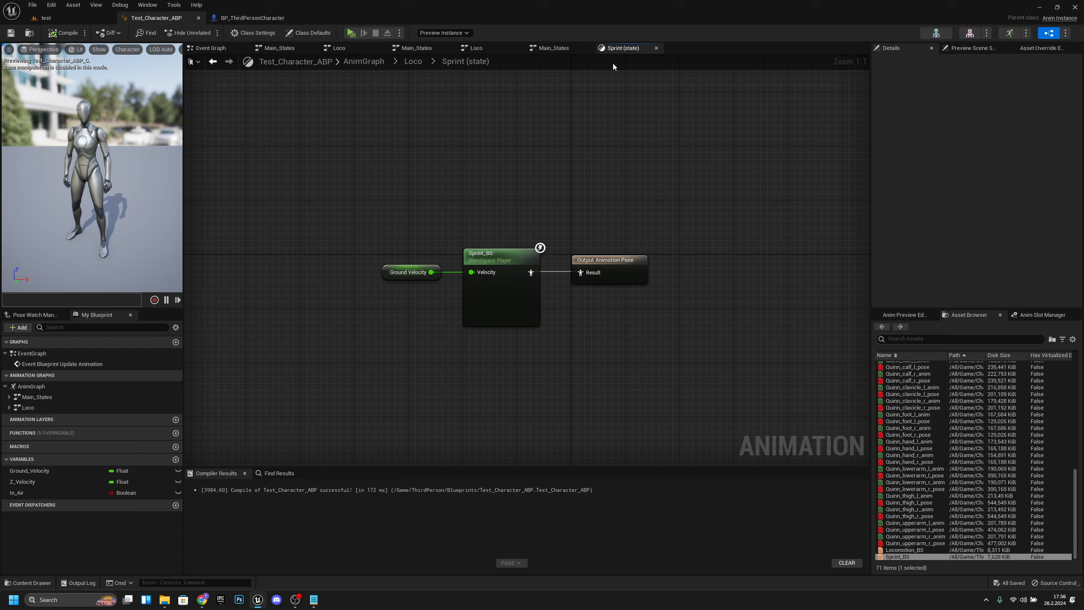
# - Add a return transition from Sprint to Movement in the Loco state machine and open its rule
pyautogui.click(413, 61)
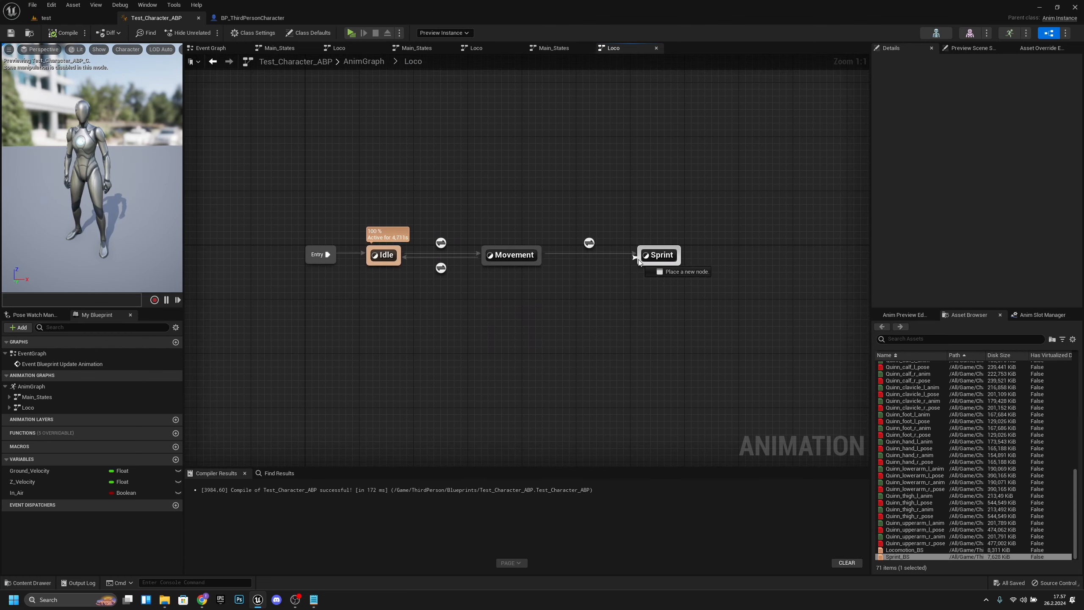
pyautogui.moveTo(639, 259); pyautogui.dragTo(539, 258)
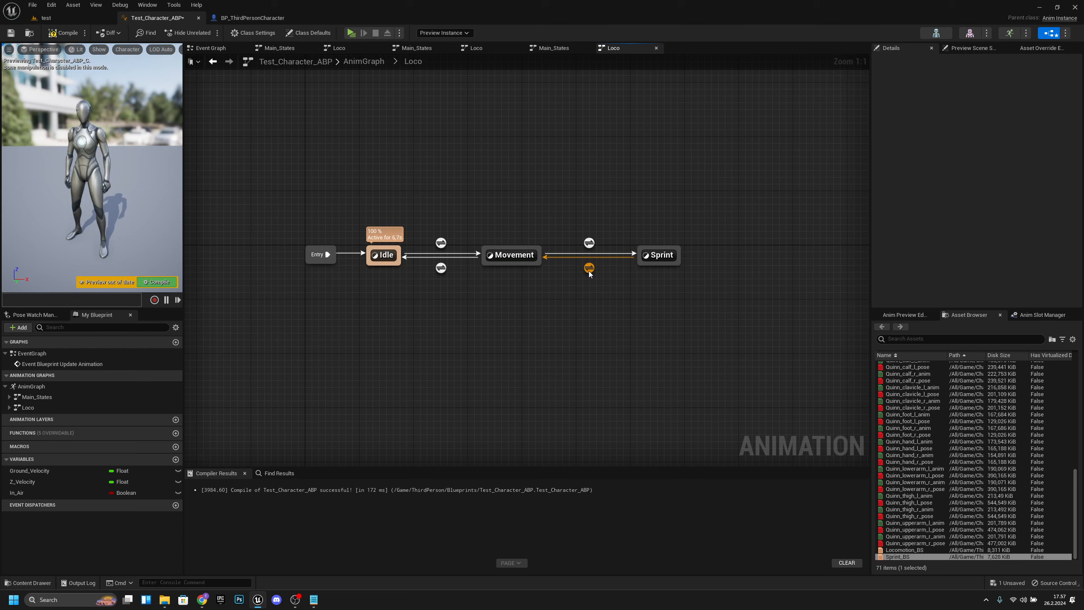
pyautogui.doubleClick(589, 267)
# - In the Sprint to Movement rule, connect Ground_Velocity through a Less (<) node to Can Enter Transition and align the nodes
pyautogui.moveTo(39, 474); pyautogui.dragTo(446, 282)
pyautogui.click(413, 287)
pyautogui.write('<')
pyautogui.press('Return')
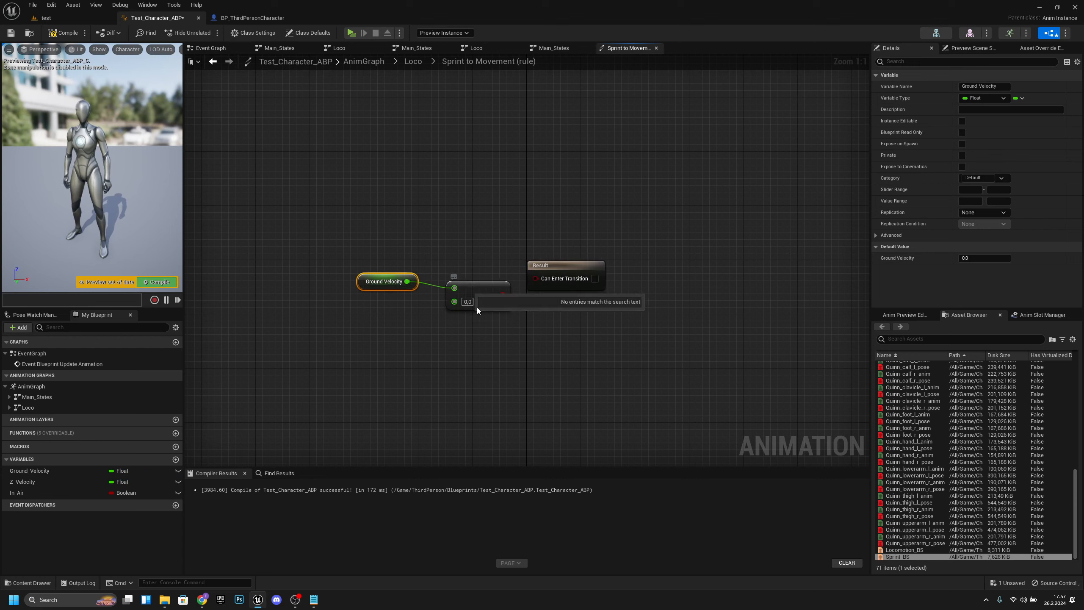
pyautogui.click(474, 285)
pyautogui.moveTo(503, 289); pyautogui.dragTo(568, 283)
pyautogui.moveTo(609, 332); pyautogui.dragTo(344, 252)
pyautogui.press('q')
# - Set the Less node's comparison value to 505, realign the Result node, and compile and save the animation blueprint
pyautogui.click(481, 375)
pyautogui.write('500')
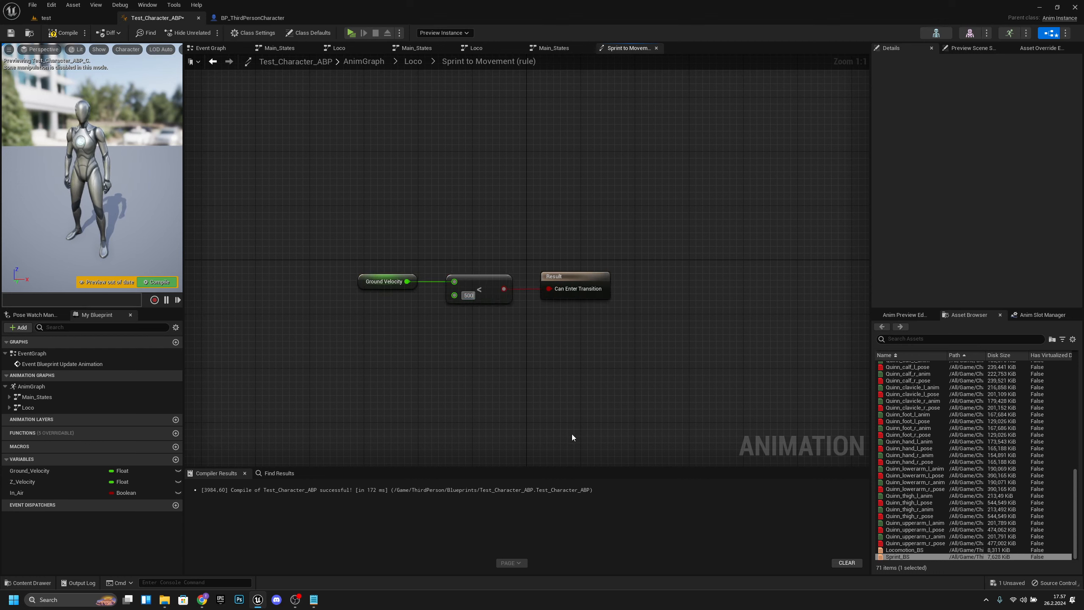
pyautogui.press('Return')
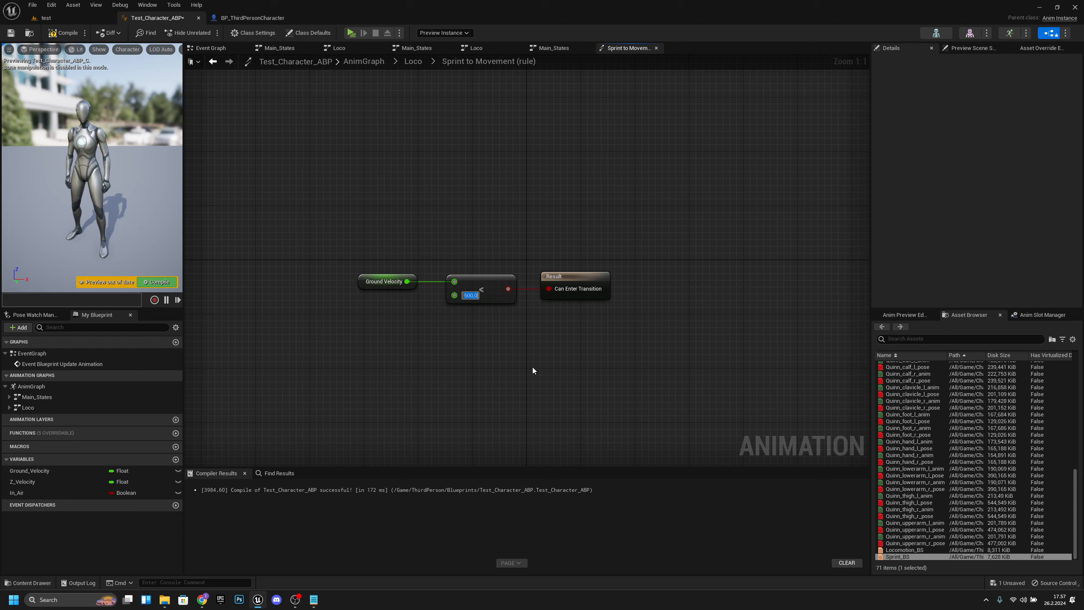
pyautogui.write('505')
pyautogui.press('Return')
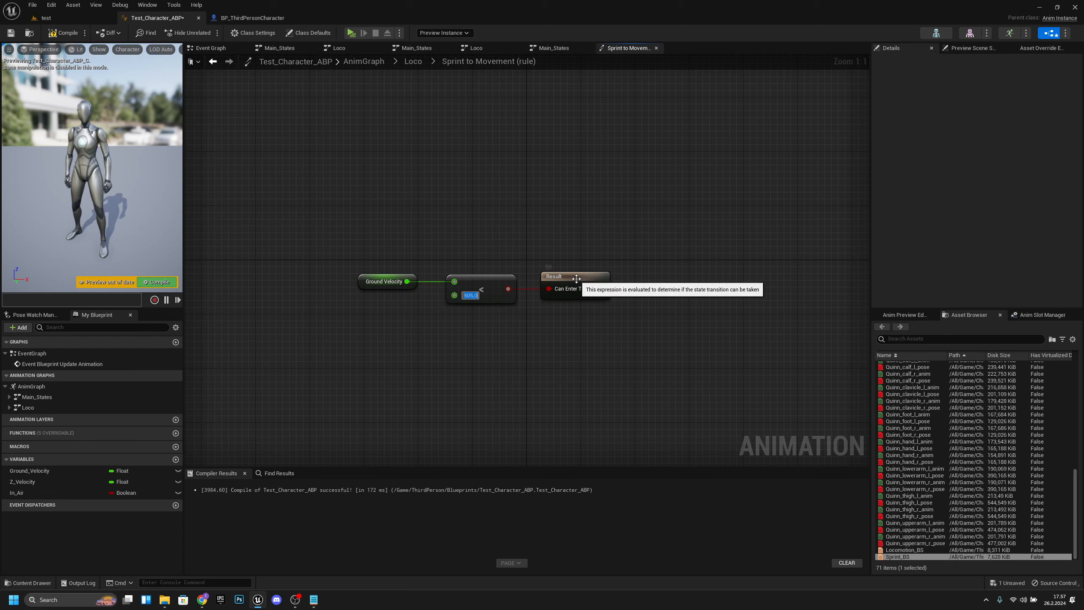
pyautogui.moveTo(577, 278); pyautogui.dragTo(594, 281)
pyautogui.moveTo(622, 344); pyautogui.dragTo(293, 218)
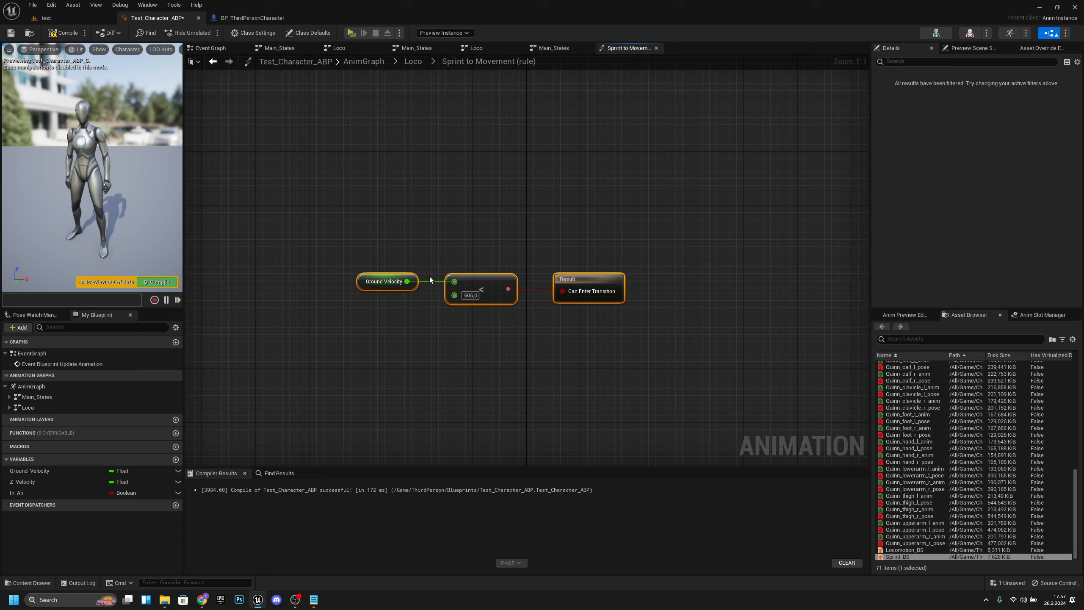
pyautogui.click(470, 295)
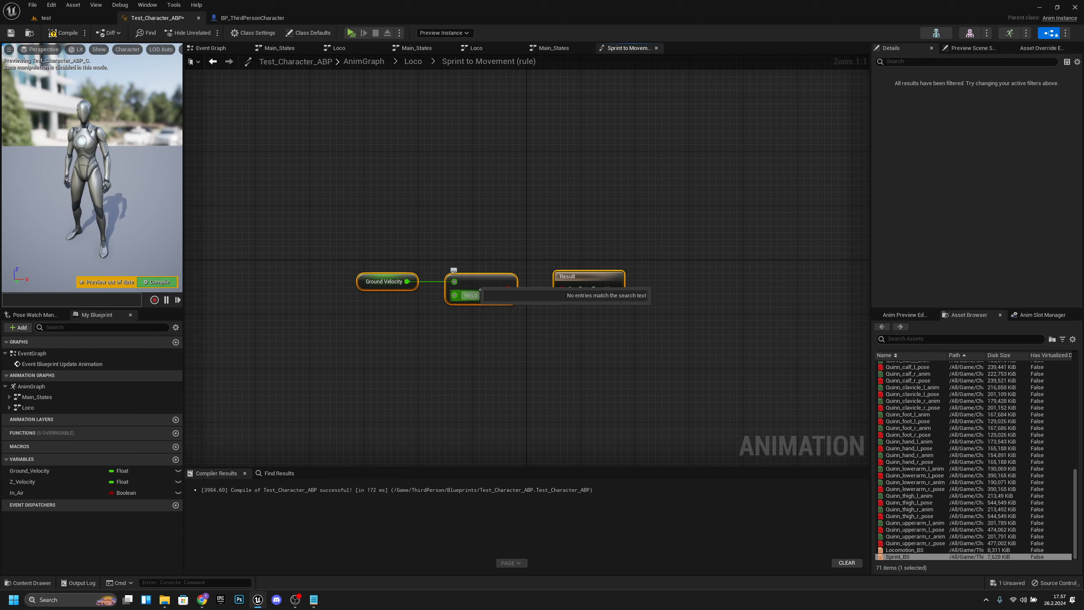
pyautogui.press('Escape')
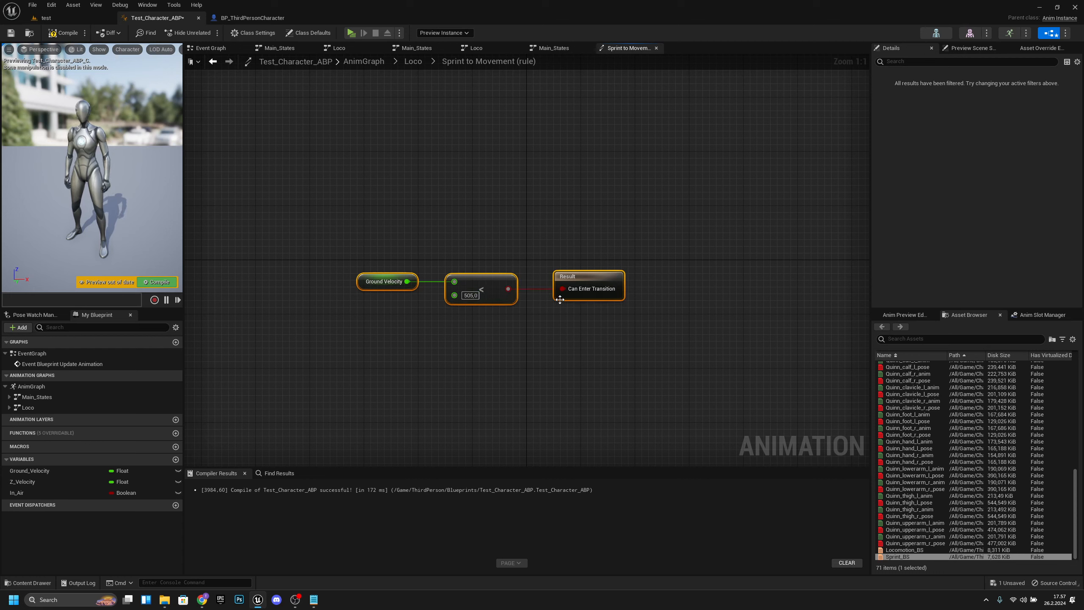
pyautogui.click(63, 33)
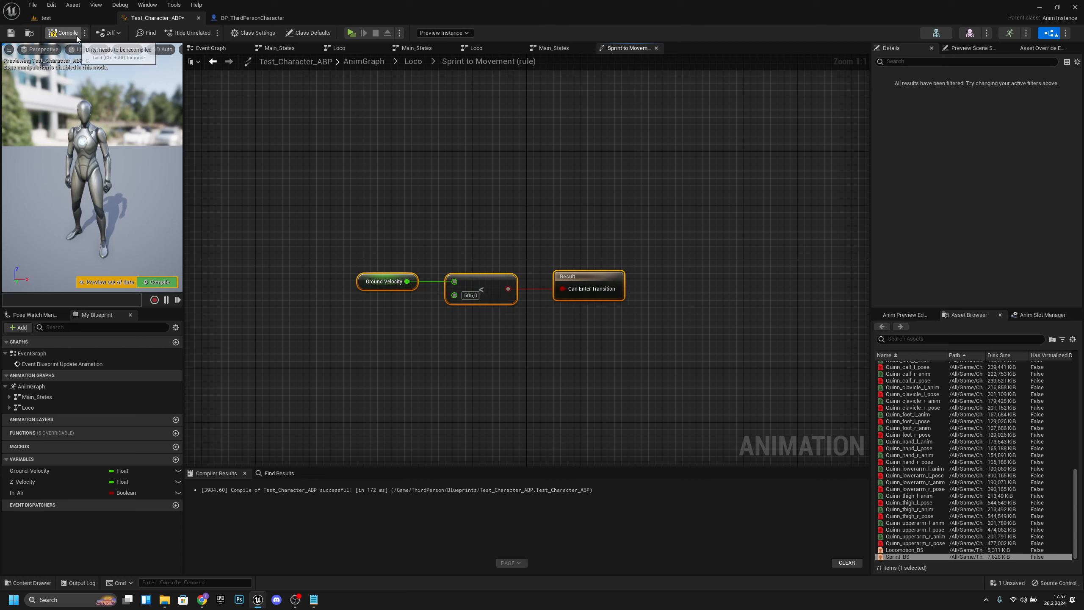
# - Play the test level and move the character in all directions, including jumps, to check the run and sprint animations
pyautogui.click(58, 17)
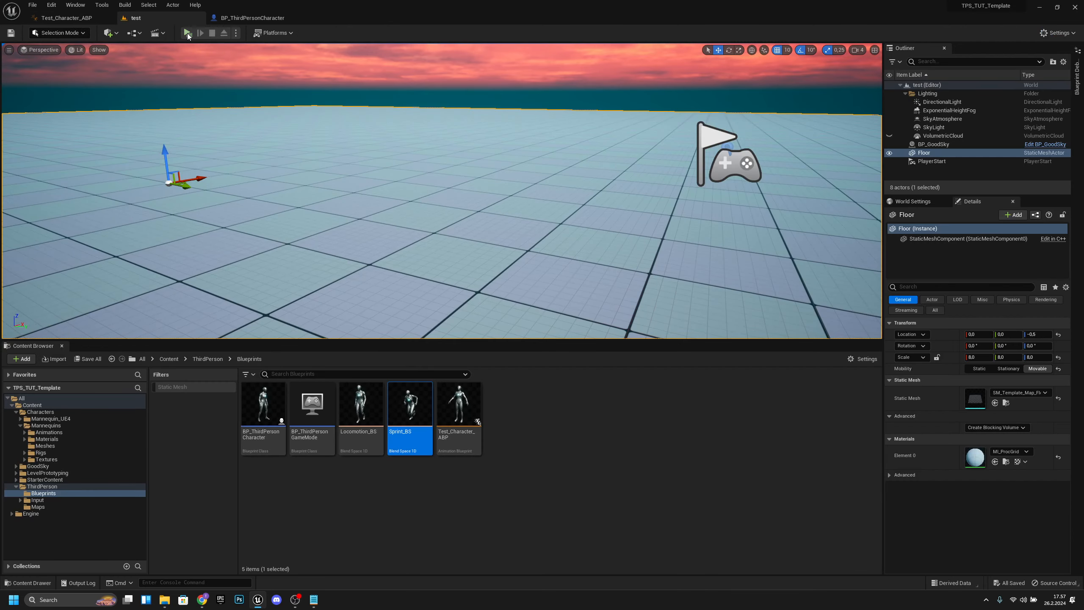
pyautogui.click(187, 33)
pyautogui.press('w')
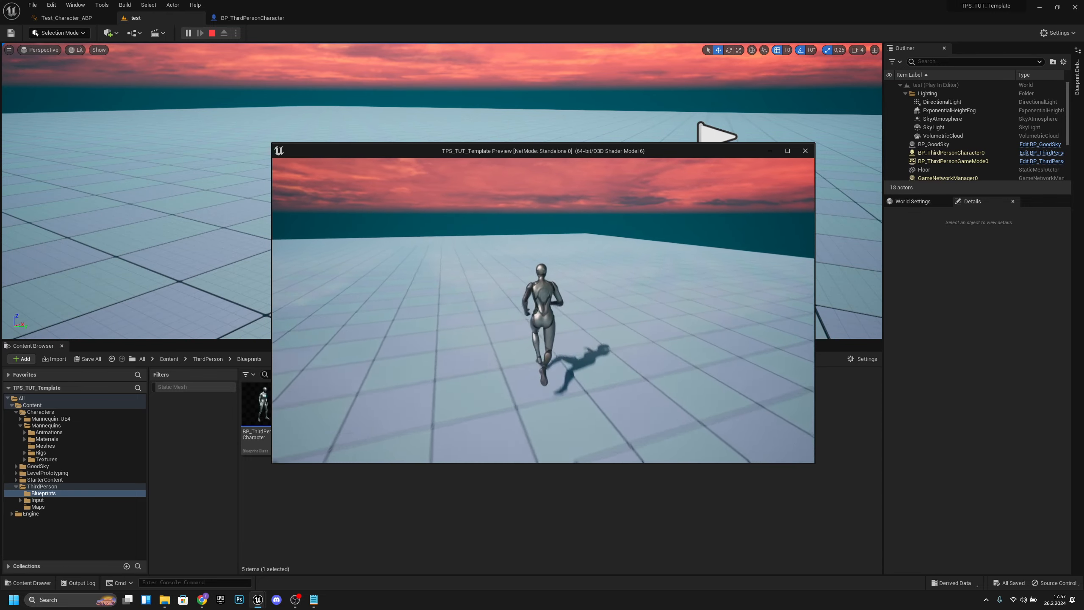
pyautogui.press('d')
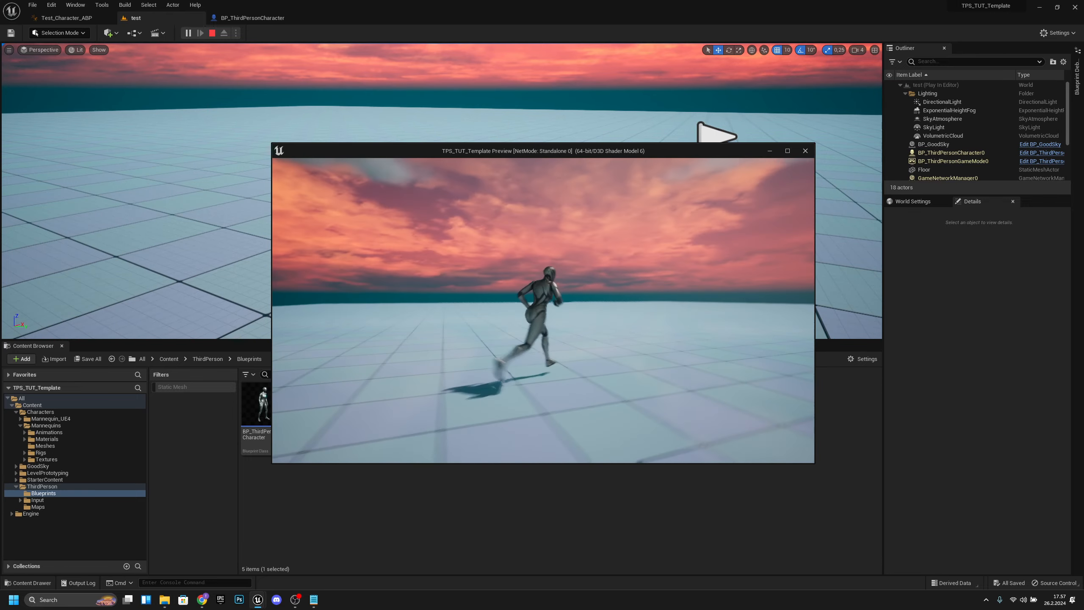
pyautogui.press('s')
pyautogui.press('d')
pyautogui.press('w')
pyautogui.press('a')
pyautogui.press('w')
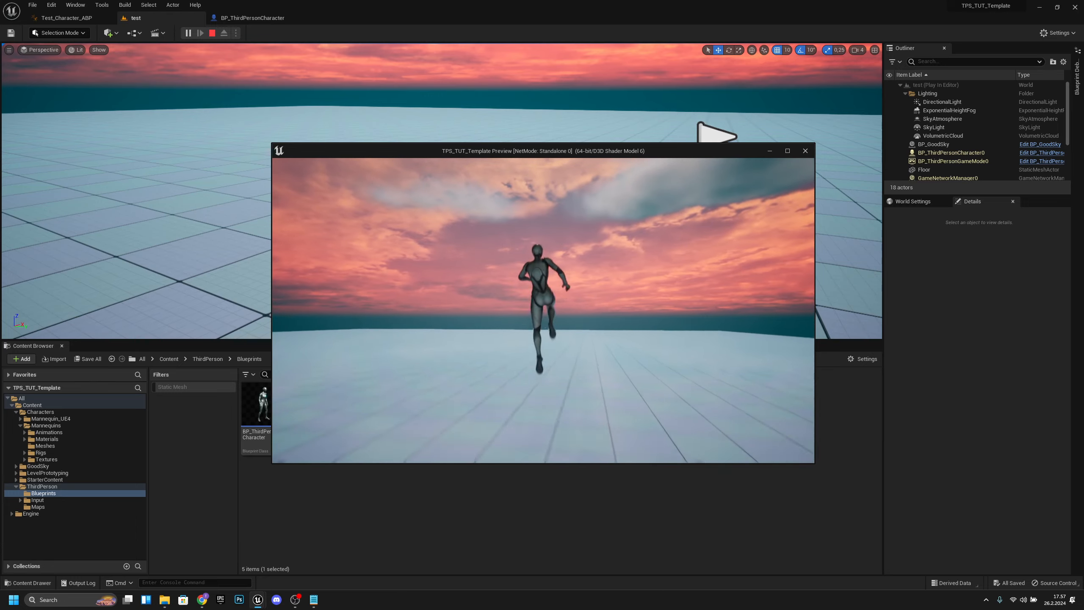
pyautogui.press('space')
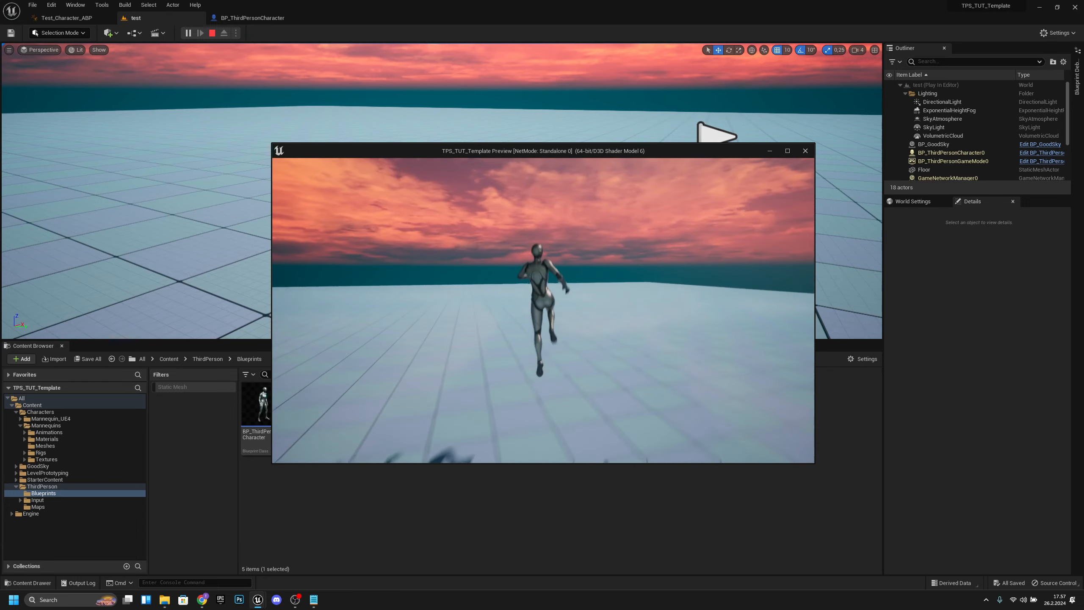
pyautogui.press('space')
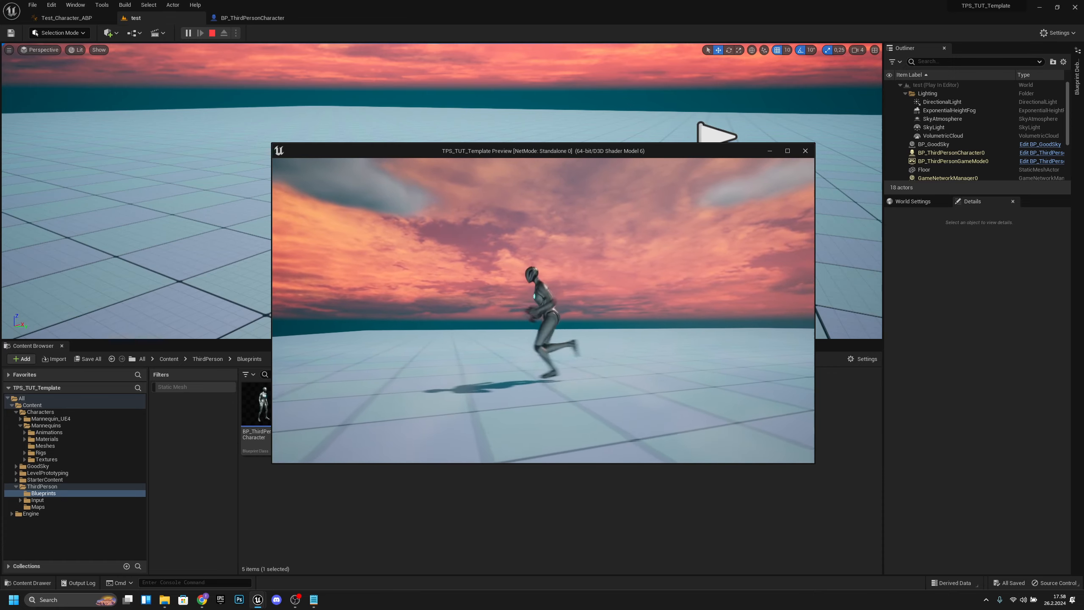
pyautogui.press('d')
pyautogui.press('w')
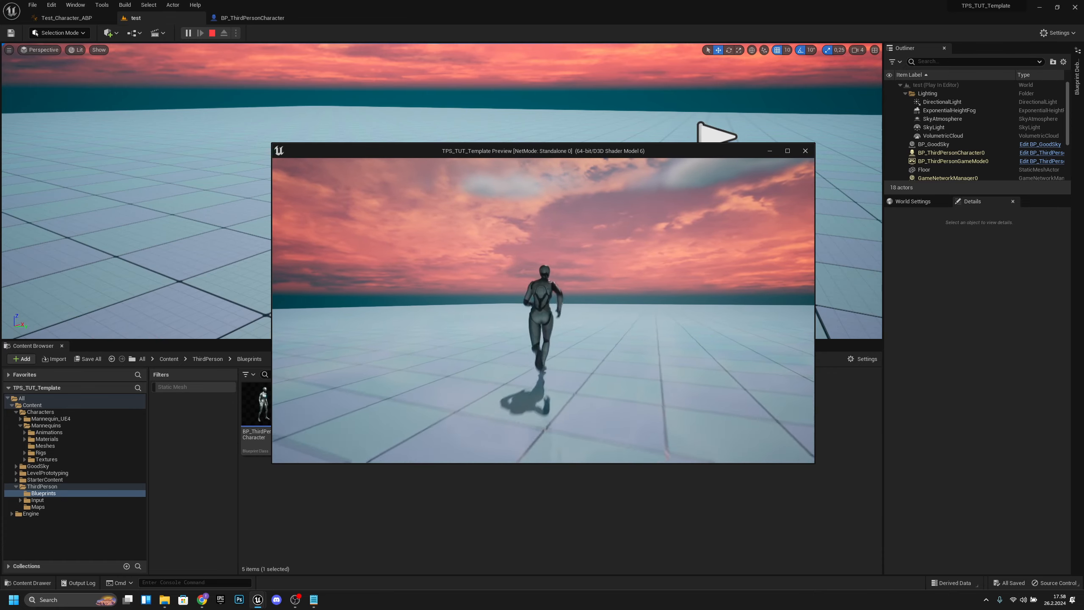
pyautogui.press('a')
pyautogui.press('s')
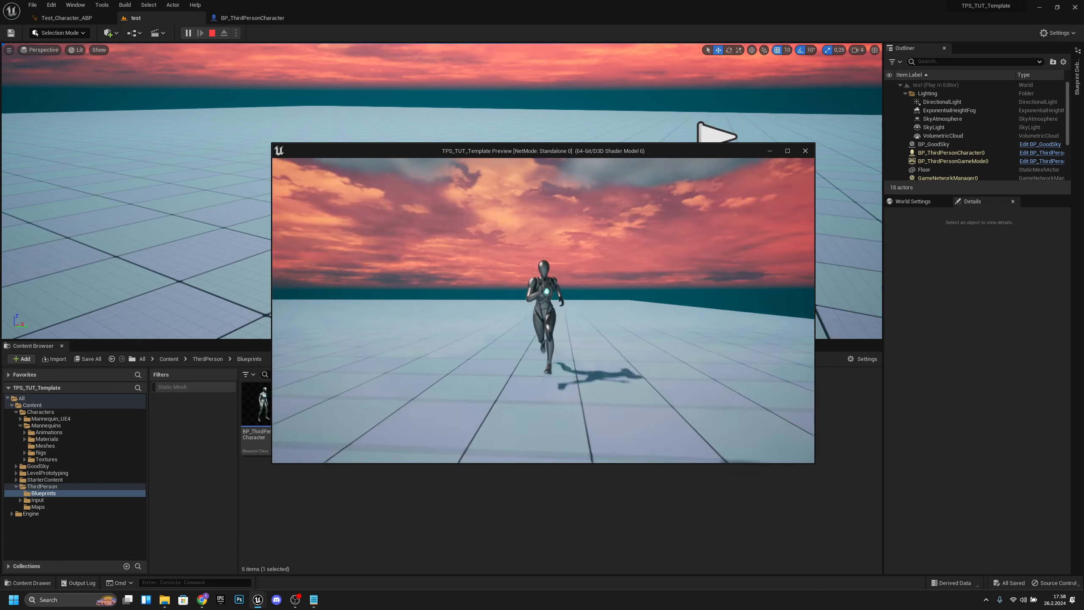